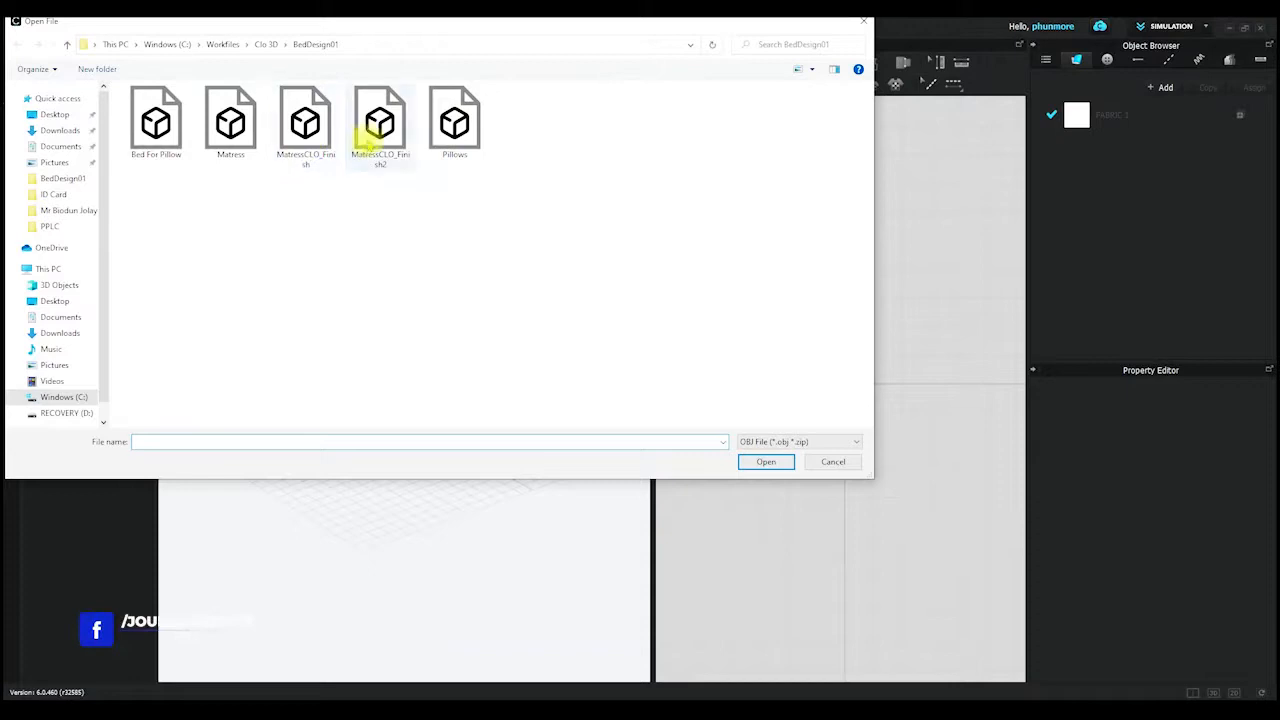
Import the finished mattress OBJ as an avatar with load type Open, cm (DAZ Studio) scale, and automatic arrangement points turned off.
click(783, 465)
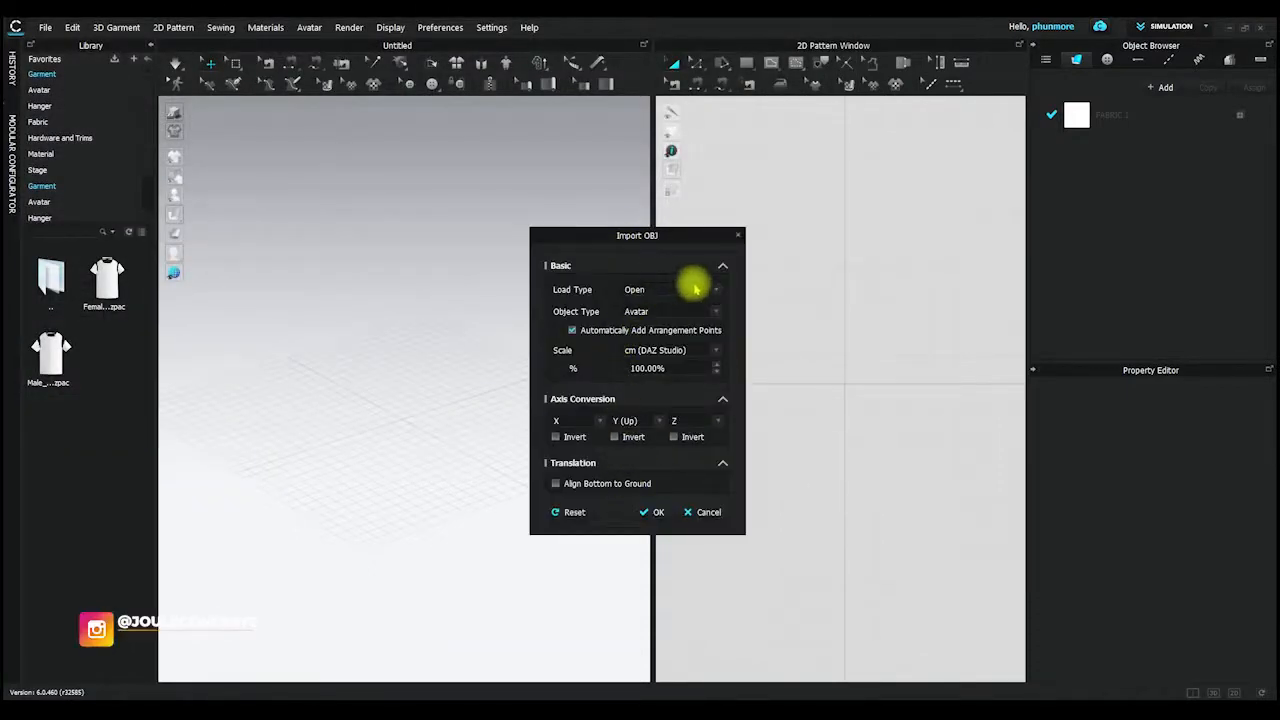
click(571, 332)
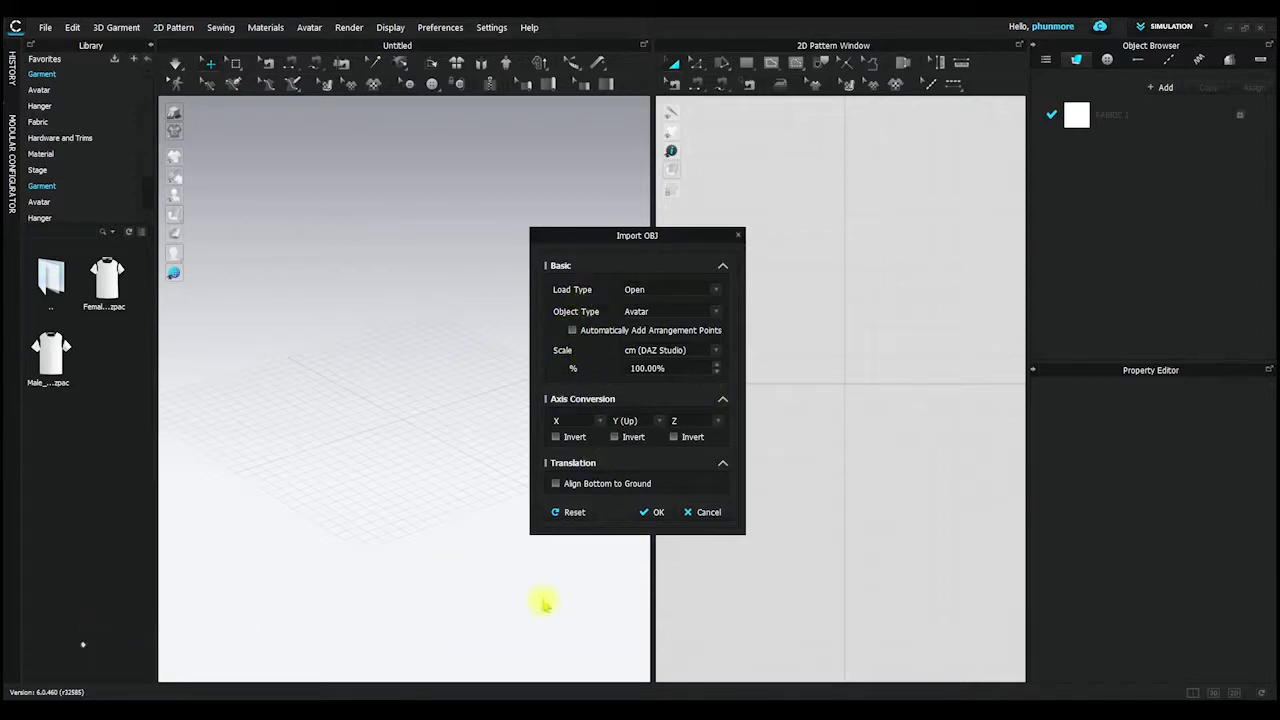
click(655, 512)
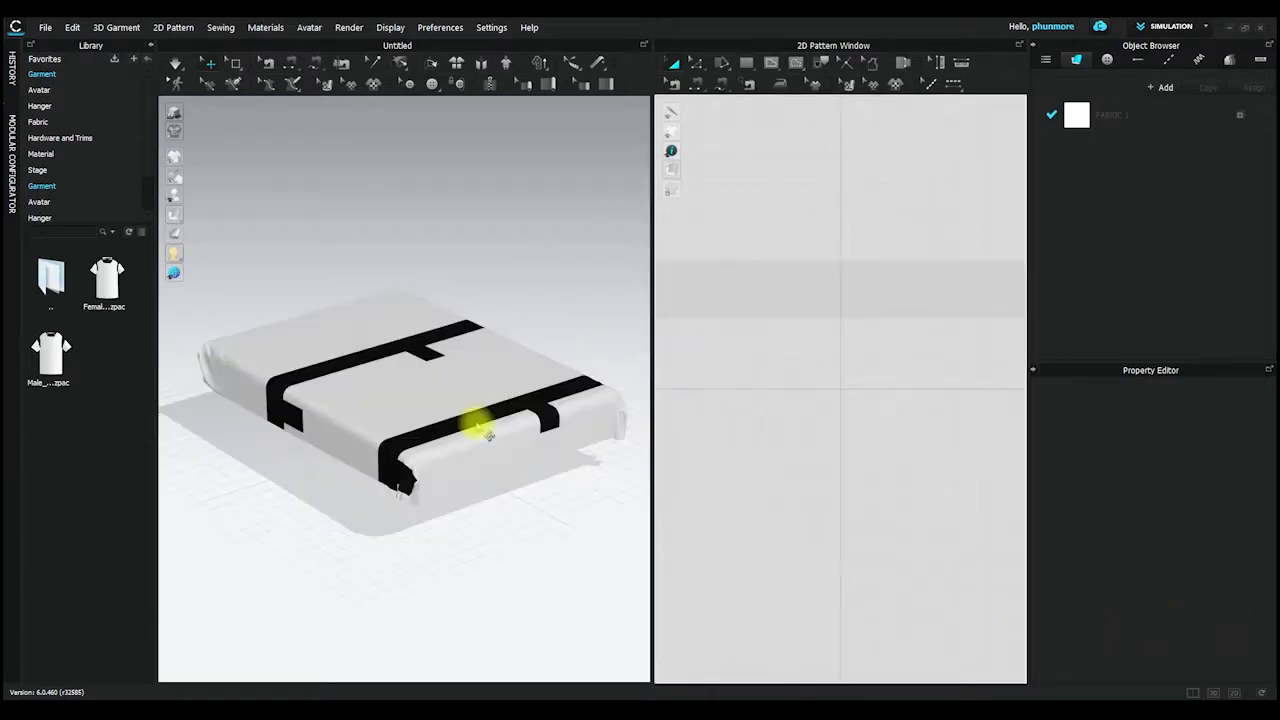
right_drag(491, 383, 475, 424)
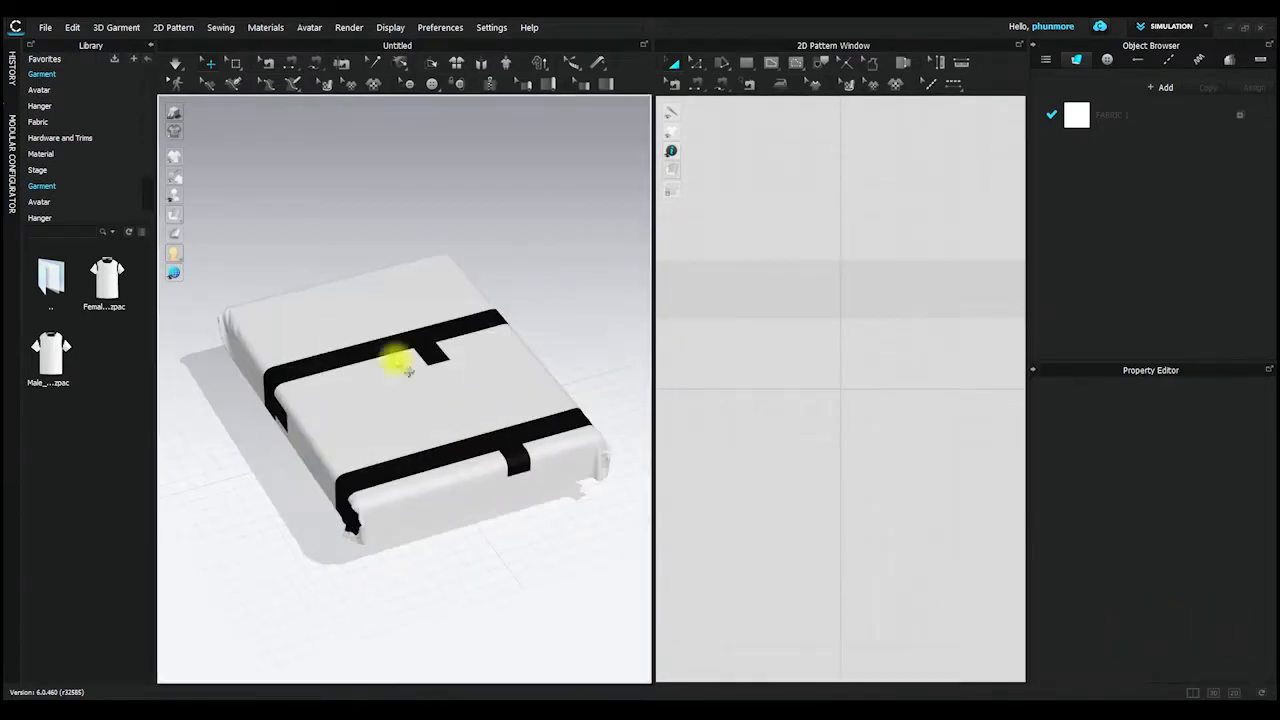
Import the Pillows OBJ into the scene as an avatar with load type Add and the translation unit set to cm.
click(45, 27)
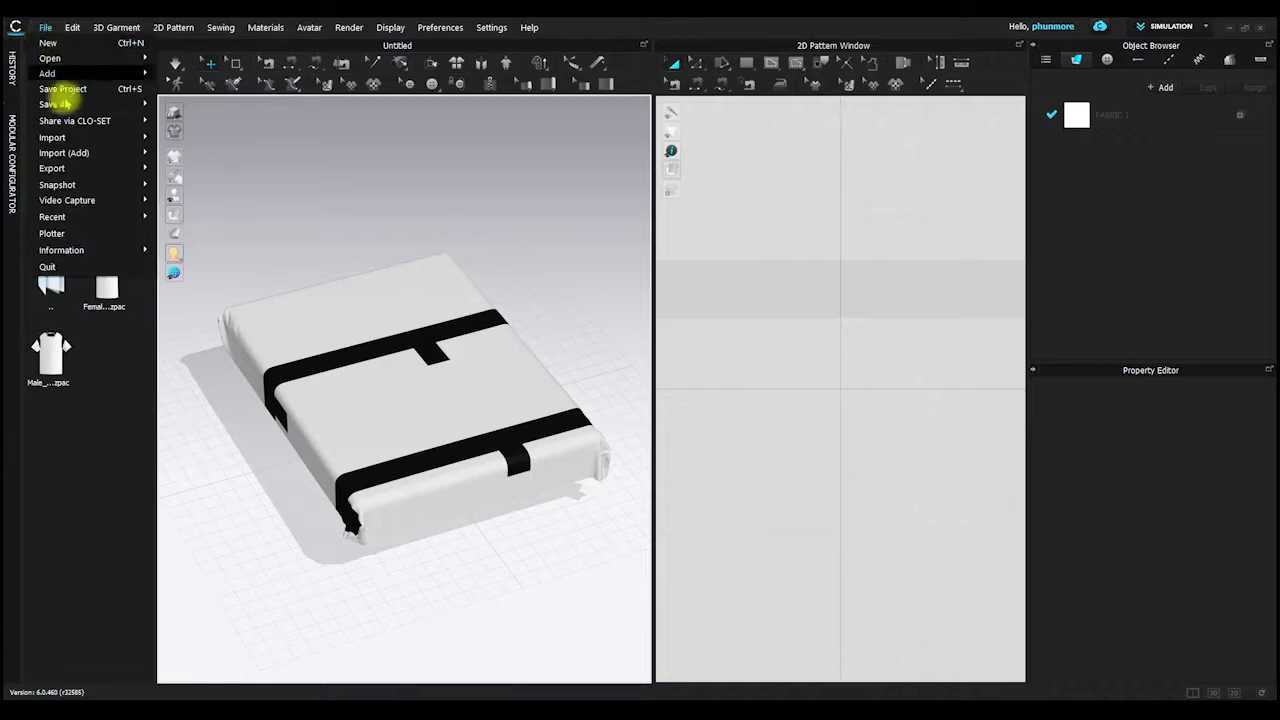
mouse_move(80, 137)
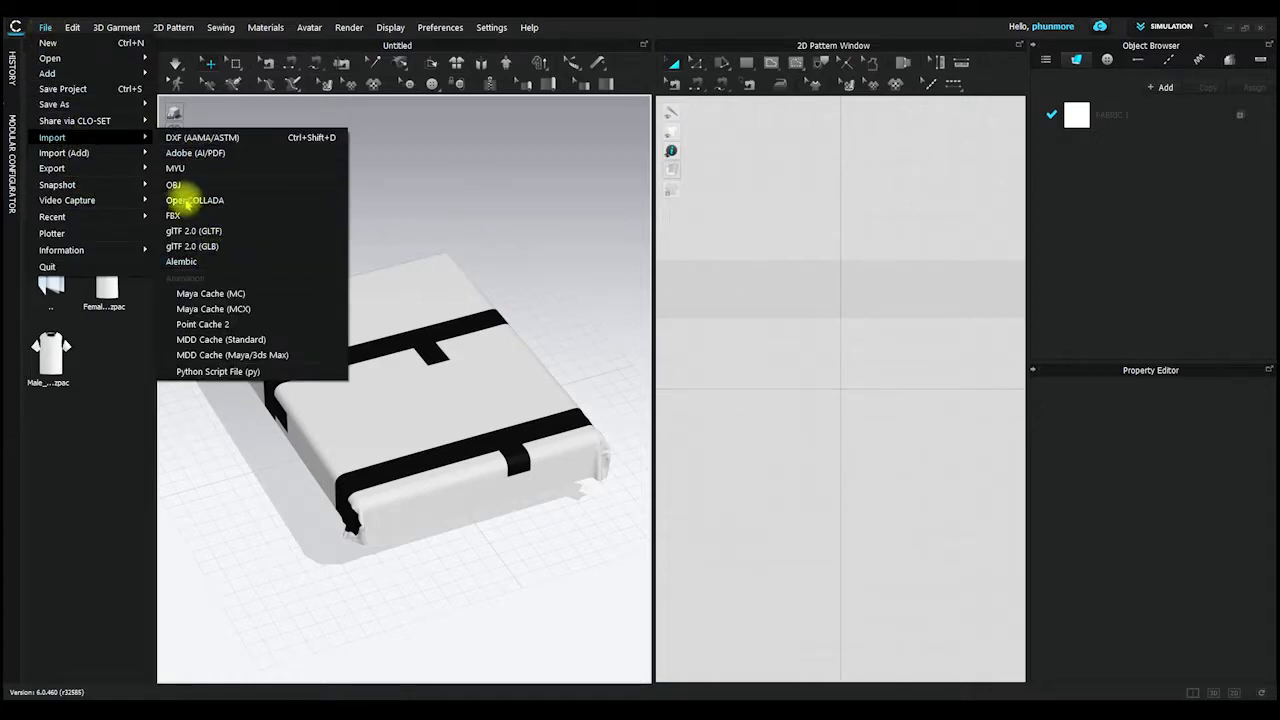
click(173, 184)
click(445, 145)
click(765, 462)
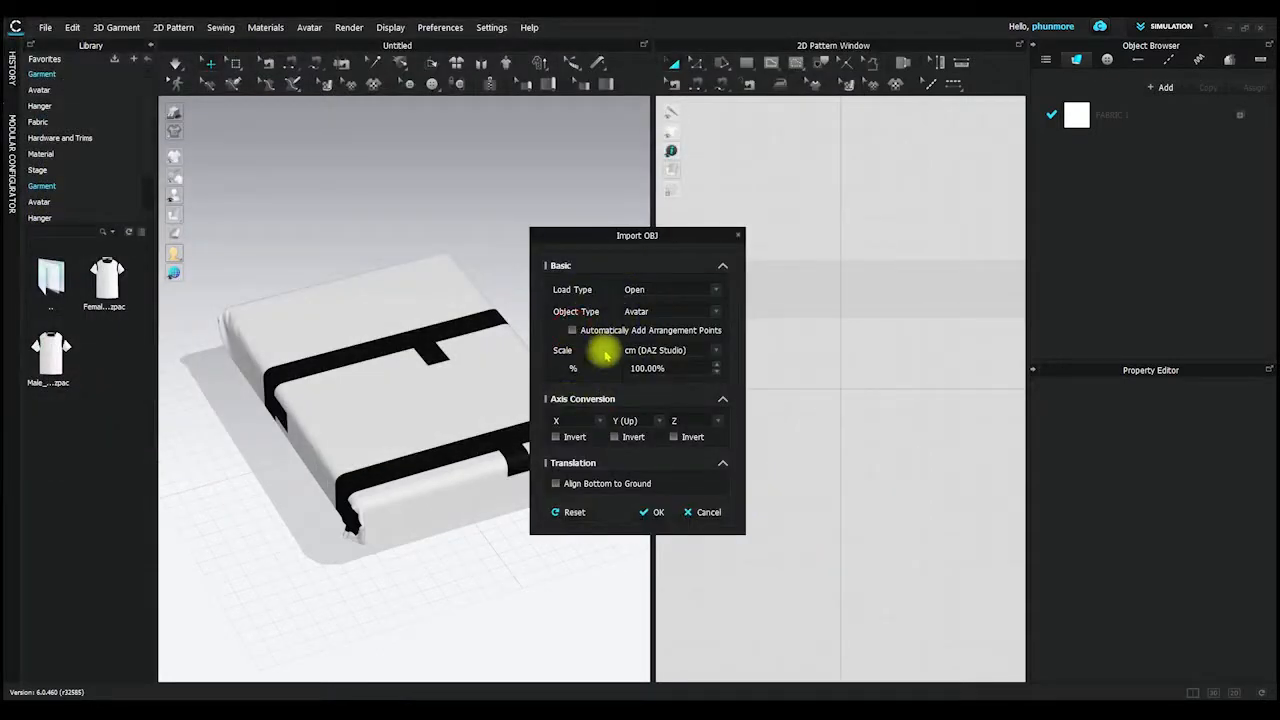
click(666, 289)
click(643, 306)
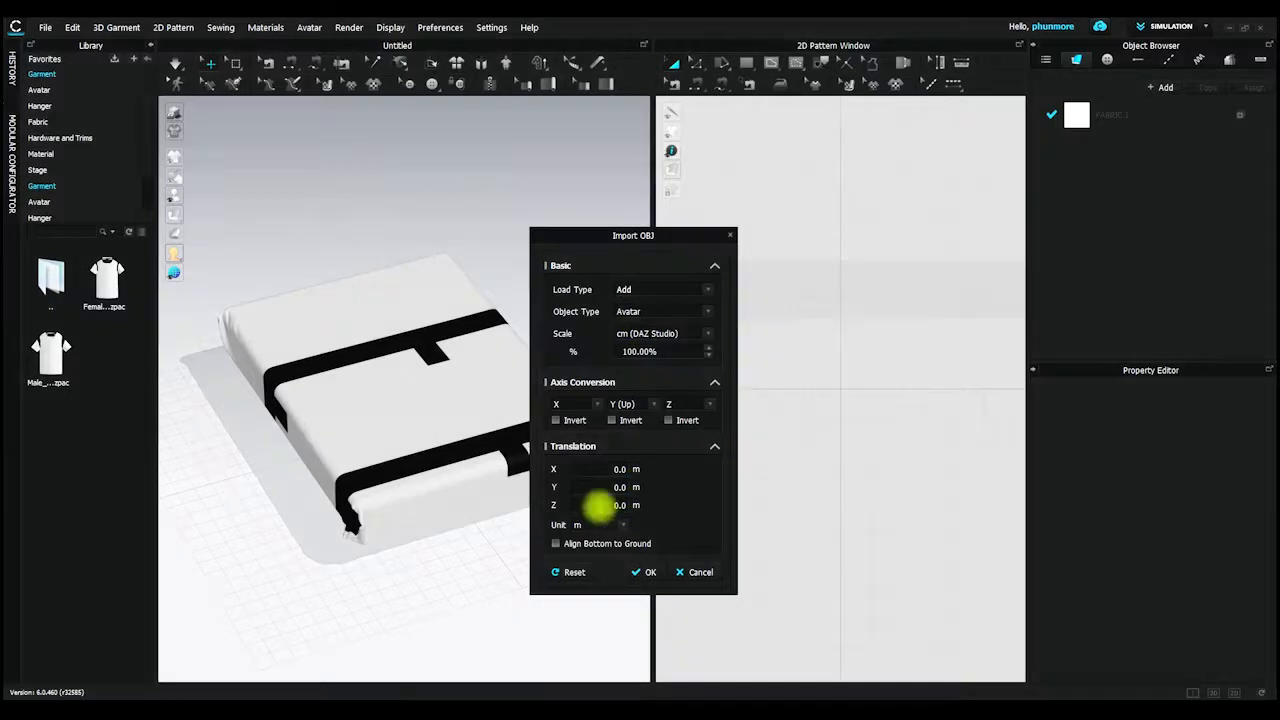
click(625, 526)
click(595, 542)
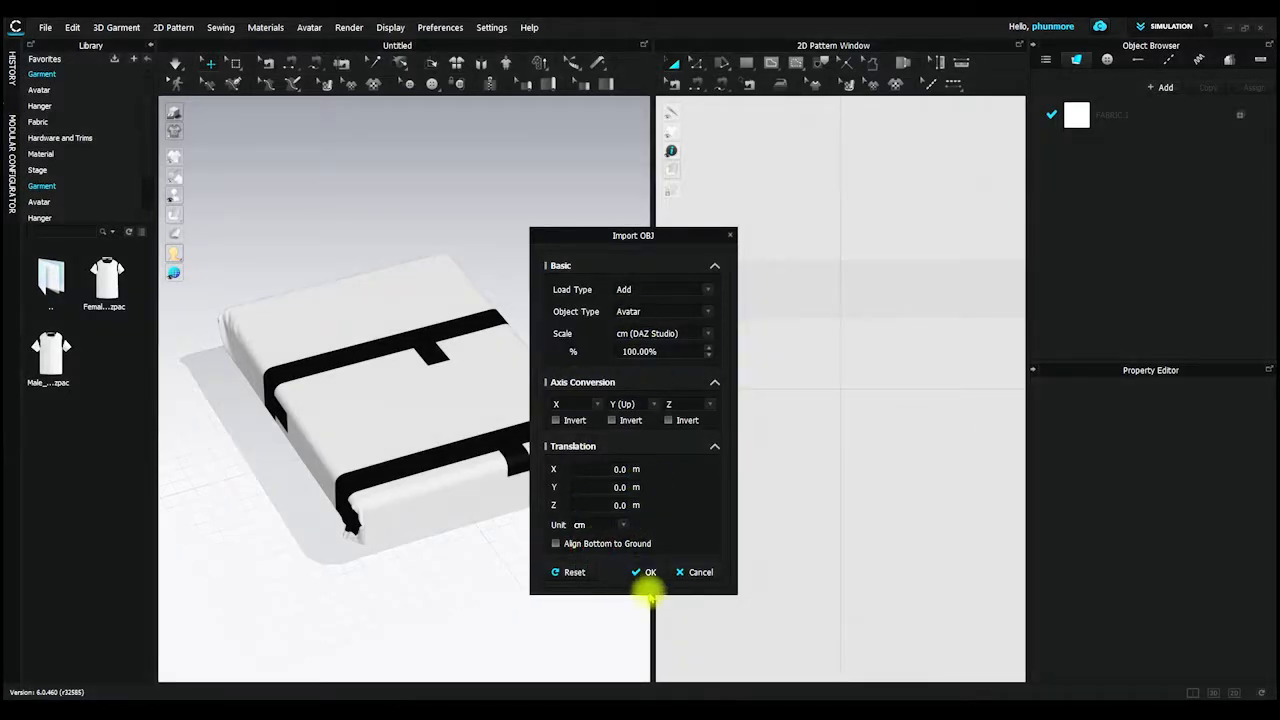
click(647, 573)
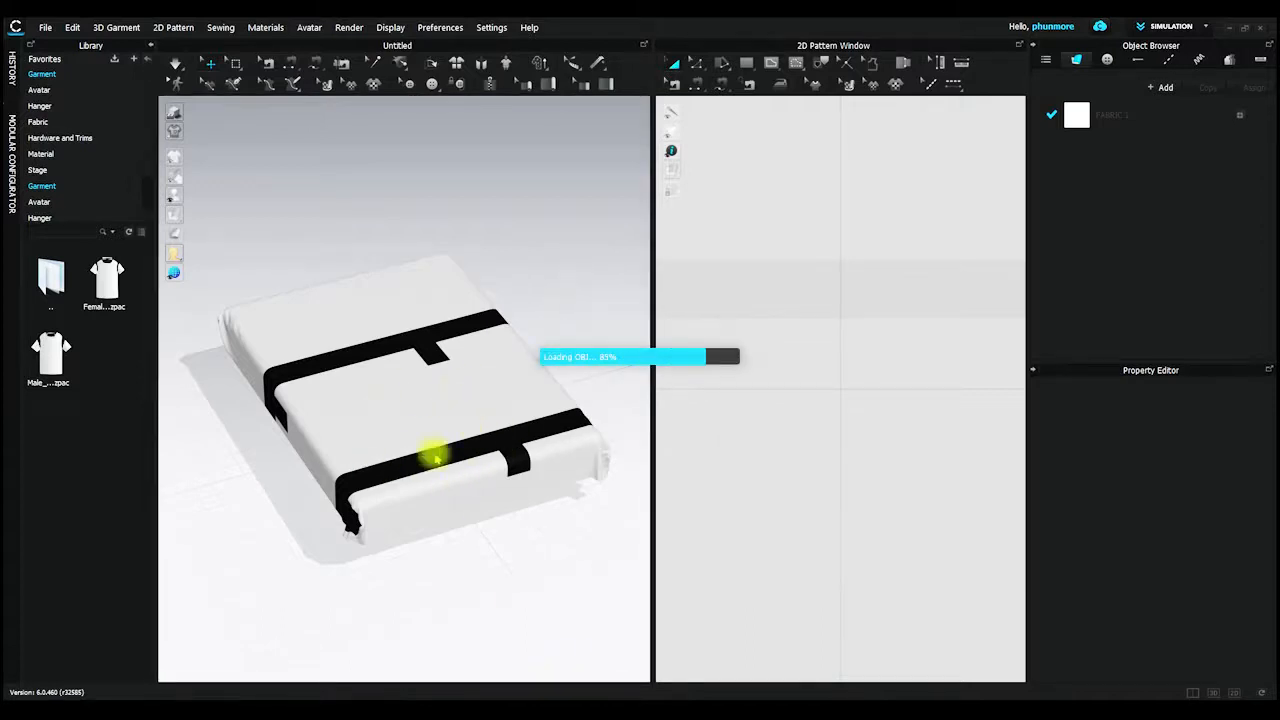
right_drag(530, 405, 540, 380)
scroll(862, 332, down, 3)
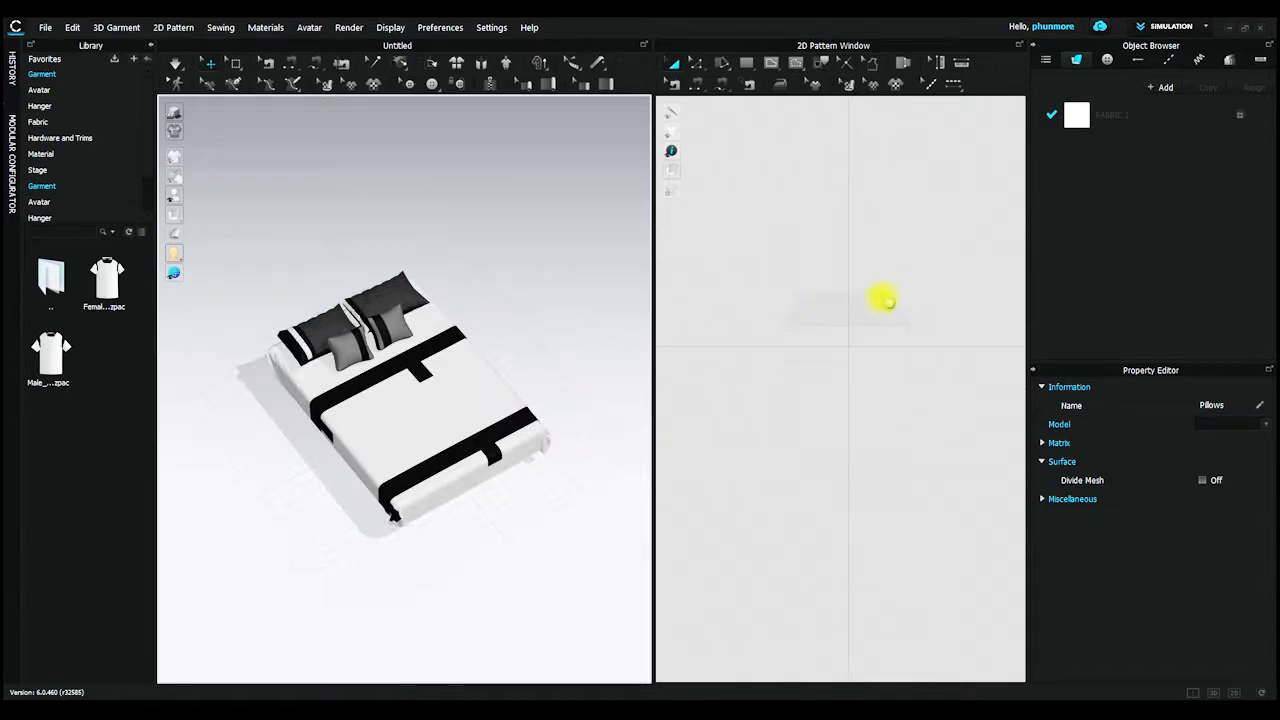
Draw a rectangular pattern about 148 by 136 cm over the bed's shadow in the 2D pattern window.
middle_drag(885, 298, 861, 298)
mouse_move(515, 373)
right_down()
mouse_move(486, 349)
mouse_move(524, 362)
right_up()
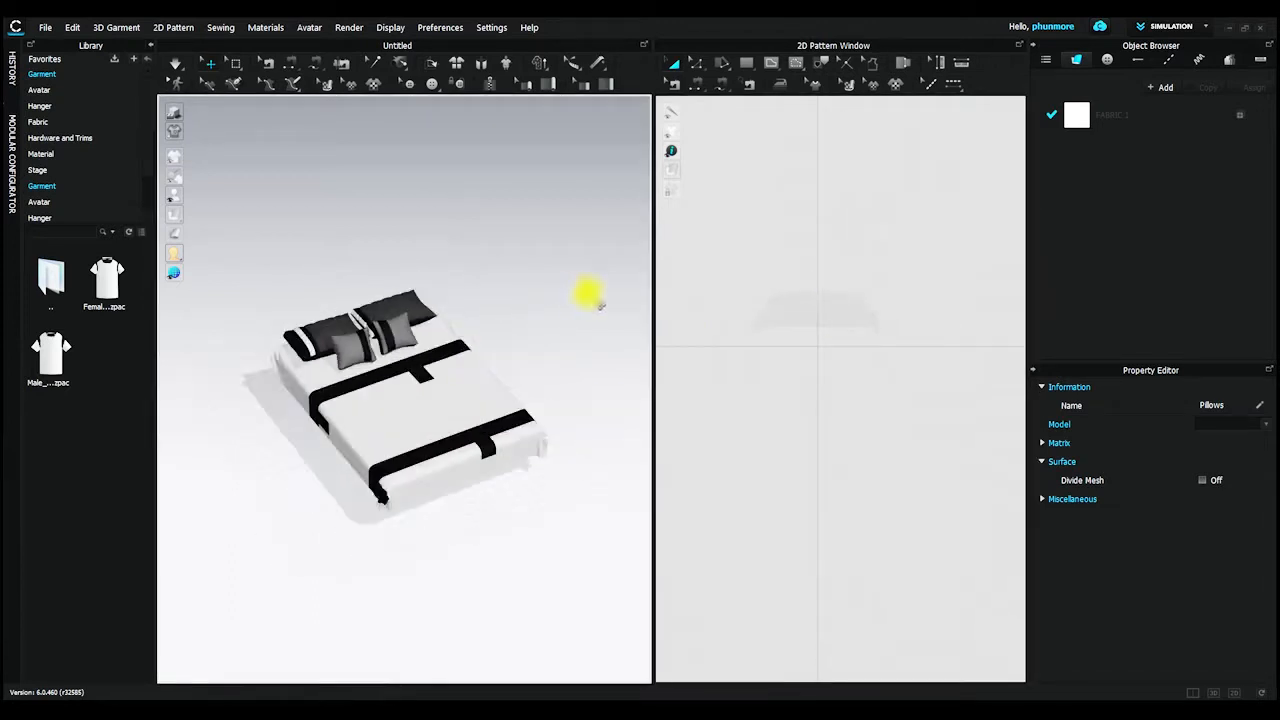
click(746, 63)
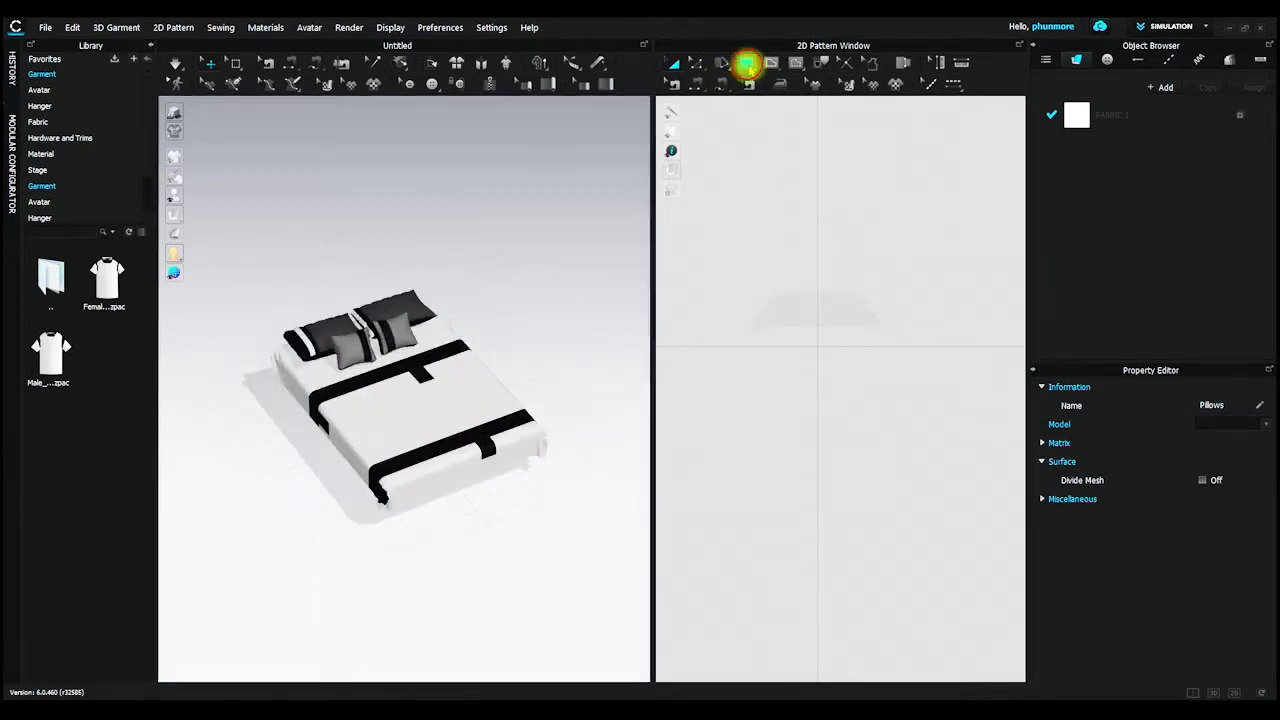
mouse_move(805, 294)
mouse_down()
mouse_move(871, 343)
mouse_move(1008, 275)
mouse_move(906, 305)
mouse_move(903, 331)
mouse_move(874, 337)
mouse_move(884, 330)
mouse_up()
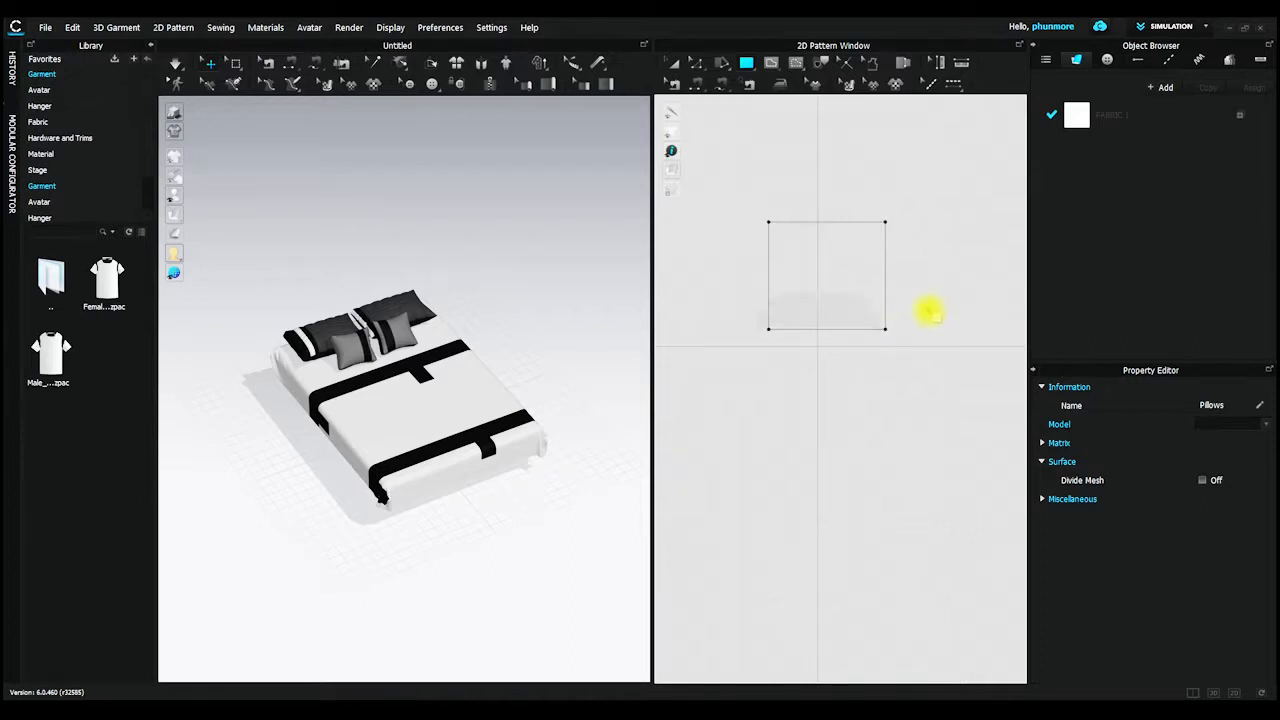
click(805, 298)
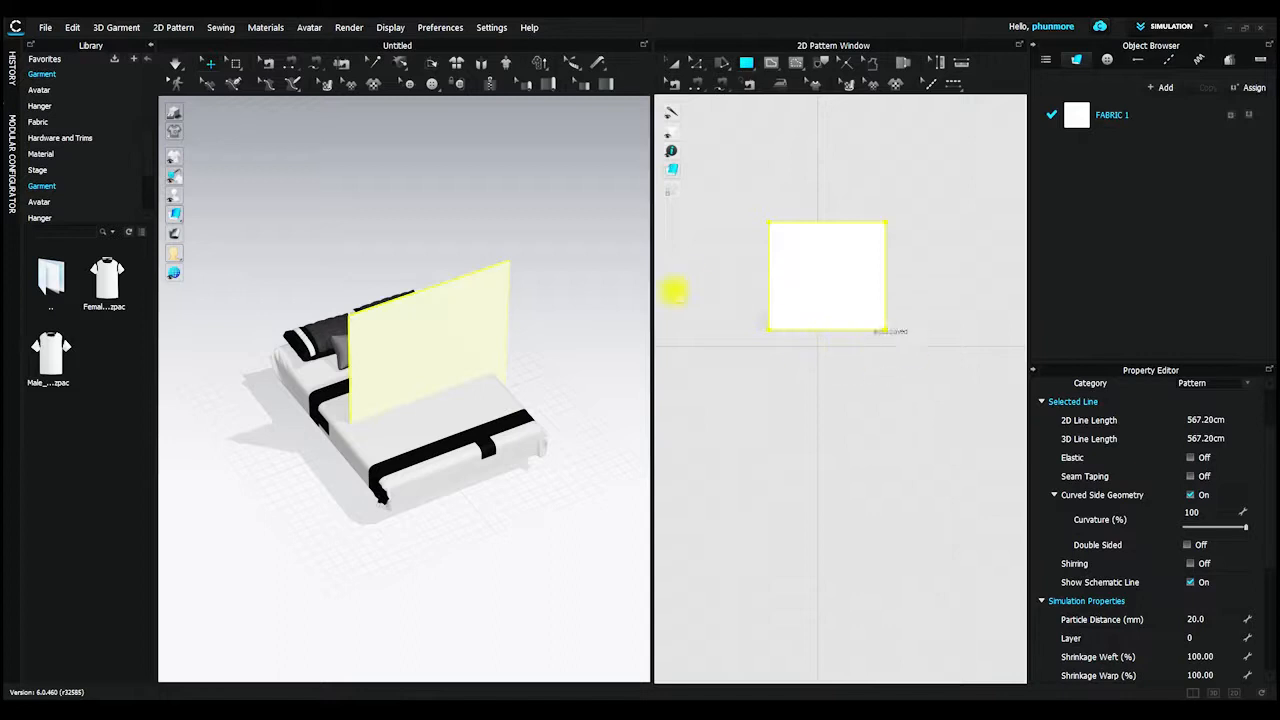
Enlarge the rectangular pattern by moving its side and lower edges outward, to a height of about 193 cm and an outline of about 751 cm.
click(696, 62)
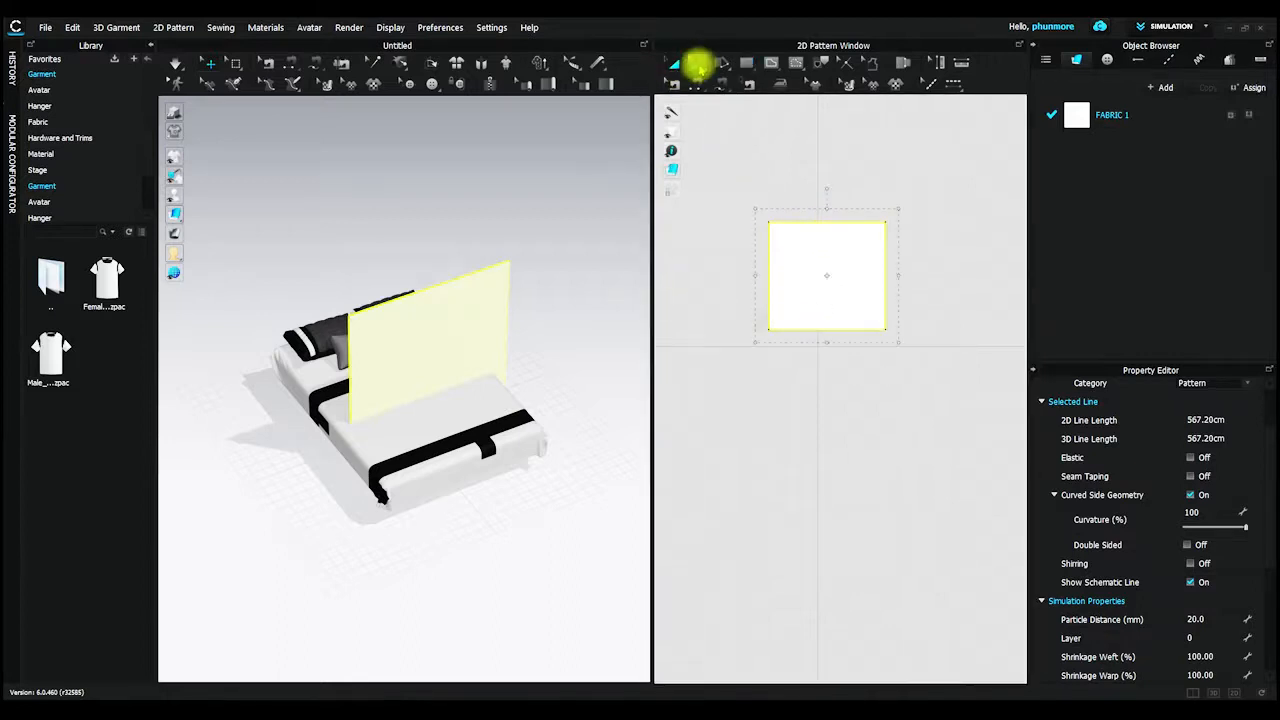
click(811, 222)
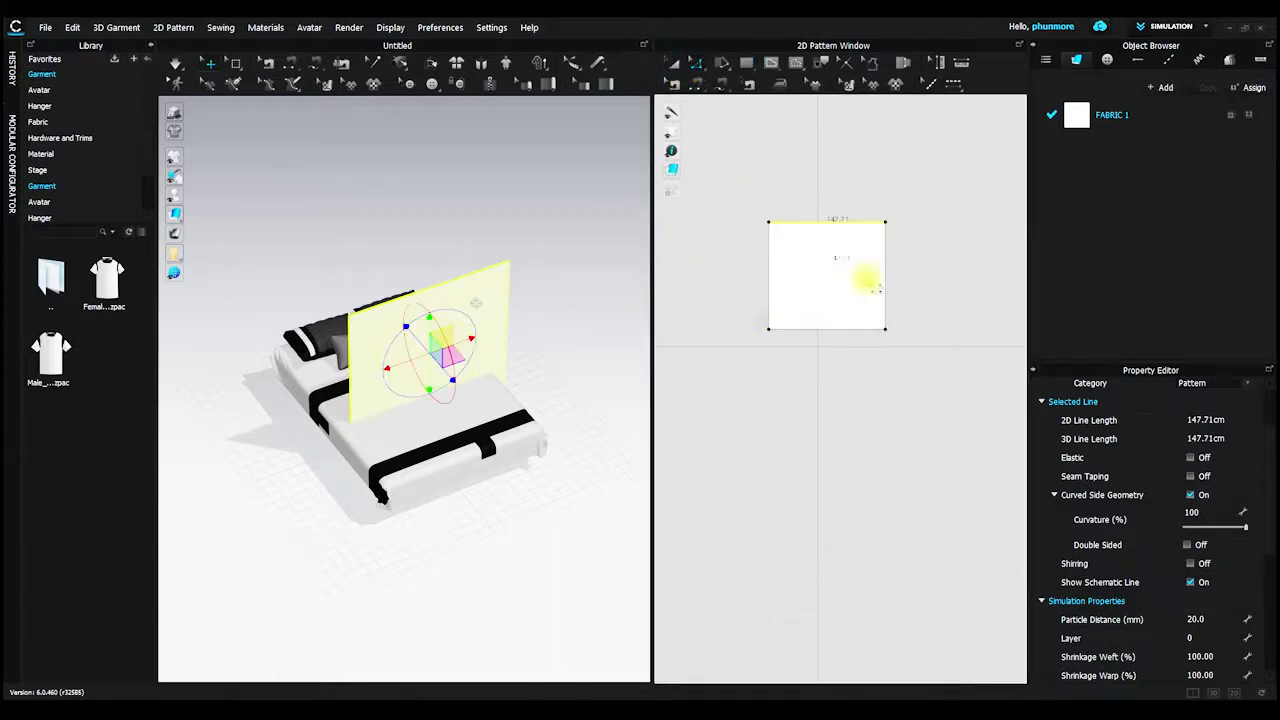
click(887, 279)
key(ctrl+z)
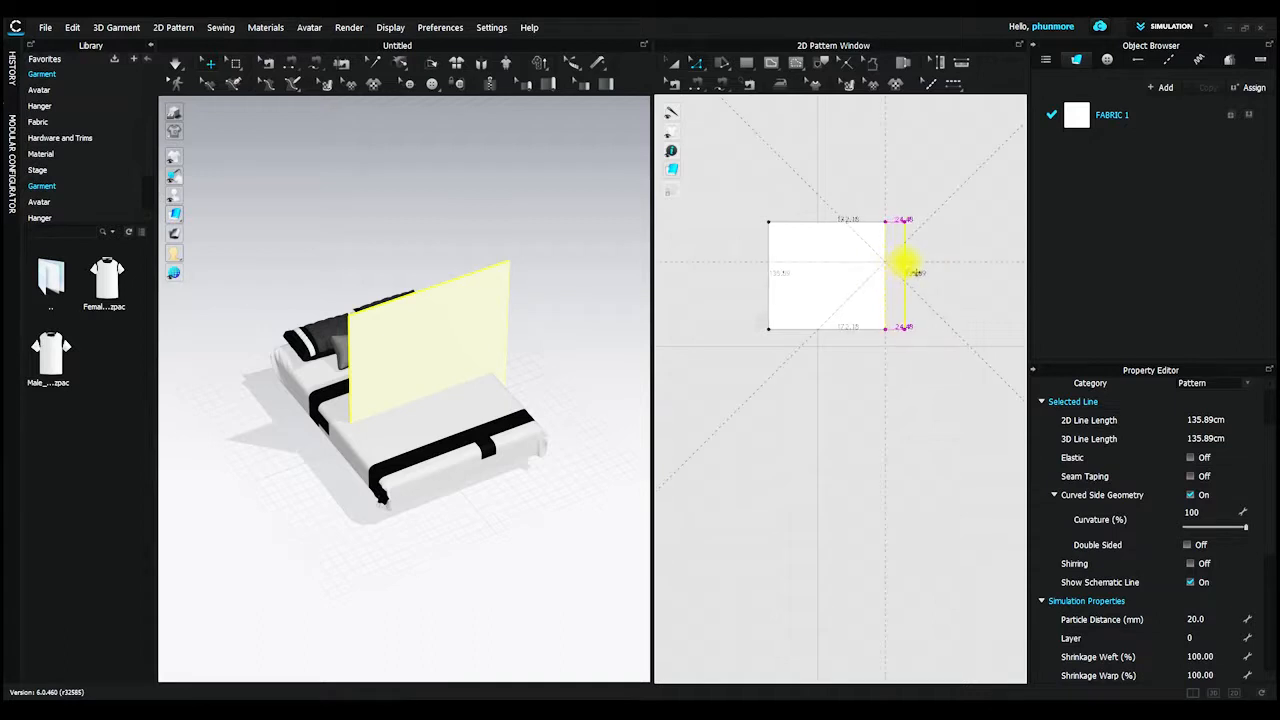
drag(900, 300, 906, 302)
drag(860, 340, 870, 364)
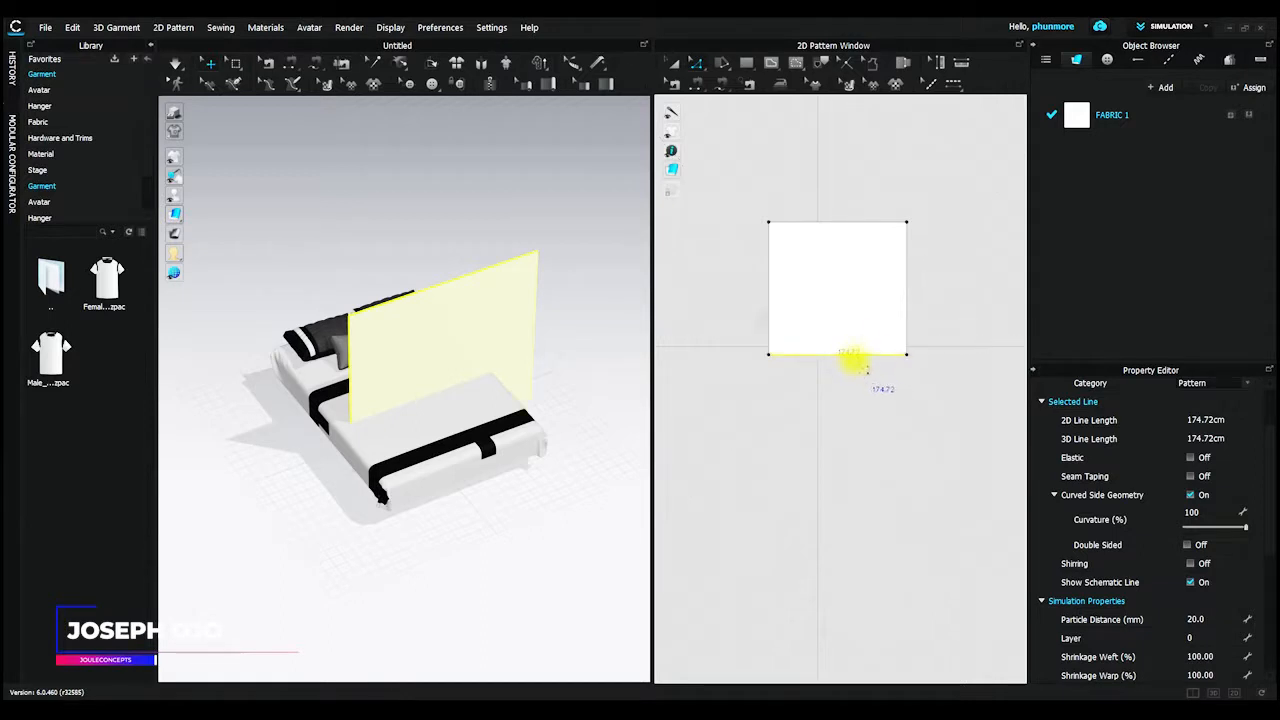
click(912, 286)
mouse_move(845, 363)
mouse_down()
mouse_move(843, 381)
mouse_move(840, 358)
mouse_up()
drag(767, 296, 766, 297)
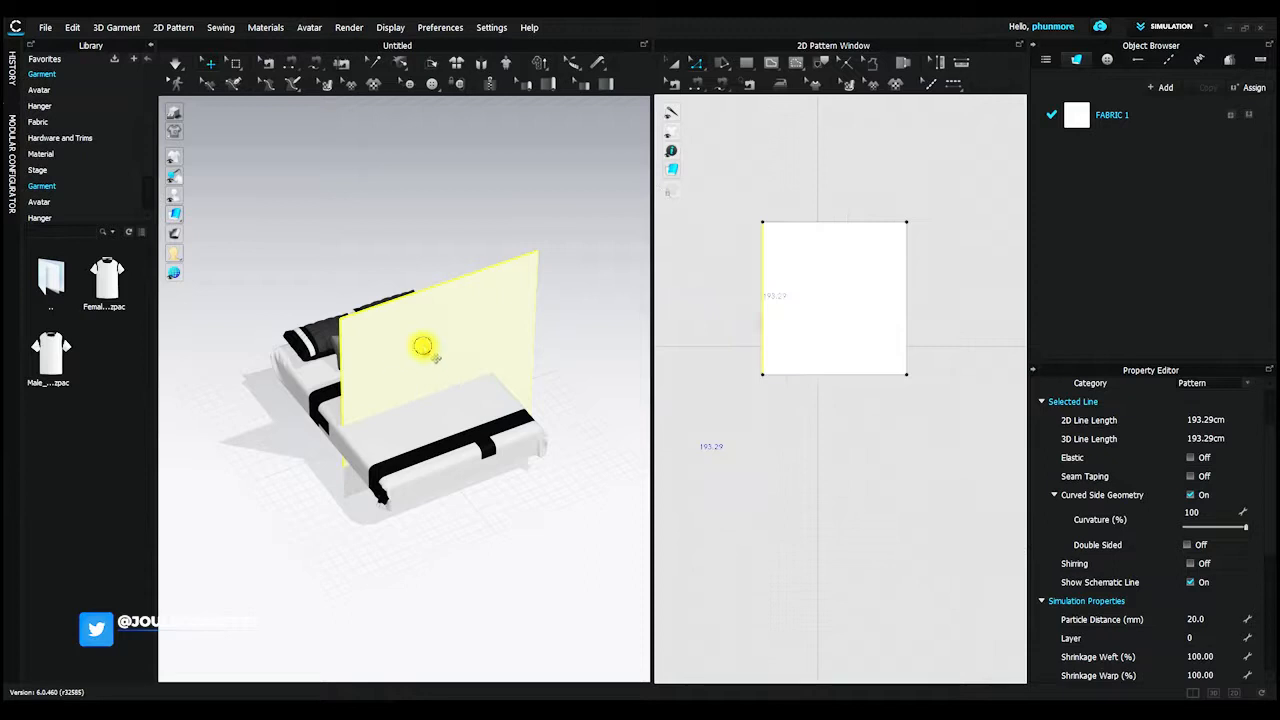
Rotate the rectangular pattern in 3D so it lies flat and position it just above the mattress and pillows.
click(510, 370)
right_drag(510, 370, 600, 337)
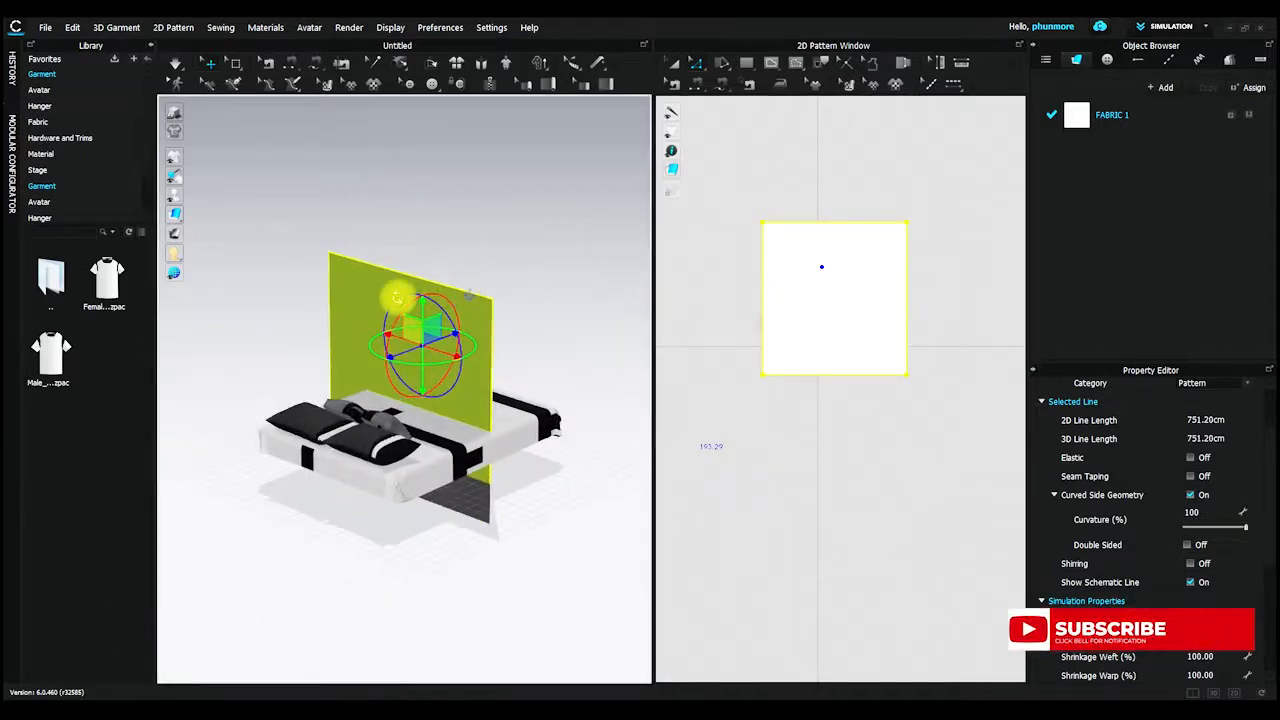
right_drag(507, 312, 450, 378)
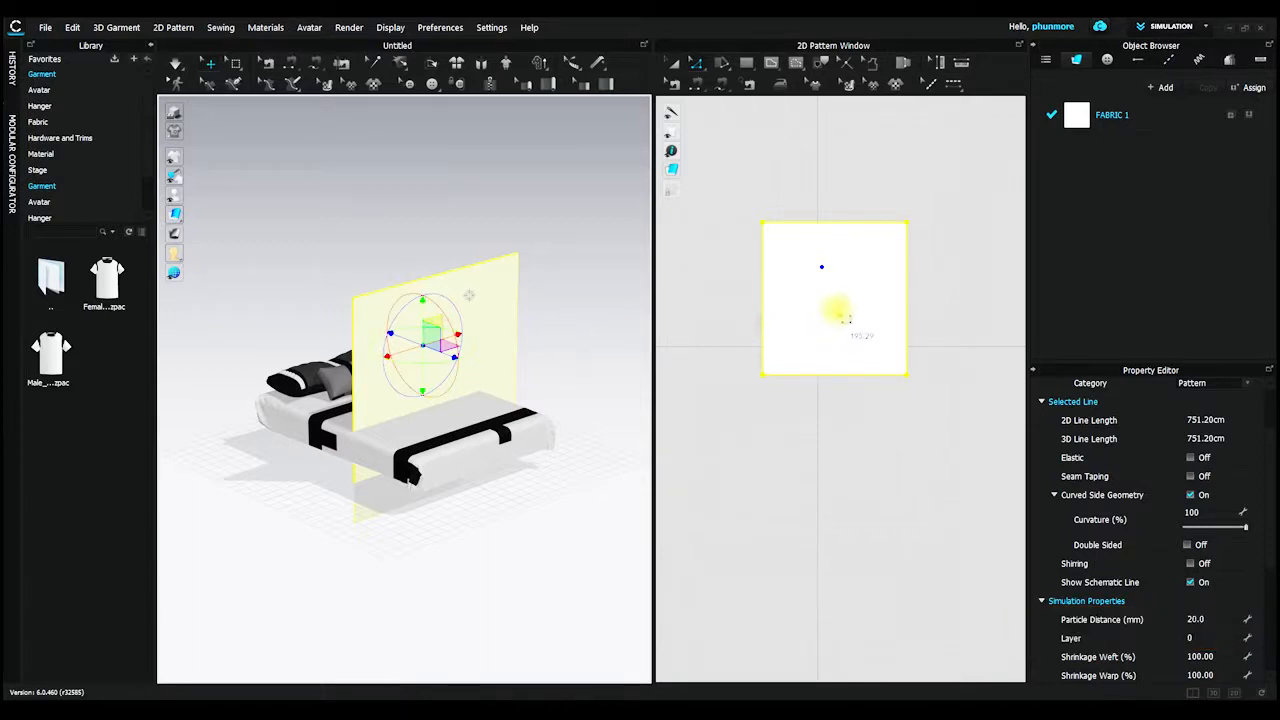
click(836, 310)
click(458, 402)
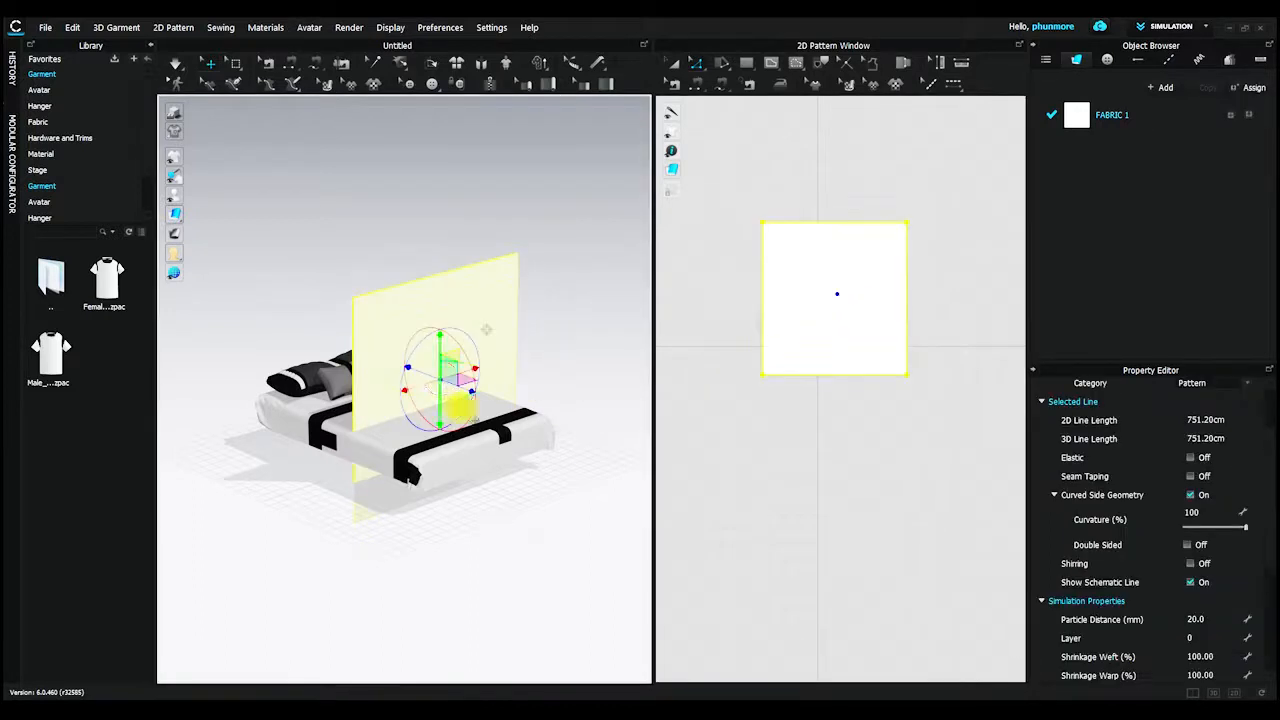
mouse_move(470, 422)
right_down()
mouse_move(435, 413)
mouse_move(463, 413)
right_up()
drag(463, 413, 456, 335)
right_drag(511, 378, 408, 434)
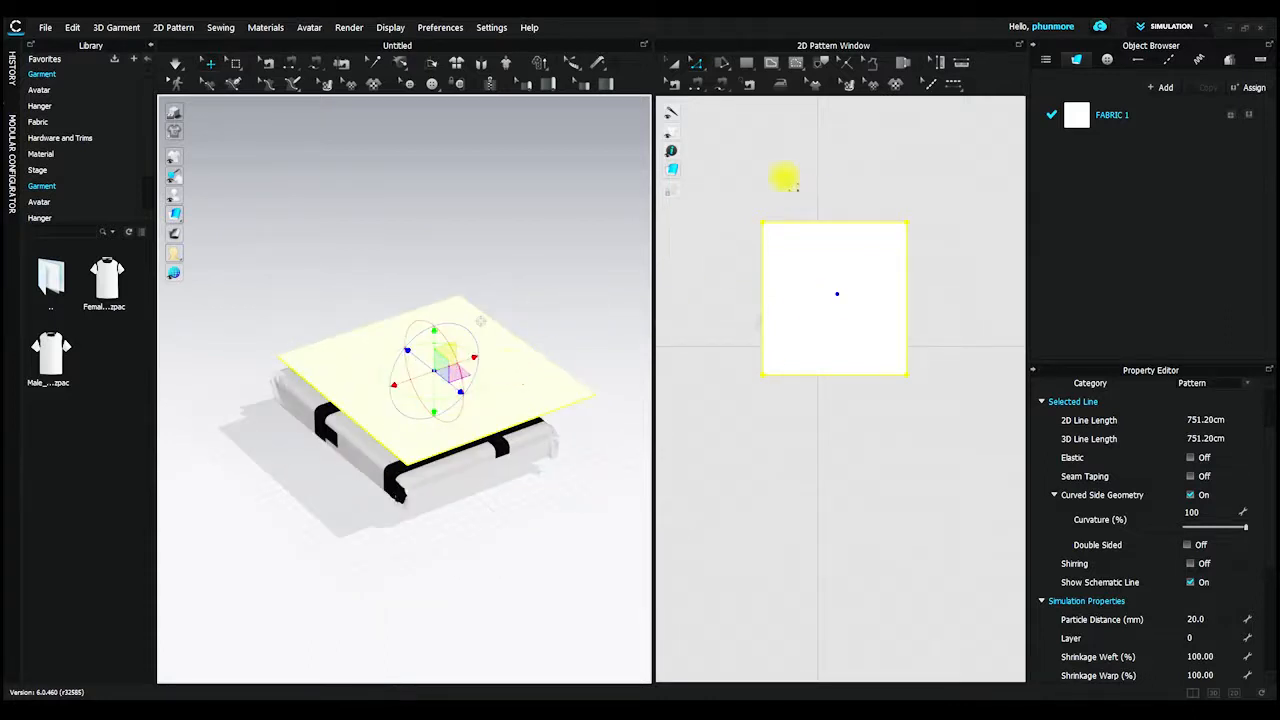
click(676, 63)
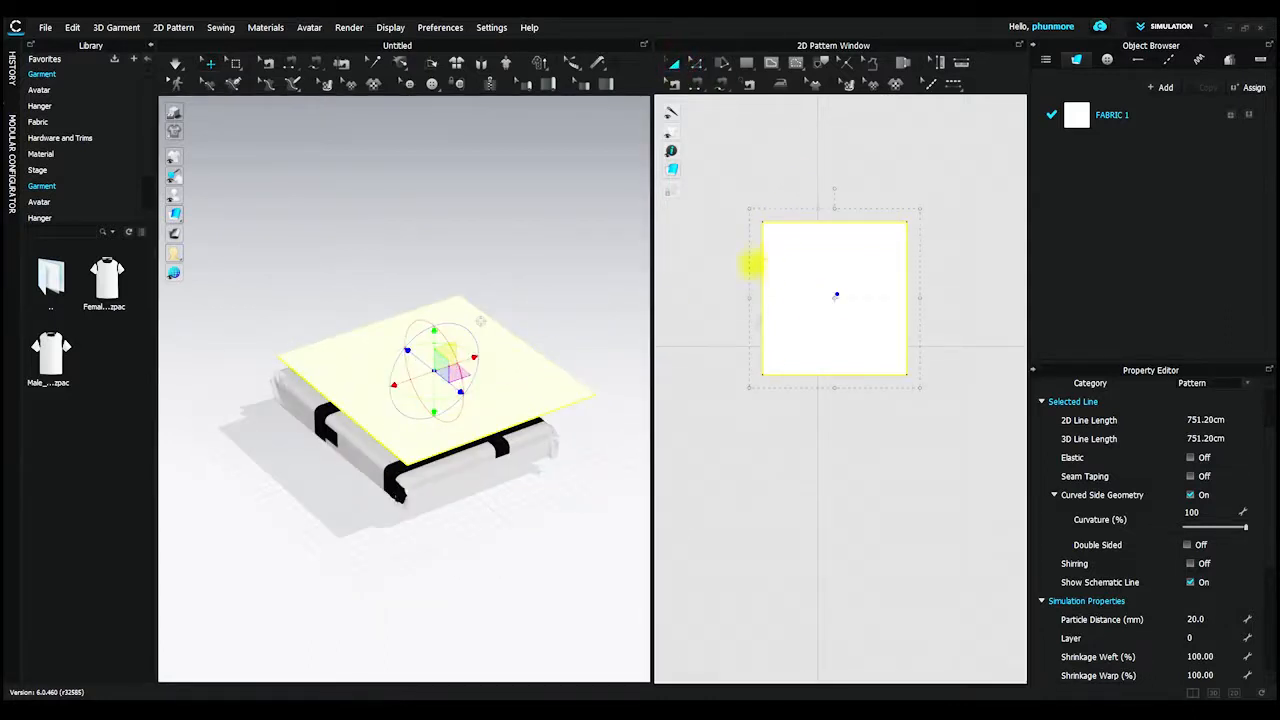
scroll(731, 249, down, 3)
scroll(858, 270, up, 3)
middle_drag(799, 270, 804, 309)
scroll(862, 298, down, 1)
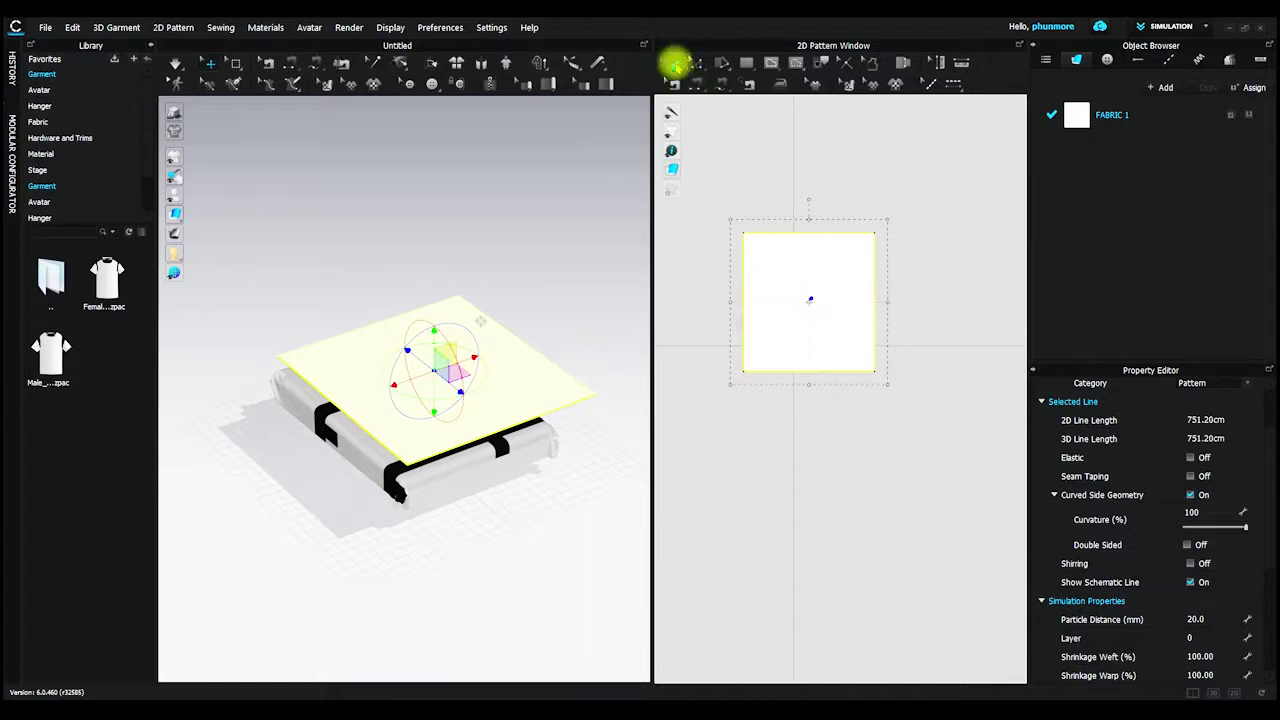
Offset the rectangular pattern's outline inward as one internal line at 7 cm, and Cut & Sew the pattern along that line.
click(696, 63)
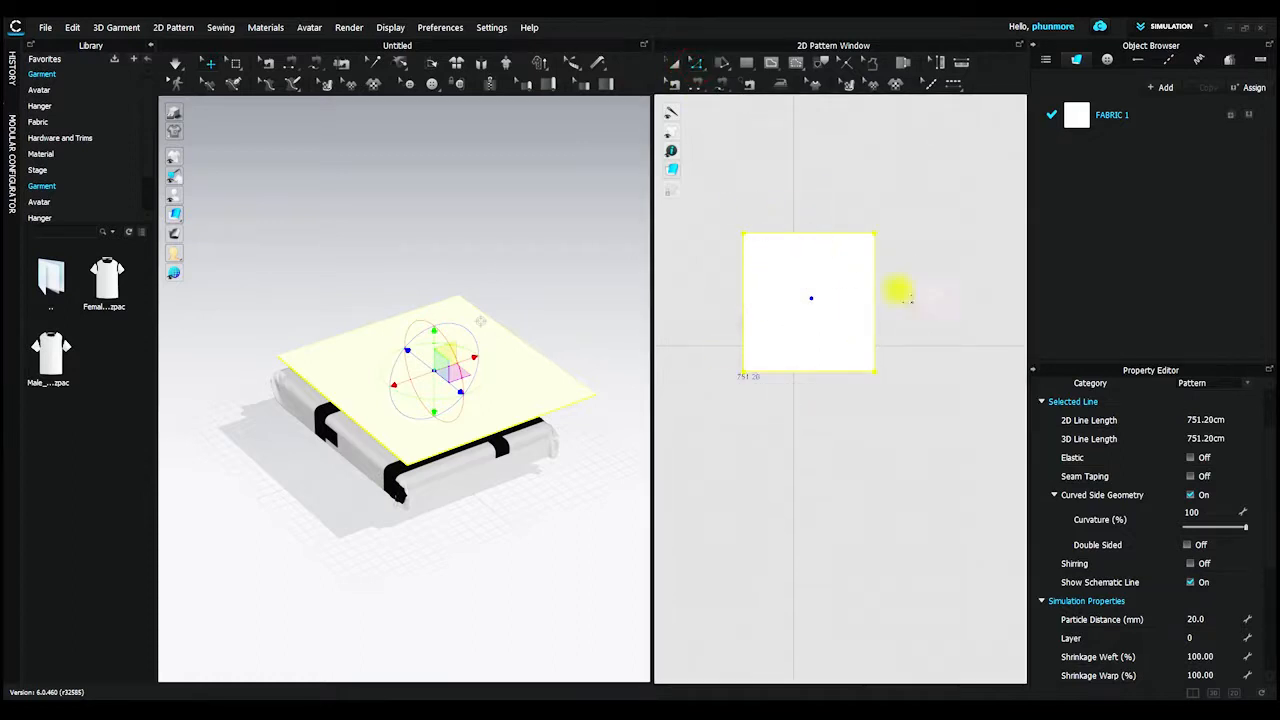
right_click(753, 299)
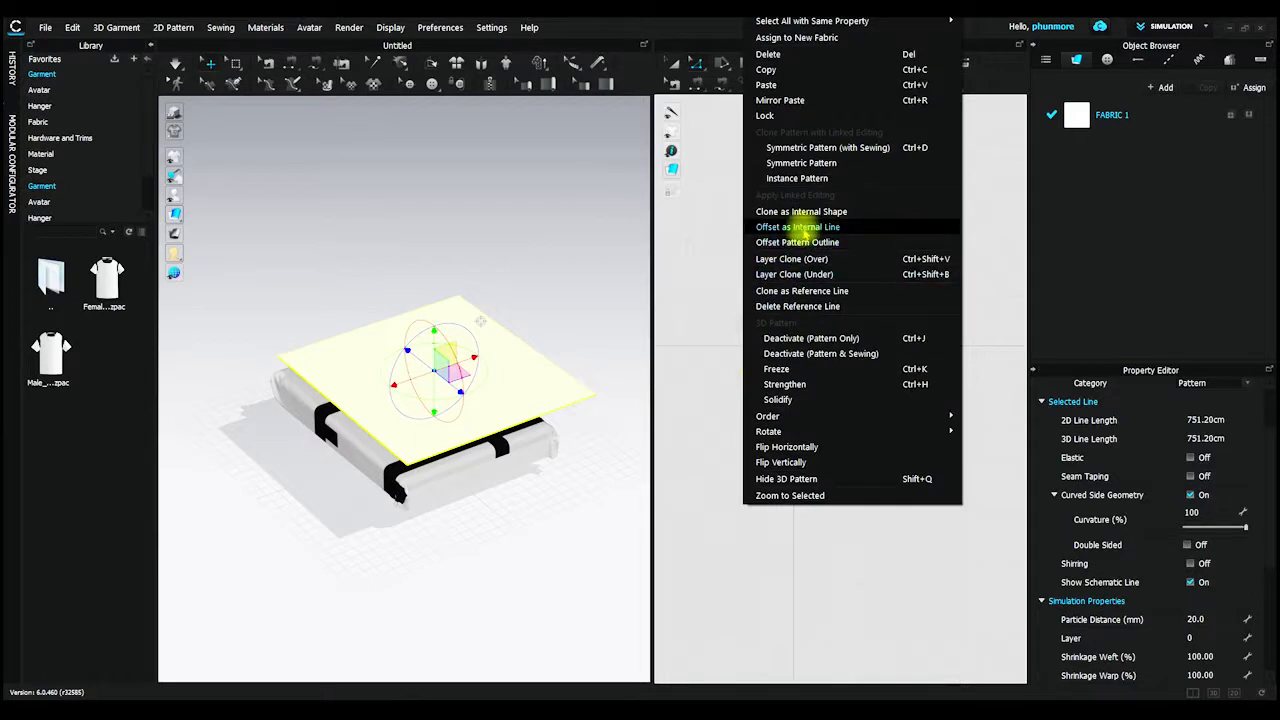
click(805, 228)
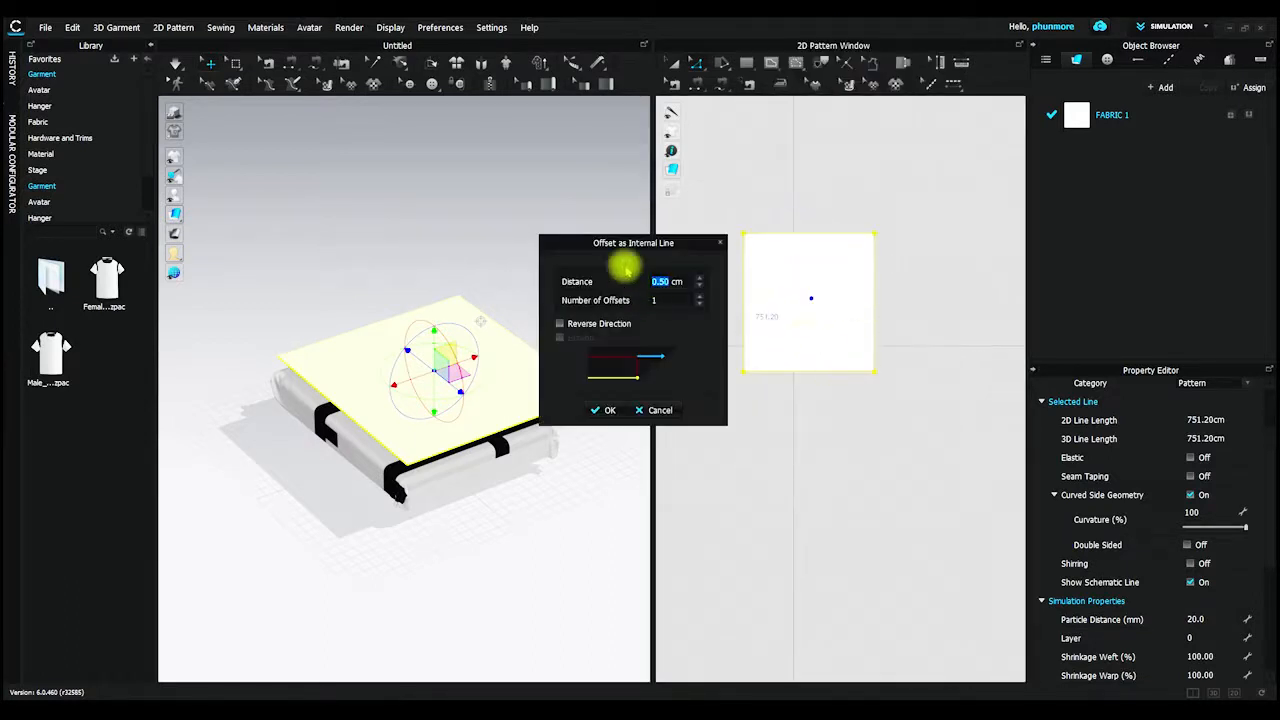
text(4)
key(BackSpace)
text(6)
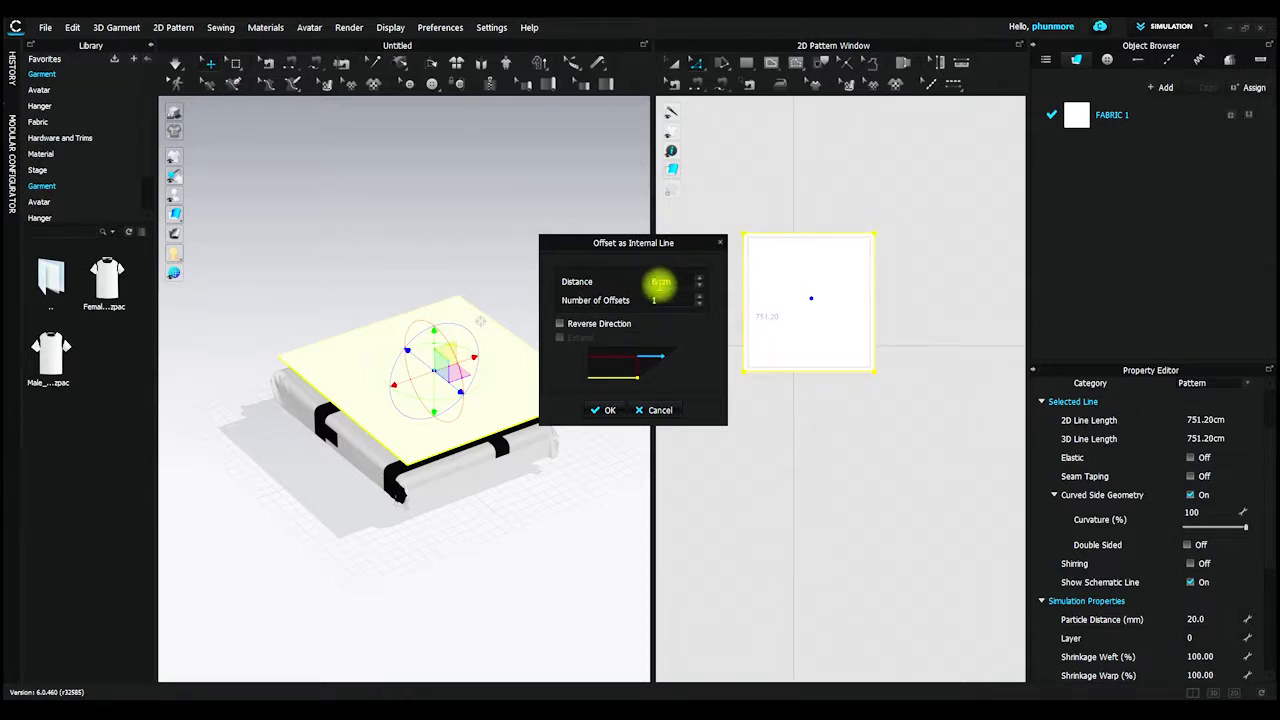
text(8)
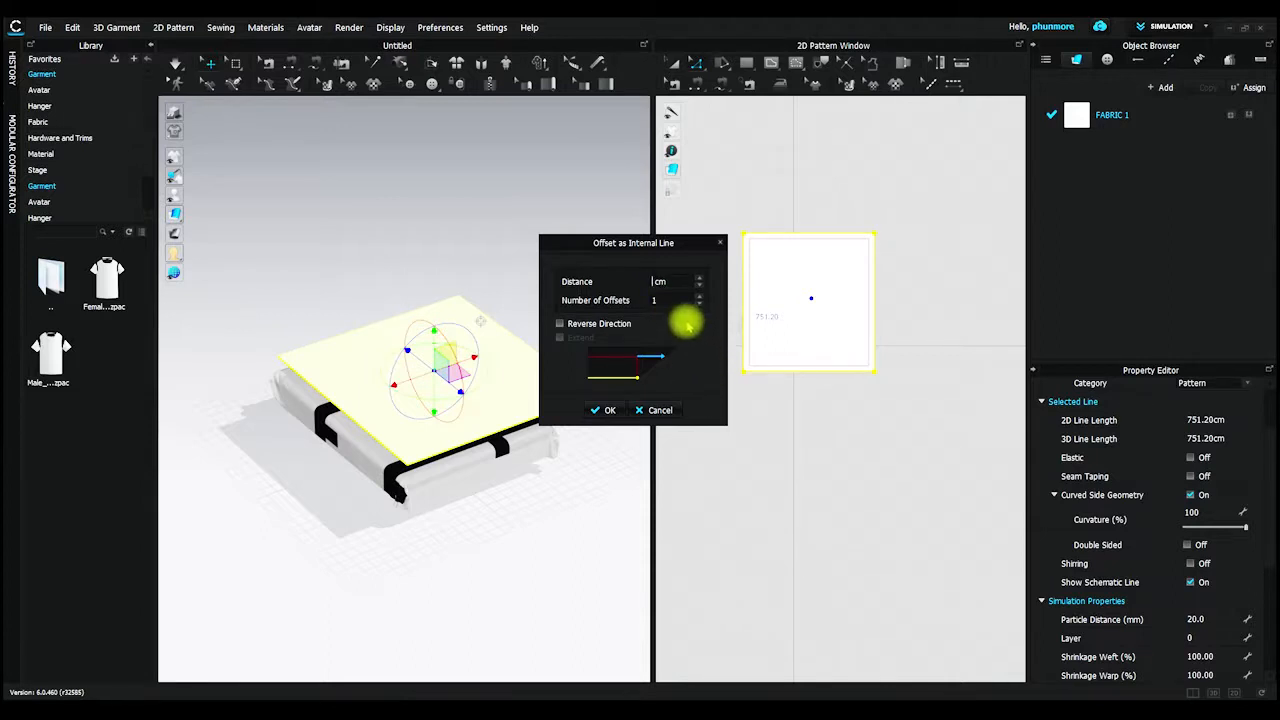
text(7)
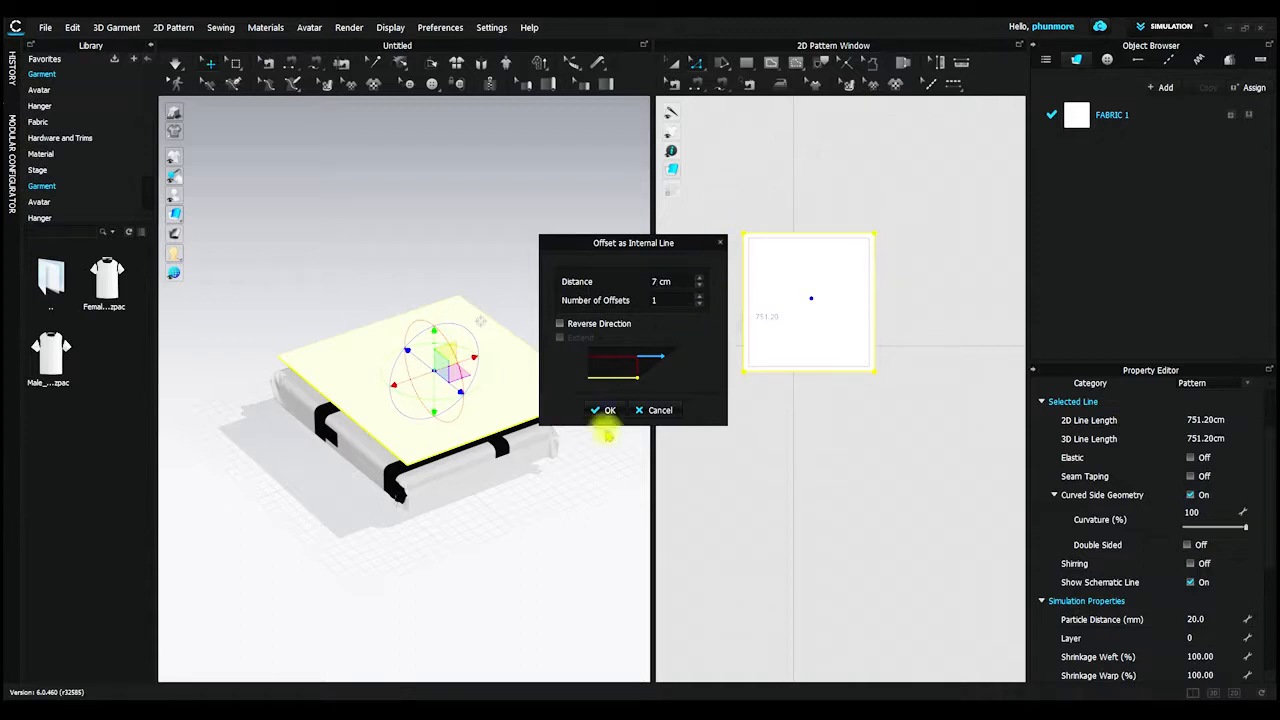
click(605, 410)
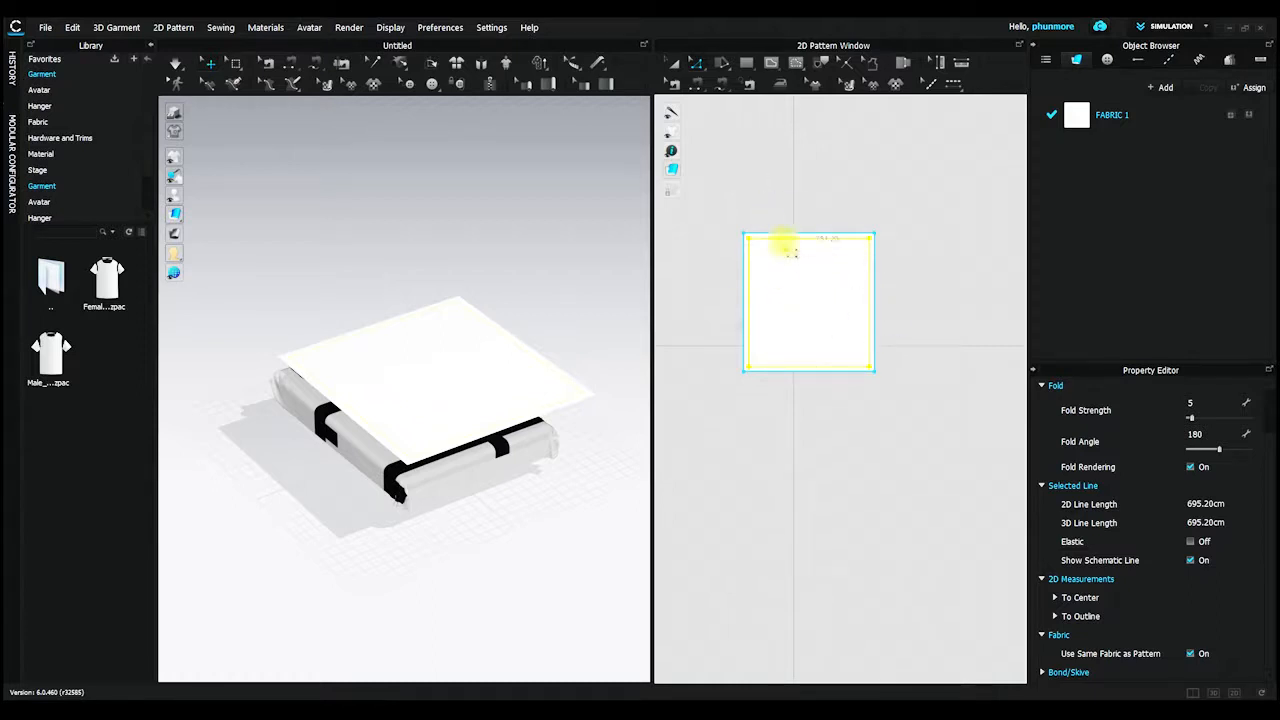
right_click(795, 247)
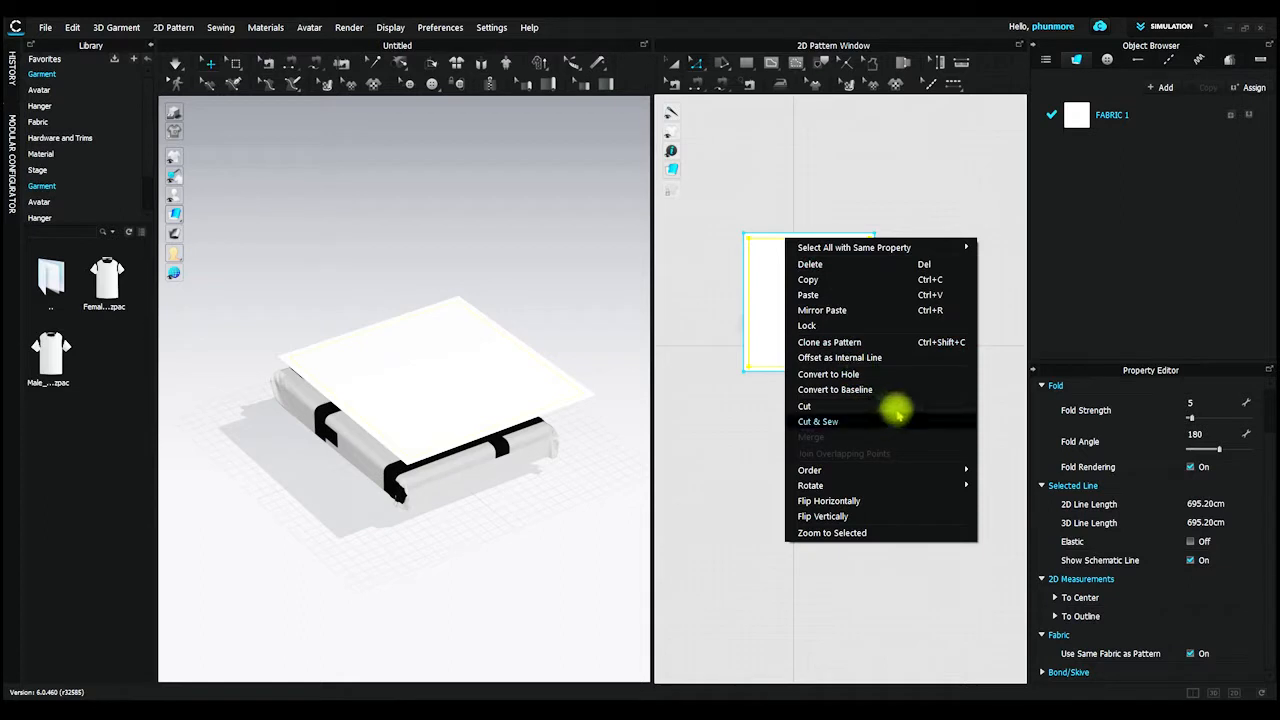
click(832, 423)
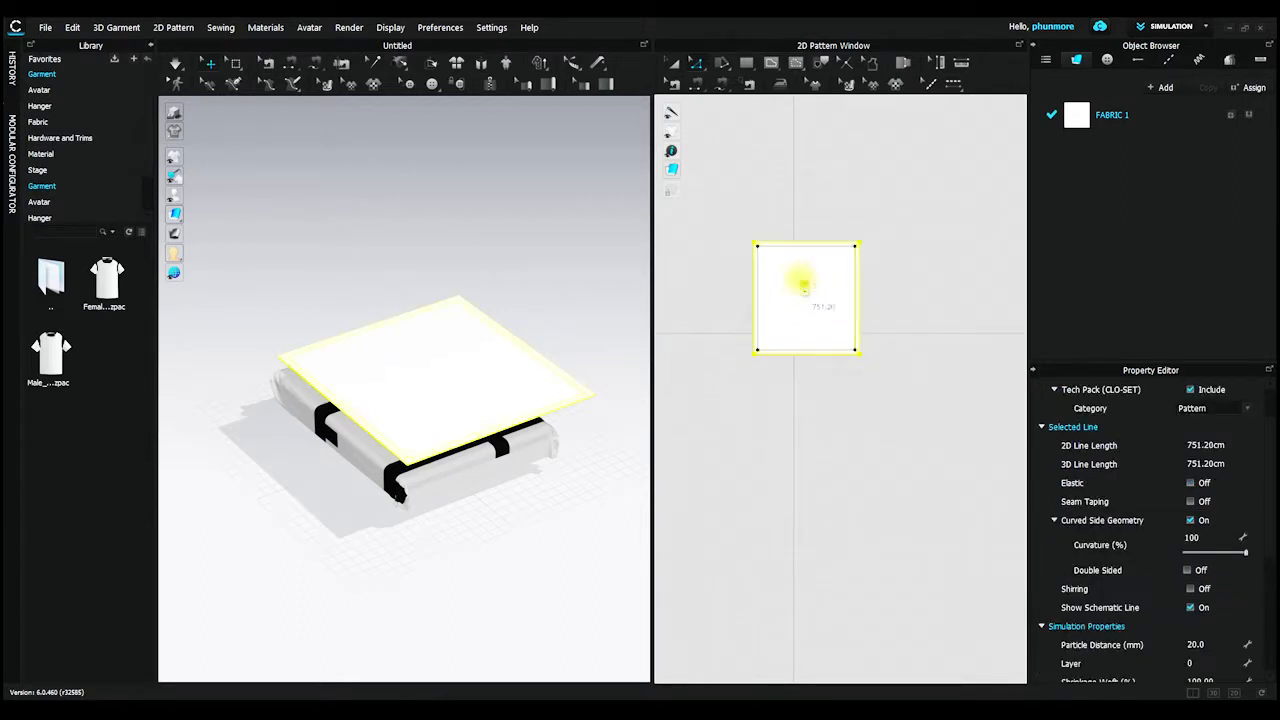
Move the cut inner panel out of its border frame in the 2D pattern window and place it directly above the frame.
scroll(806, 300, up, 2)
click(674, 62)
click(800, 357)
scroll(838, 372, down, 1)
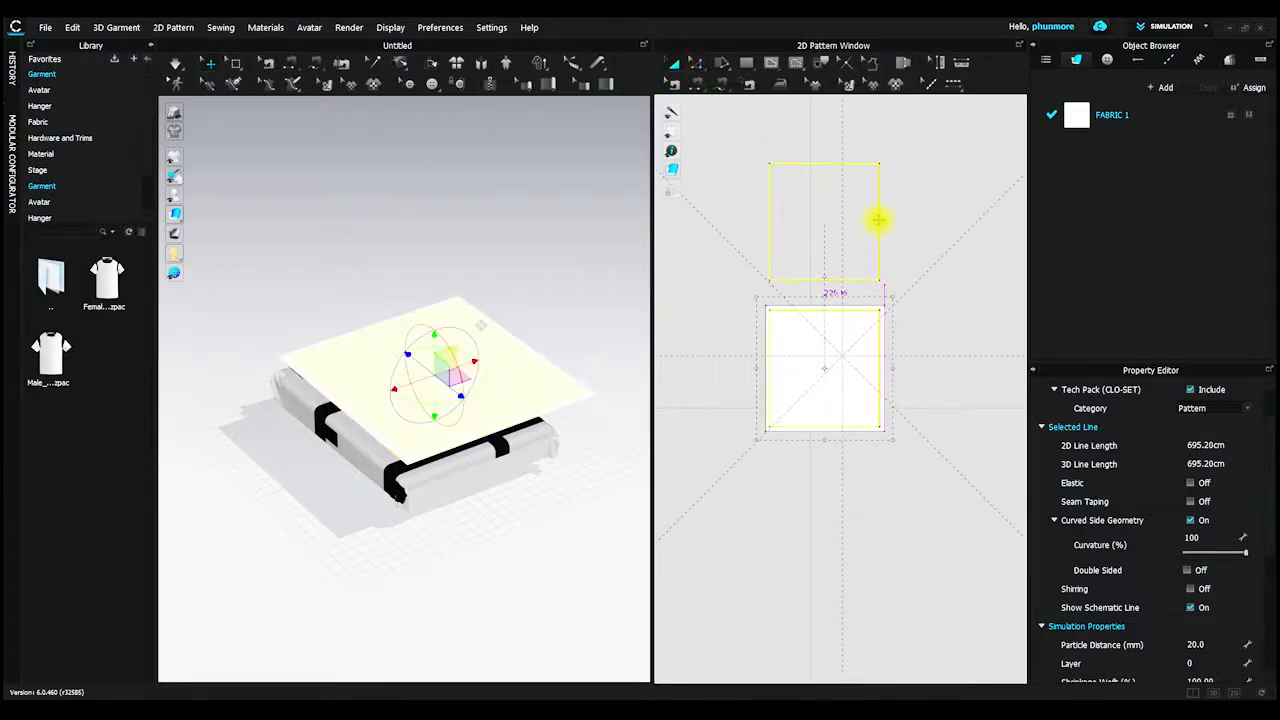
click(877, 208)
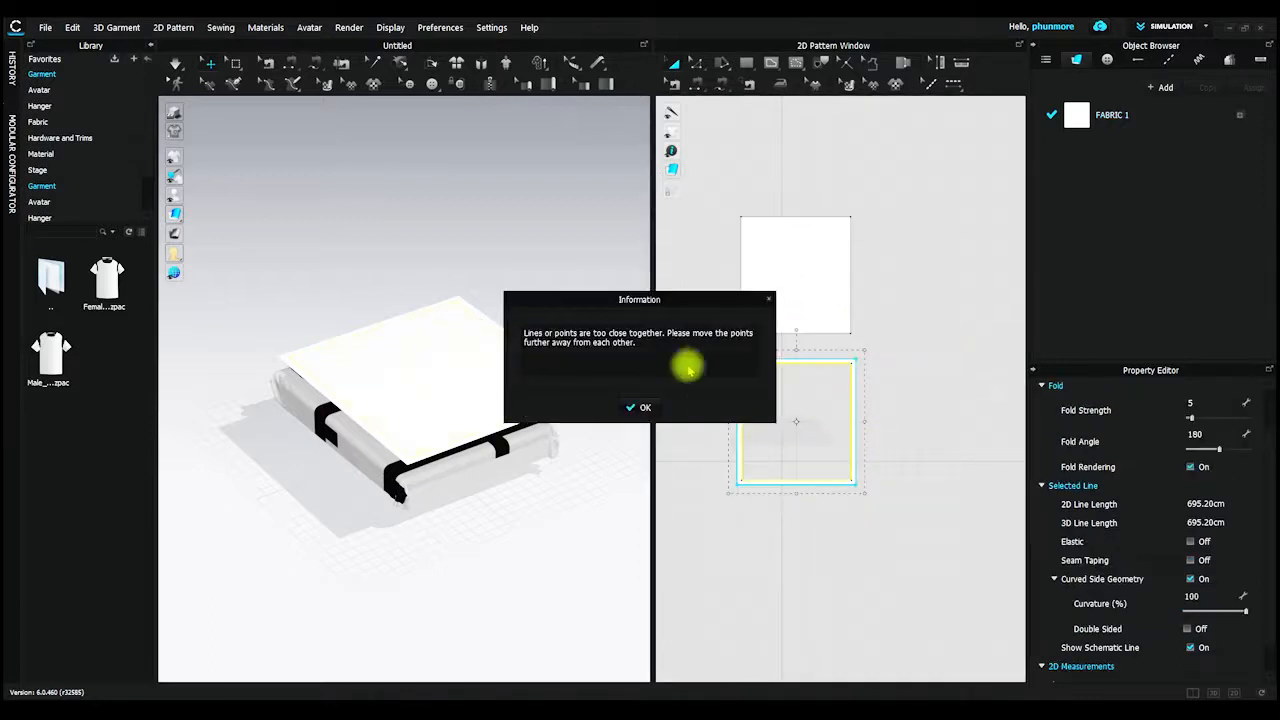
click(769, 299)
click(820, 396)
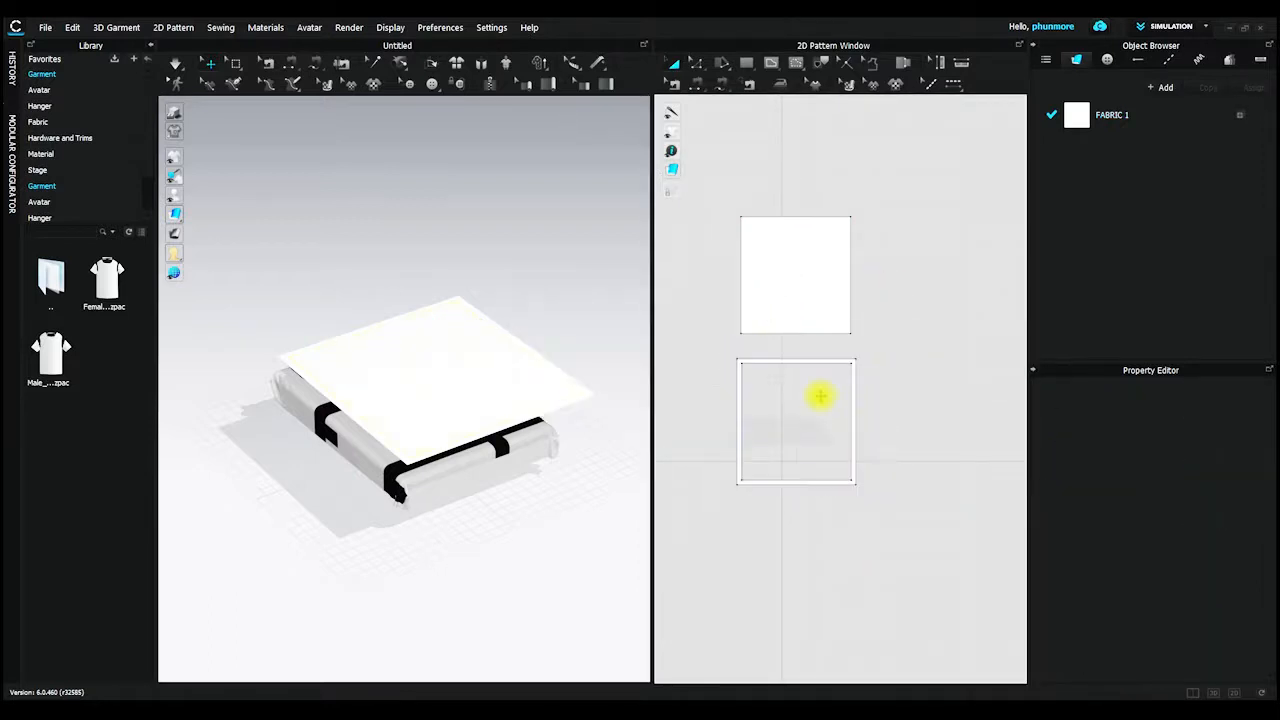
Distribute 4 evenly spaced vertical internal lines between the two side edges of the inner panel.
click(796, 278)
click(697, 62)
click(740, 268)
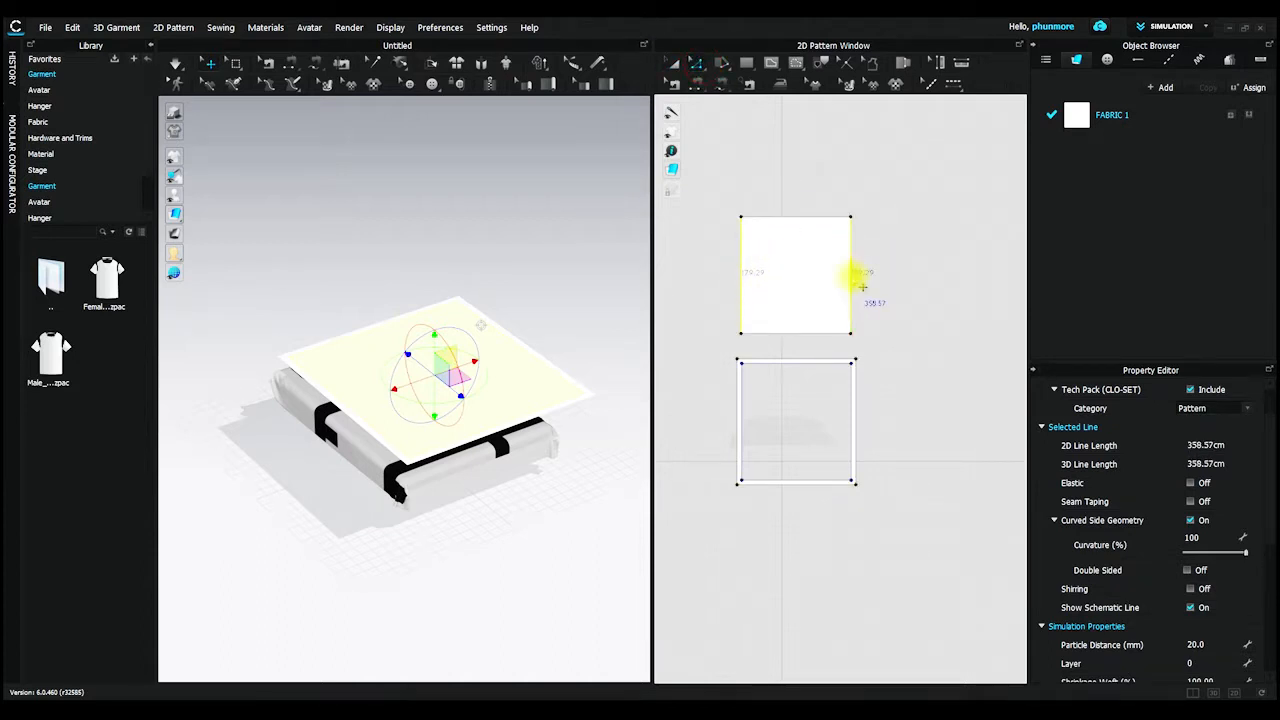
right_click(856, 279)
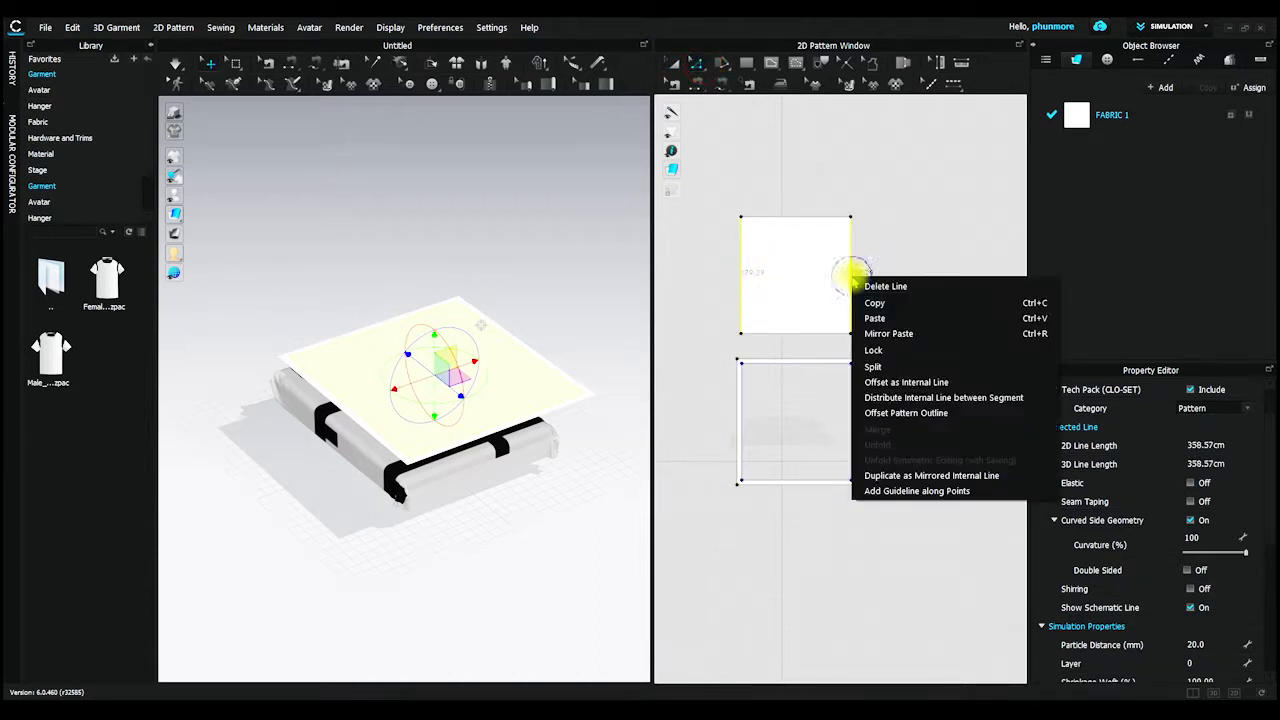
click(934, 397)
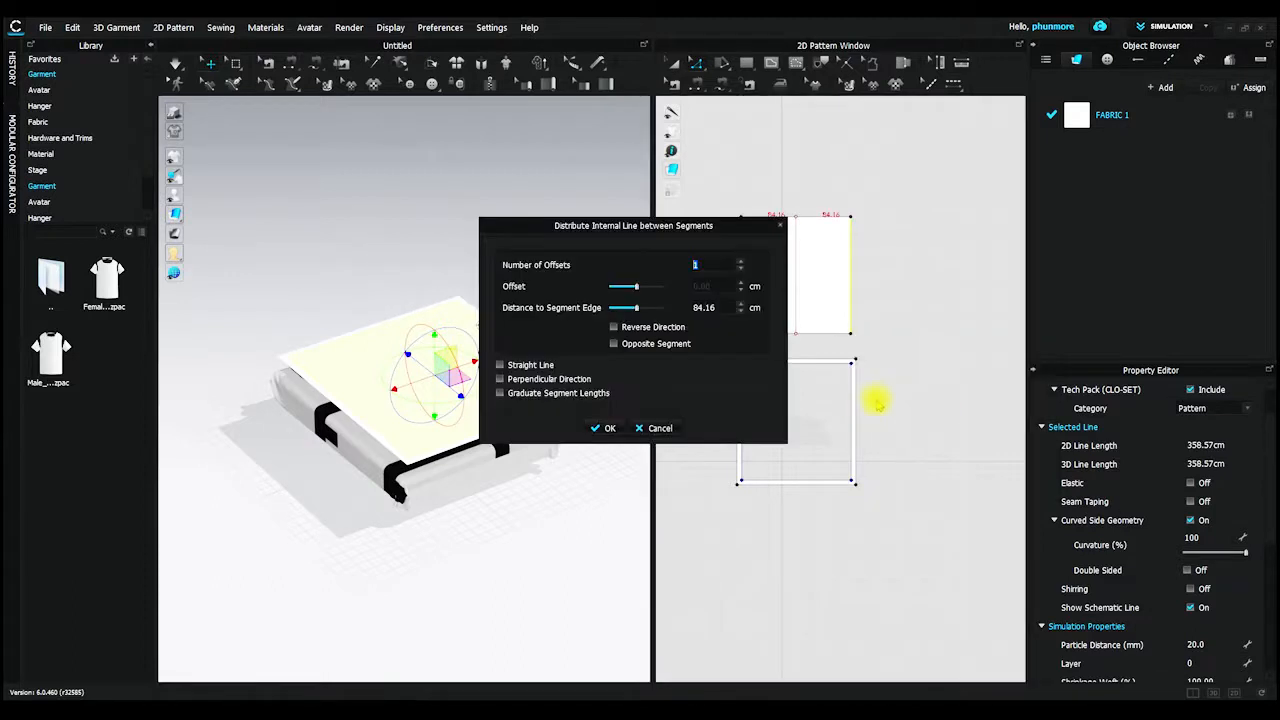
drag(709, 223, 484, 160)
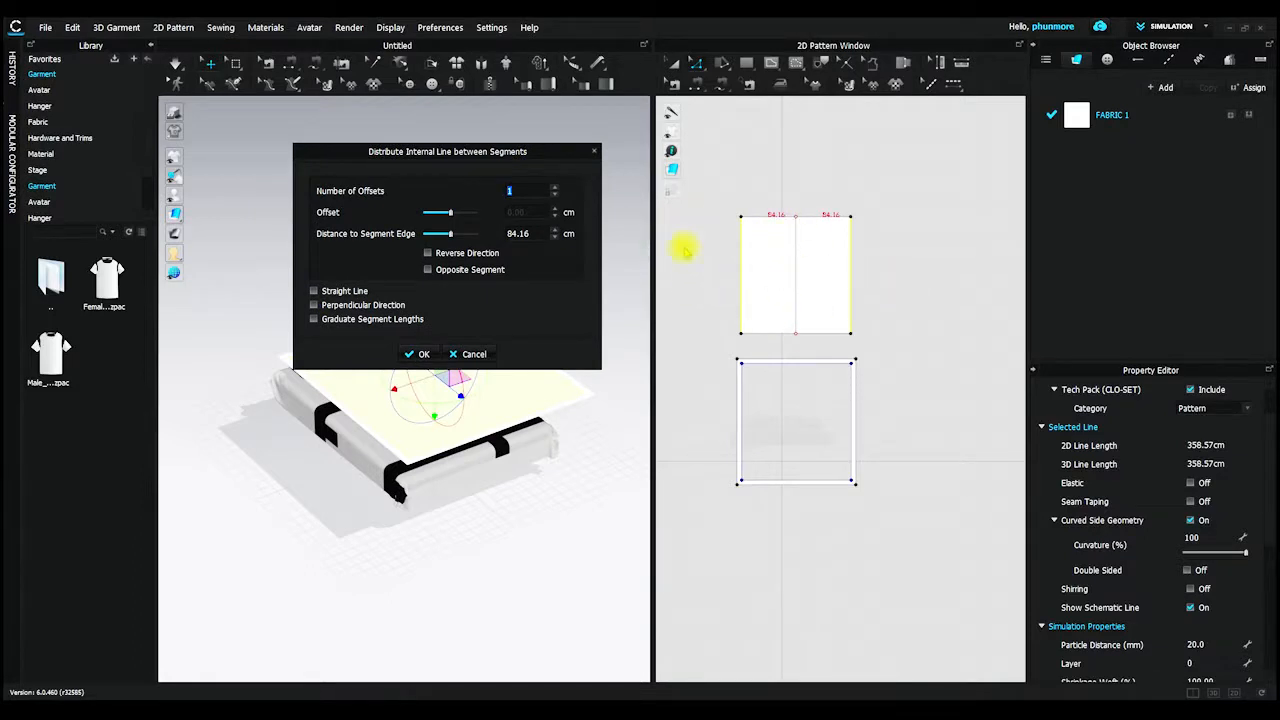
click(555, 187)
click(555, 187)
click(555, 187)
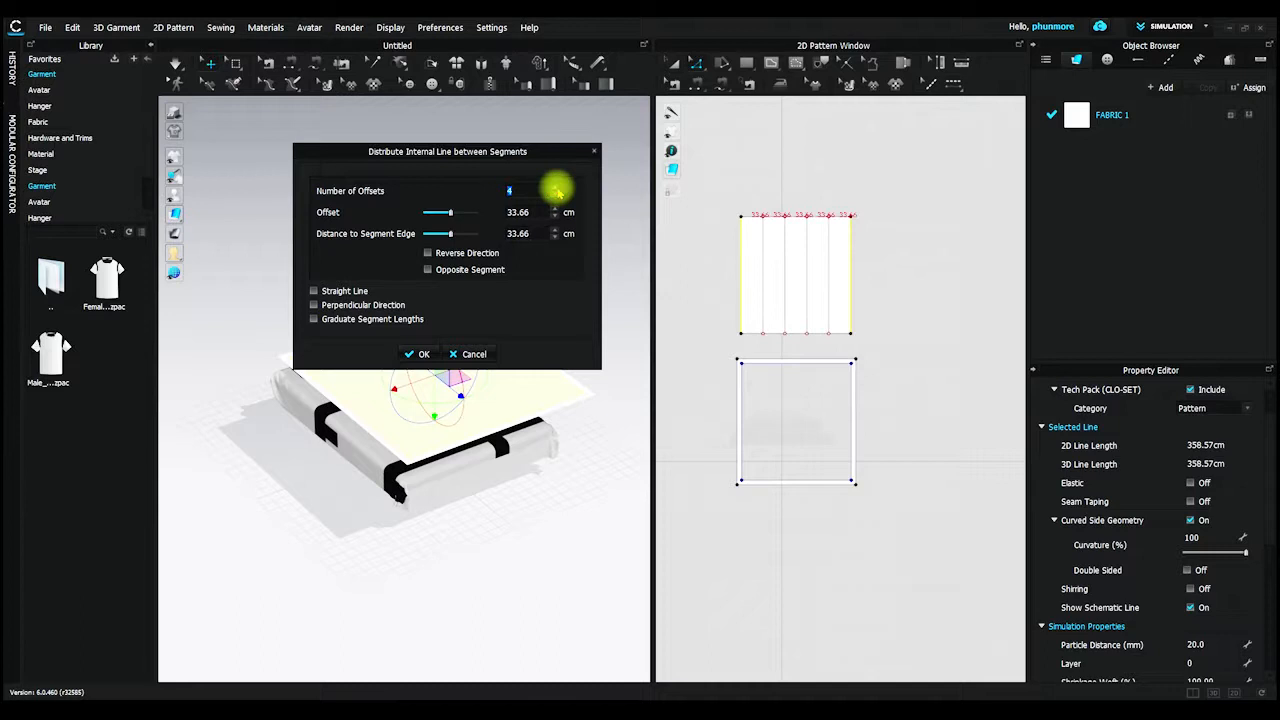
click(420, 354)
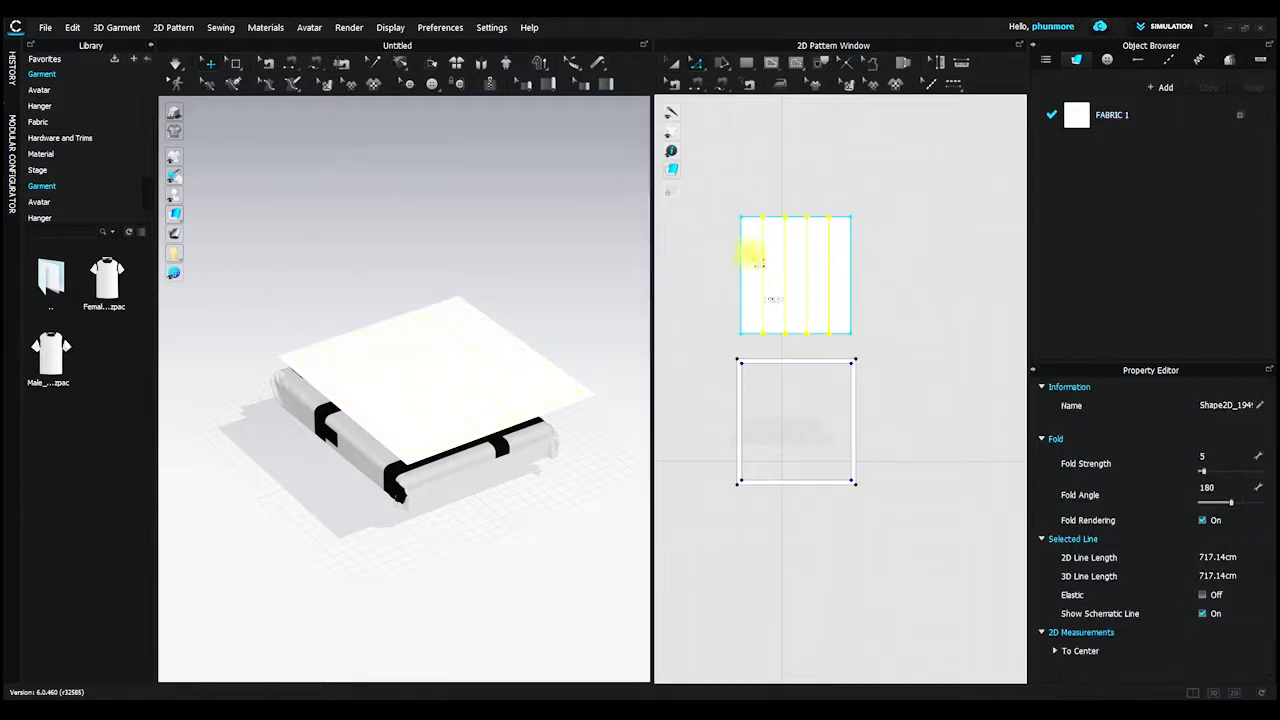
Distribute 4 evenly spaced horizontal internal lines between the upper and lower edges of the inner panel to complete the grid.
click(750, 237)
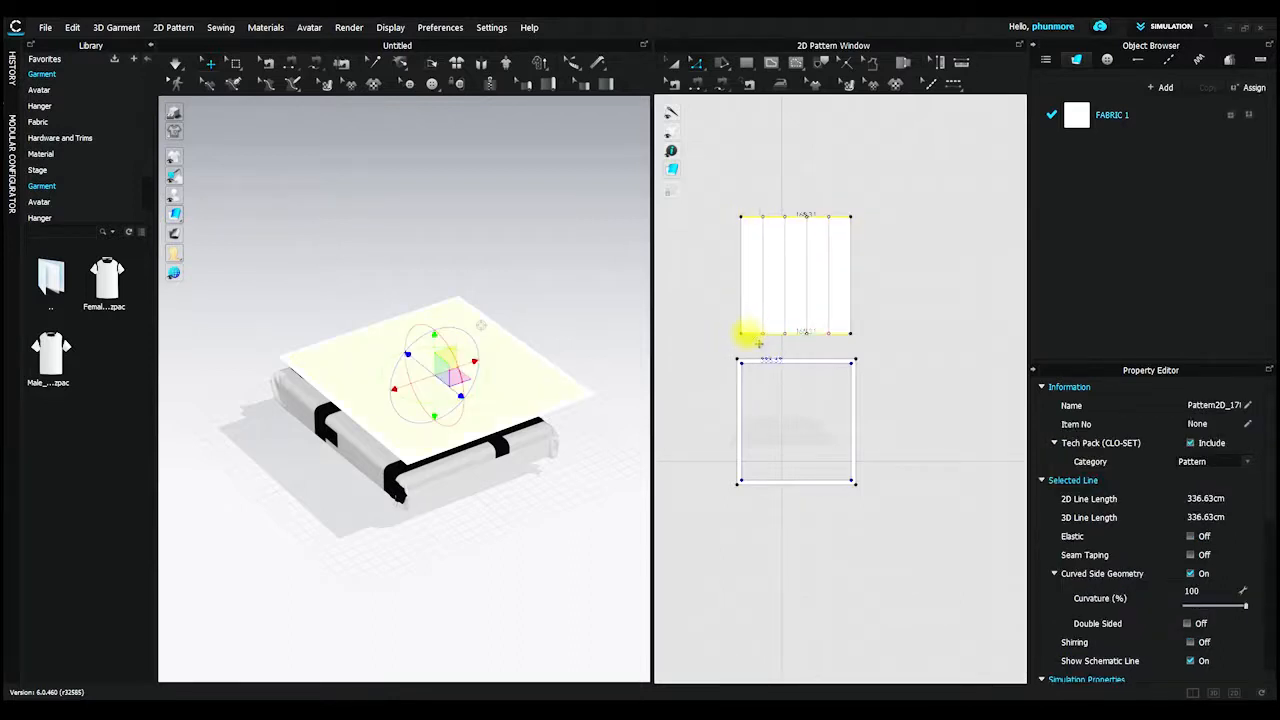
right_click(748, 334)
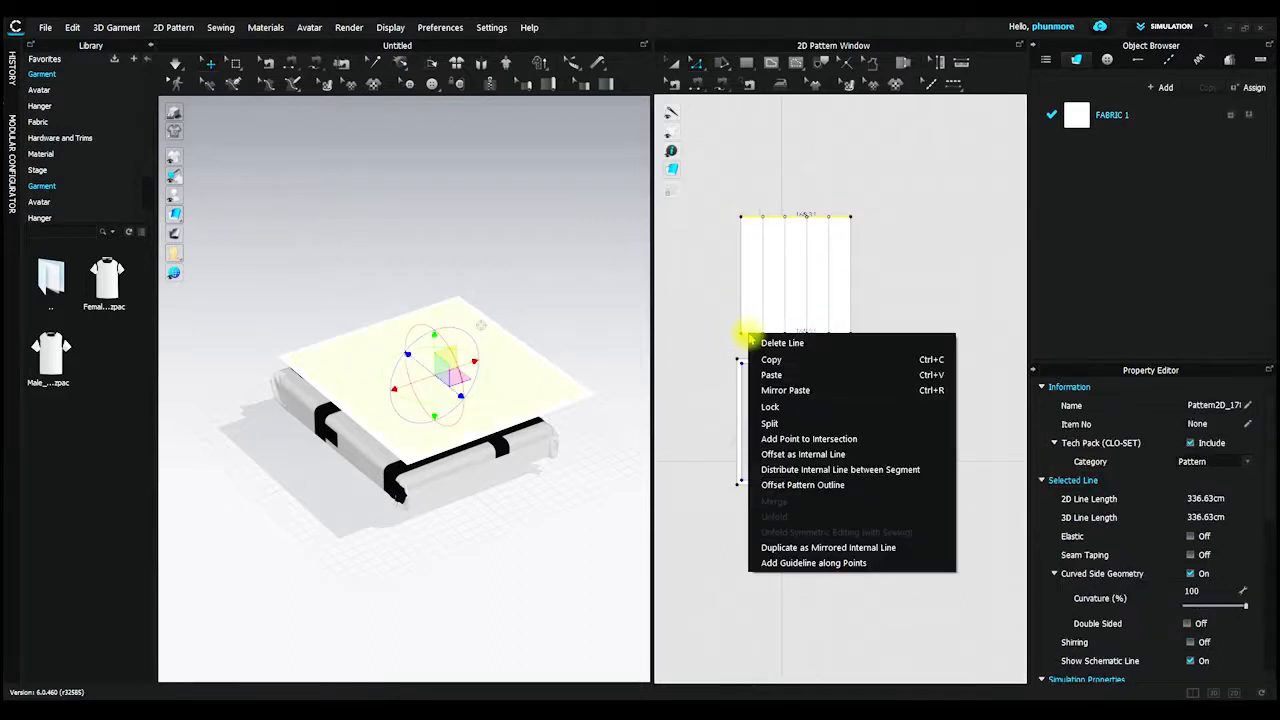
click(790, 470)
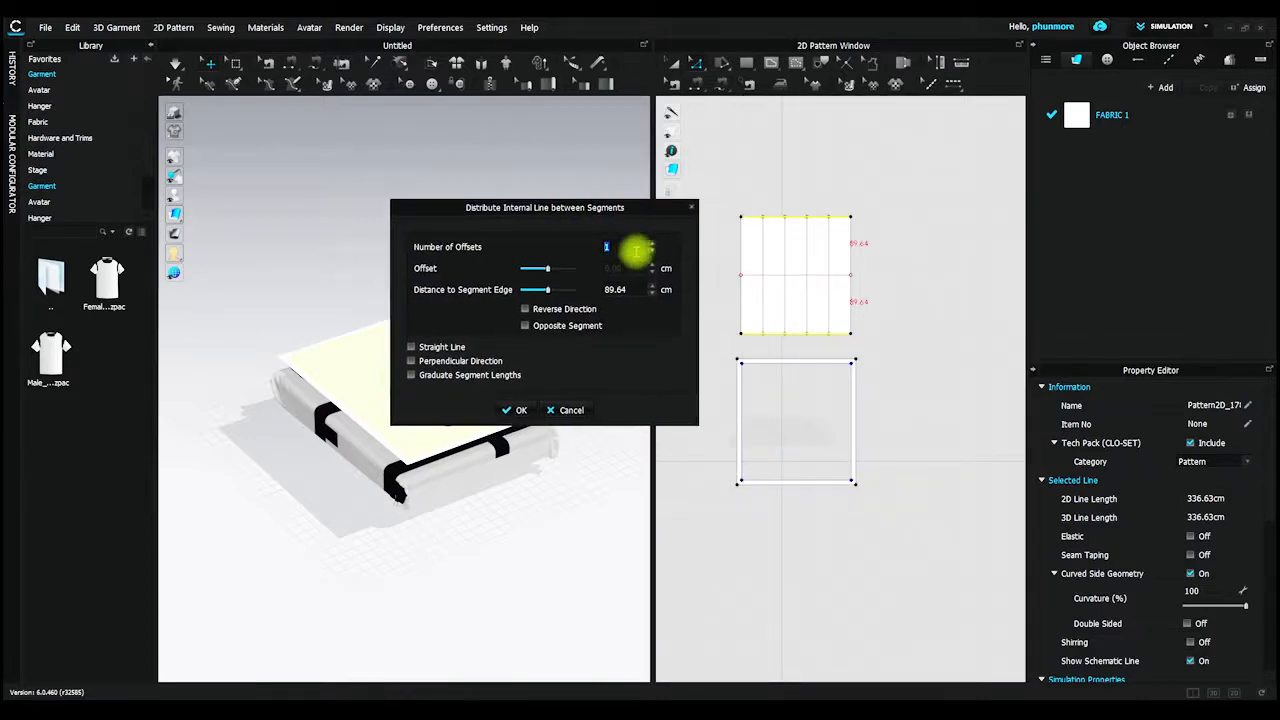
text(4)
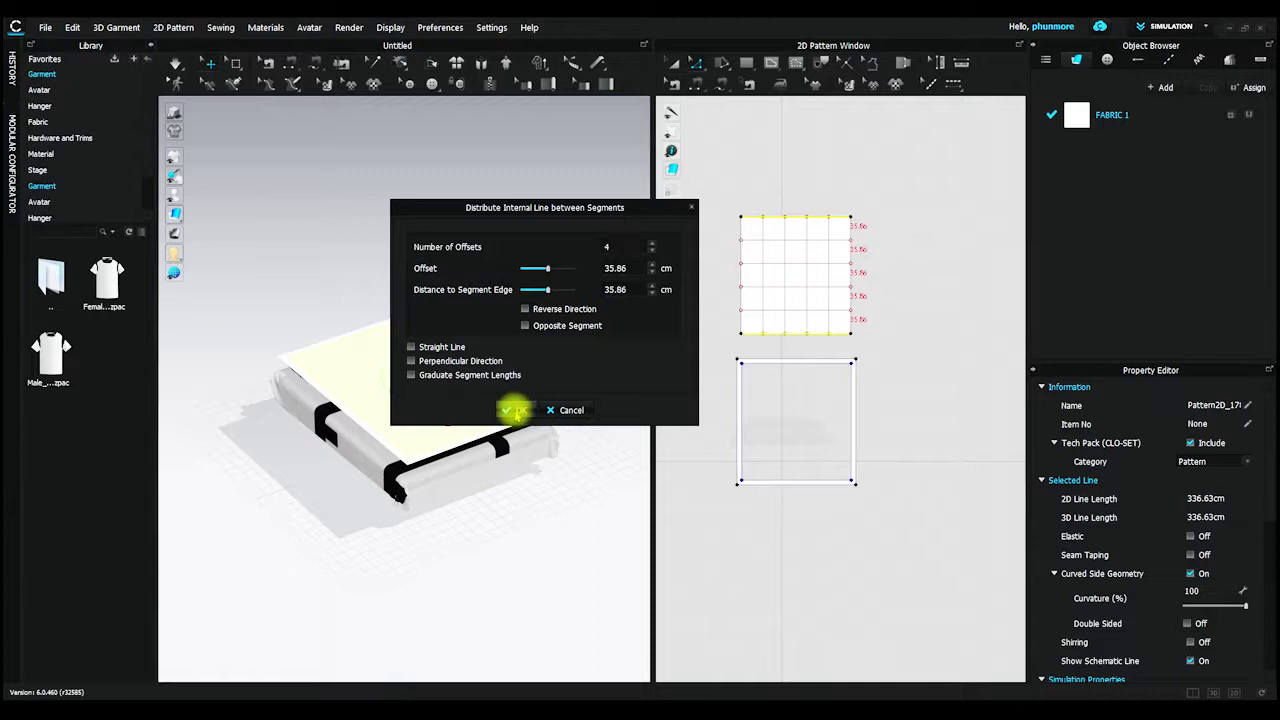
click(515, 410)
click(815, 315)
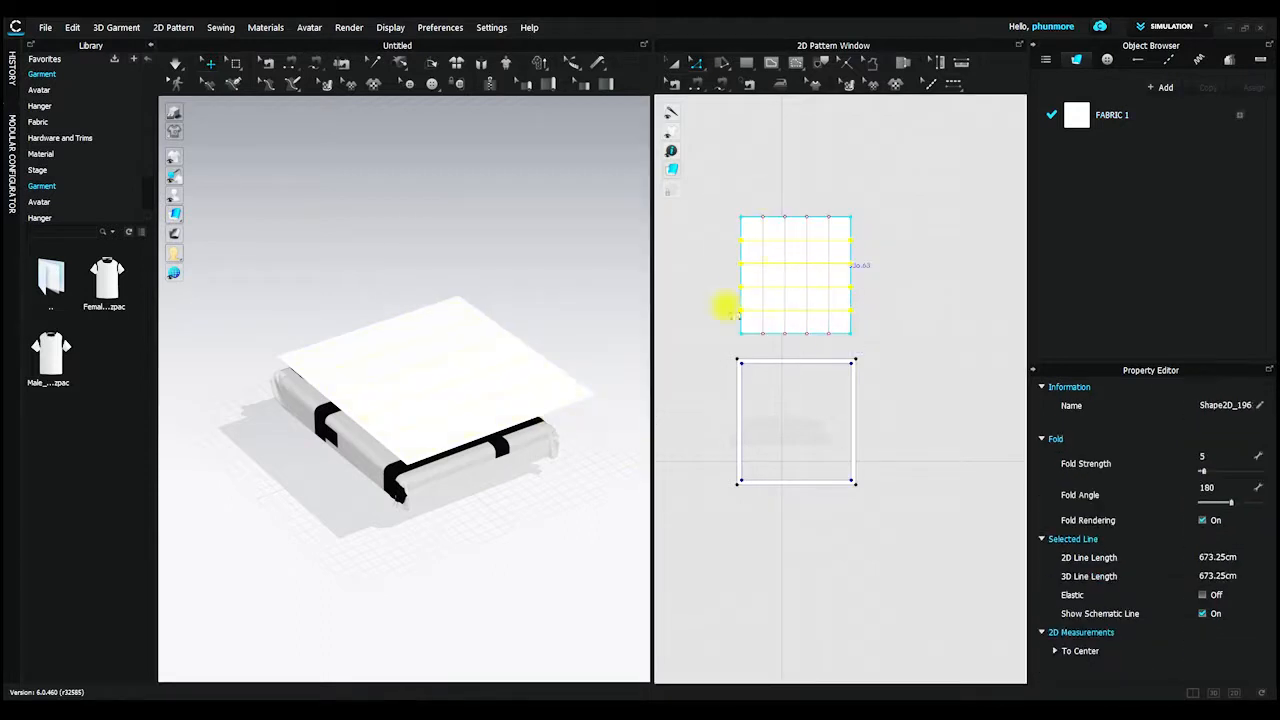
Show the panel's internal lines on the garment in the 3D window.
right_drag(565, 300, 470, 392)
scroll(397, 362, up, 2)
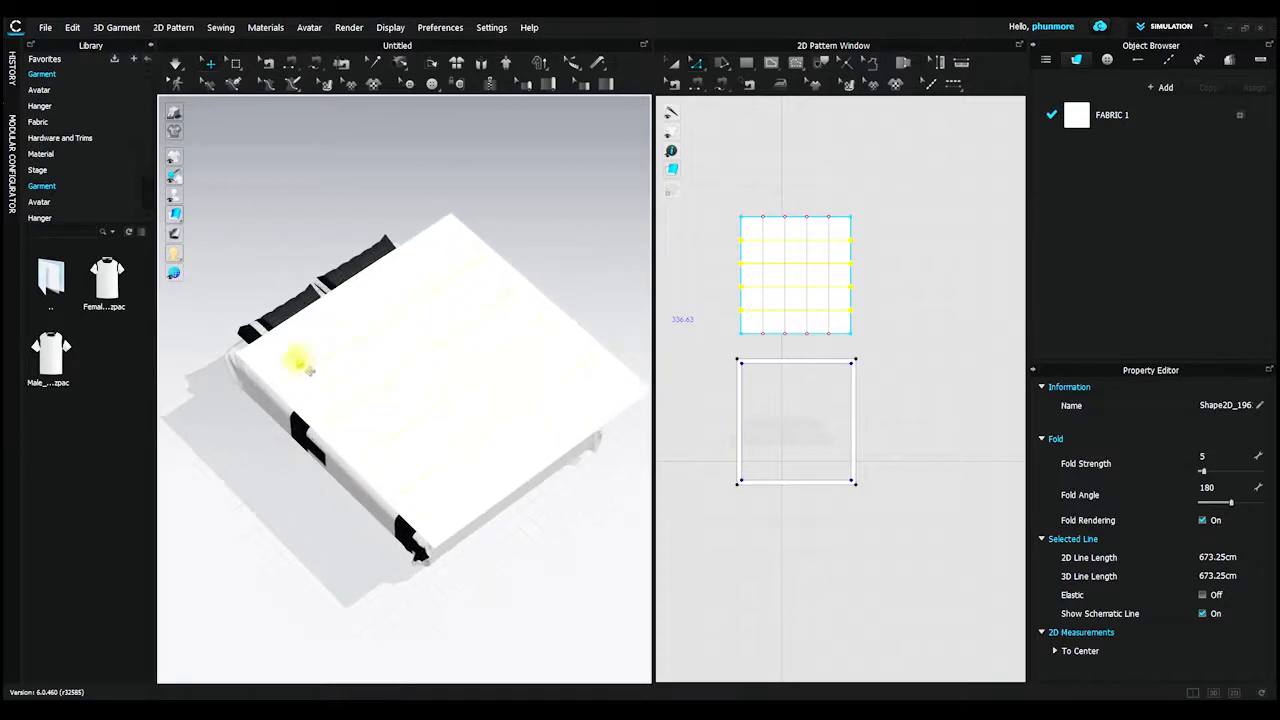
mouse_move(171, 157)
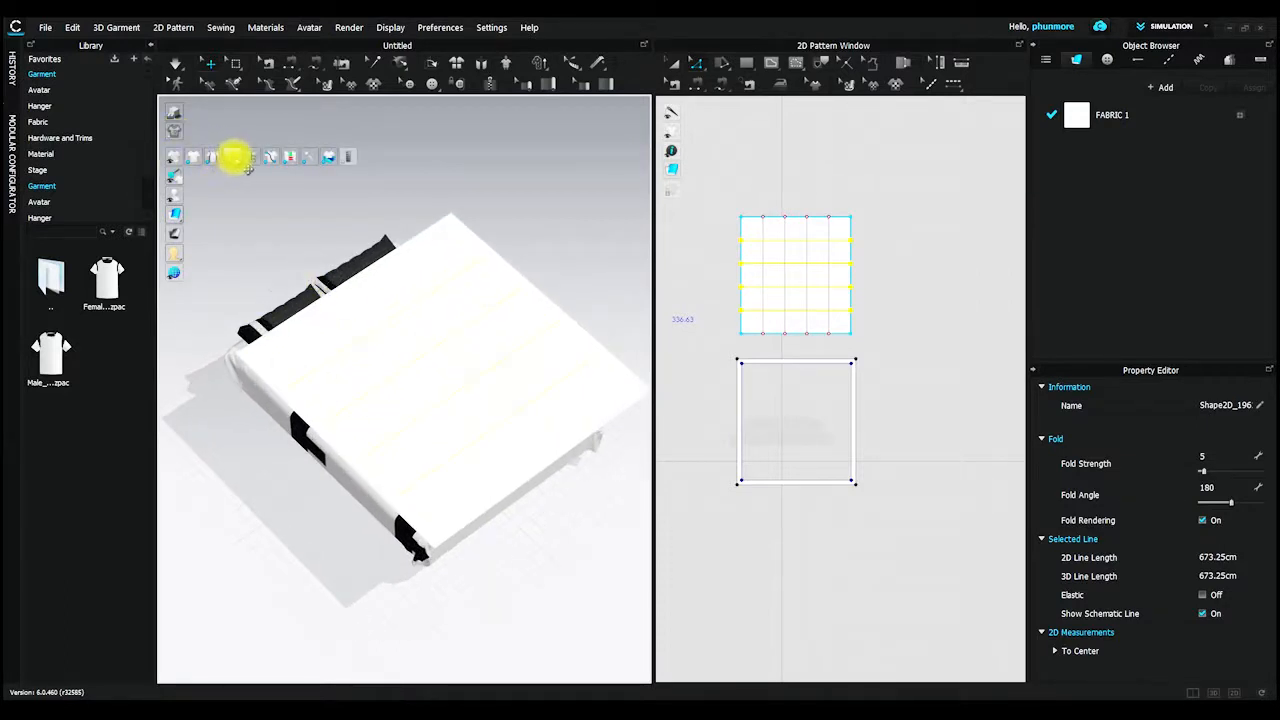
click(235, 157)
right_drag(457, 426, 425, 415)
scroll(811, 273, down, 5)
middle_drag(830, 272, 809, 300)
scroll(779, 303, up, 2)
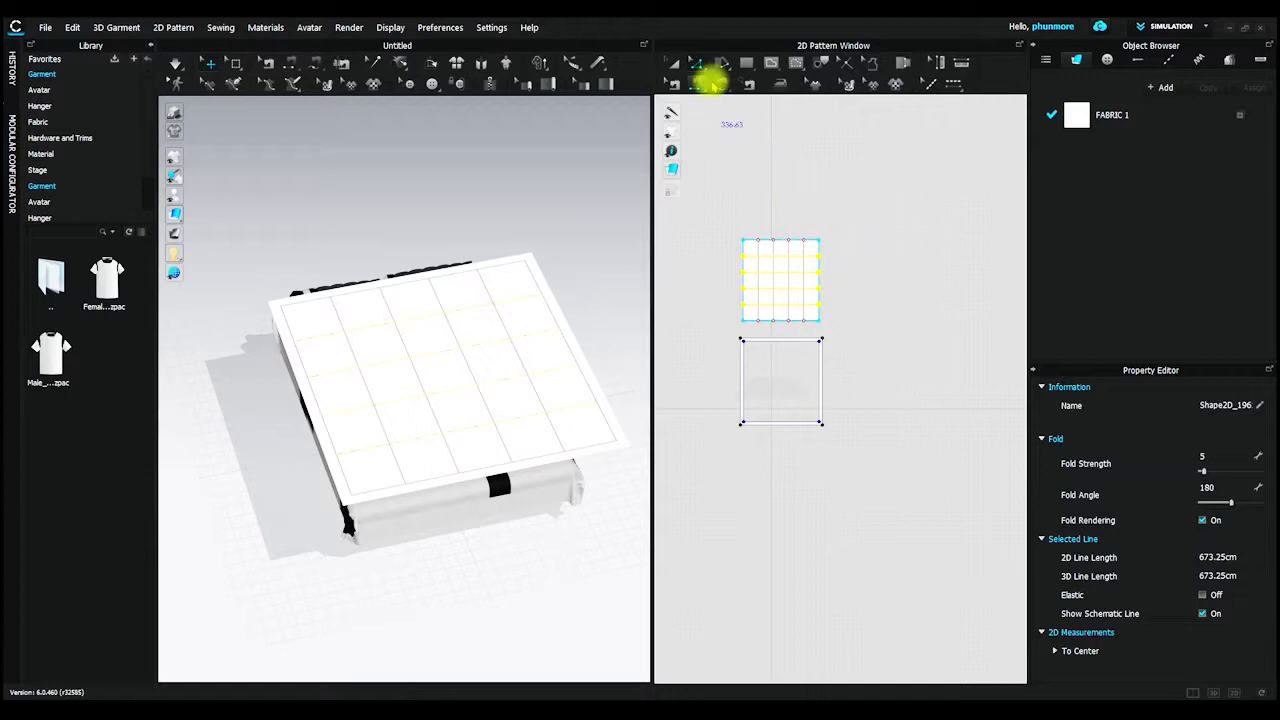
Clear the line selection and check the sewing between the gridded panel and its border frame.
click(674, 62)
click(884, 299)
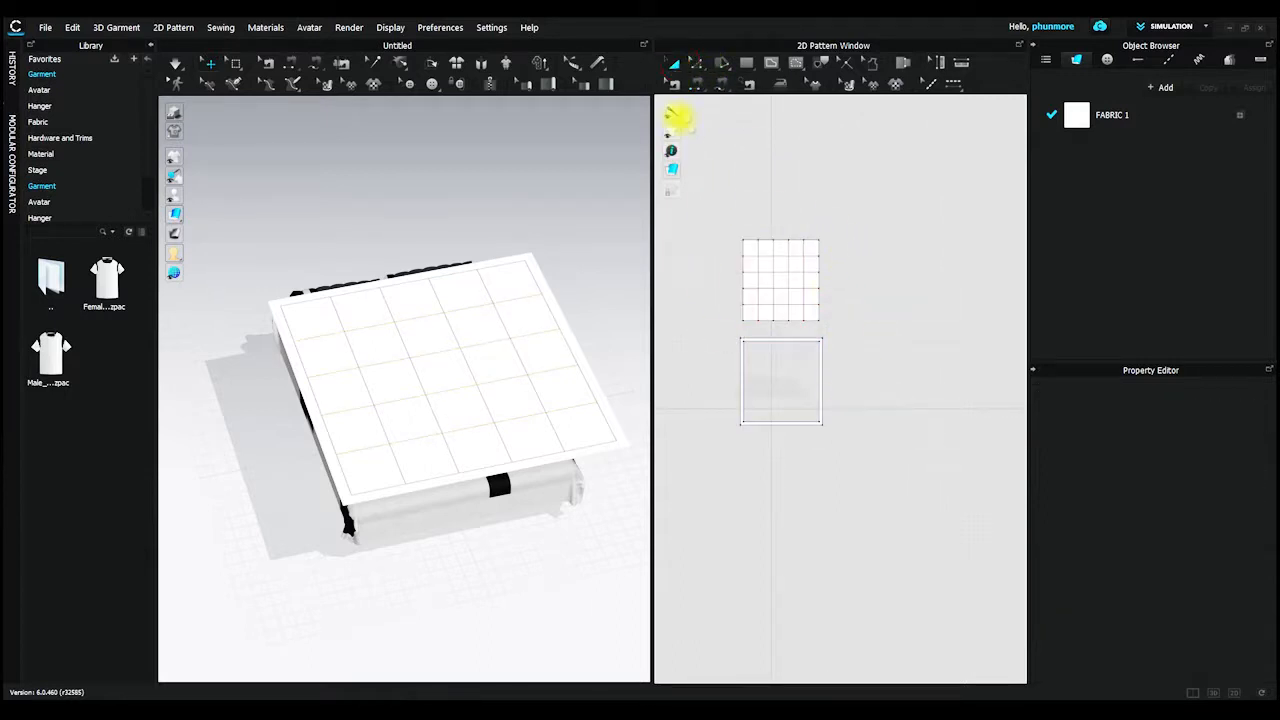
click(674, 84)
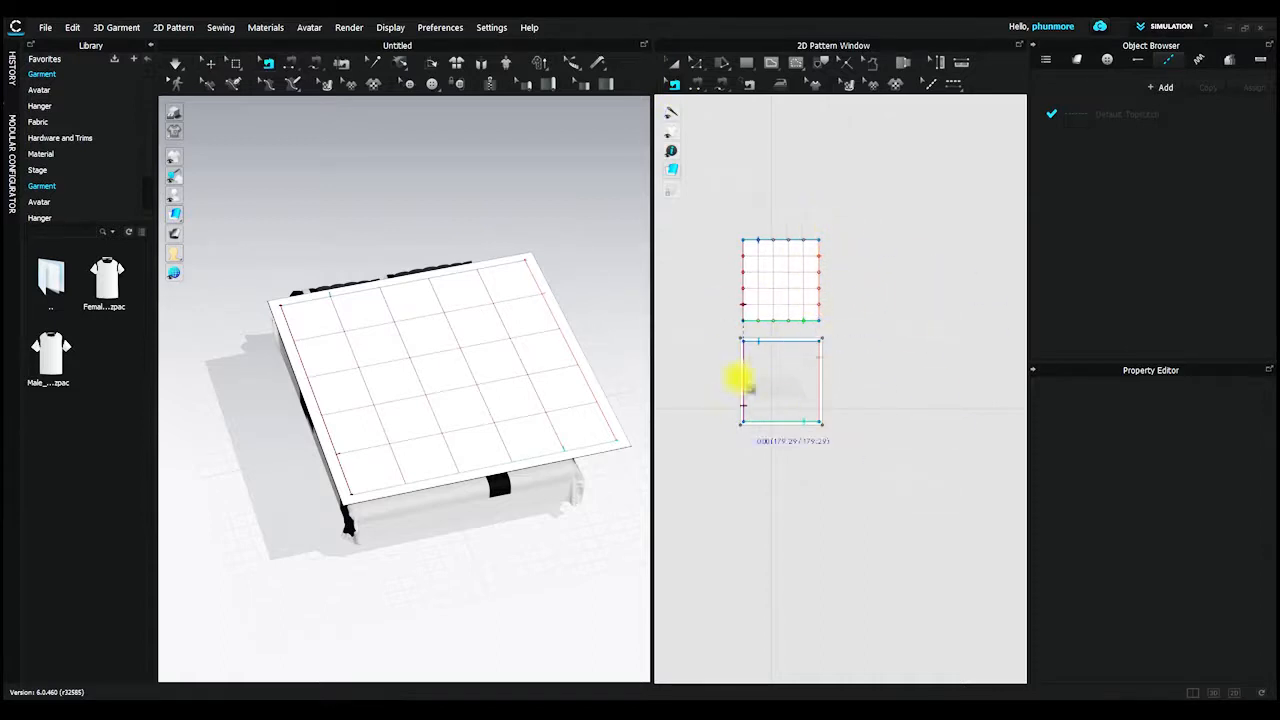
right_drag(490, 335, 370, 392)
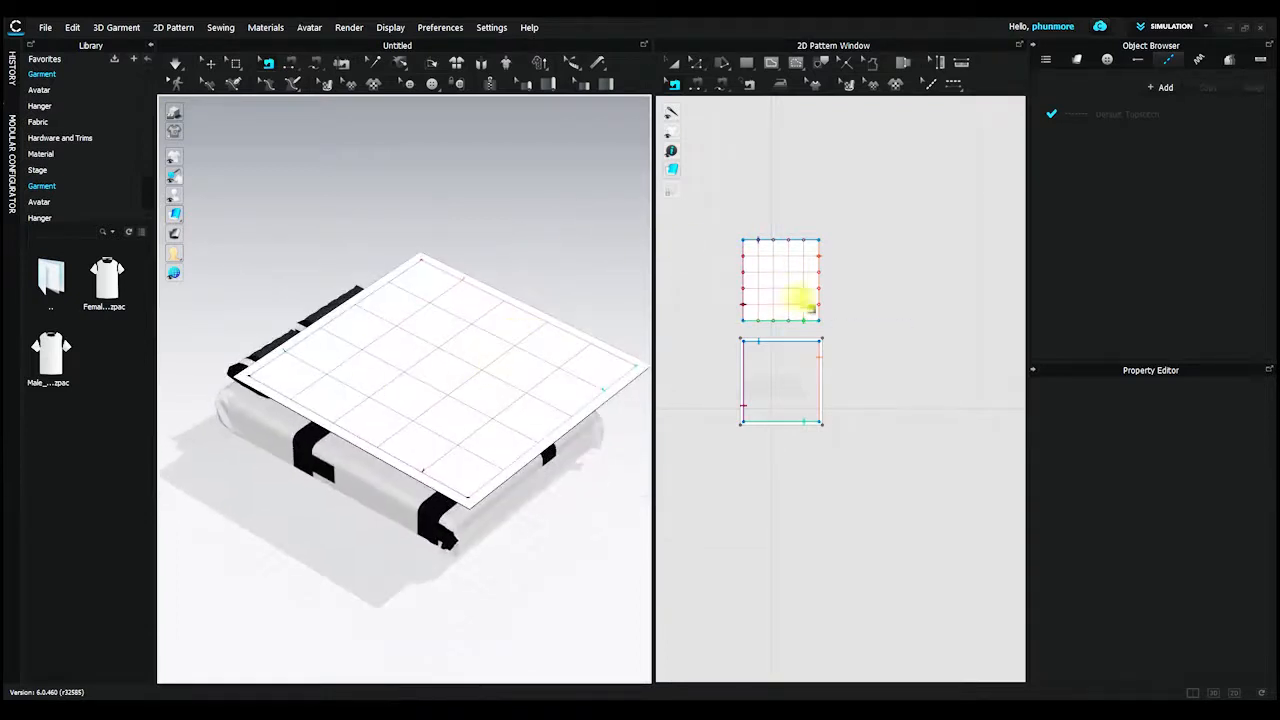
Duplicate the gridded panel and border frame together and place the copies beside the originals in the 2D pattern window.
click(673, 62)
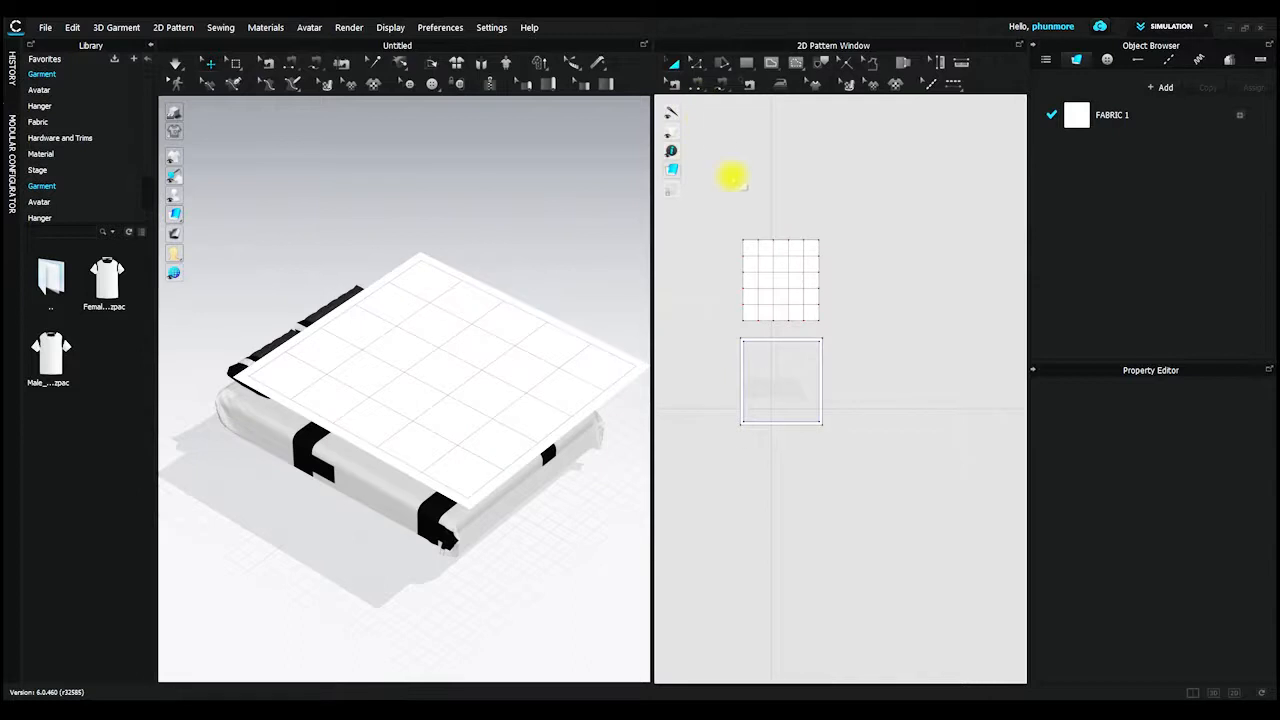
drag(866, 515, 864, 503)
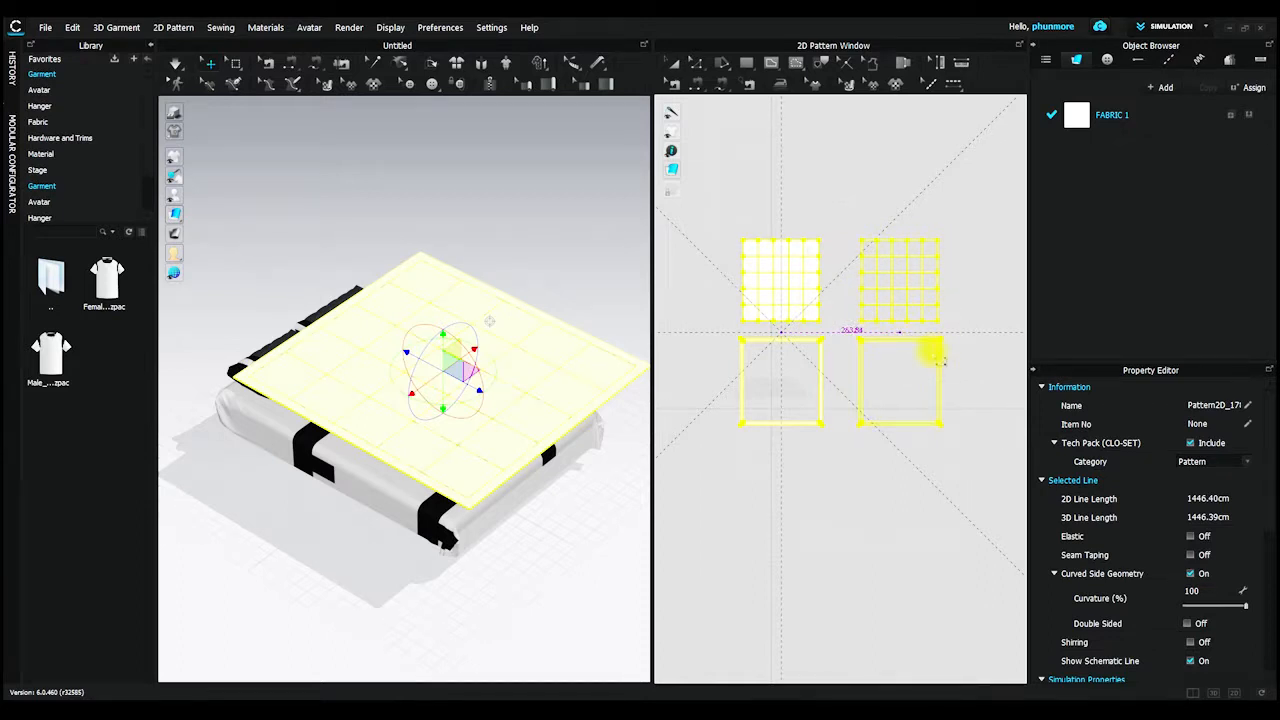
click(860, 298)
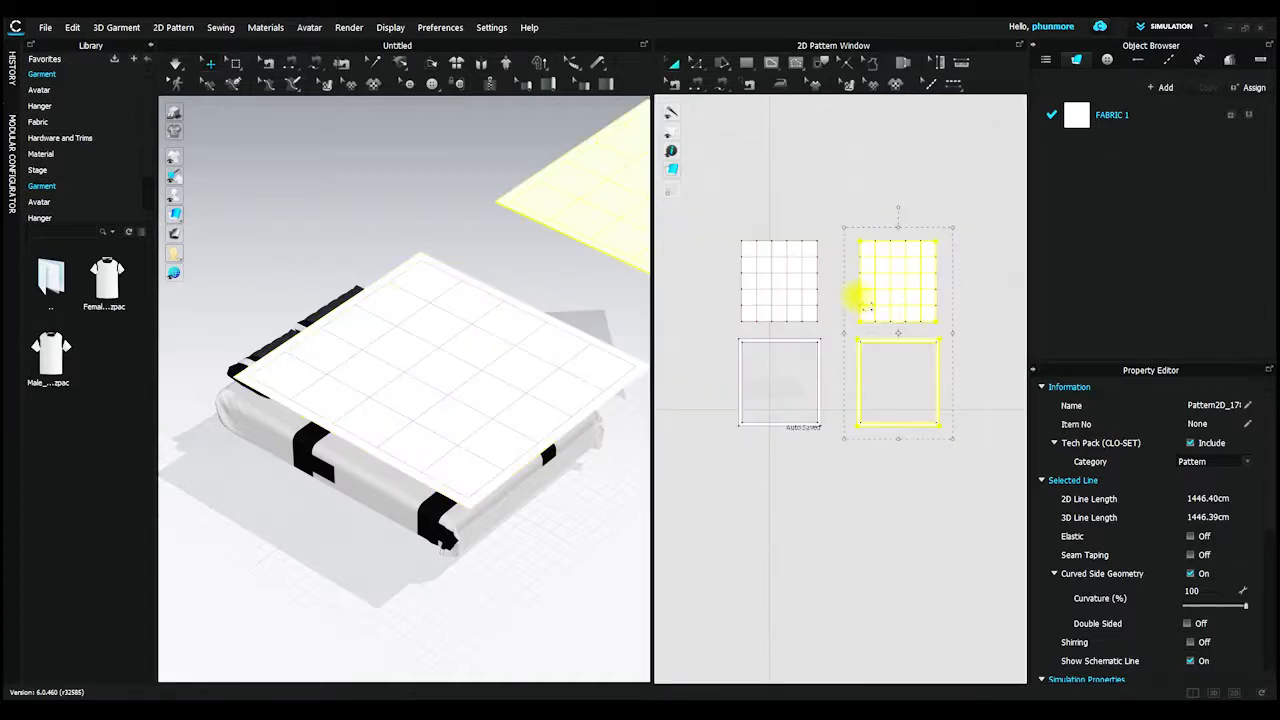
Move the duplicated cover in 3D over the bed and raise it slightly above the original cover, keeping it parallel.
scroll(412, 314, up, 2)
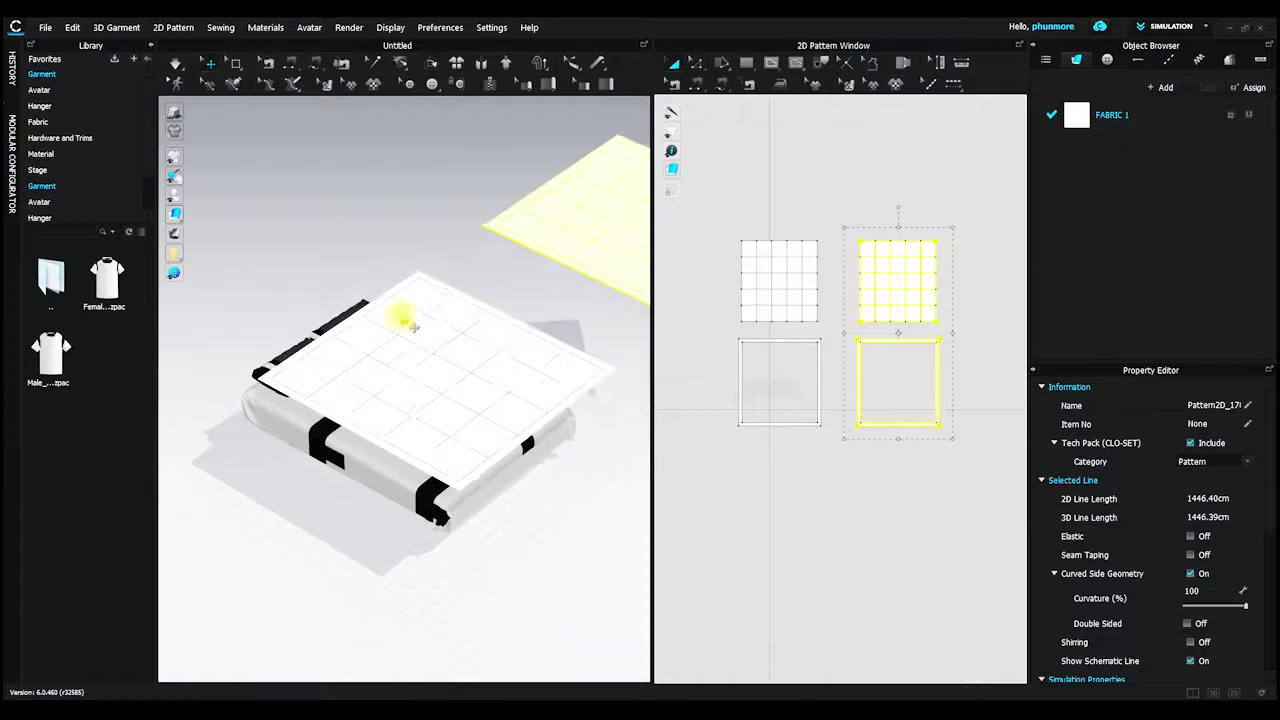
right_drag(611, 381, 447, 475)
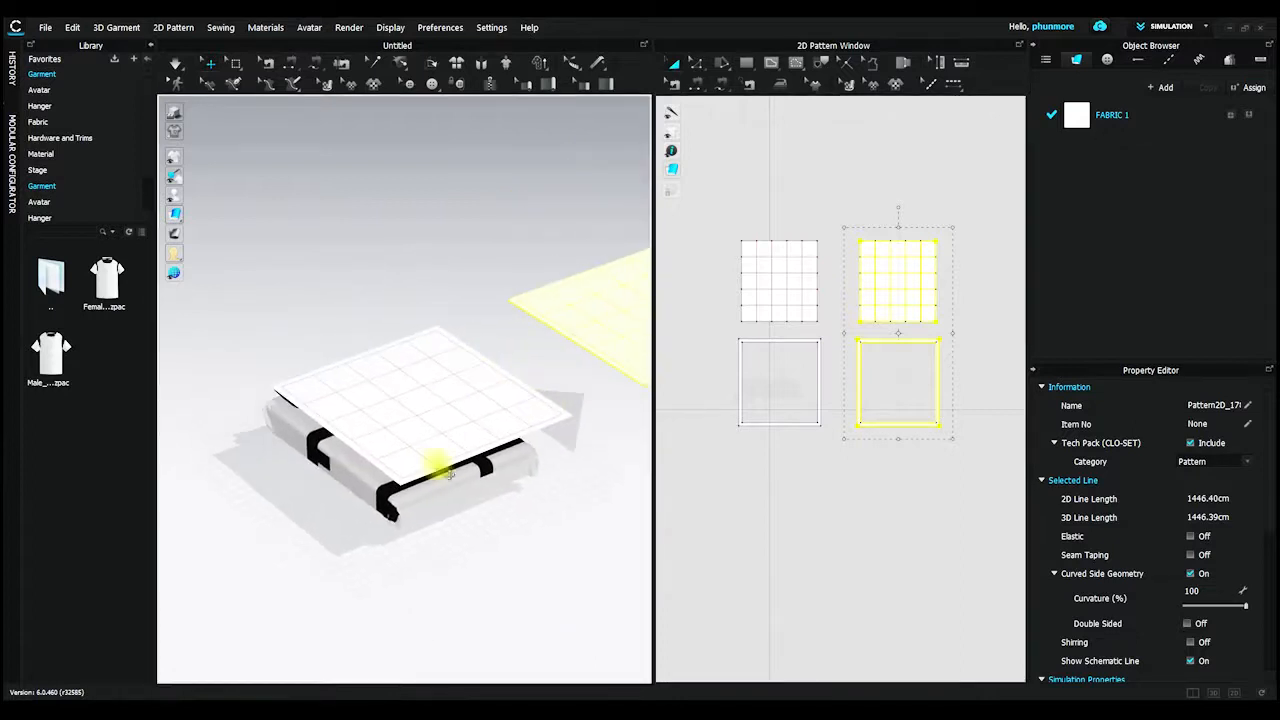
right_drag(519, 504, 447, 352)
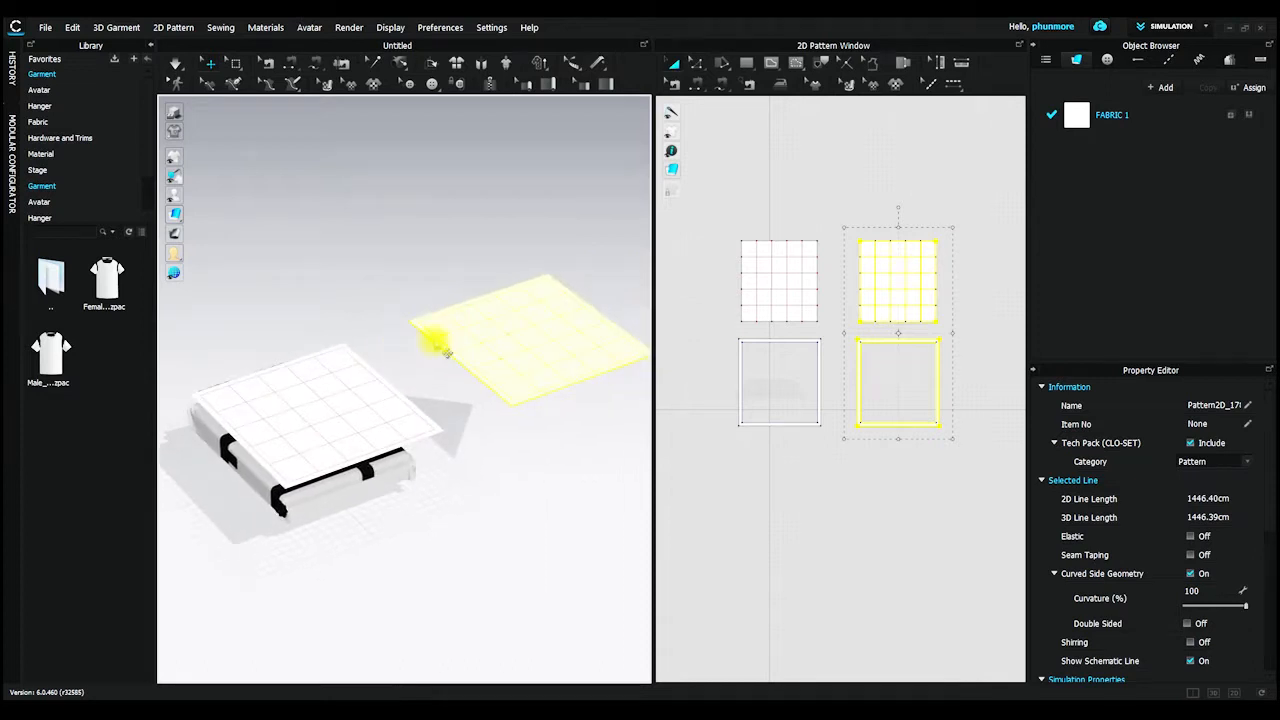
click(537, 350)
drag(577, 340, 535, 368)
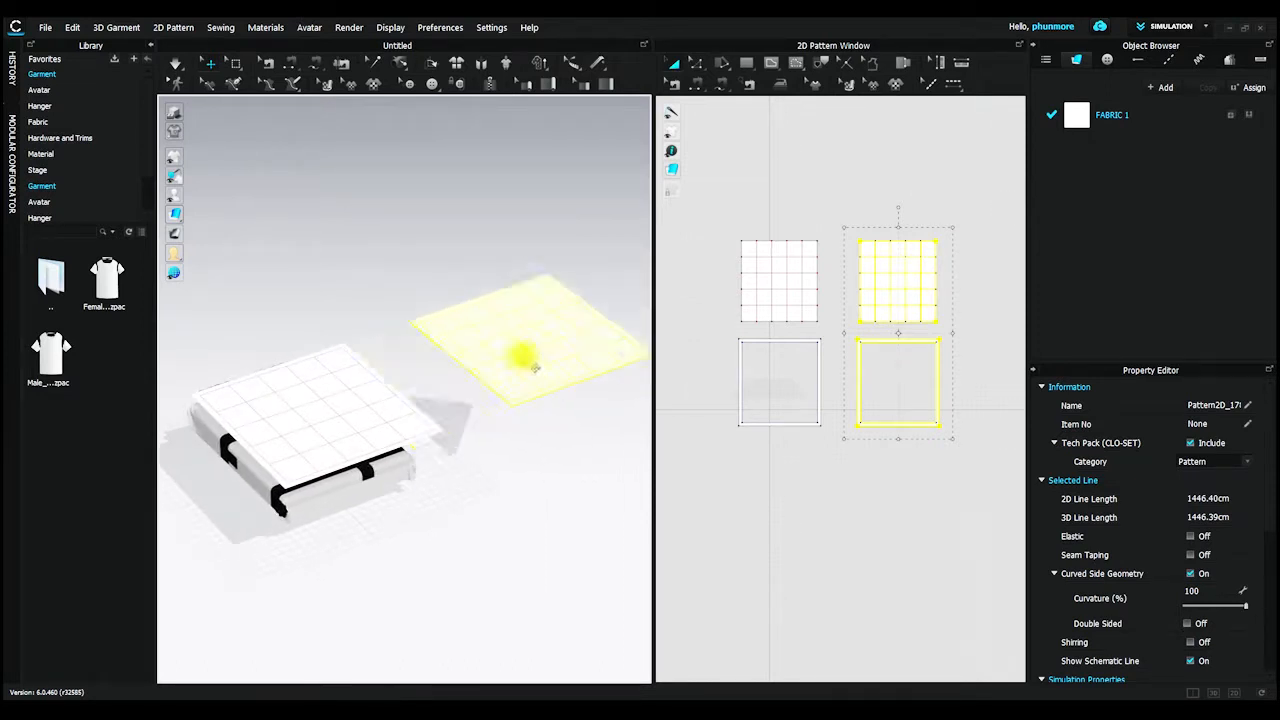
right_drag(556, 366, 534, 384)
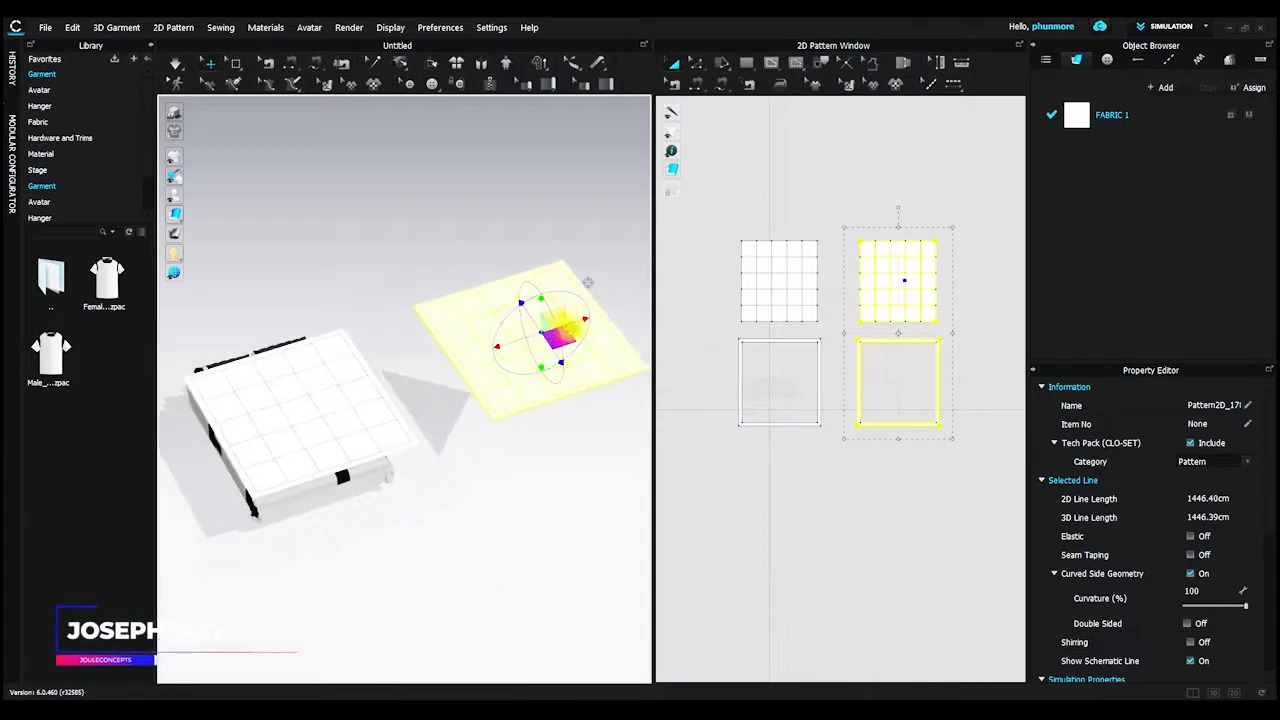
drag(588, 283, 358, 354)
right_drag(400, 397, 491, 383)
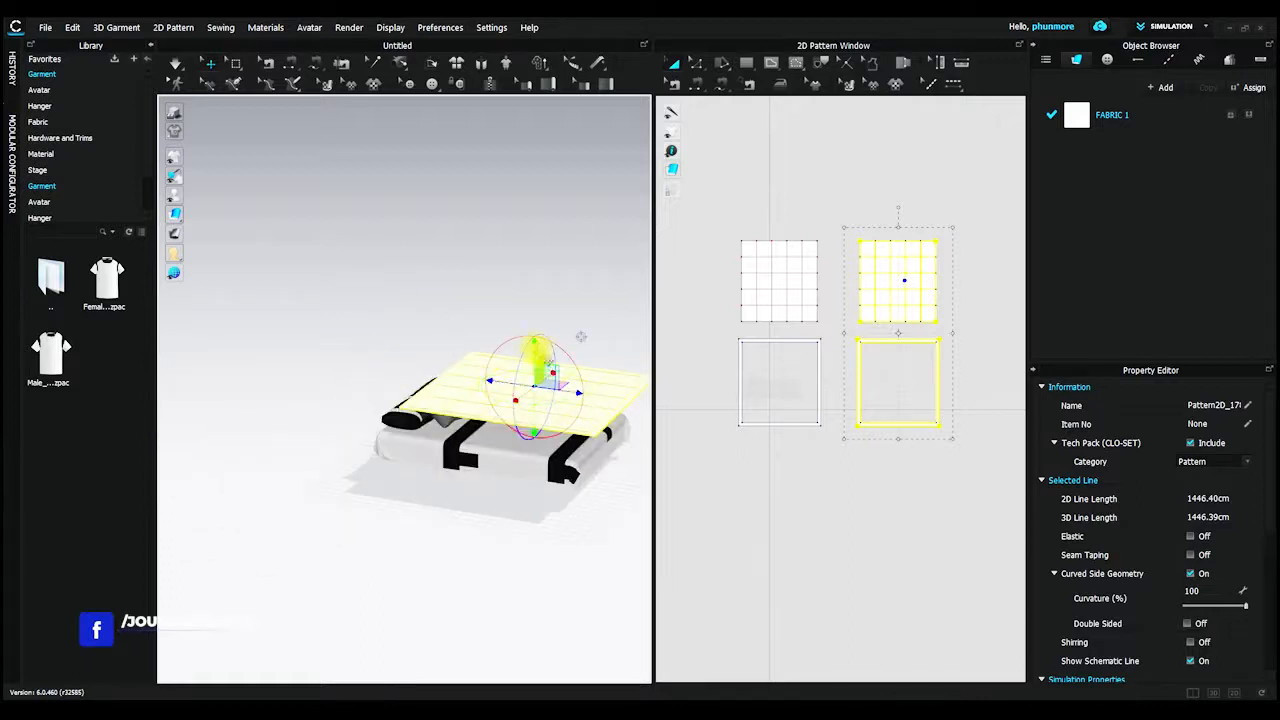
drag(535, 348, 536, 322)
middle_drag(586, 424, 491, 413)
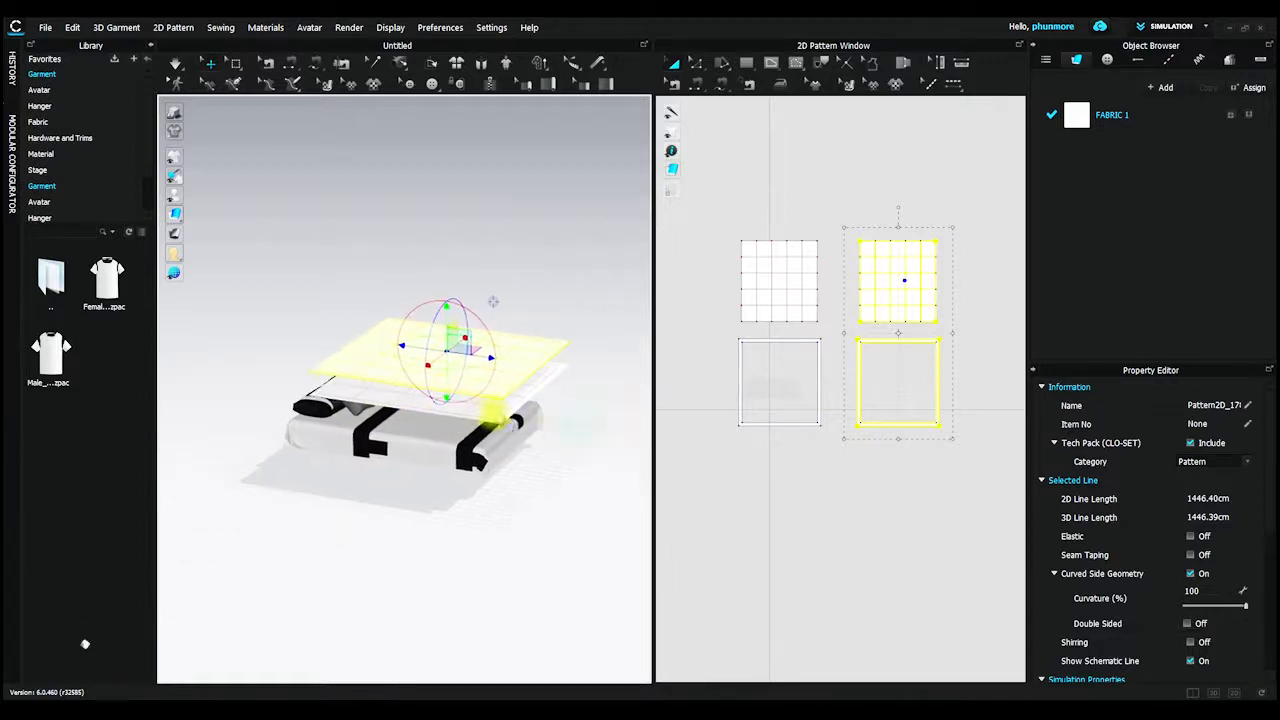
Check the undersides of both cover layers, then apply Flip Normal to the original lower panel and its border frame.
scroll(503, 401, up, 5)
right_drag(546, 377, 354, 286)
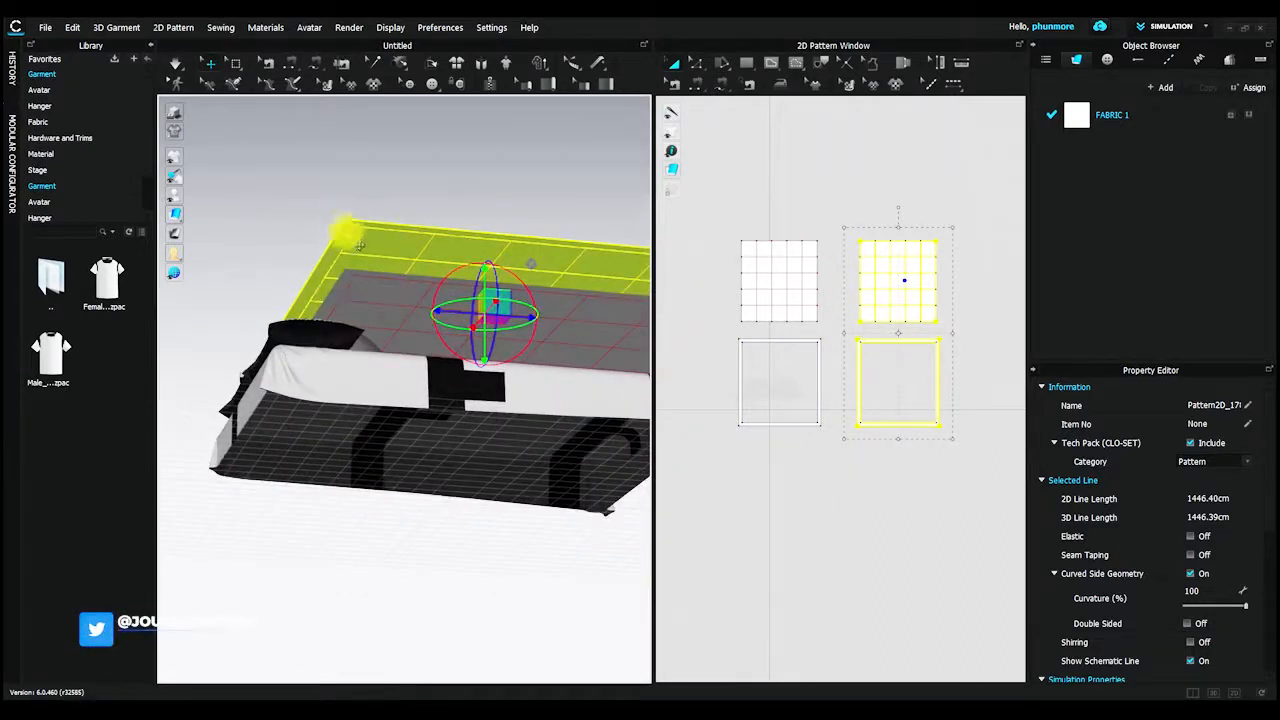
right_drag(417, 277, 386, 380)
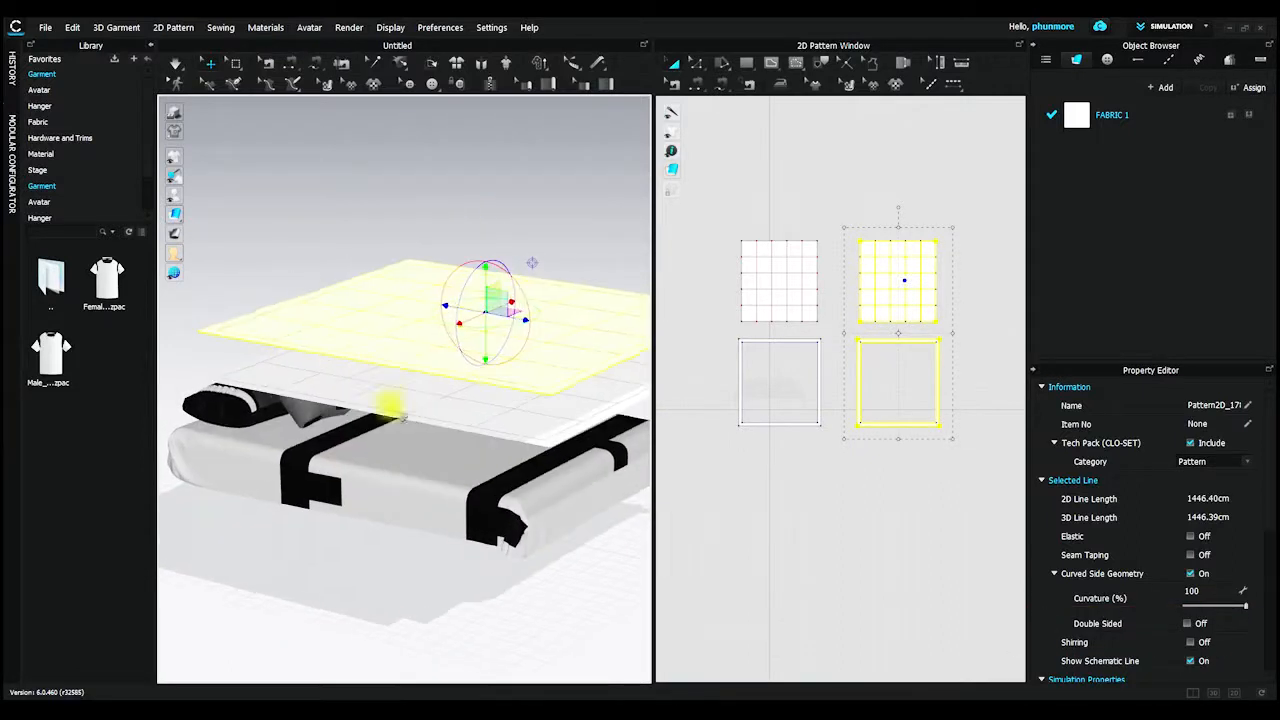
drag(733, 215, 822, 388)
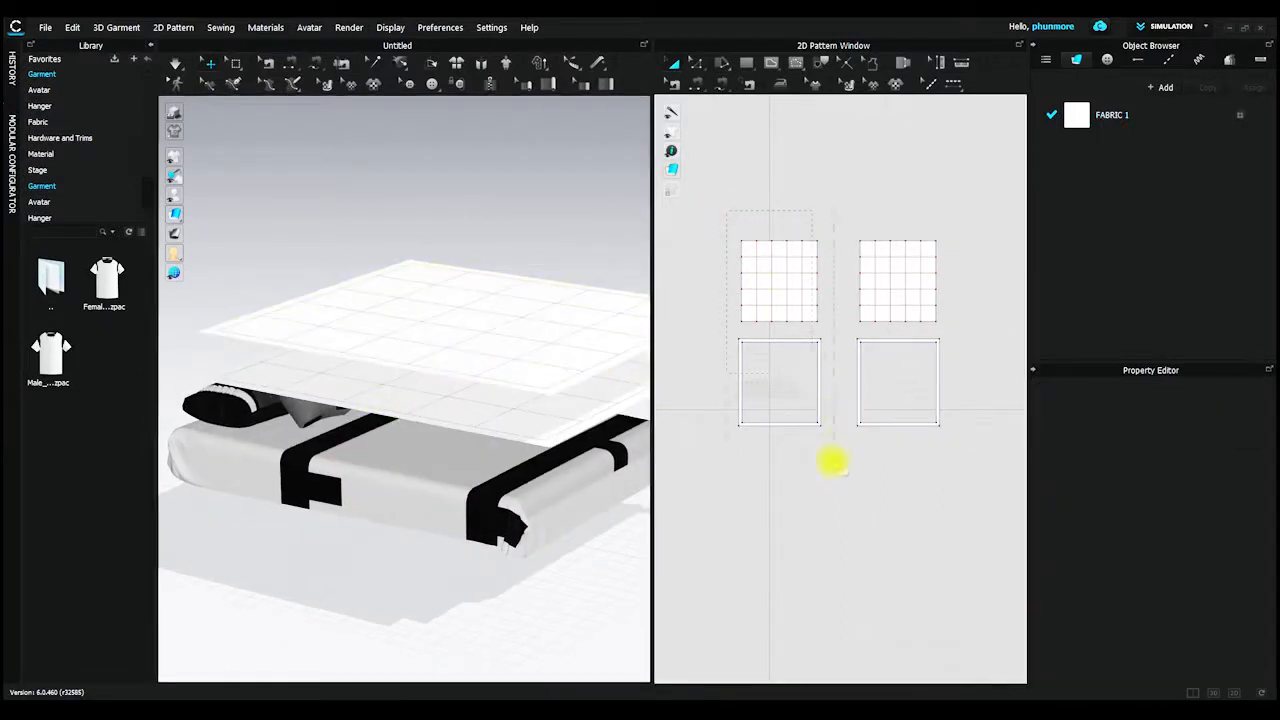
drag(832, 462, 817, 450)
right_click(381, 402)
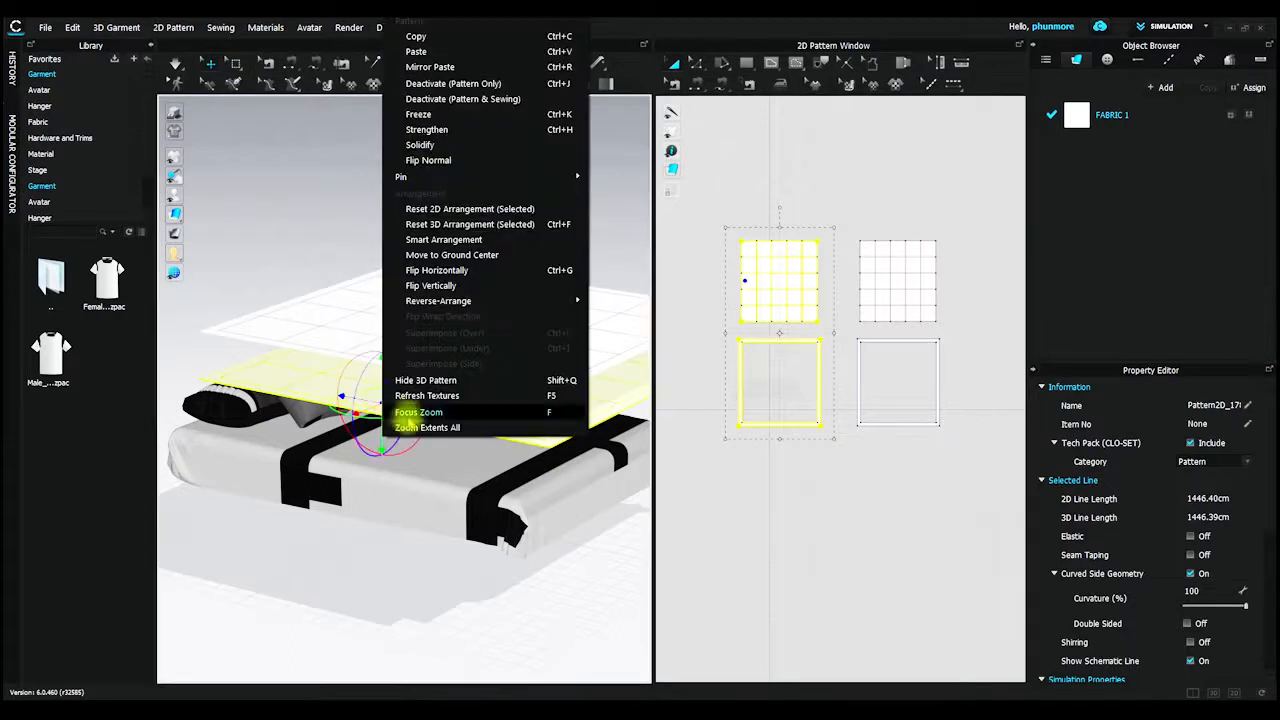
click(421, 162)
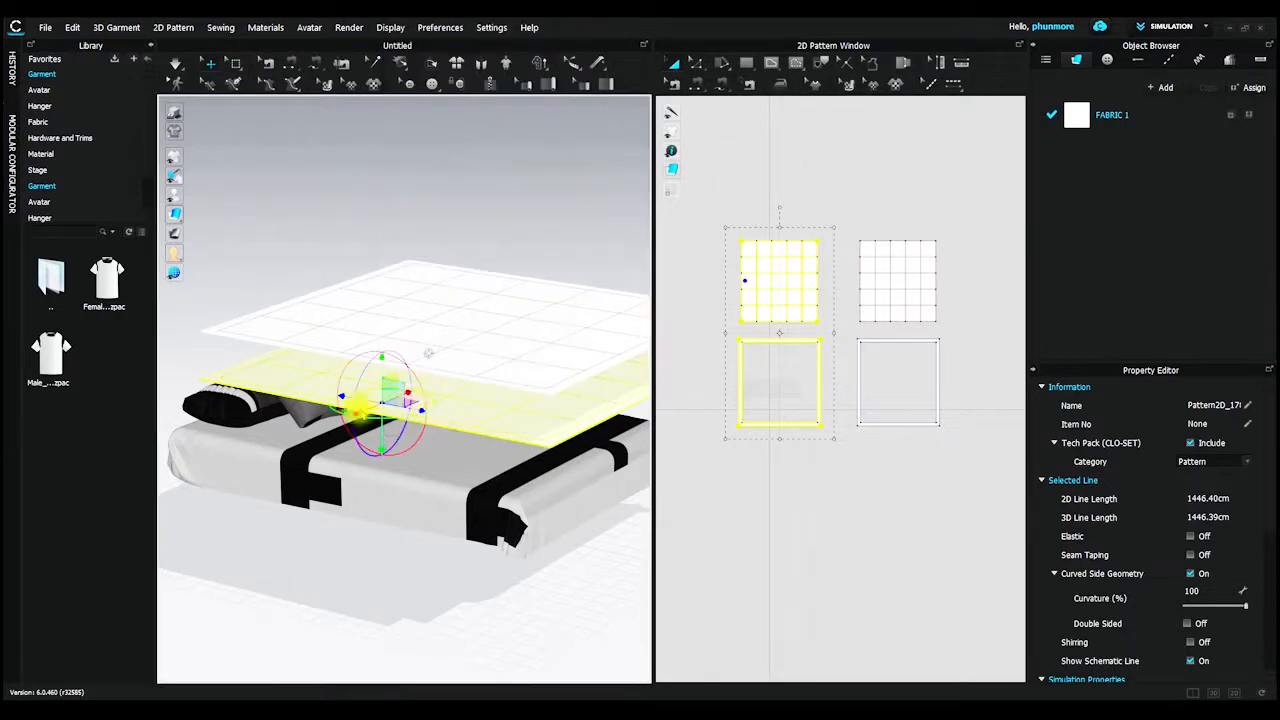
Sew the outer edges of the upper and lower border frames together along one long side of the cover.
right_drag(346, 456, 397, 454)
scroll(316, 382, up, 2)
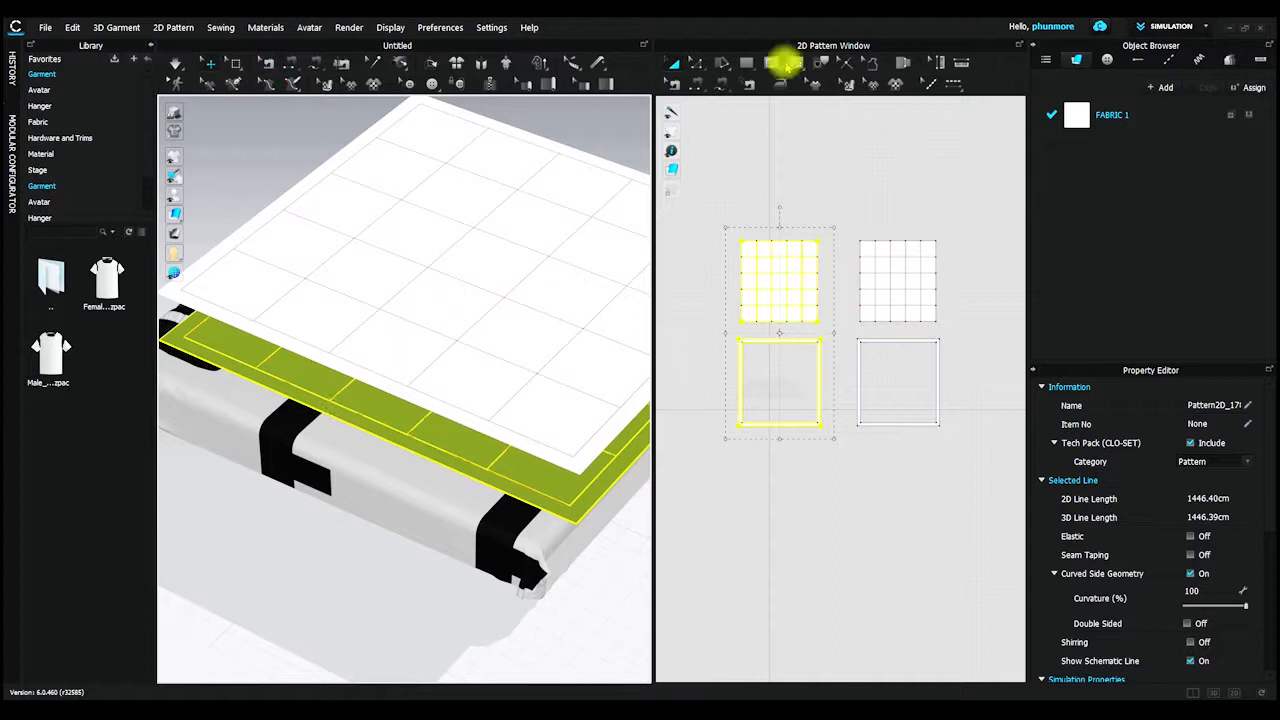
click(689, 88)
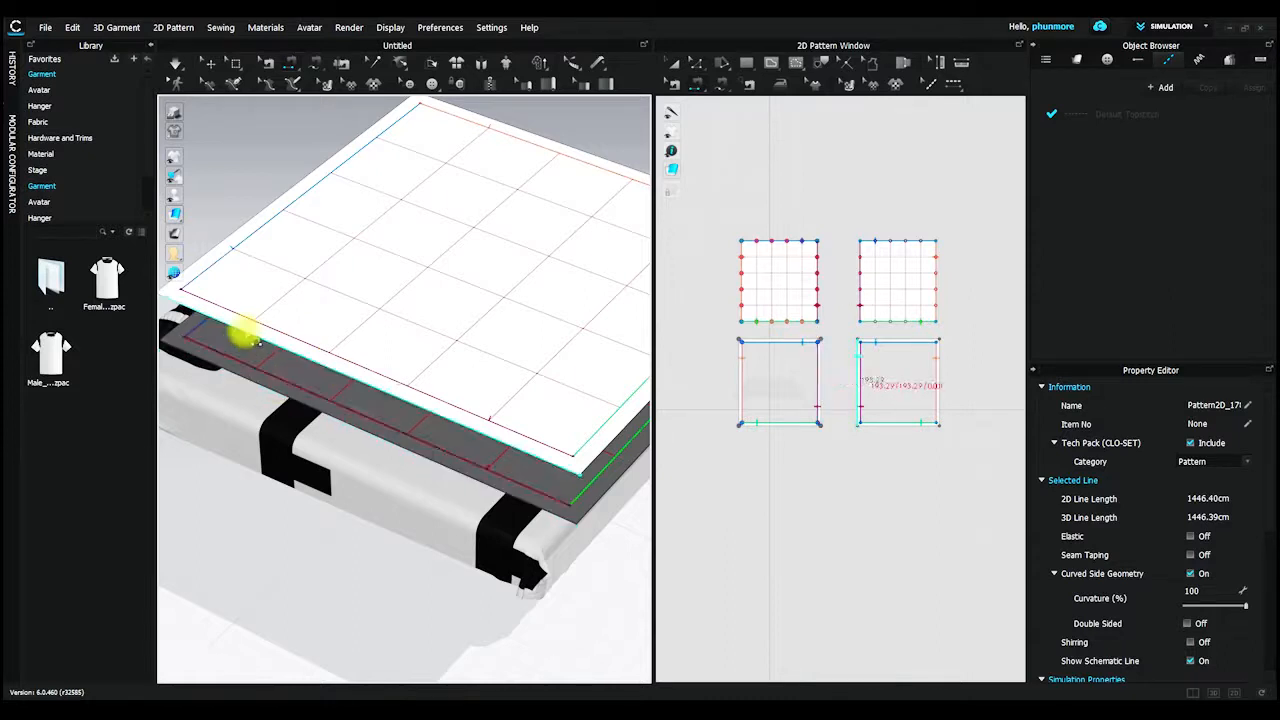
click(243, 332)
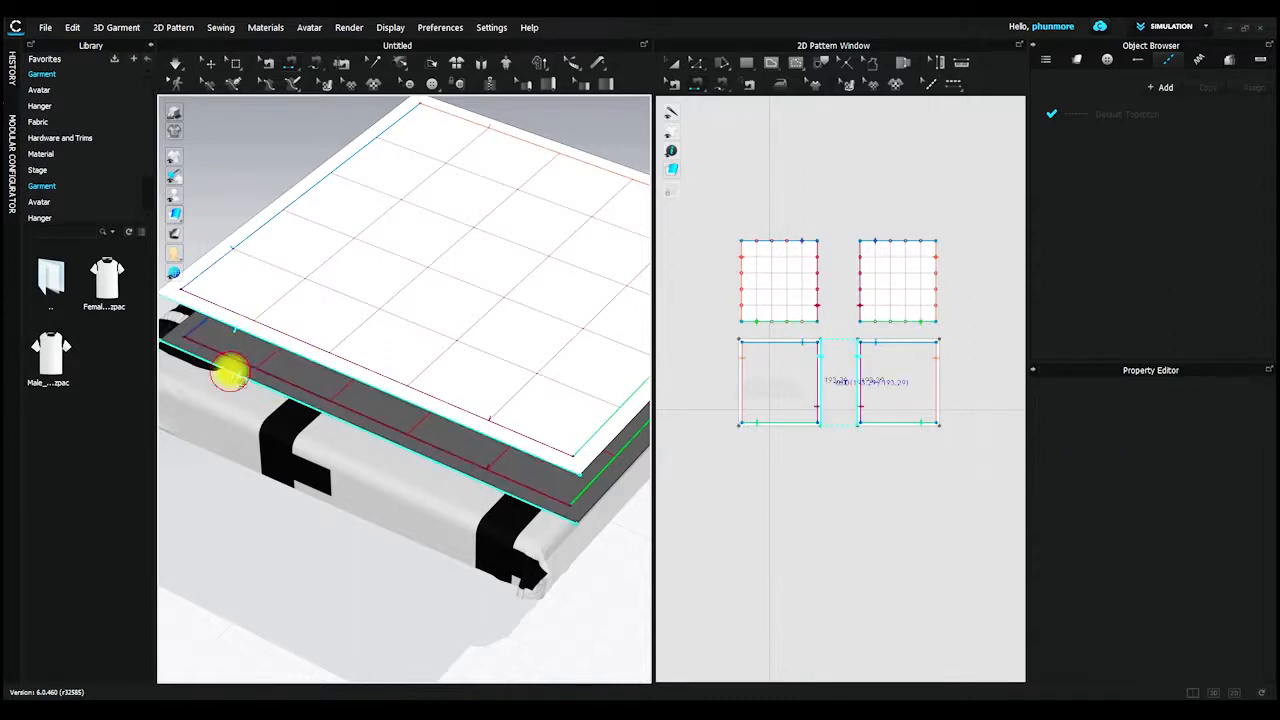
click(230, 372)
right_drag(263, 371, 480, 446)
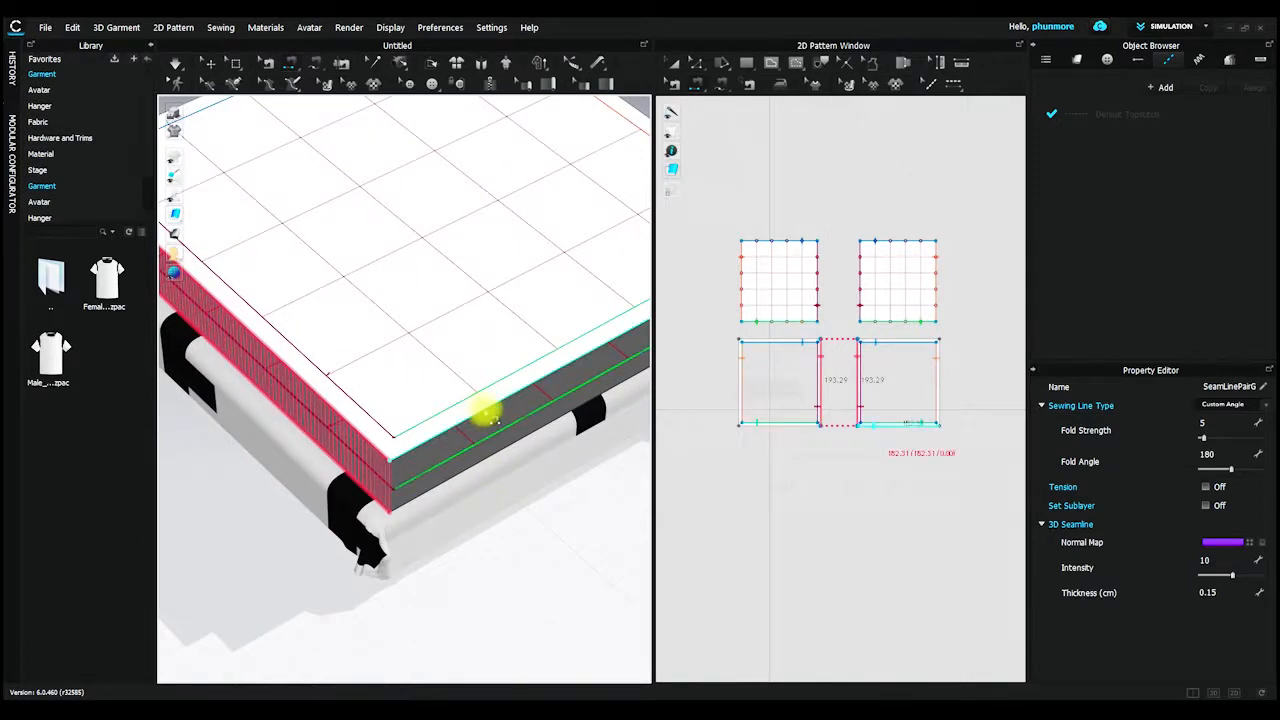
Sew the remaining outer edges of the upper and lower border frames together, including the foot and head ends.
right_drag(466, 466, 280, 414)
scroll(350, 456, up, 3)
click(323, 463)
click(323, 455)
right_drag(443, 409, 423, 385)
click(423, 380)
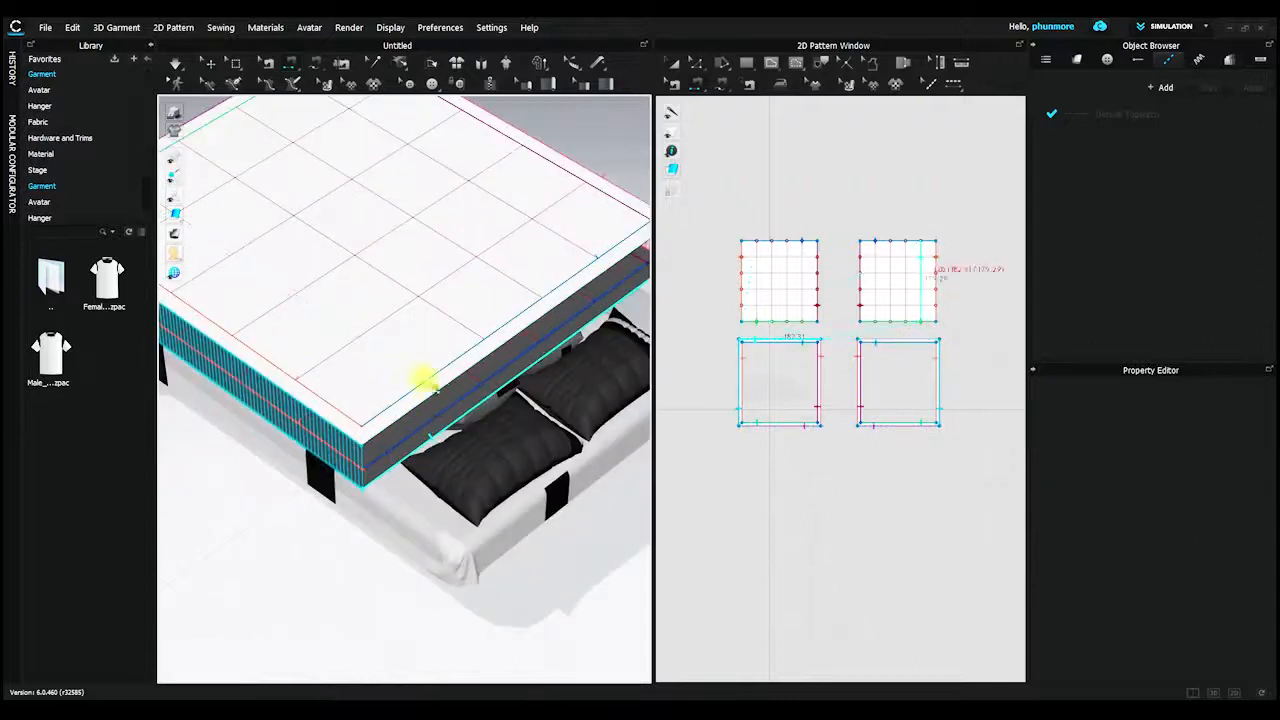
click(399, 412)
Sew the inner edges of the upper and lower border frames together at the head end and the adjacent long side.
middle_drag(399, 412, 473, 384)
scroll(473, 384, up, 2)
click(477, 369)
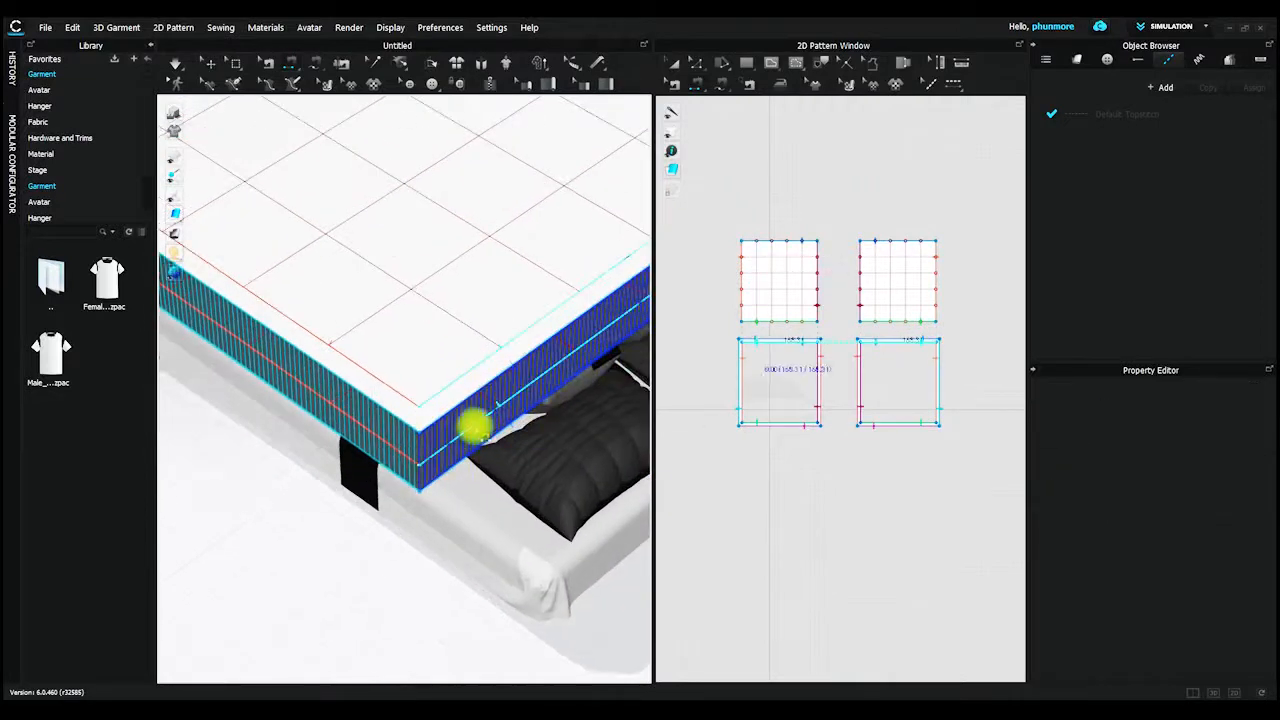
click(474, 428)
scroll(369, 378, down, 2)
click(366, 379)
click(363, 412)
Sew the inner edges of the upper and lower border frames together on the remaining long side and the foot end.
right_drag(363, 412, 414, 246)
middle_drag(414, 246, 369, 455)
scroll(369, 455, up, 2)
click(369, 311)
click(366, 406)
scroll(366, 408, down, 2)
right_drag(366, 408, 300, 400)
scroll(403, 384, up, 2)
click(406, 381)
click(417, 428)
Check the sewing lines between the two cover layers around the sides and corners.
scroll(432, 372, down, 3)
middle_drag(450, 362, 458, 410)
scroll(486, 424, up, 2)
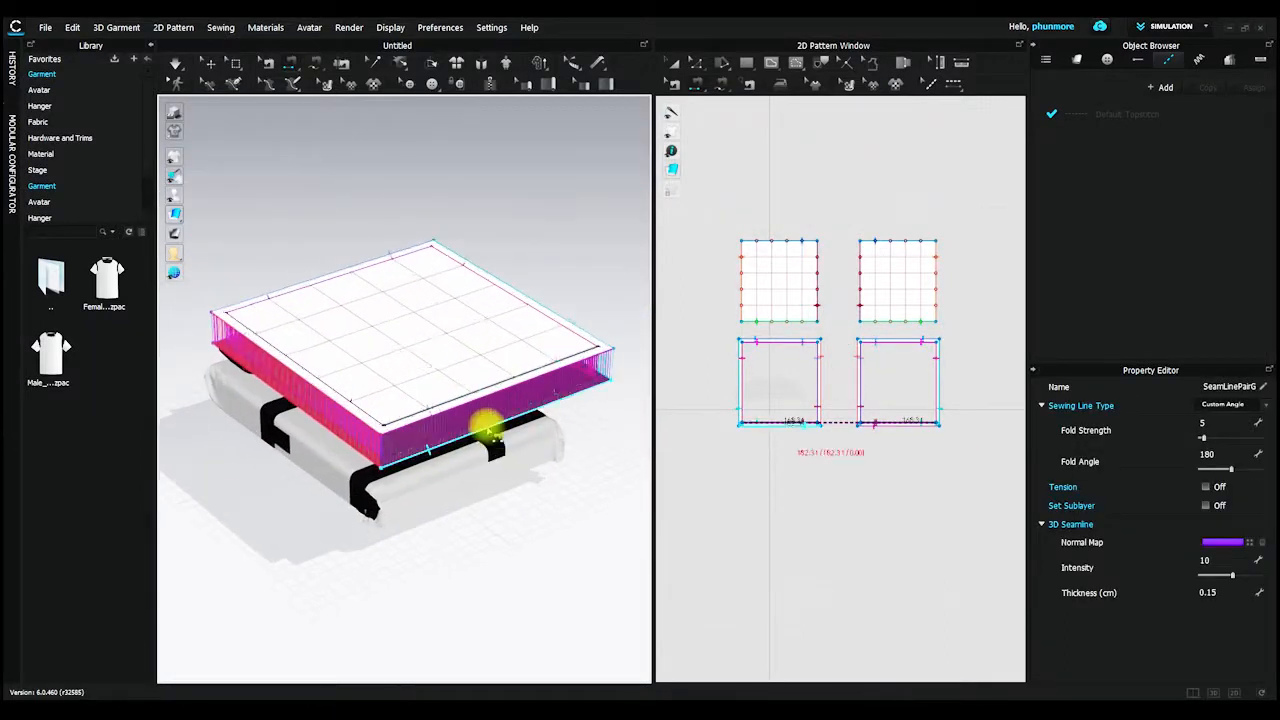
scroll(491, 509, down, 2)
right_drag(491, 509, 546, 374)
scroll(556, 362, up, 3)
middle_drag(566, 349, 463, 377)
right_drag(460, 384, 580, 337)
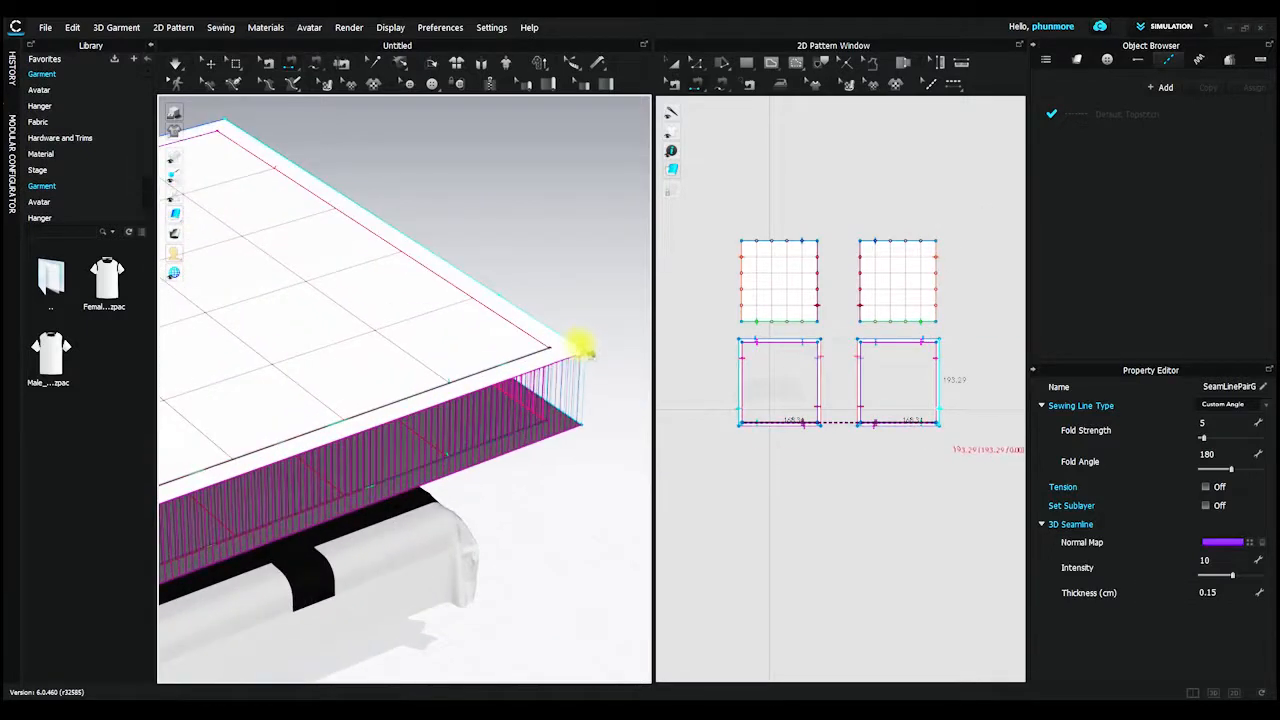
Leave the sewing tool, run the simulation to pull the two cover layers together, and stop it.
click(673, 65)
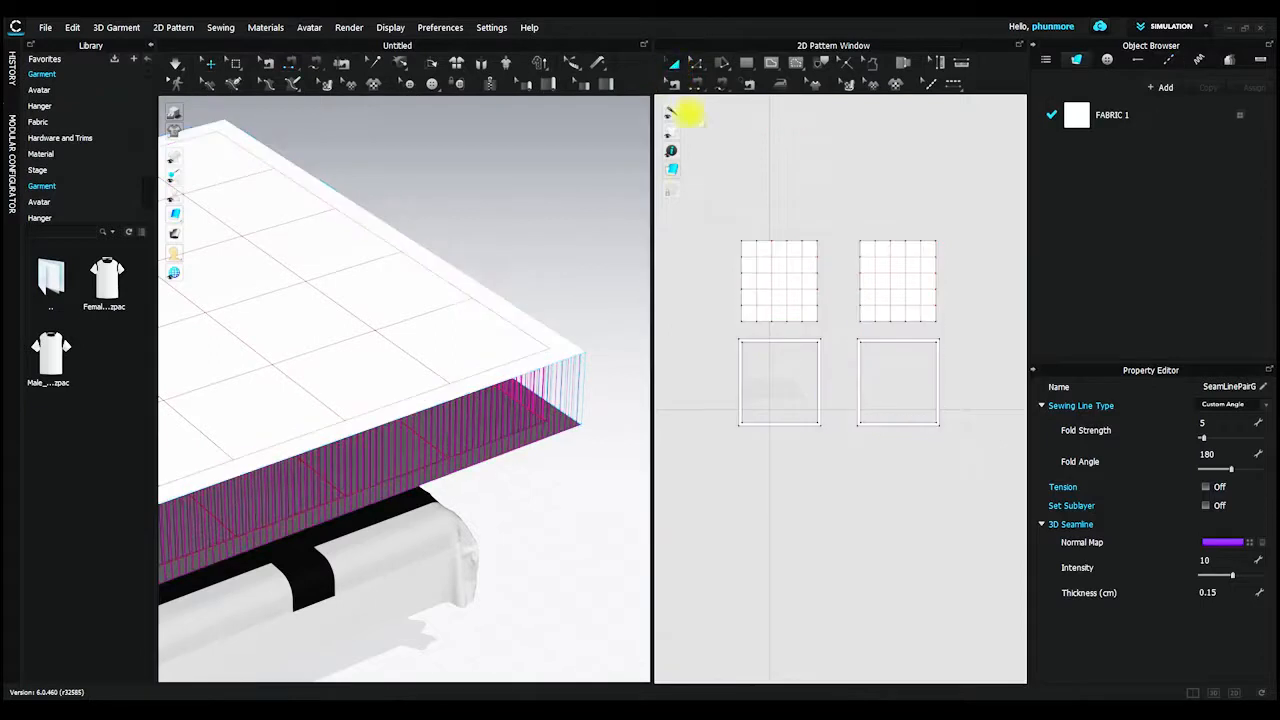
right_drag(558, 422, 494, 383)
scroll(494, 383, down, 5)
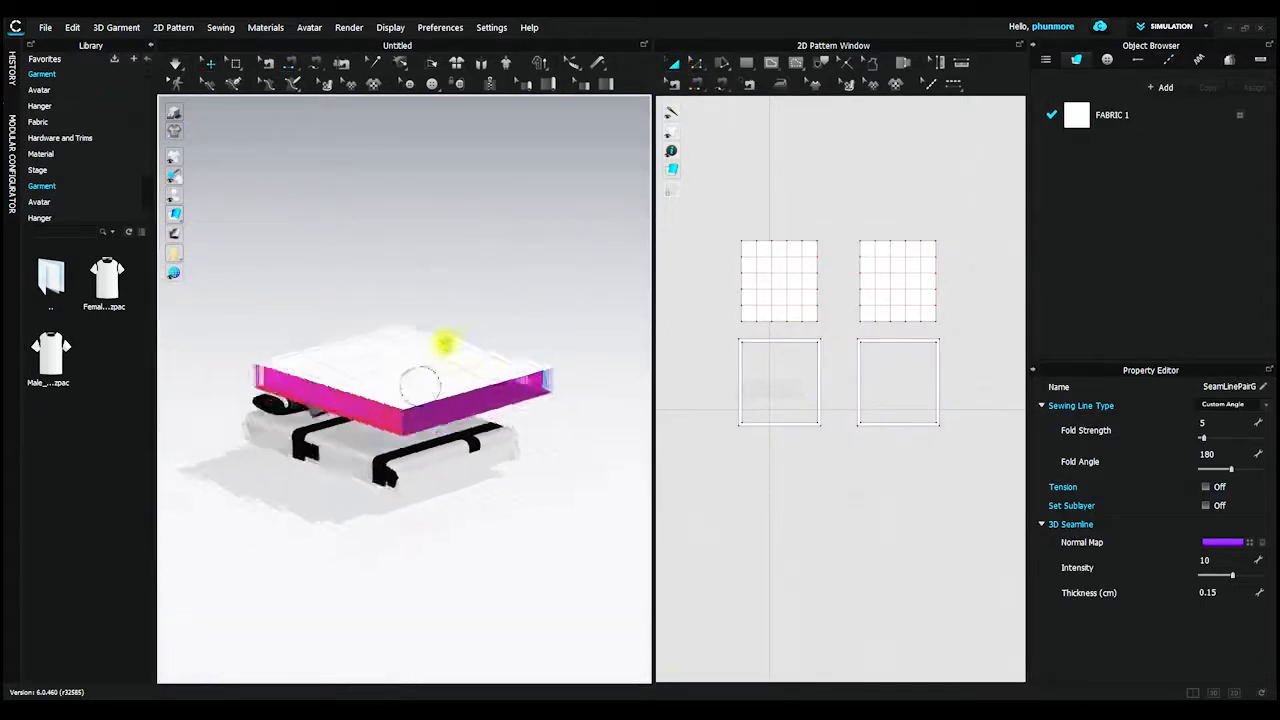
right_drag(430, 403, 462, 393)
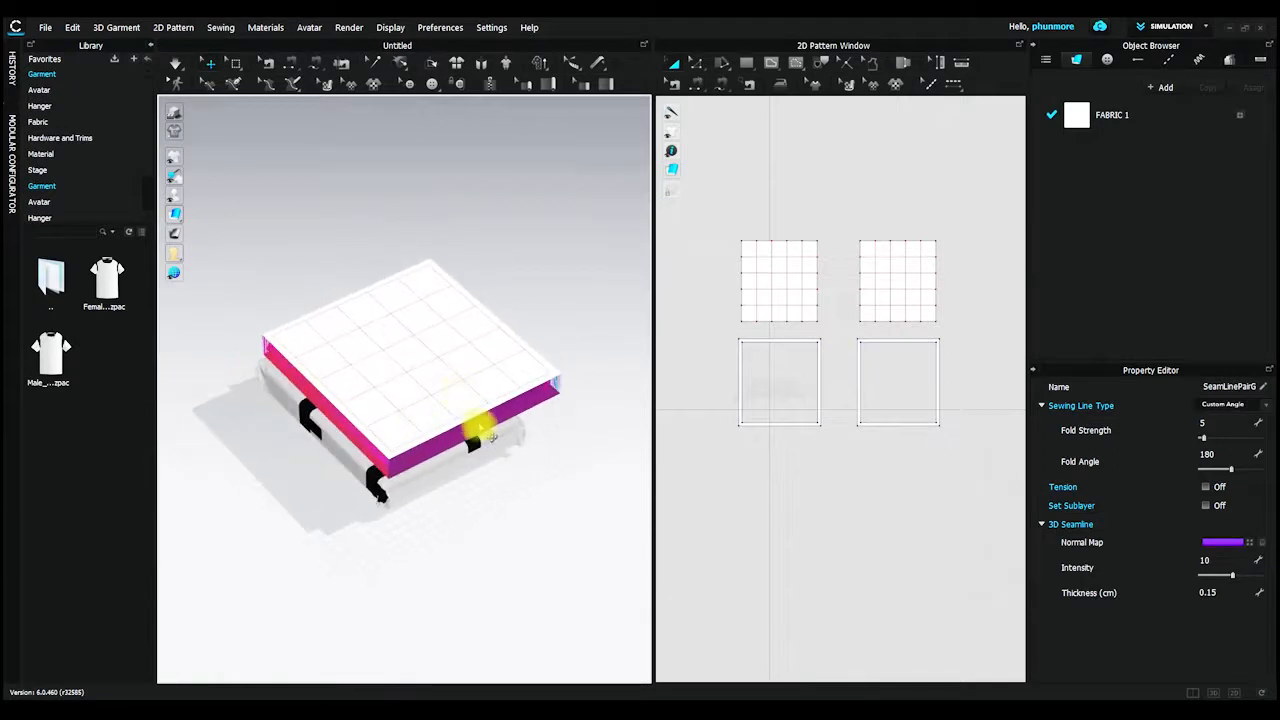
key(space)
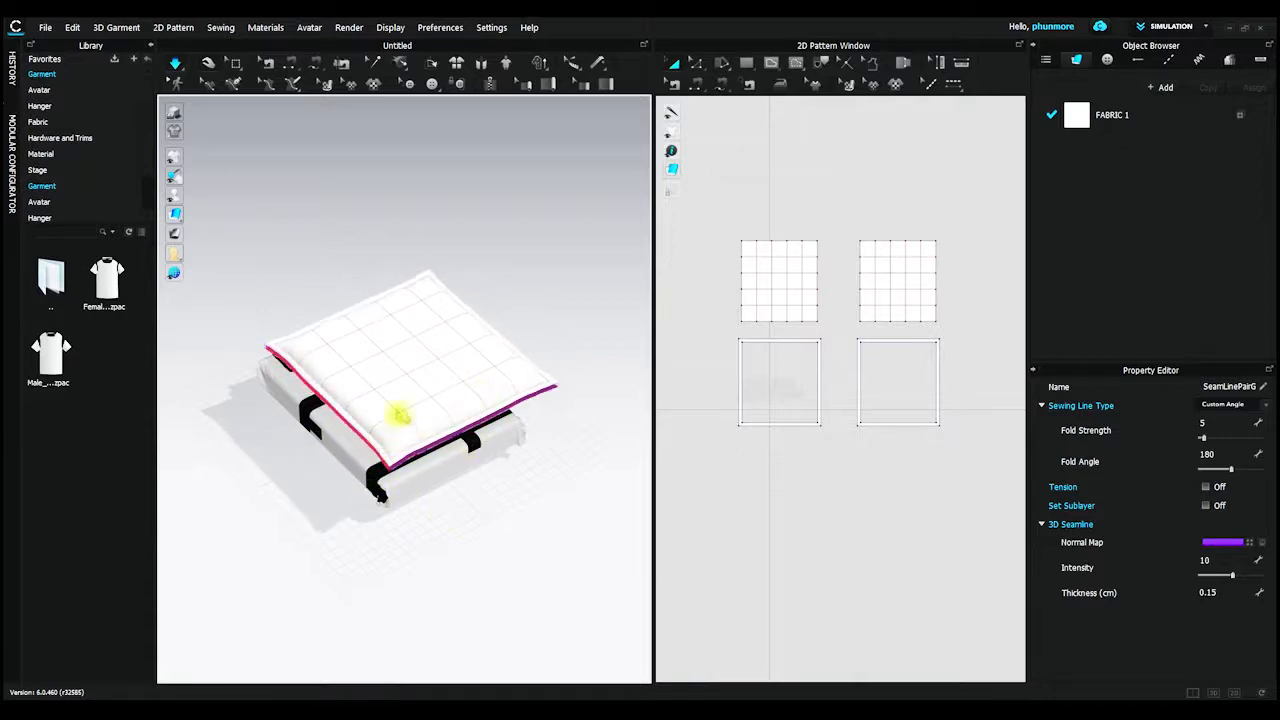
key(4)
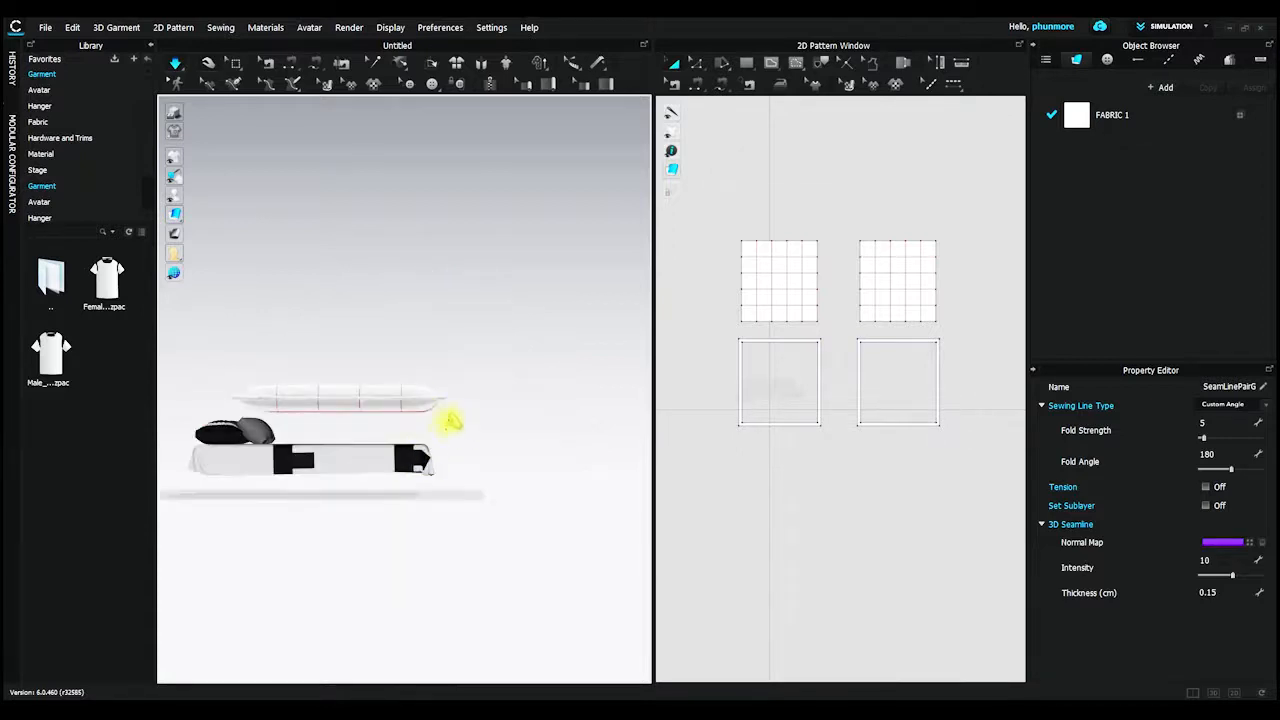
right_drag(358, 455, 445, 435)
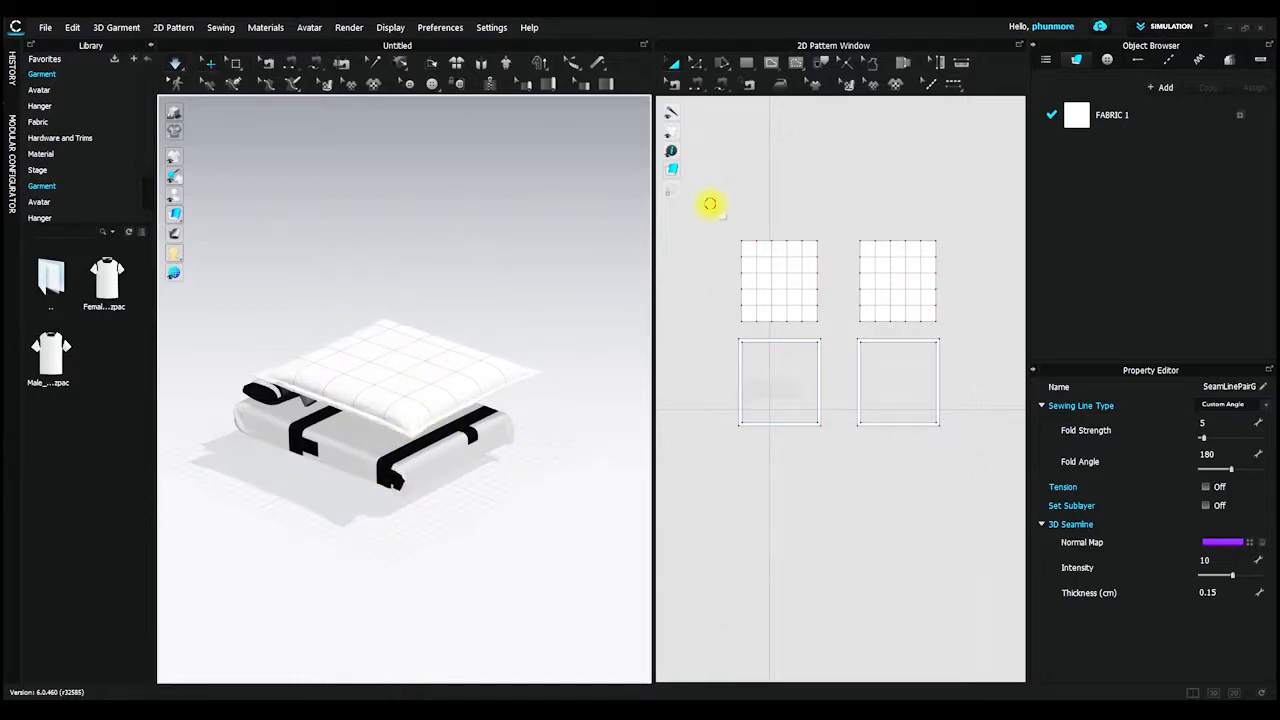
Select all four pattern pieces and set their Particle Distance to 40 mm.
key(ctrl+a)
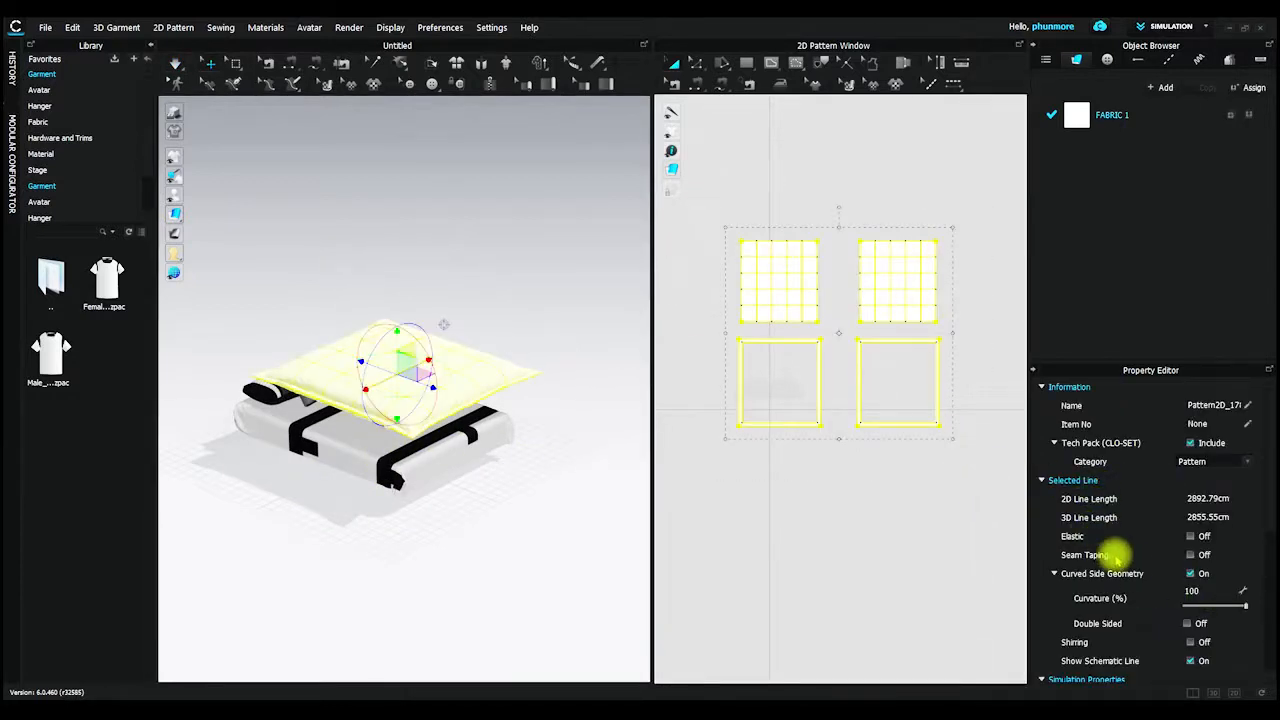
scroll(1120, 557, down, 3)
click(1207, 578)
text(40)
key(Return)
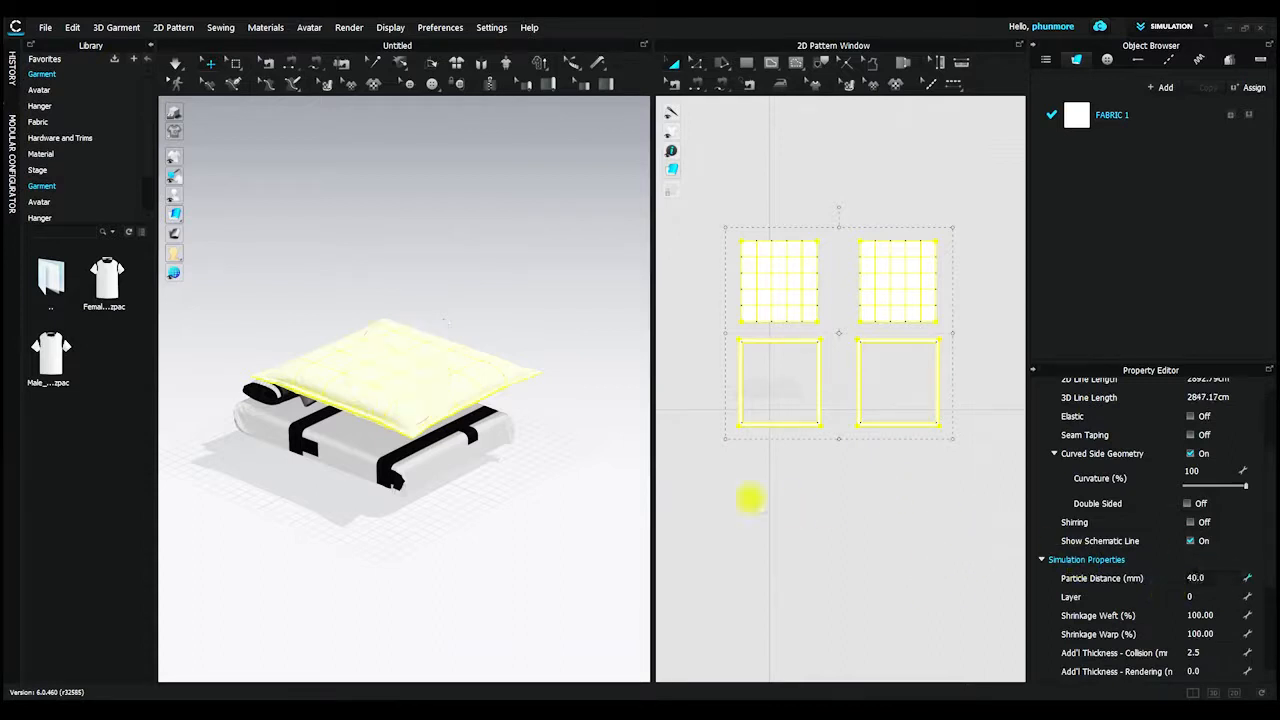
Simulate the cover so it falls and drapes over the mattress and pillows.
right_drag(529, 305, 397, 366)
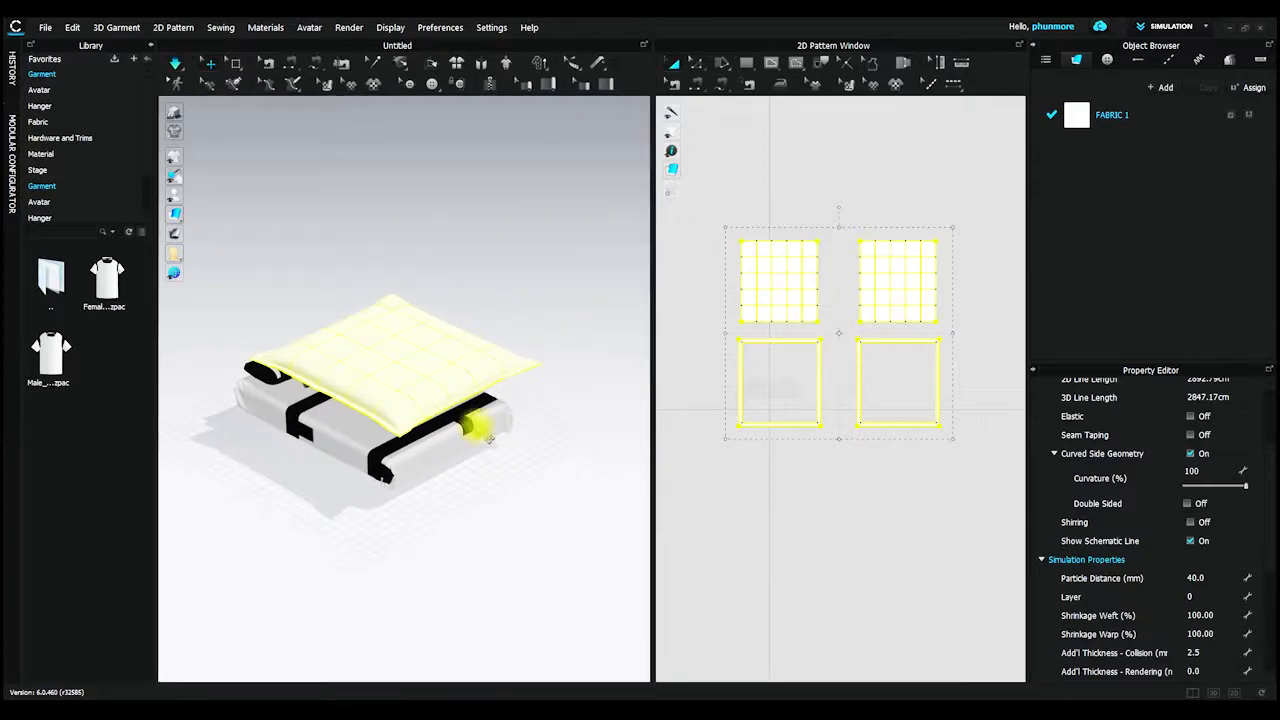
right_drag(484, 440, 470, 485)
middle_drag(430, 445, 476, 398)
scroll(431, 451, up, 2)
scroll(463, 463, up, 2)
right_drag(475, 400, 420, 395)
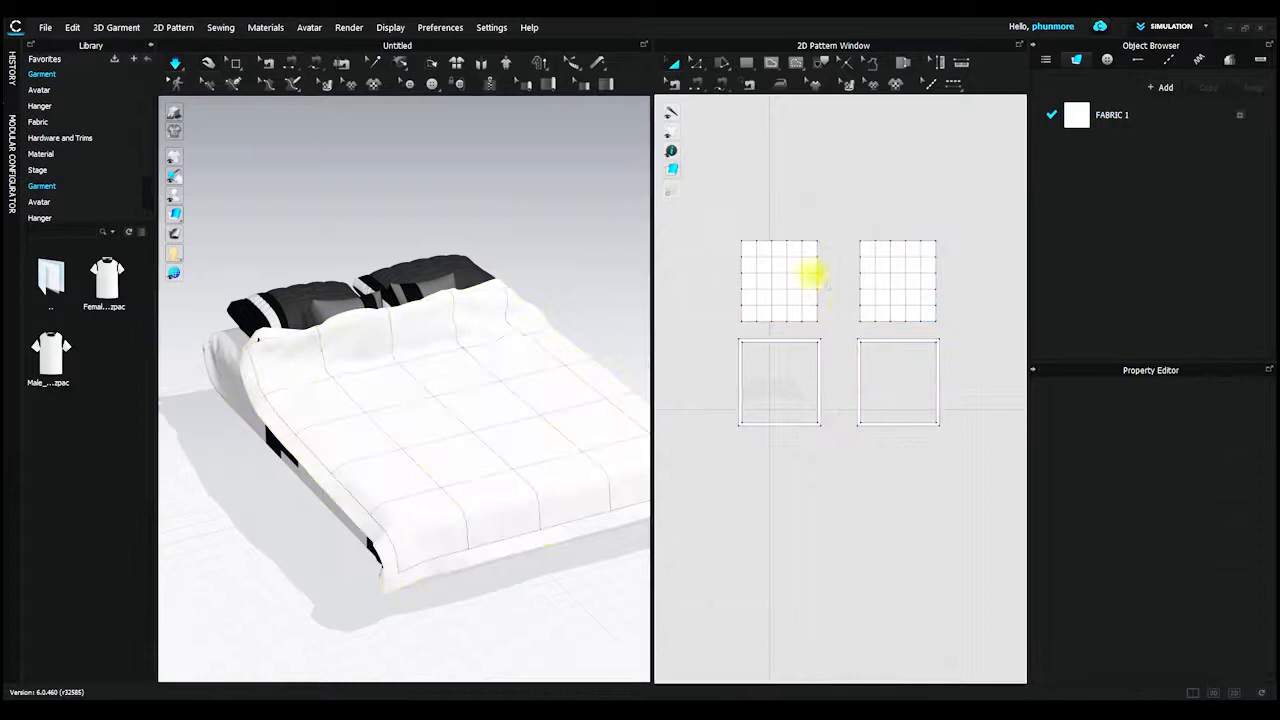
Select both gridded panels and set their Pressure to 3 while simulating.
click(726, 220)
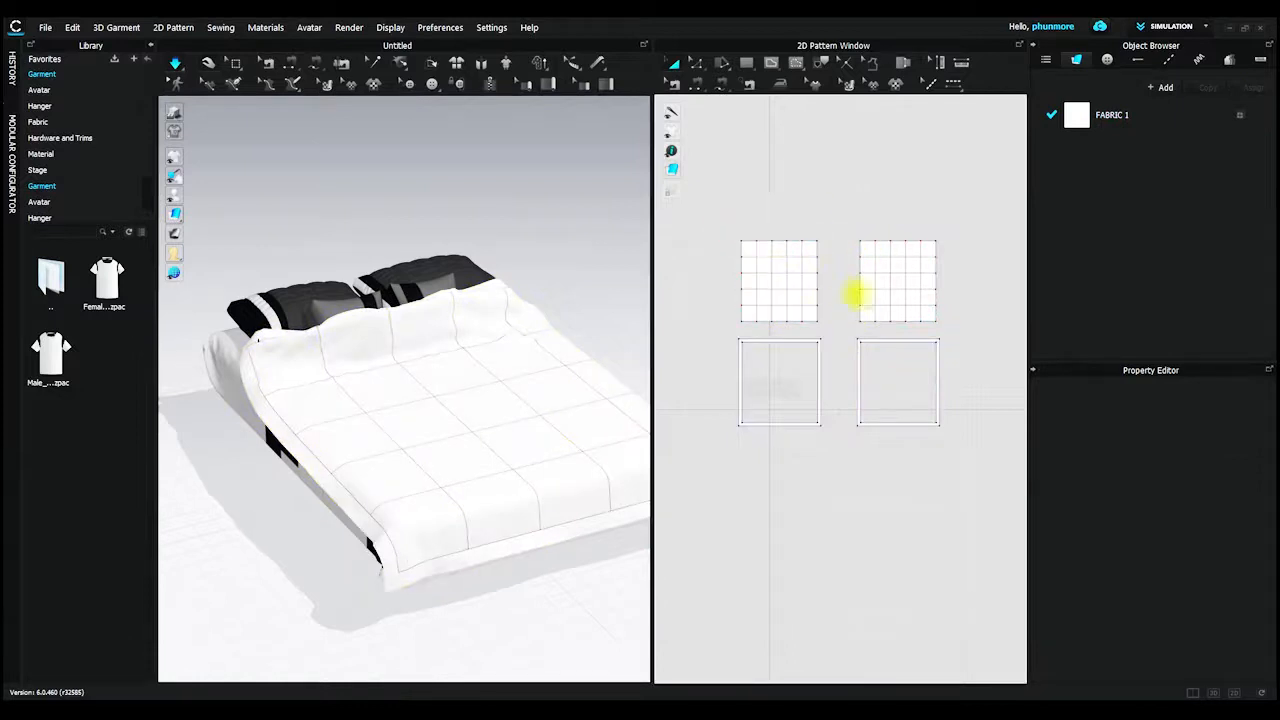
drag(983, 328, 980, 331)
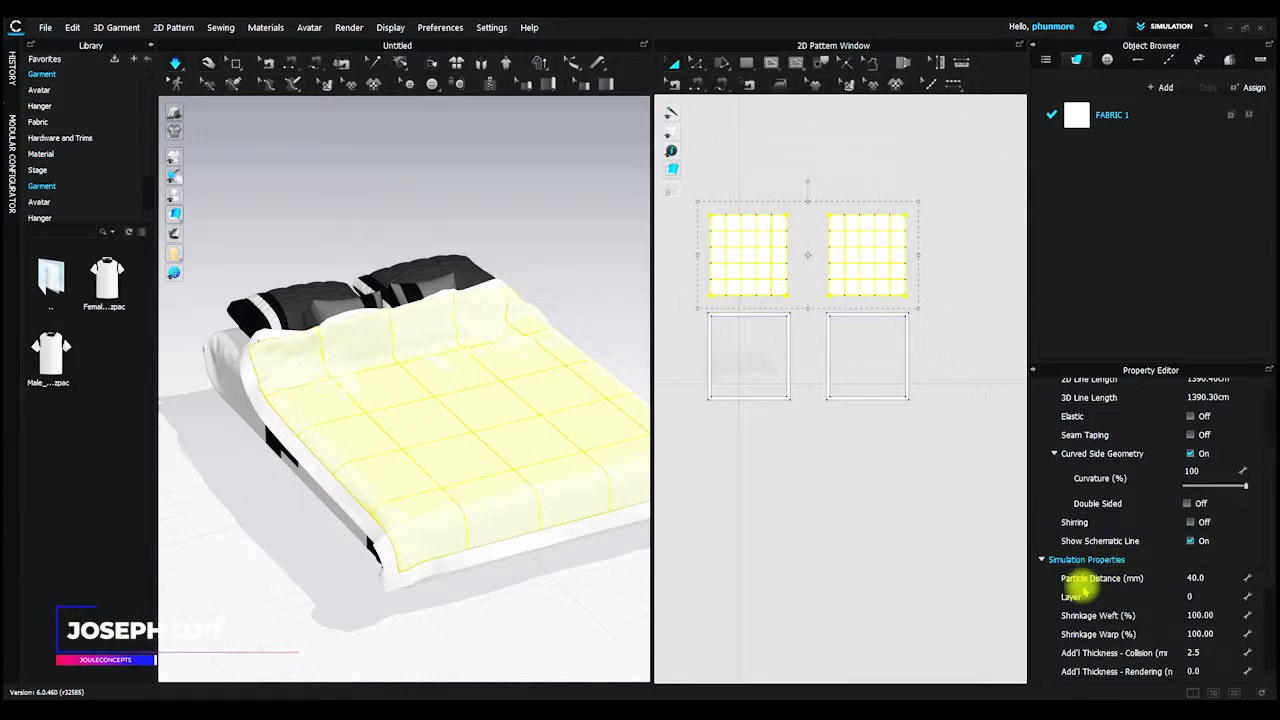
scroll(1074, 526, down, 3)
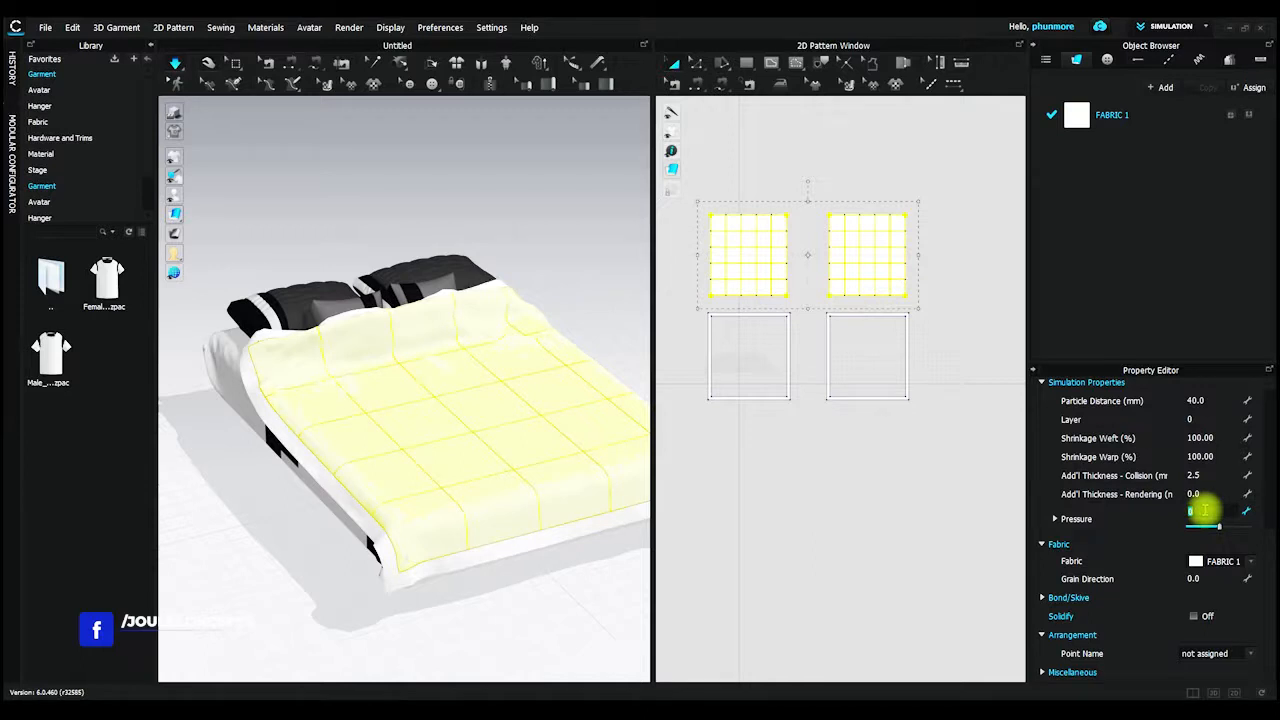
text(3)
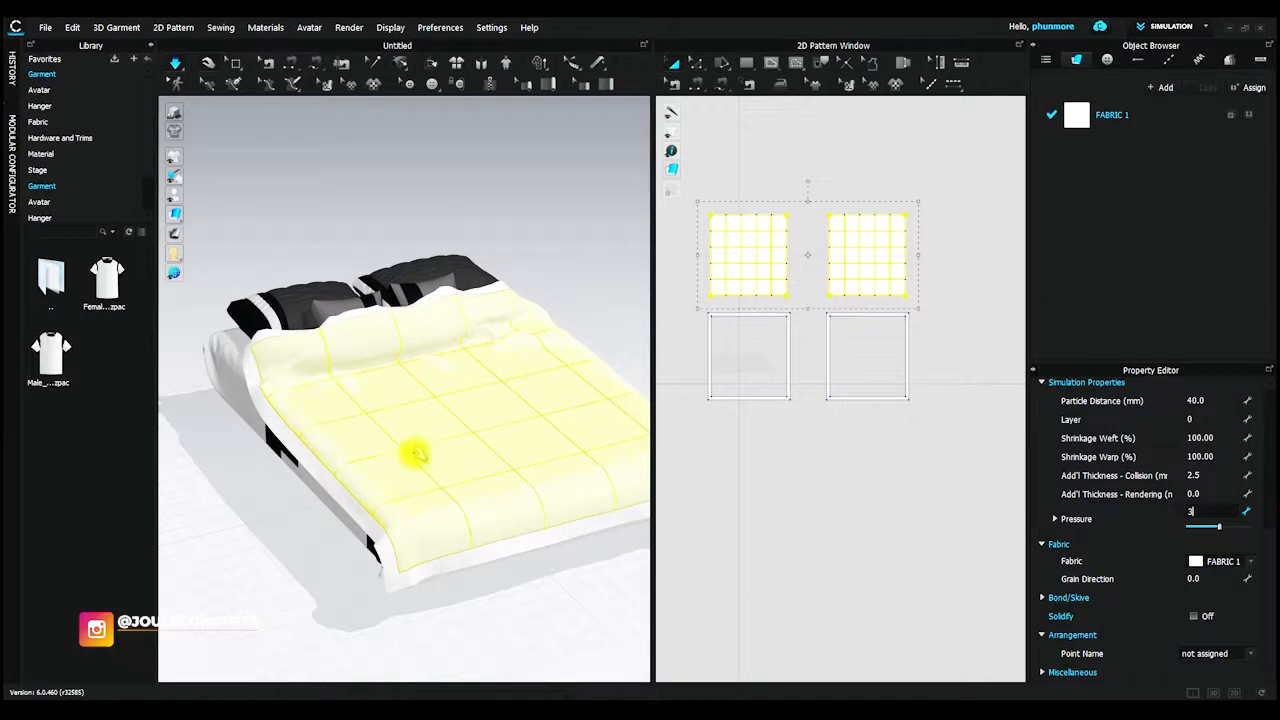
right_drag(406, 446, 471, 431)
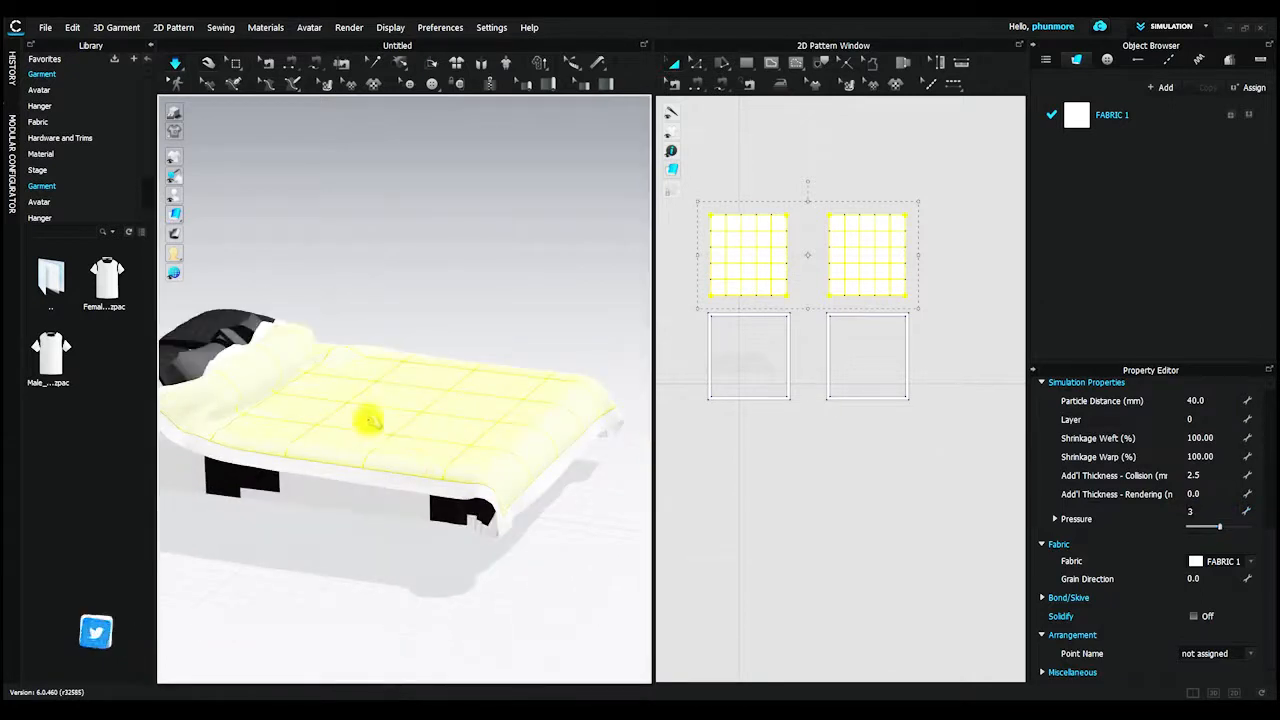
right_drag(383, 386, 313, 395)
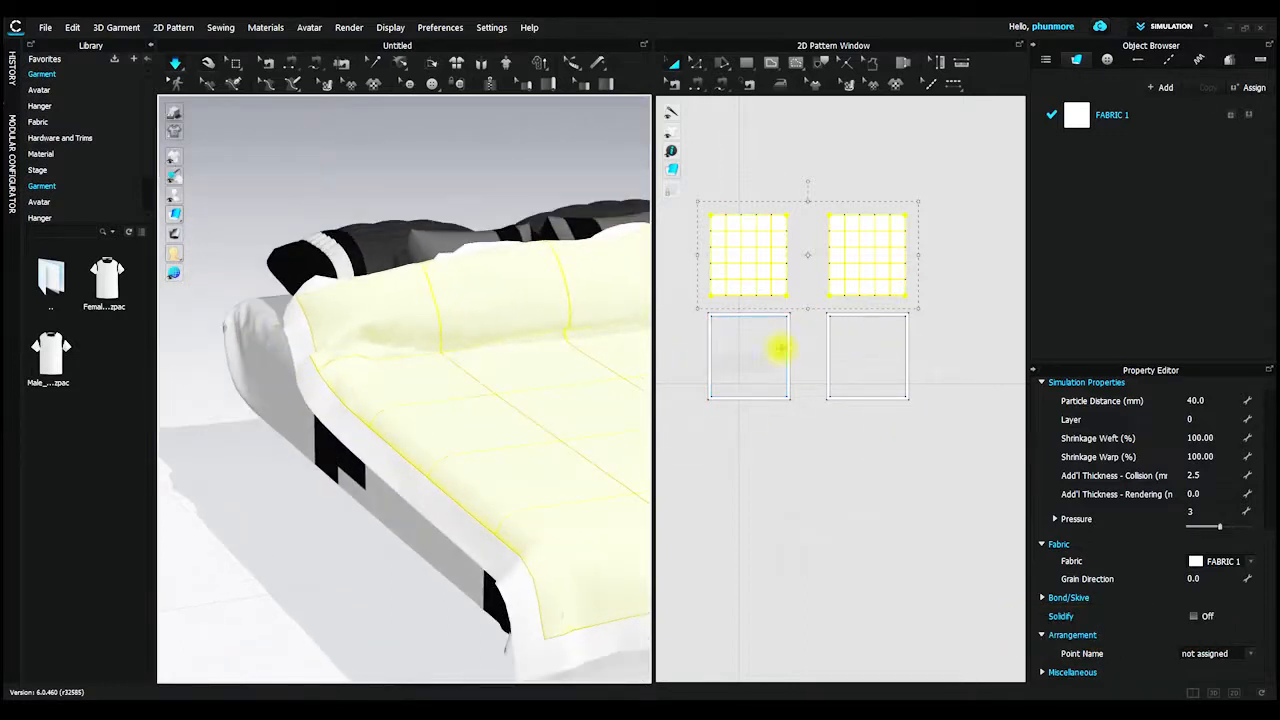
Lower the Pressure of the gridded panels to 1 and check the cover's puffiness.
right_drag(351, 294, 484, 424)
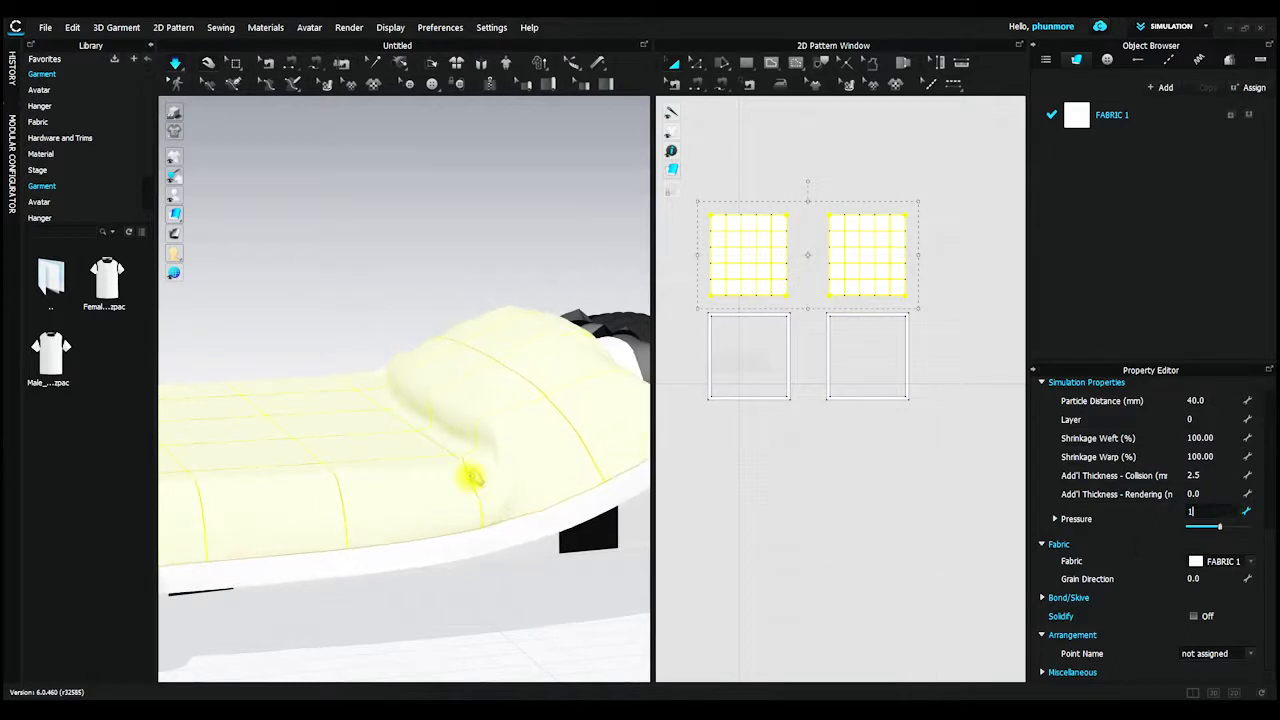
right_drag(503, 408, 558, 484)
right_drag(437, 363, 443, 451)
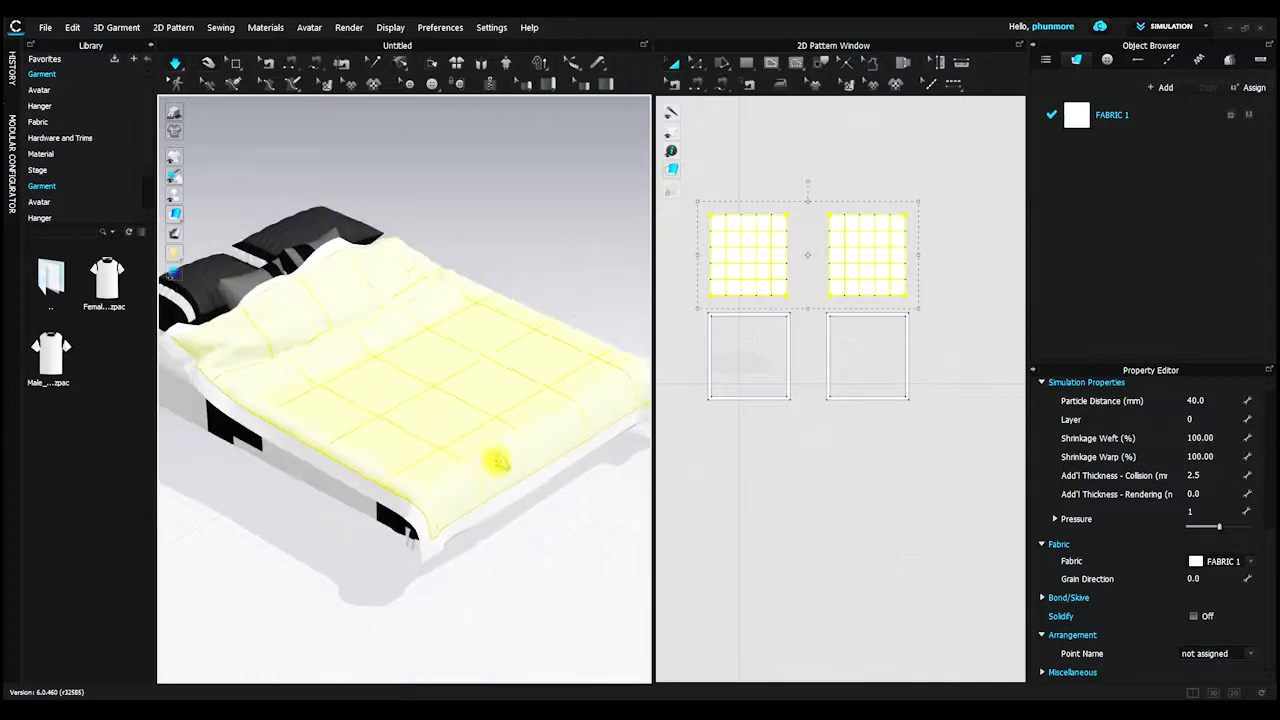
Try a Pressure of 2 on the gridded panels and inspect the draped cover.
double_click(1194, 476)
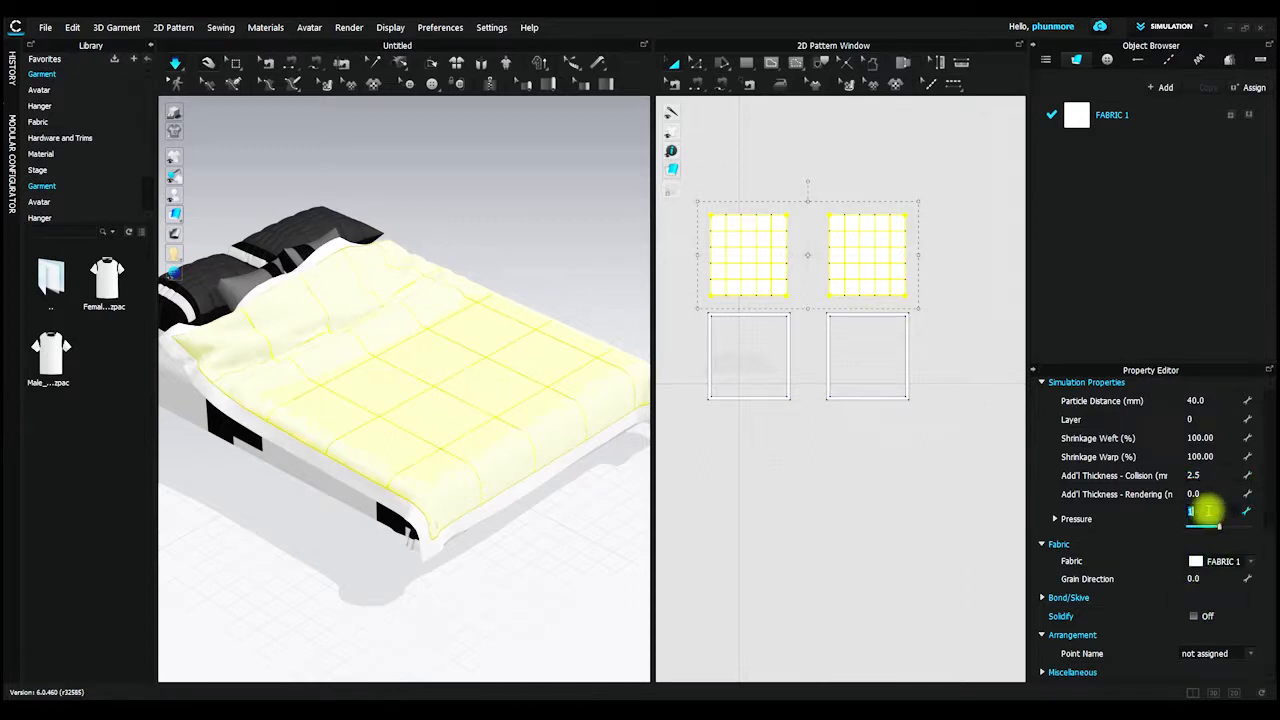
right_drag(339, 437, 405, 436)
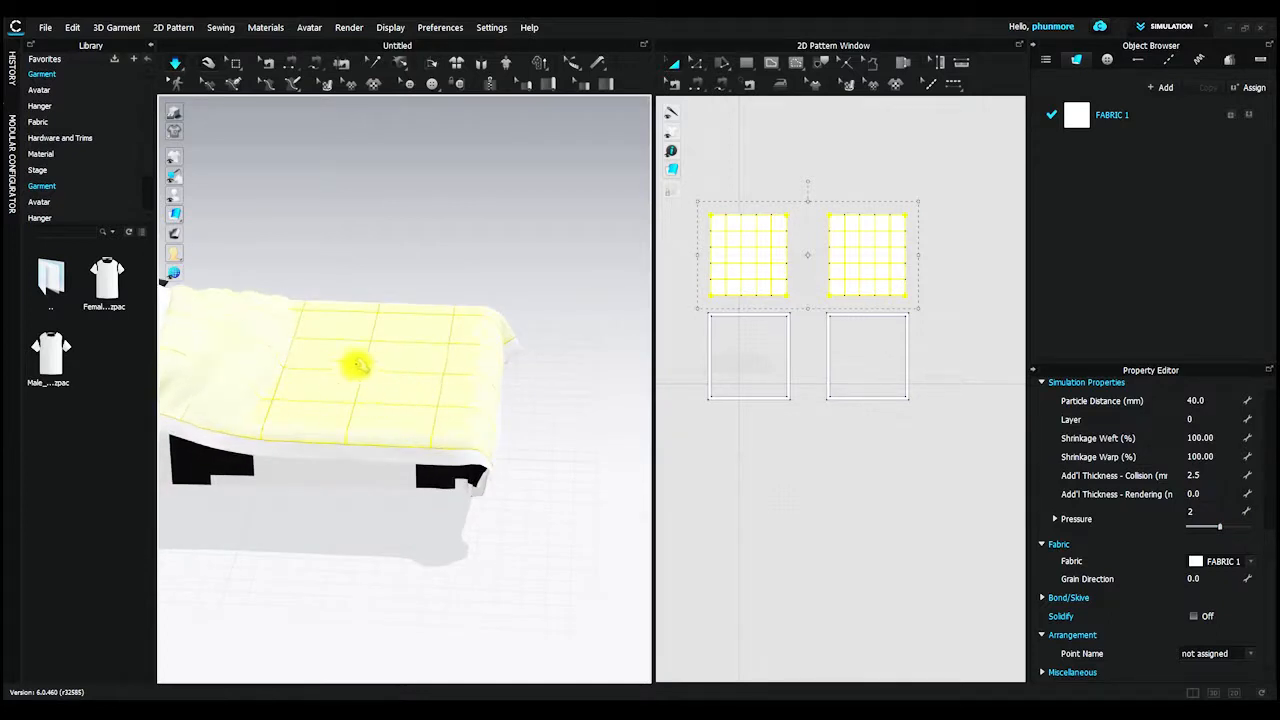
mouse_move(429, 366)
right_down()
mouse_move(471, 383)
mouse_move(400, 380)
mouse_move(429, 391)
right_up()
scroll(424, 388, down, 2)
middle_drag(424, 388, 383, 378)
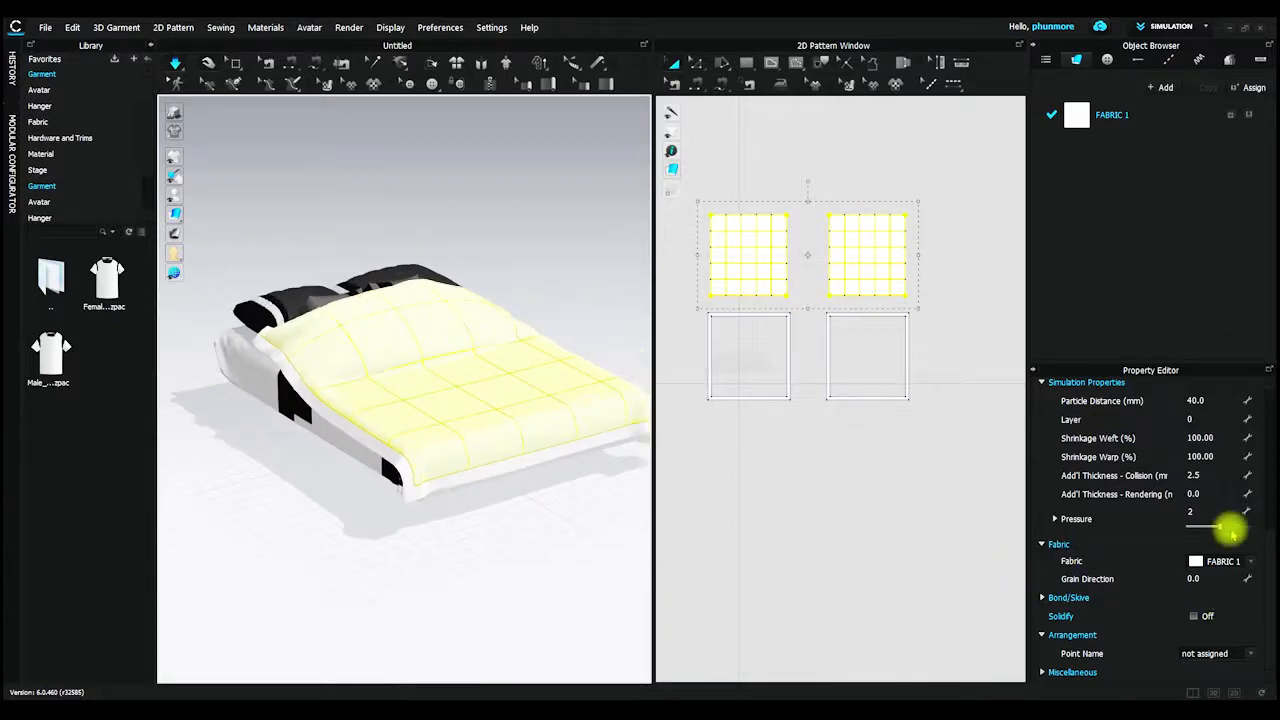
Set the Pressure of the gridded panels back to 1, let the cover settle and stop the simulation.
click(1203, 514)
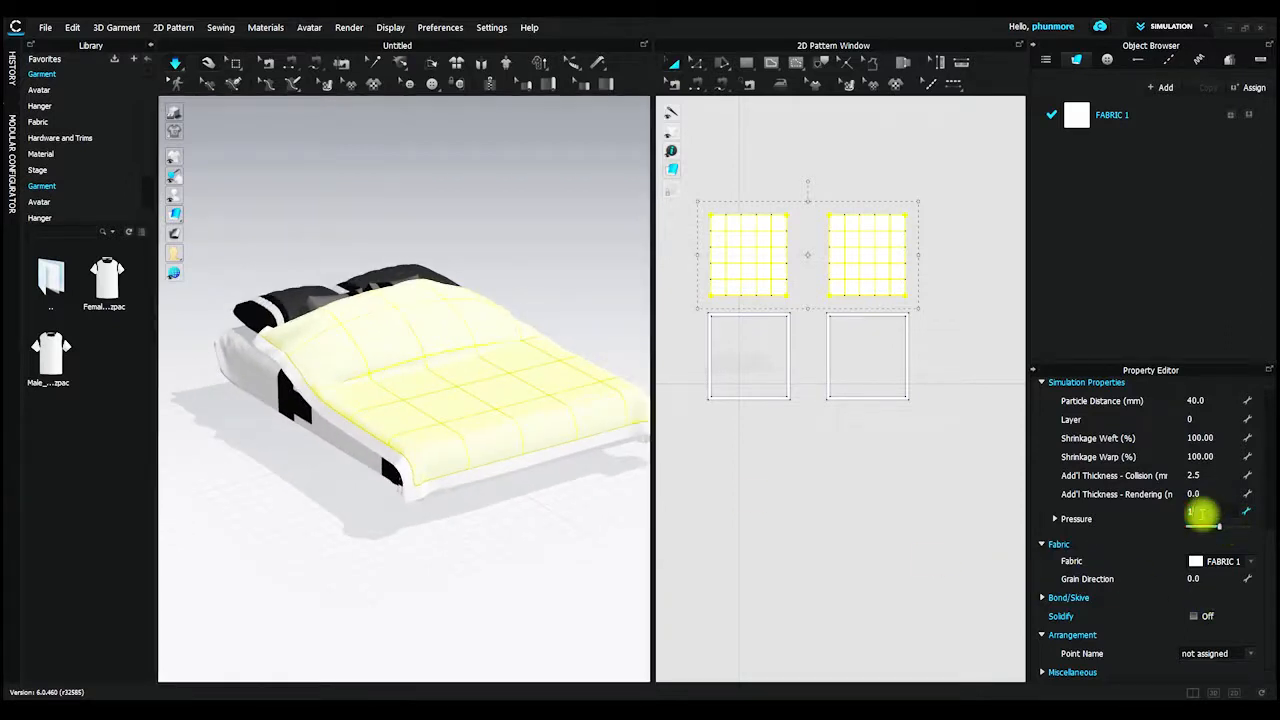
key(Return)
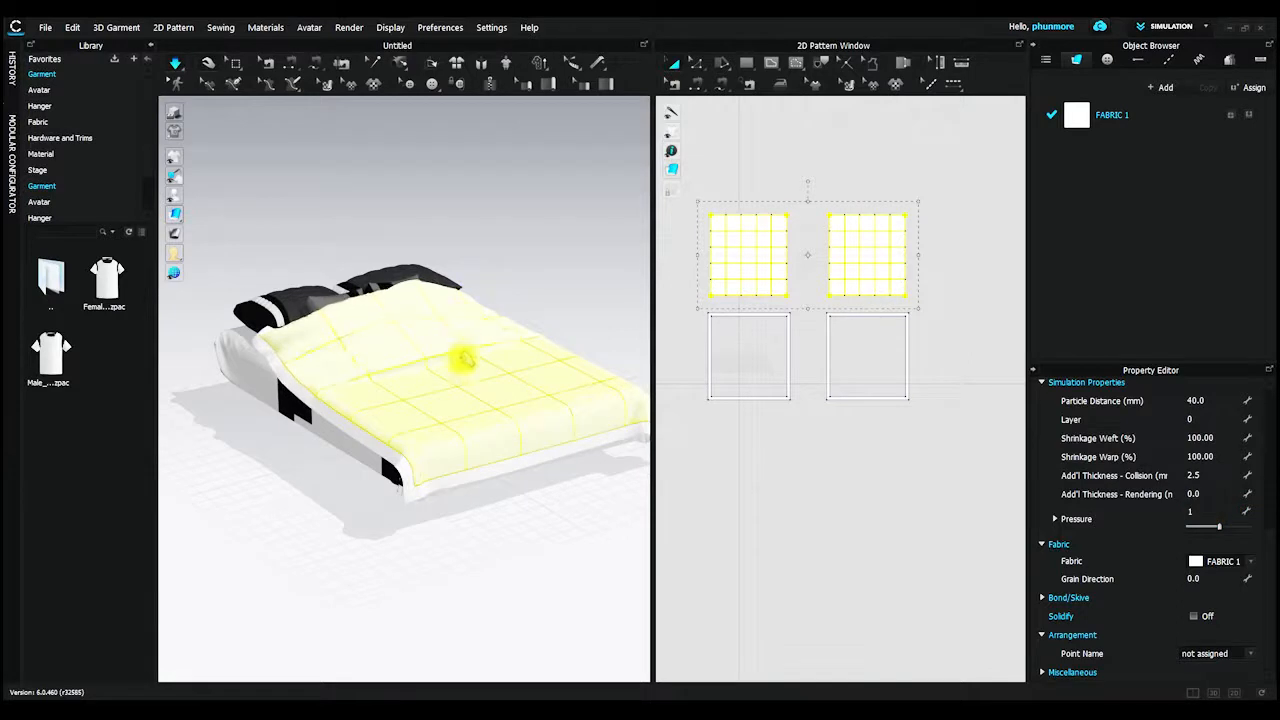
mouse_move(480, 406)
right_down()
mouse_move(527, 405)
mouse_move(471, 391)
right_up()
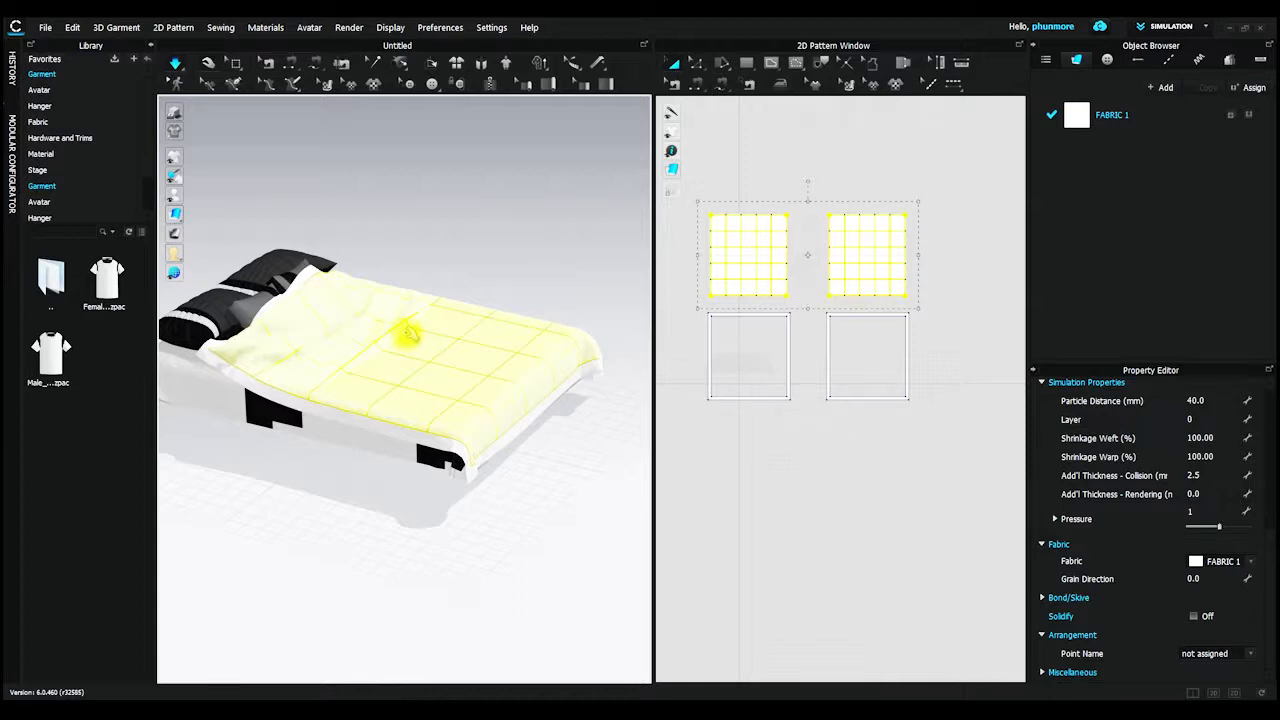
right_drag(408, 335, 537, 480)
click(600, 243)
right_drag(486, 400, 522, 346)
Select both border frames in the pattern layout and open their Pressure value for editing.
click(697, 302)
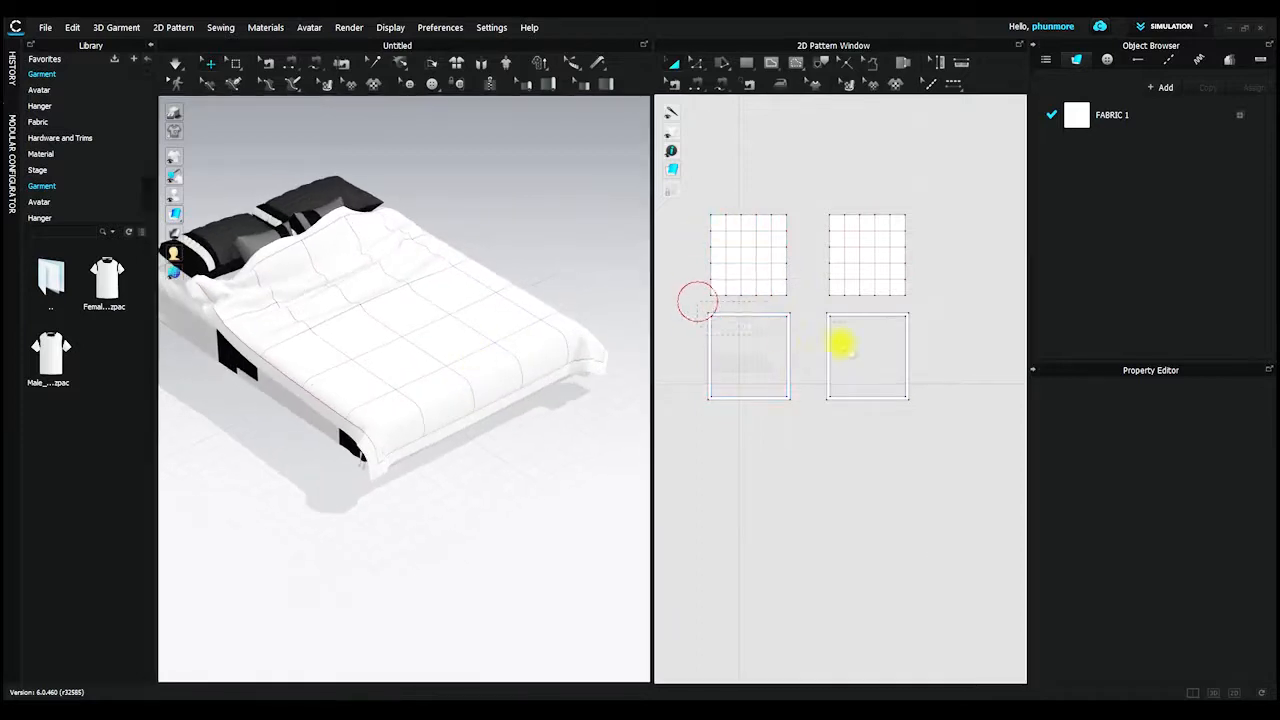
drag(942, 441, 943, 443)
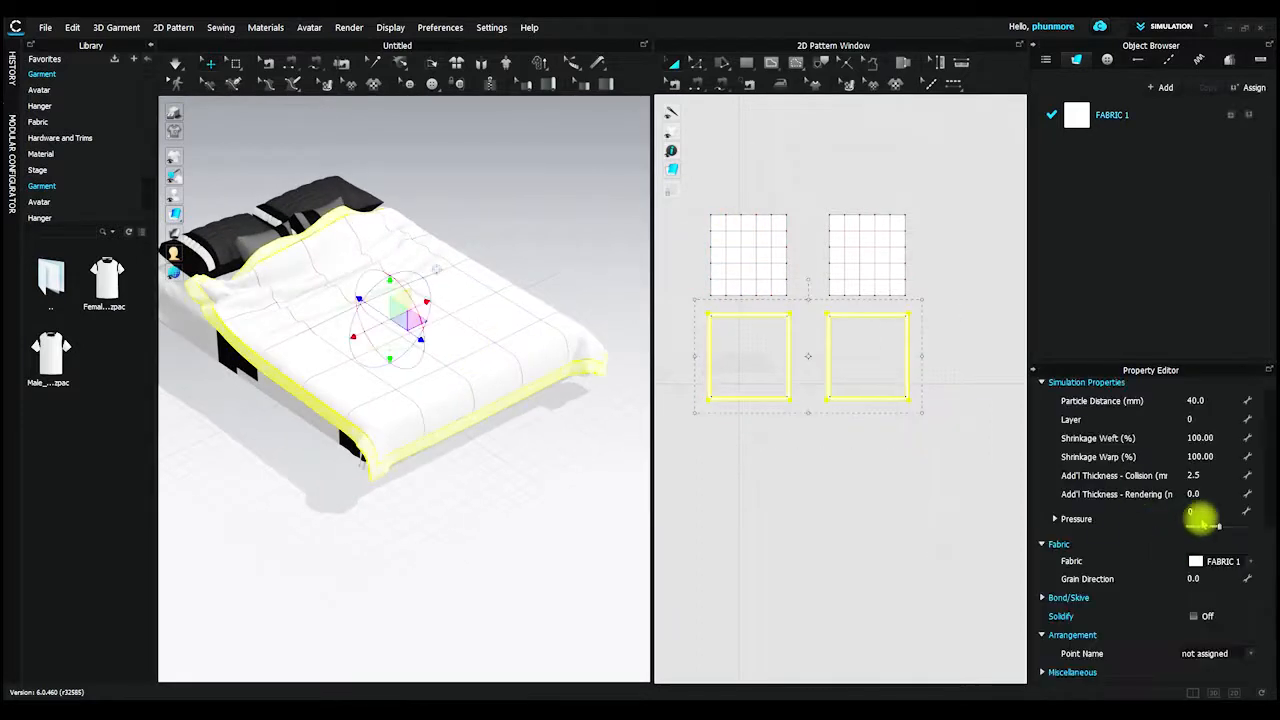
click(1200, 513)
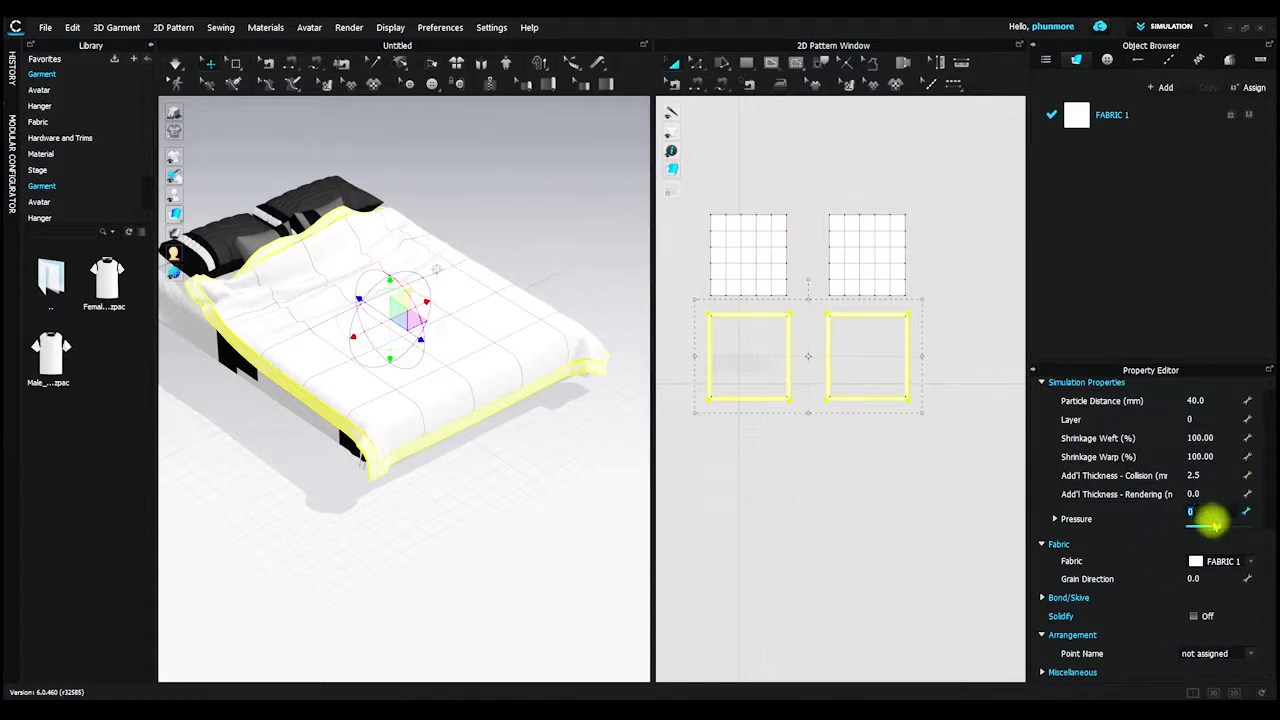
Select both gridded panels and turn on Solidify with a Strength of 90.
drag(693, 187, 926, 303)
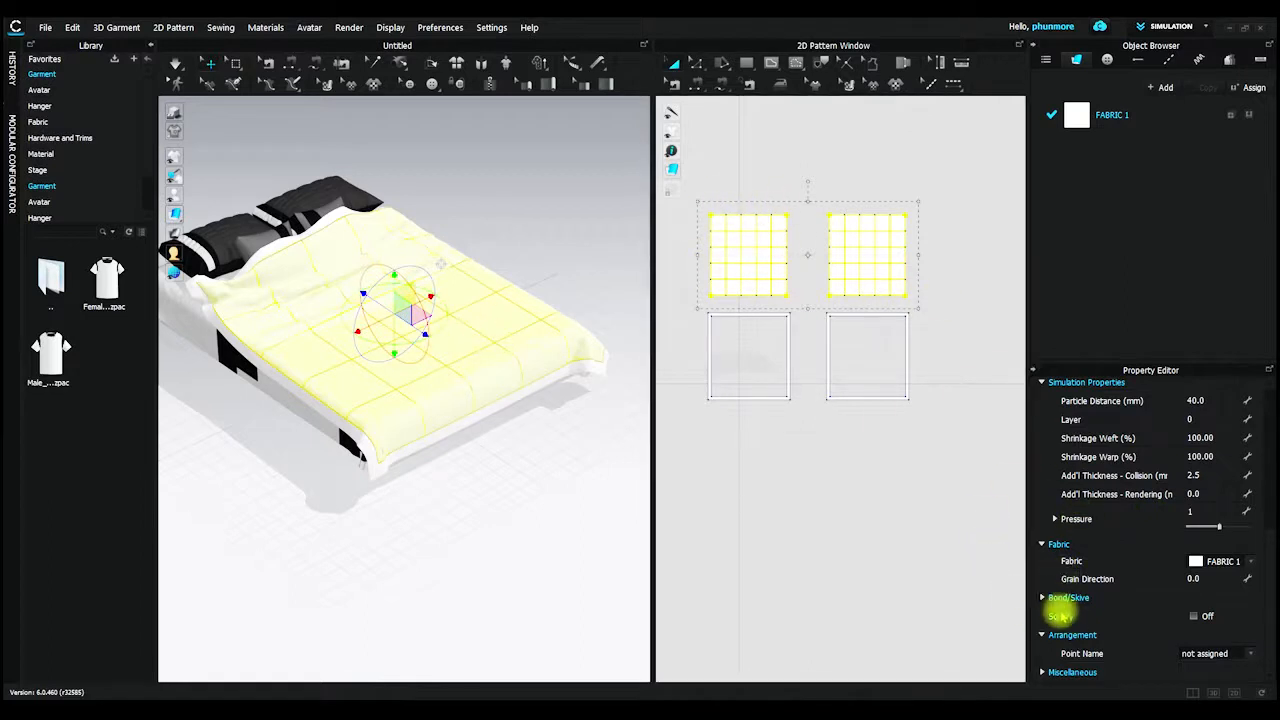
click(1200, 616)
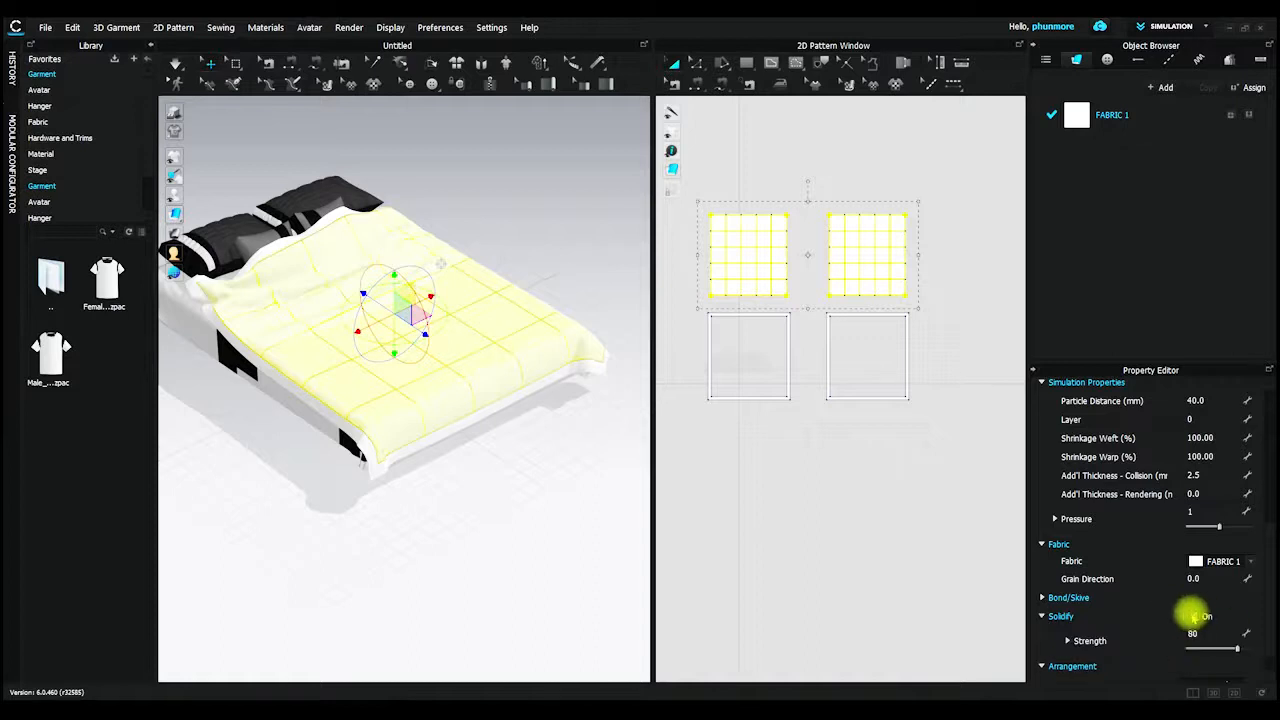
drag(1202, 634, 1077, 628)
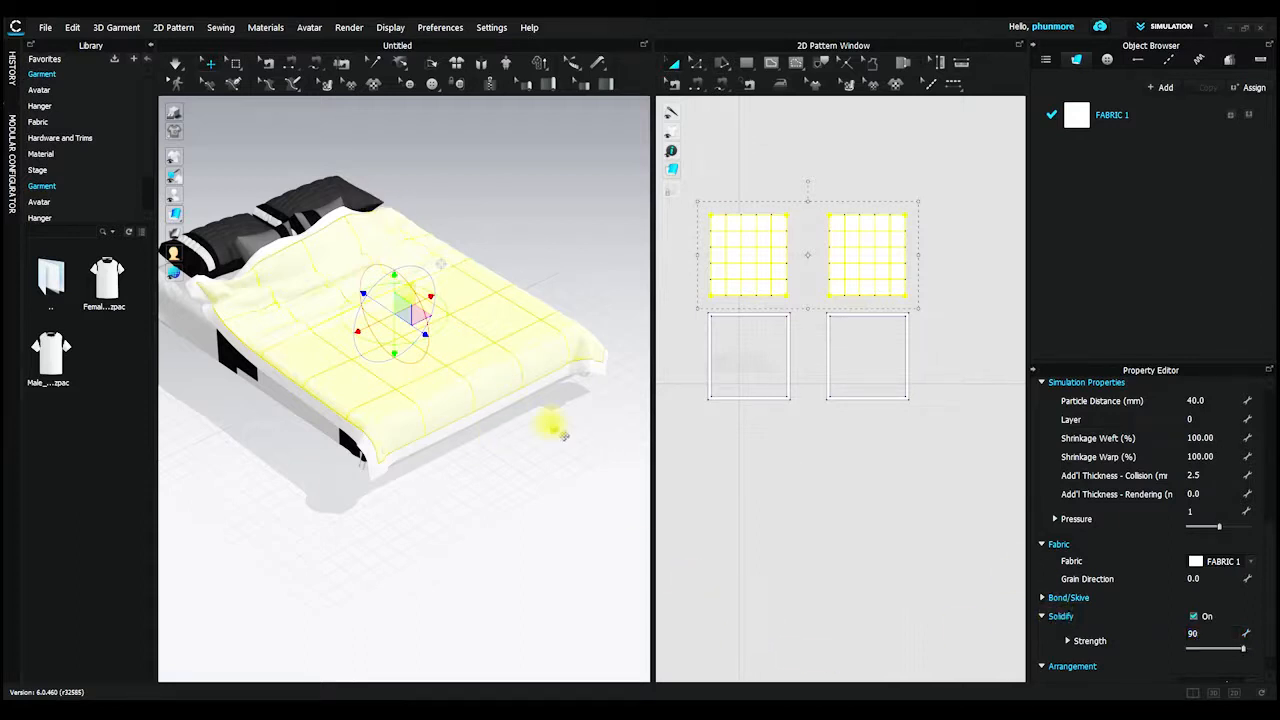
Simulate the cover and inspect how the solidified panels drape over the bed from both sides.
key(q)
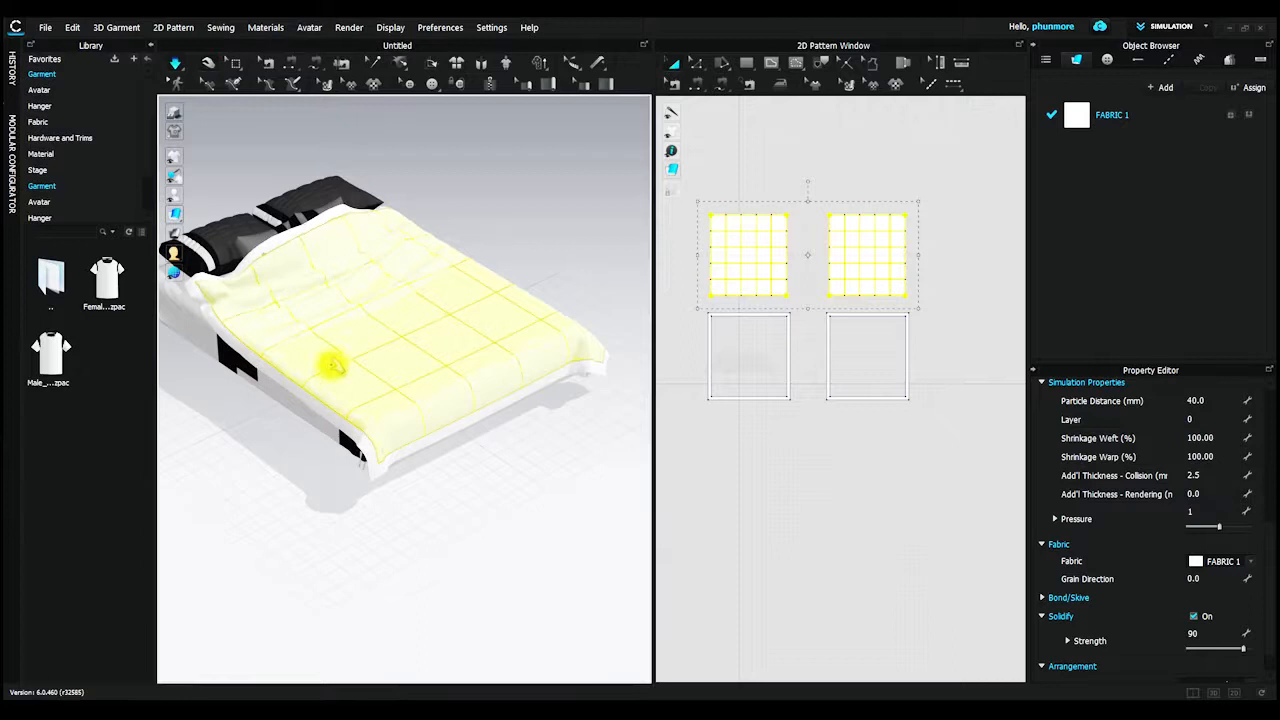
right_drag(534, 382, 453, 385)
scroll(410, 342, up, 5)
middle_drag(391, 326, 550, 478)
mouse_move(511, 407)
right_down()
mouse_move(549, 409)
mouse_move(457, 471)
mouse_move(417, 366)
mouse_move(472, 408)
mouse_move(449, 357)
mouse_move(488, 405)
right_up()
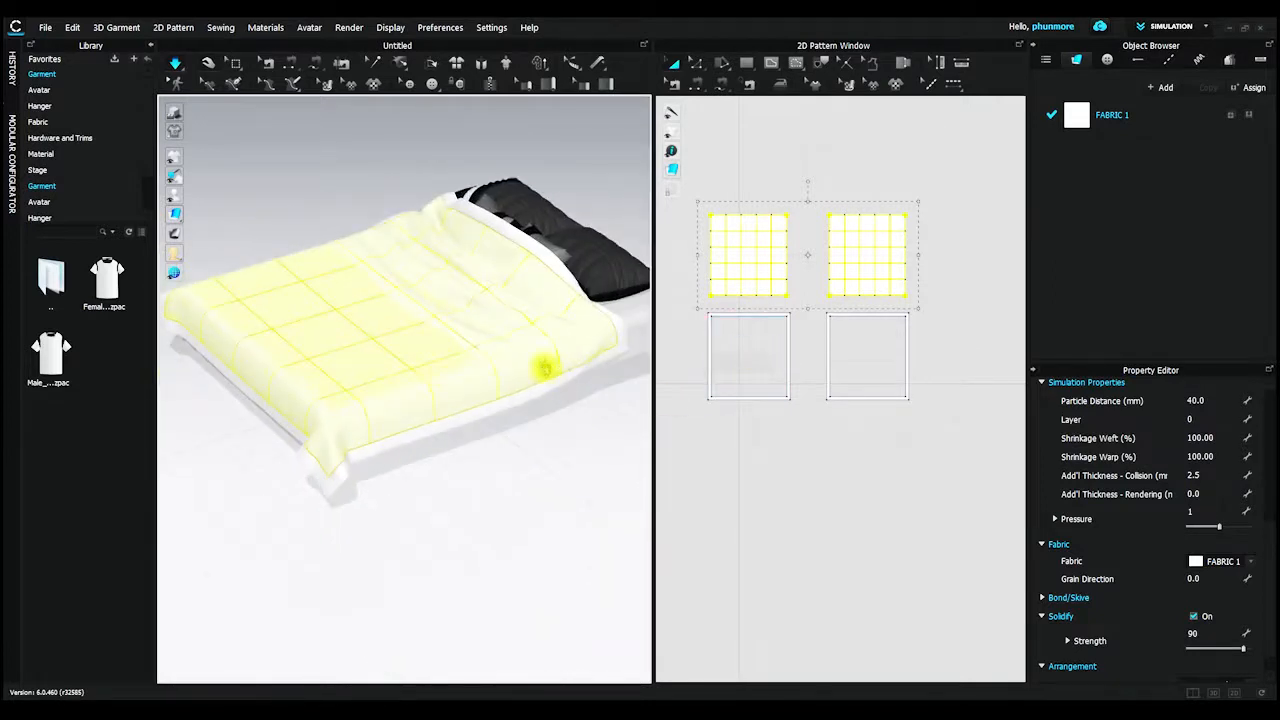
right_drag(544, 368, 548, 376)
Select both border frames and set their Pressure to 3.
drag(930, 426, 731, 326)
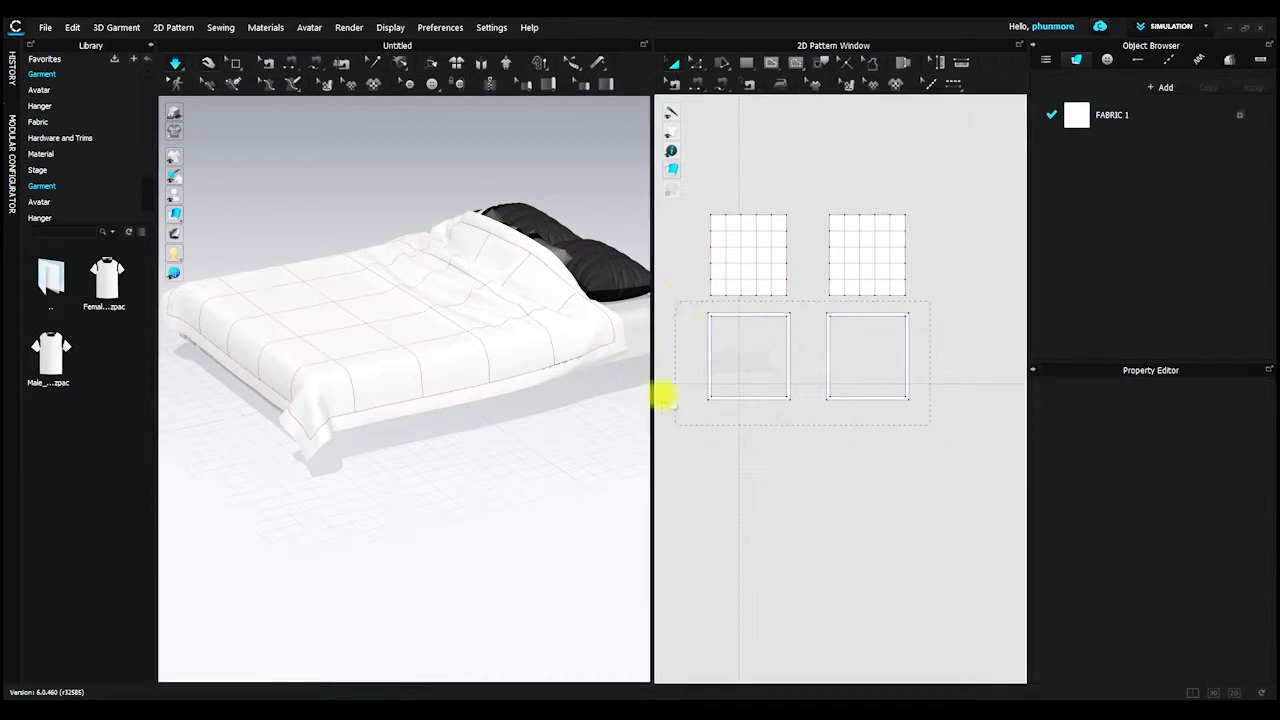
drag(664, 397, 668, 400)
click(1208, 511)
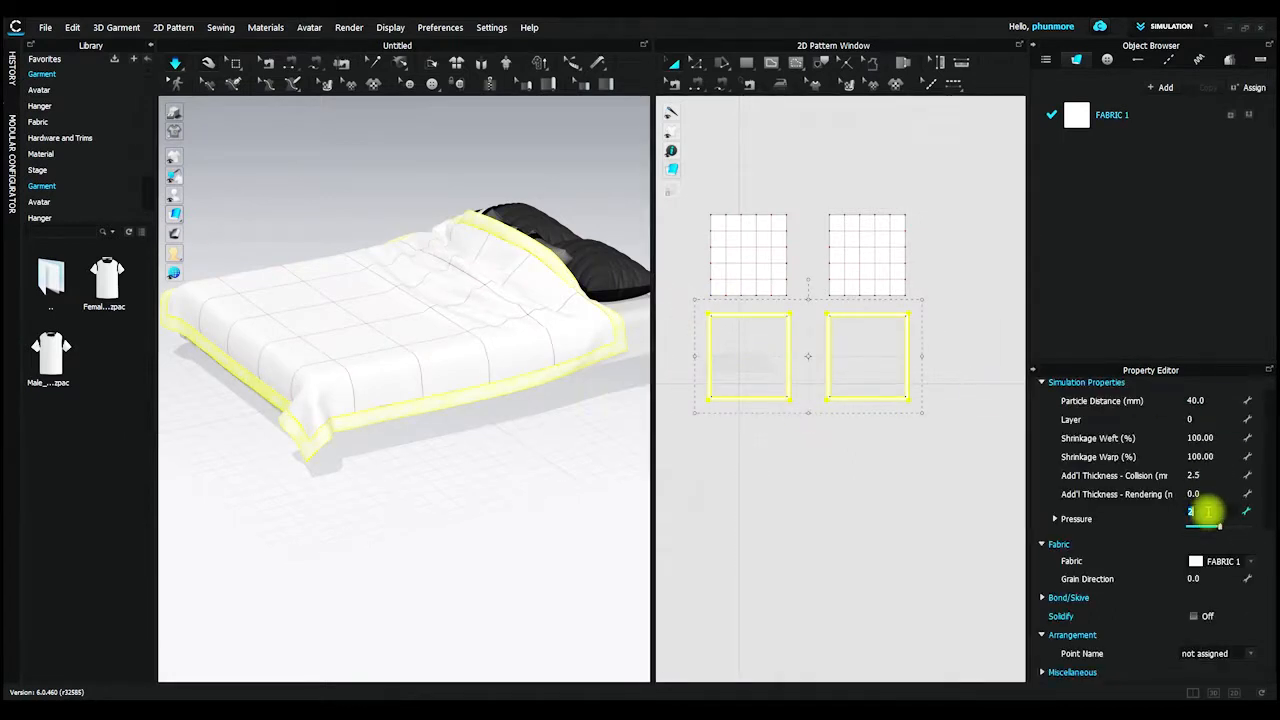
text(3)
key(Return)
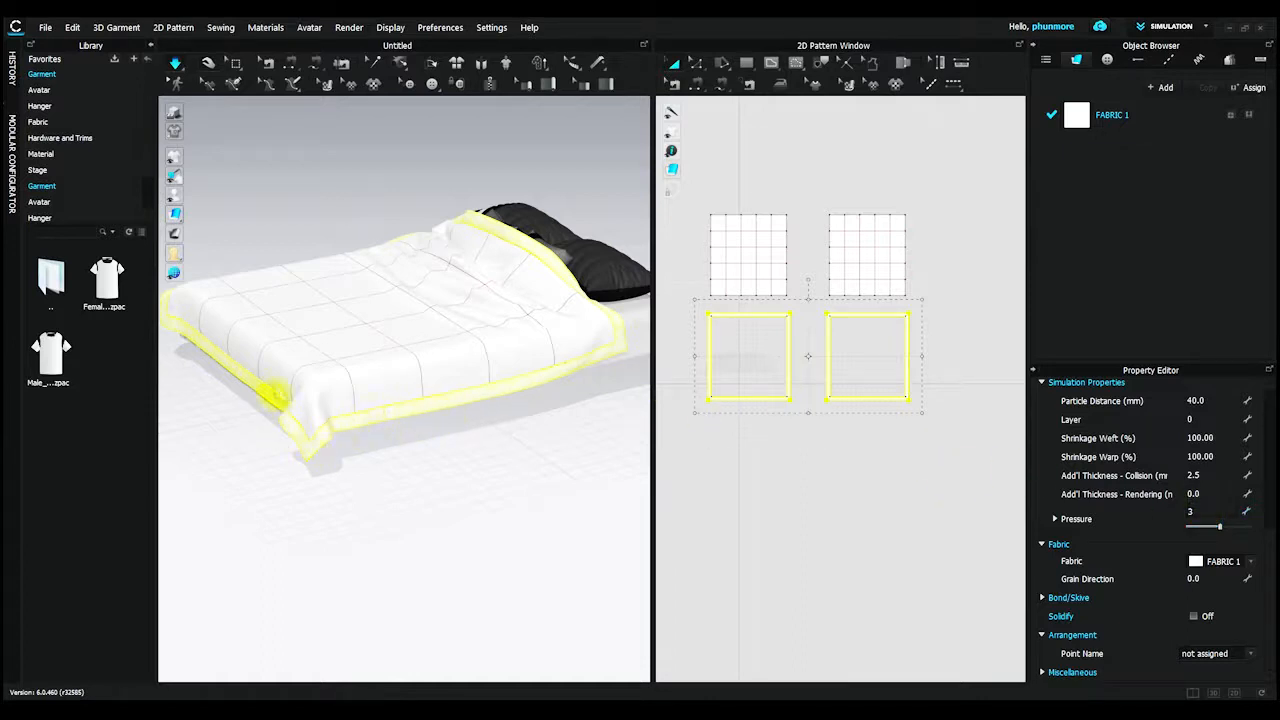
Examine the borders and folds at the pillow end and bed corner, and stop the simulation.
right_drag(610, 352, 405, 297)
scroll(480, 257, up, 6)
middle_drag(466, 186, 407, 444)
right_drag(497, 310, 602, 276)
scroll(495, 241, up, 2)
scroll(492, 240, down, 4)
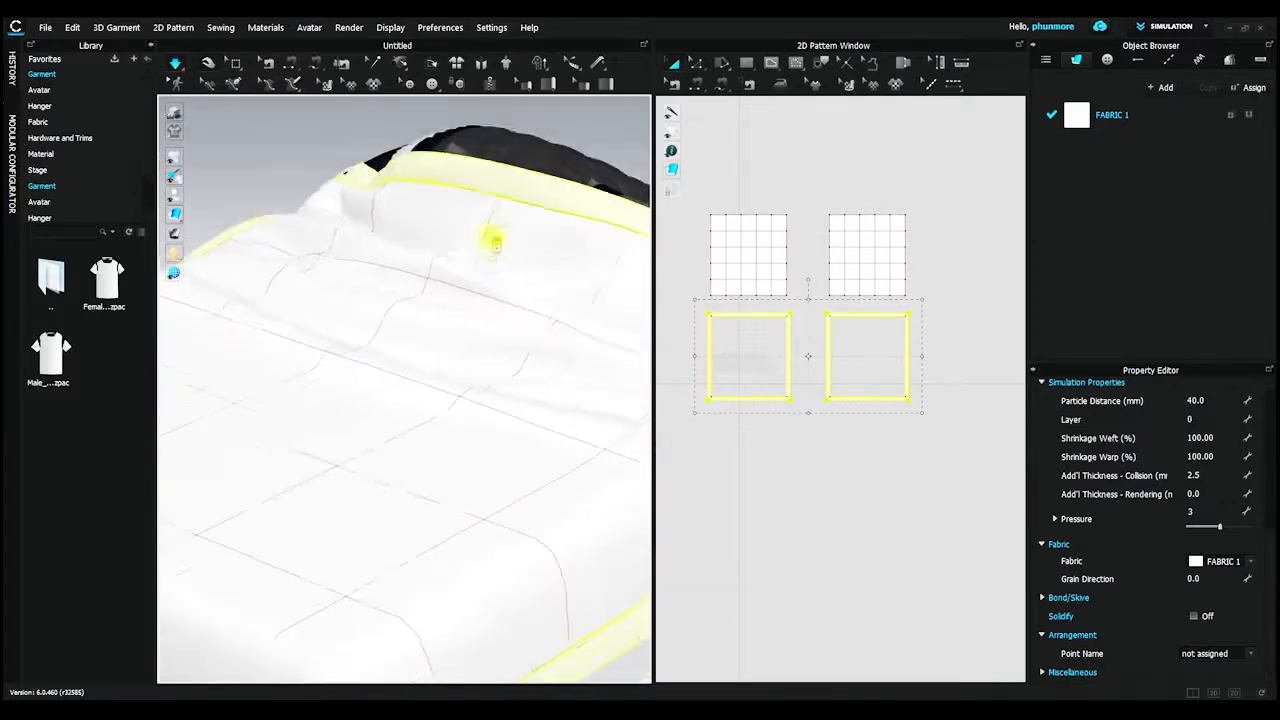
right_drag(414, 429, 536, 445)
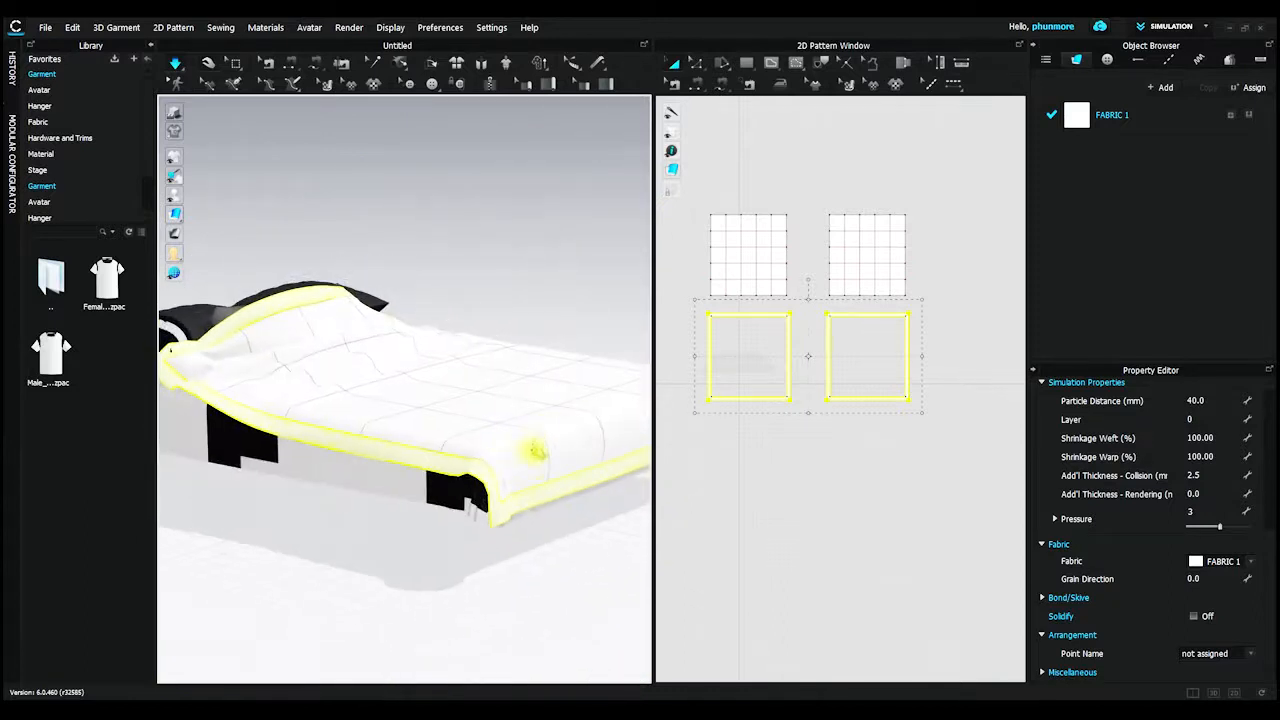
right_drag(497, 488, 473, 470)
scroll(470, 472, up, 3)
middle_drag(454, 483, 483, 360)
right_drag(468, 408, 366, 388)
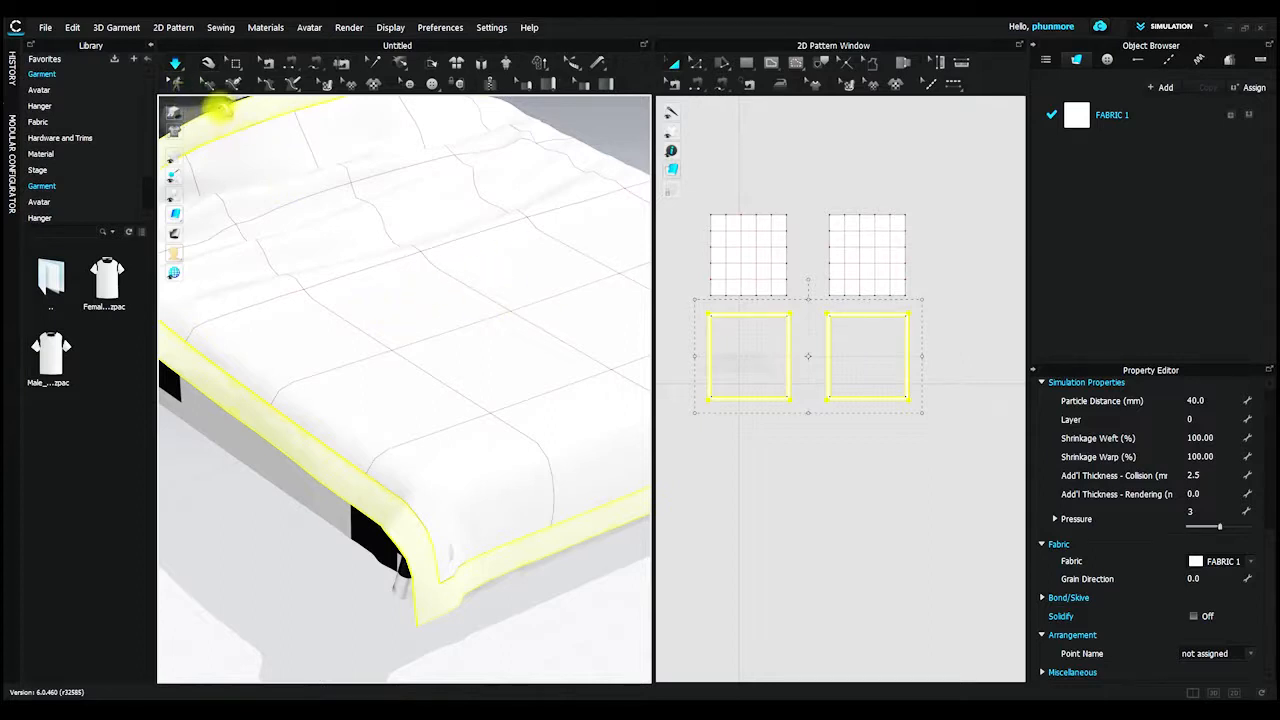
click(176, 65)
Select all internal grid lines on both panels and turn on Elastic with a Ratio of 95.
scroll(790, 222, up, 3)
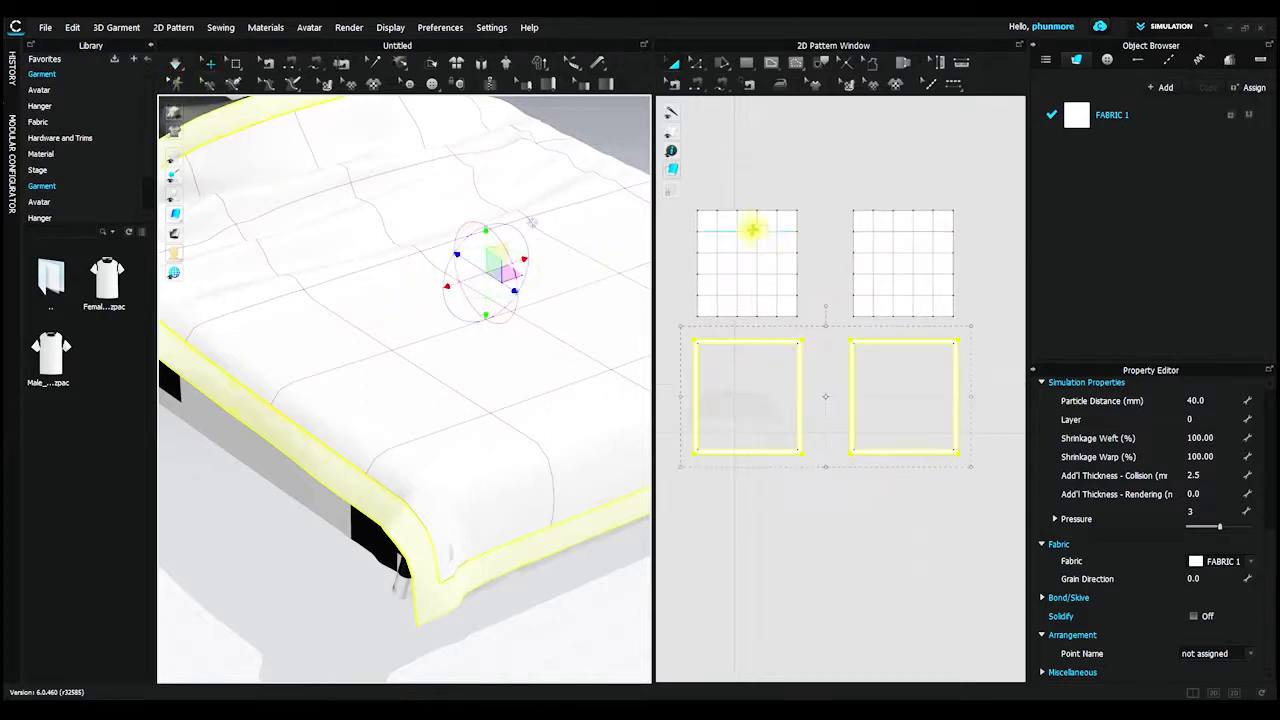
click(695, 62)
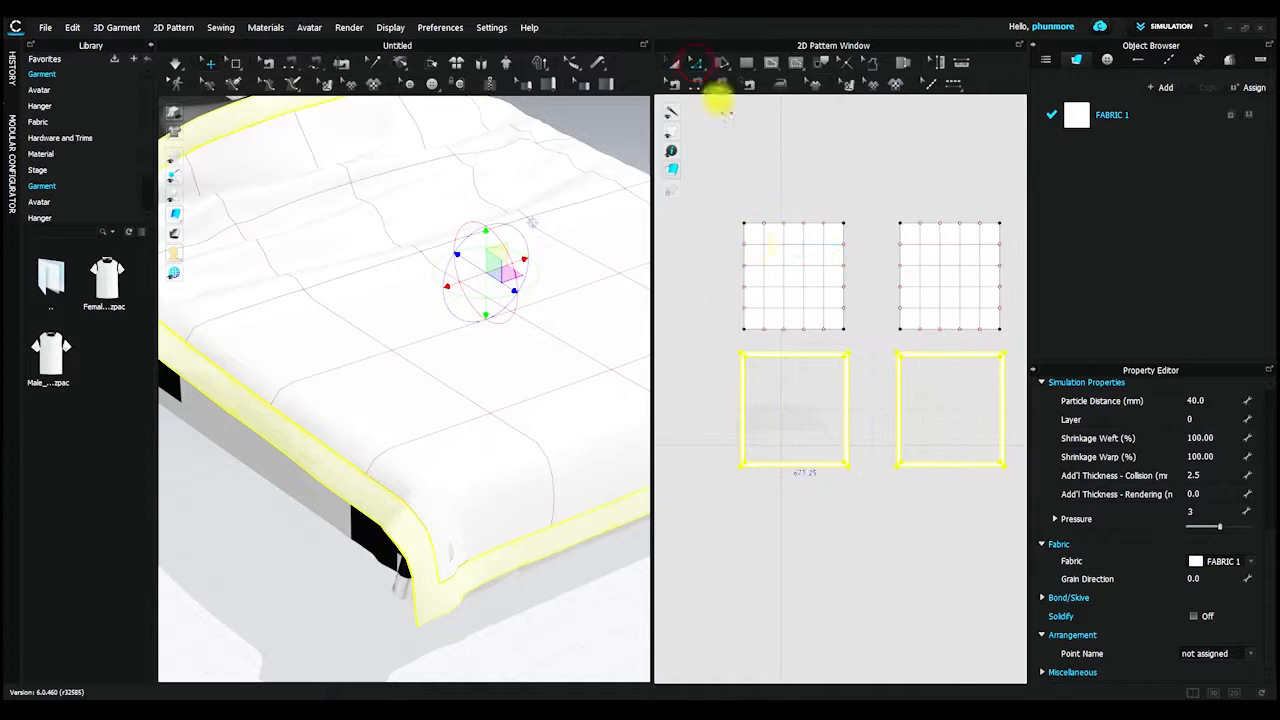
click(787, 265)
double_click(790, 265)
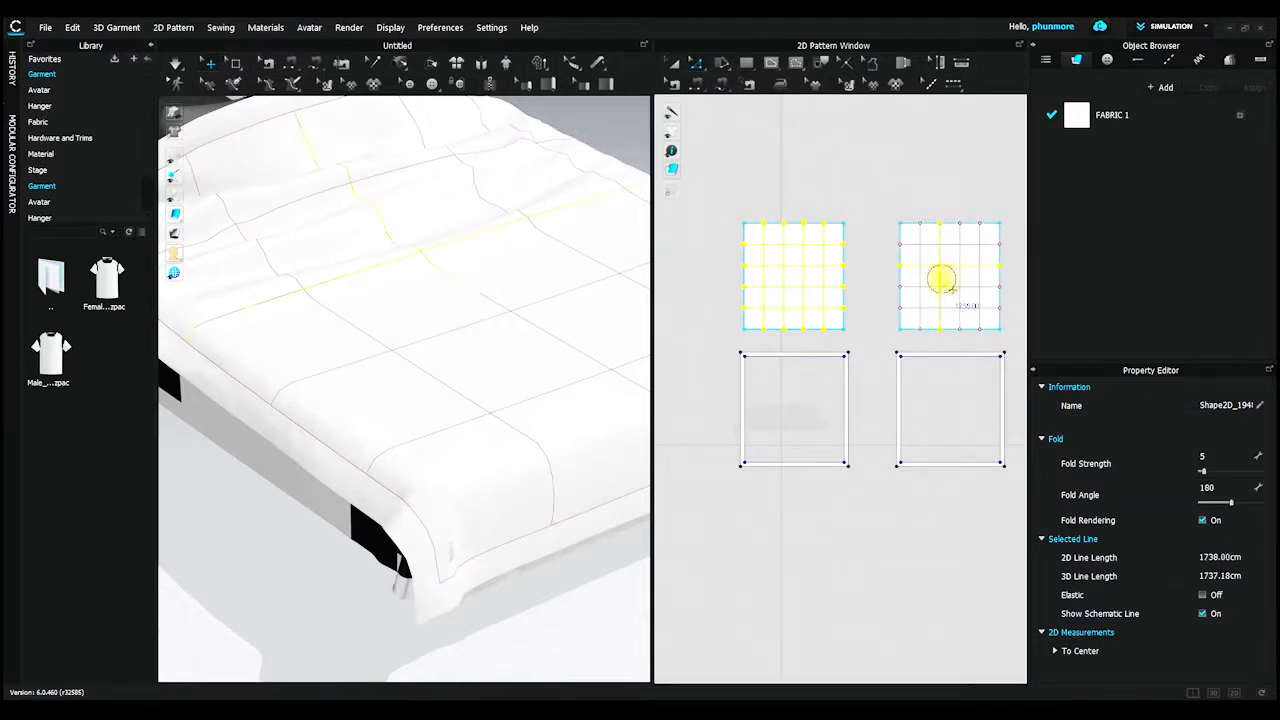
click(950, 288)
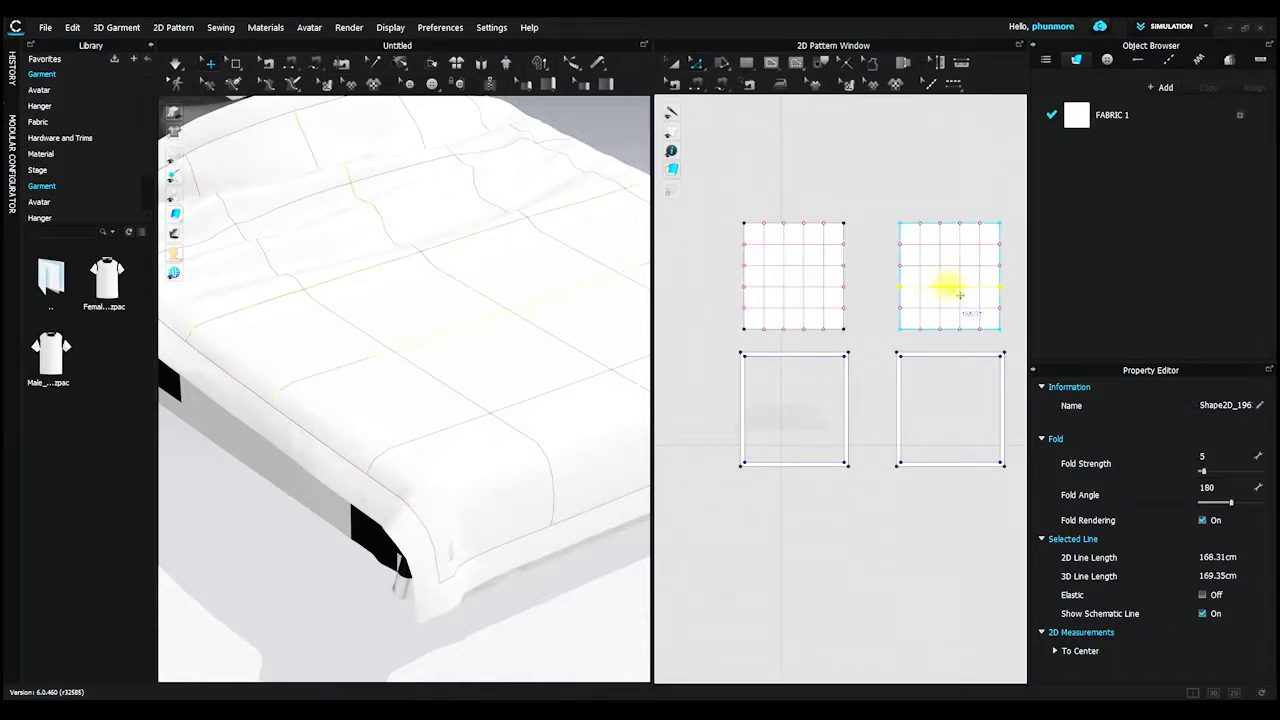
double_click(952, 289)
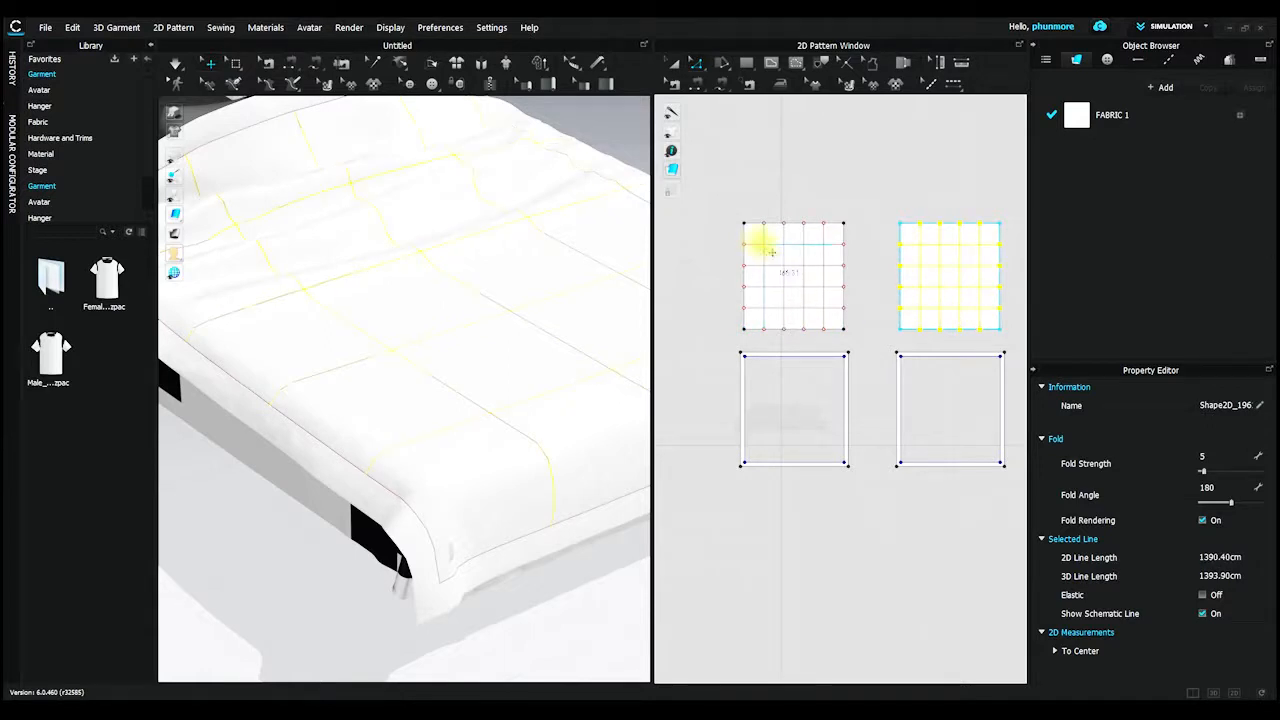
shift+click(765, 283)
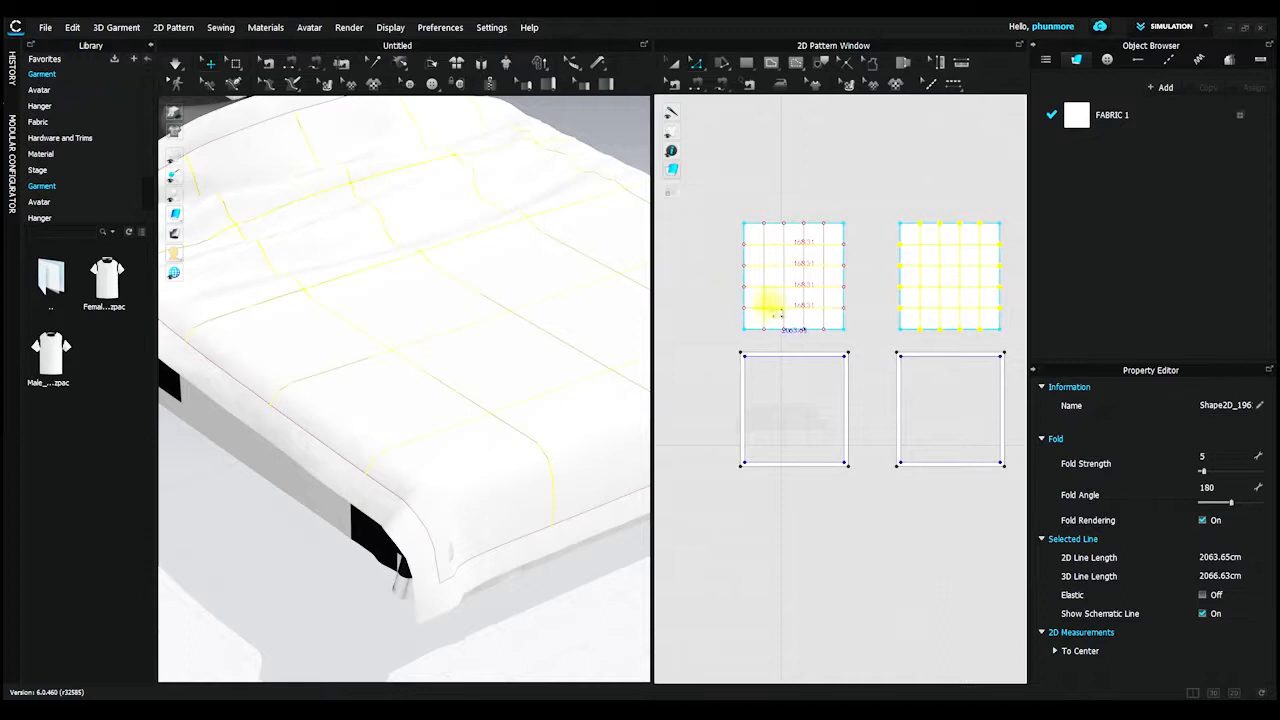
shift+click(831, 306)
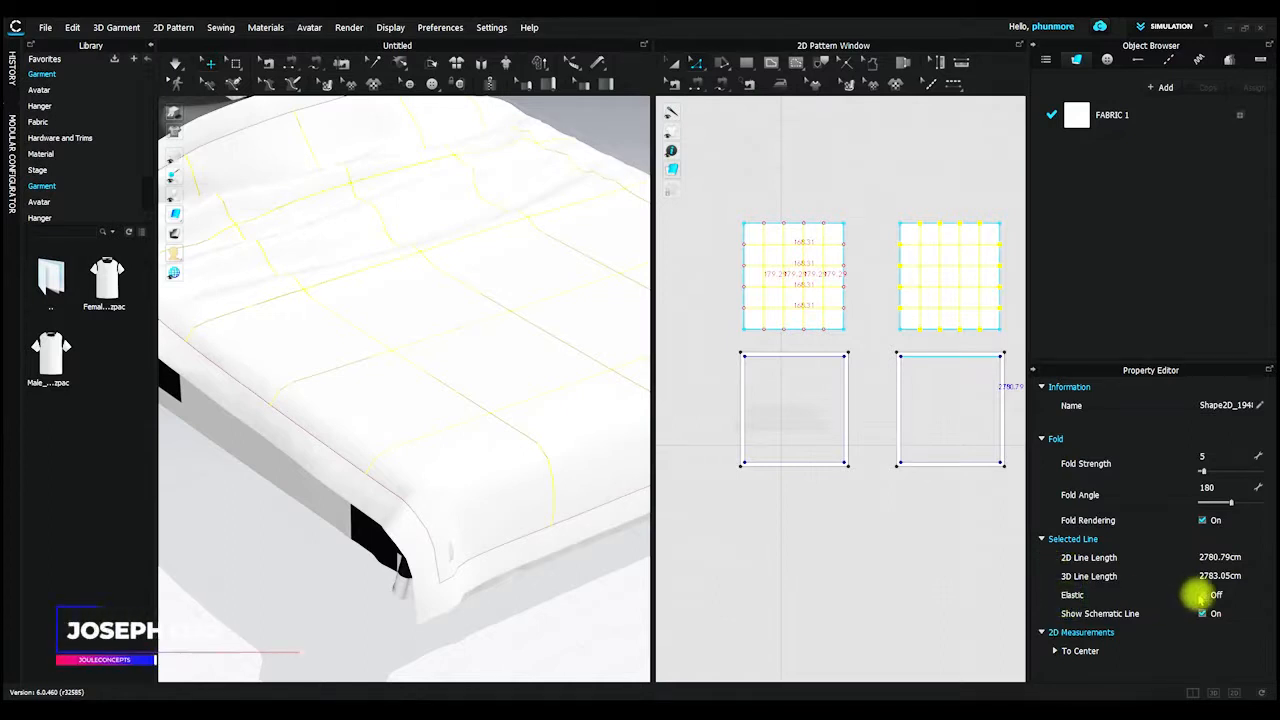
click(1202, 594)
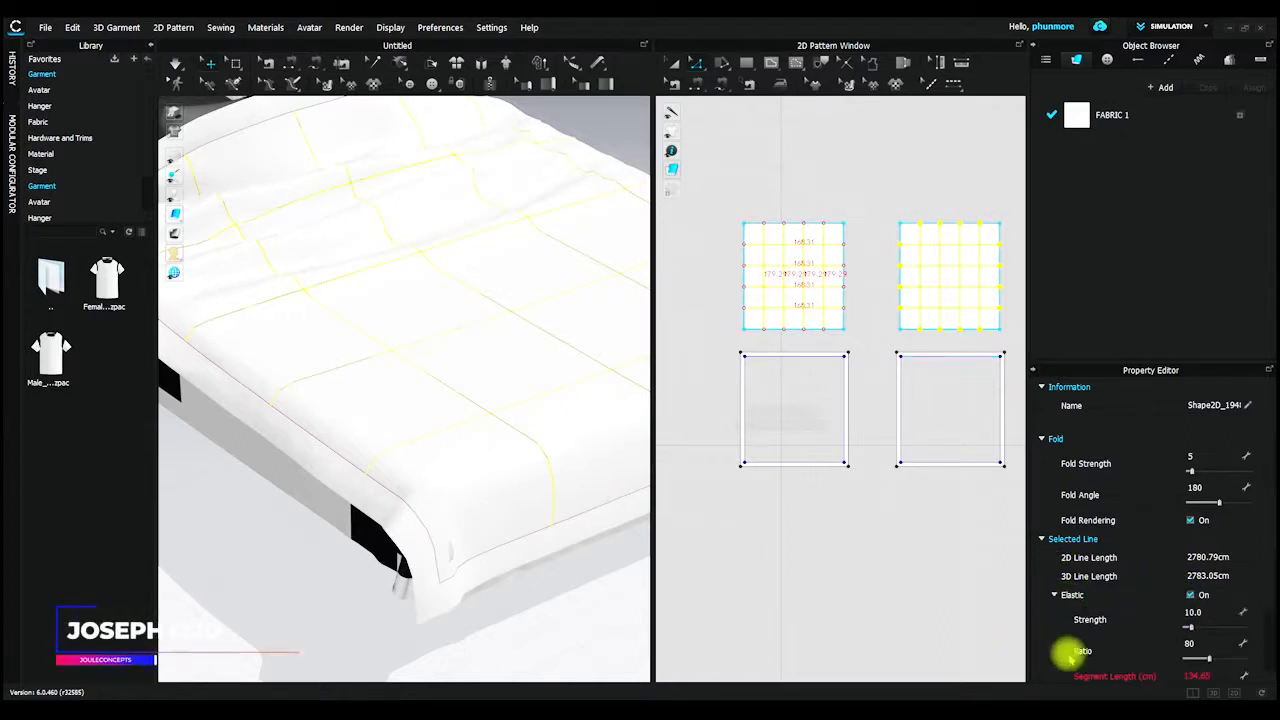
click(1199, 646)
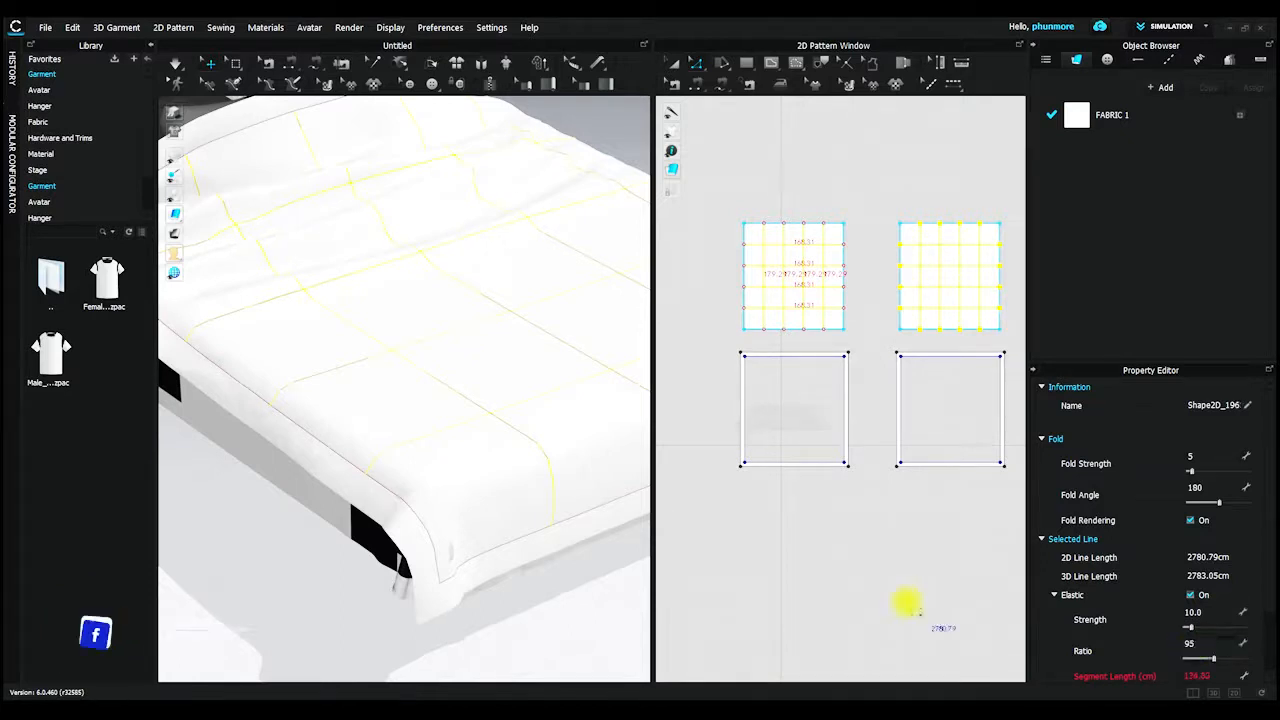
Simulate the cover and examine from several angles how the elastic grid lines gather the fabric.
scroll(372, 400, down, 4)
right_drag(396, 372, 490, 430)
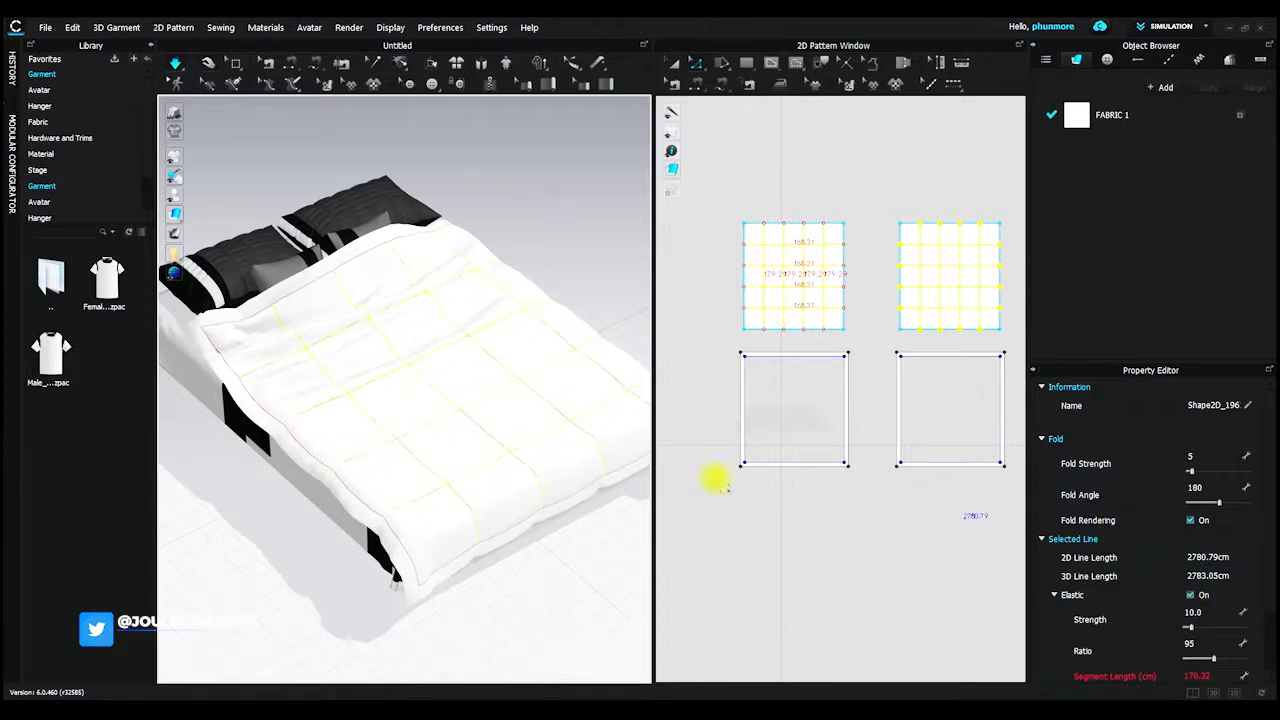
mouse_move(490, 405)
right_down()
mouse_move(437, 386)
mouse_move(469, 404)
right_up()
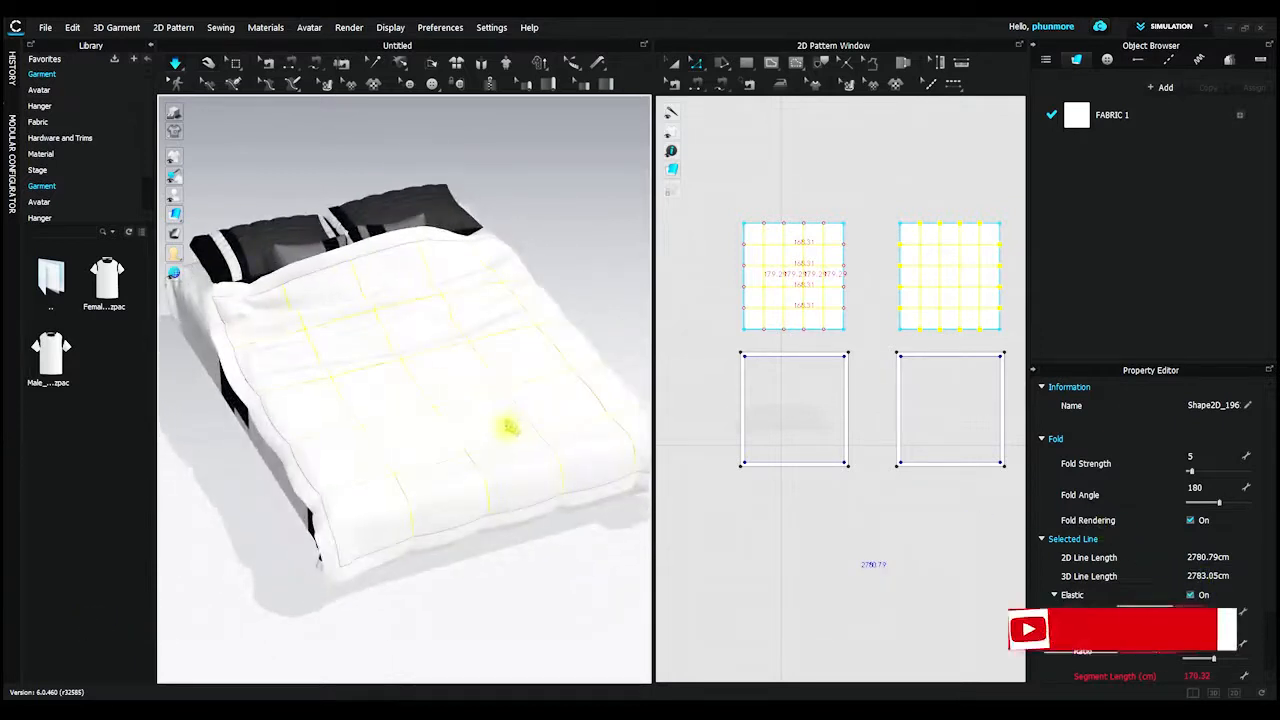
scroll(483, 404, up, 5)
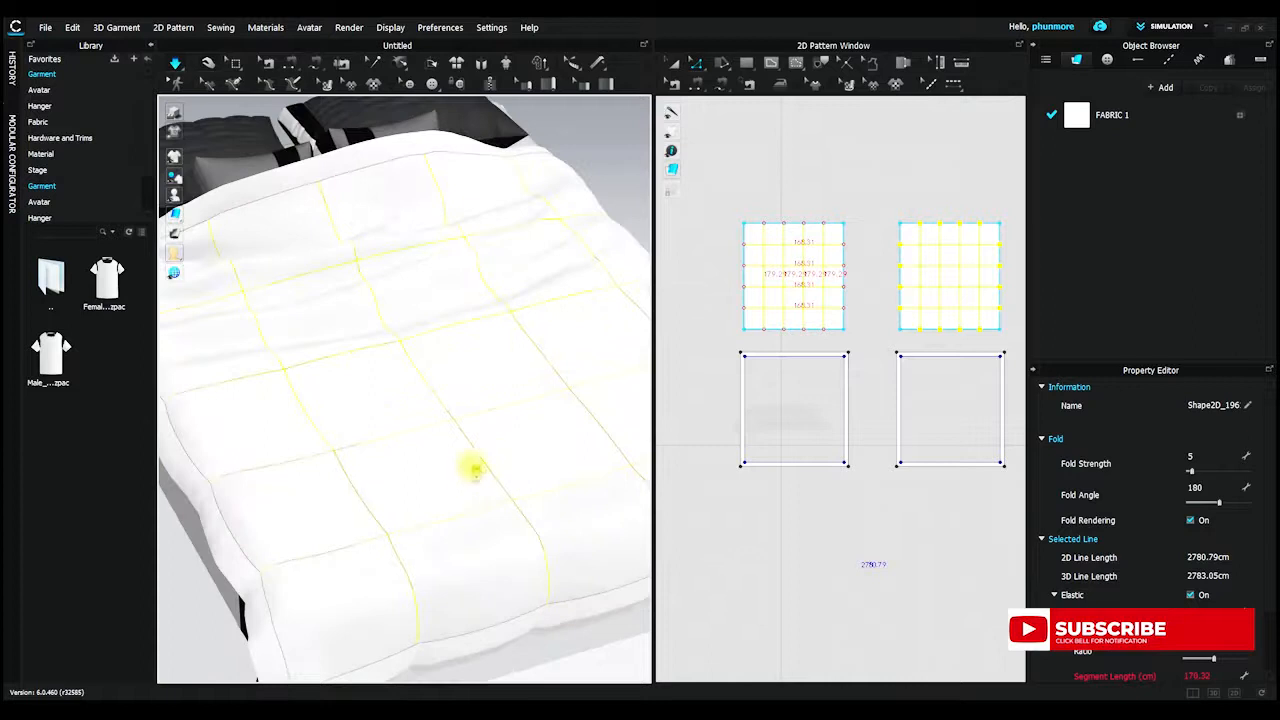
scroll(475, 468, down, 2)
right_drag(478, 465, 526, 449)
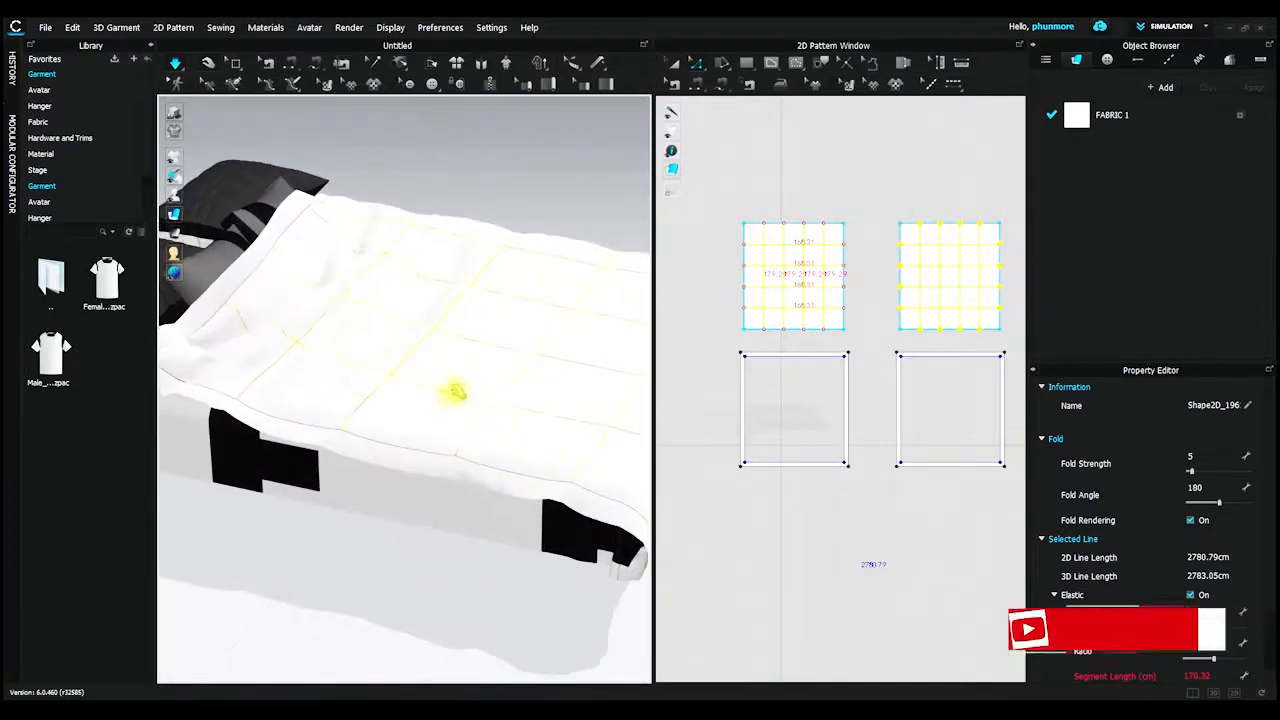
right_drag(376, 314, 300, 352)
scroll(1120, 578, down, 2)
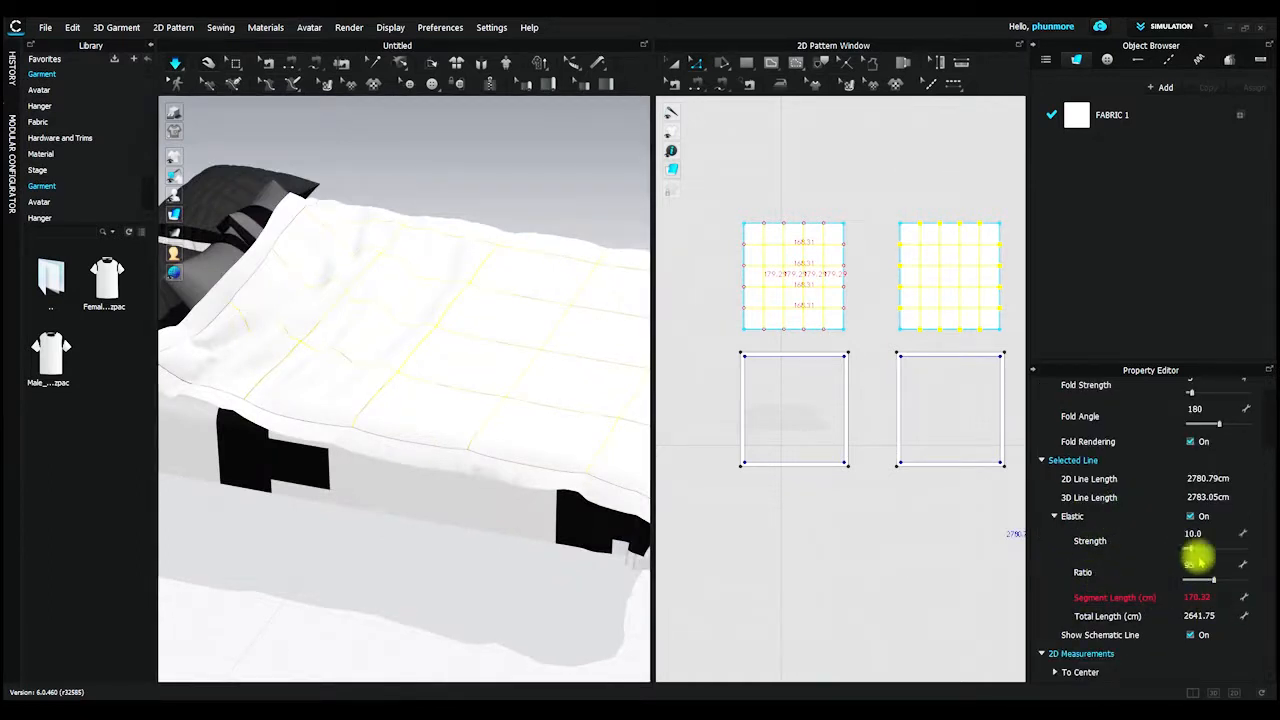
right_drag(572, 375, 445, 367)
right_drag(445, 413, 497, 404)
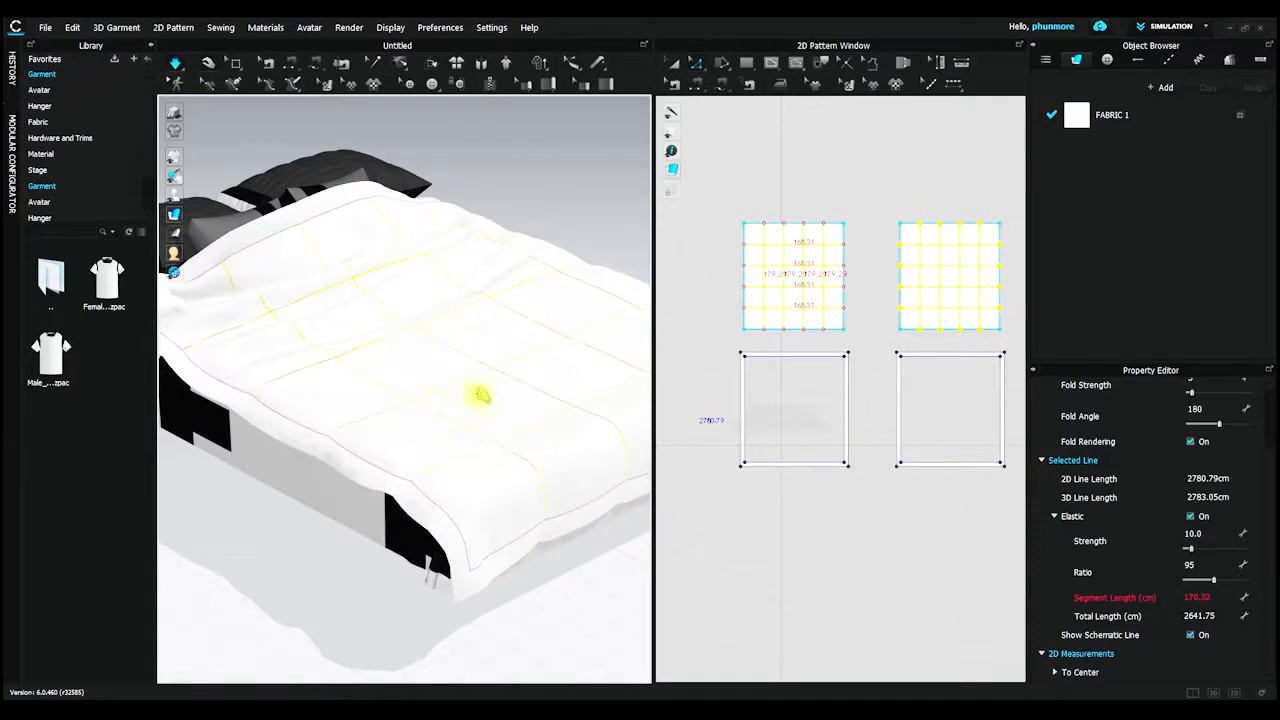
Set the Pressure of both gridded panels to 2 and inspect the quilted squares up close.
click(675, 62)
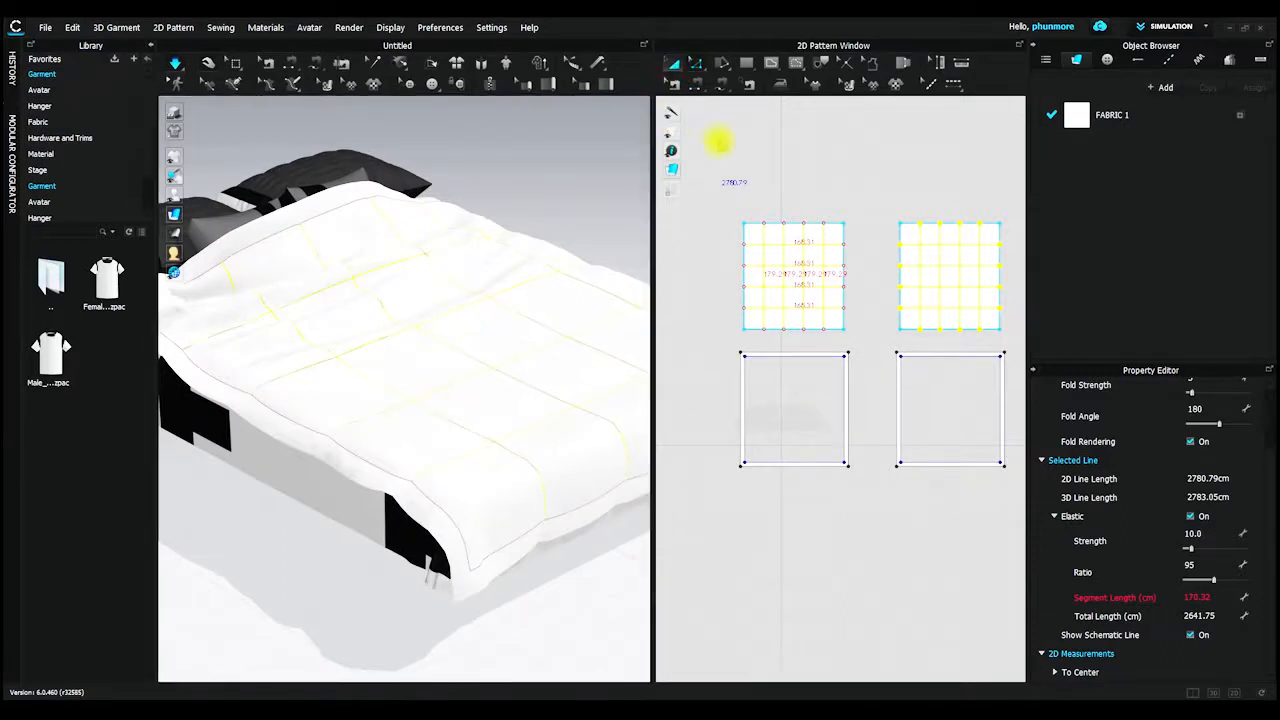
drag(716, 188, 832, 253)
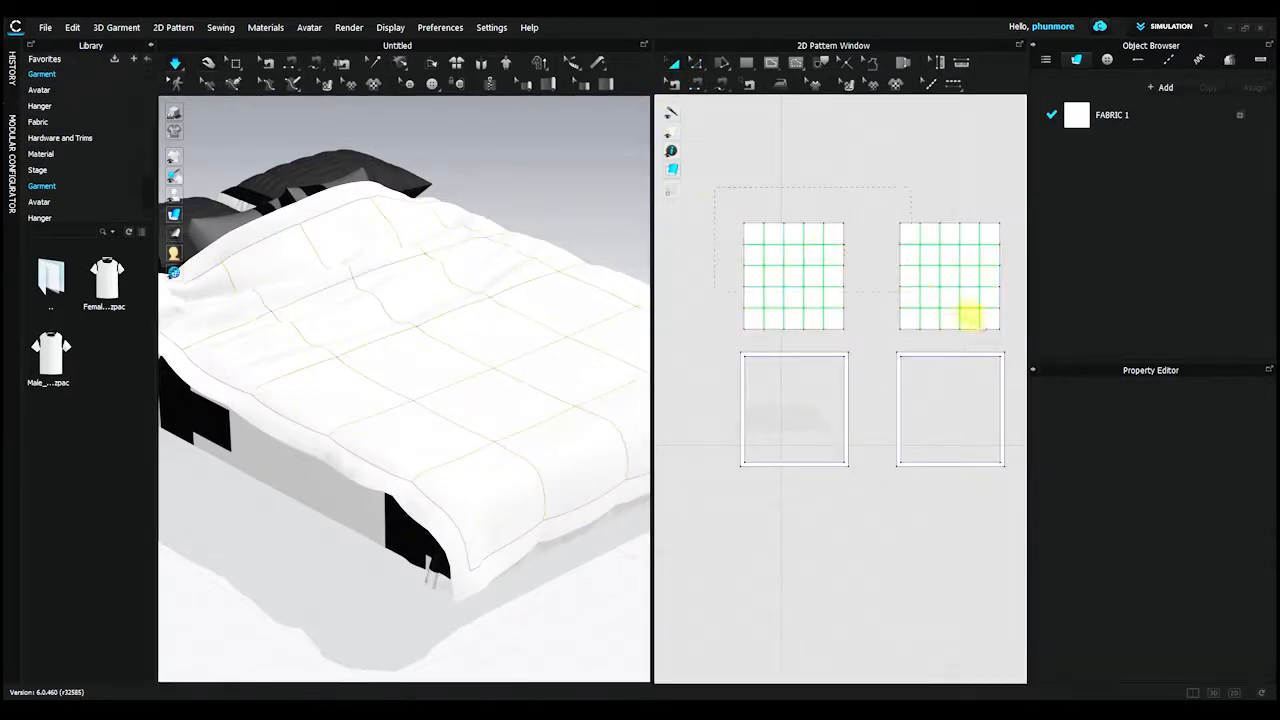
drag(1030, 340, 1030, 341)
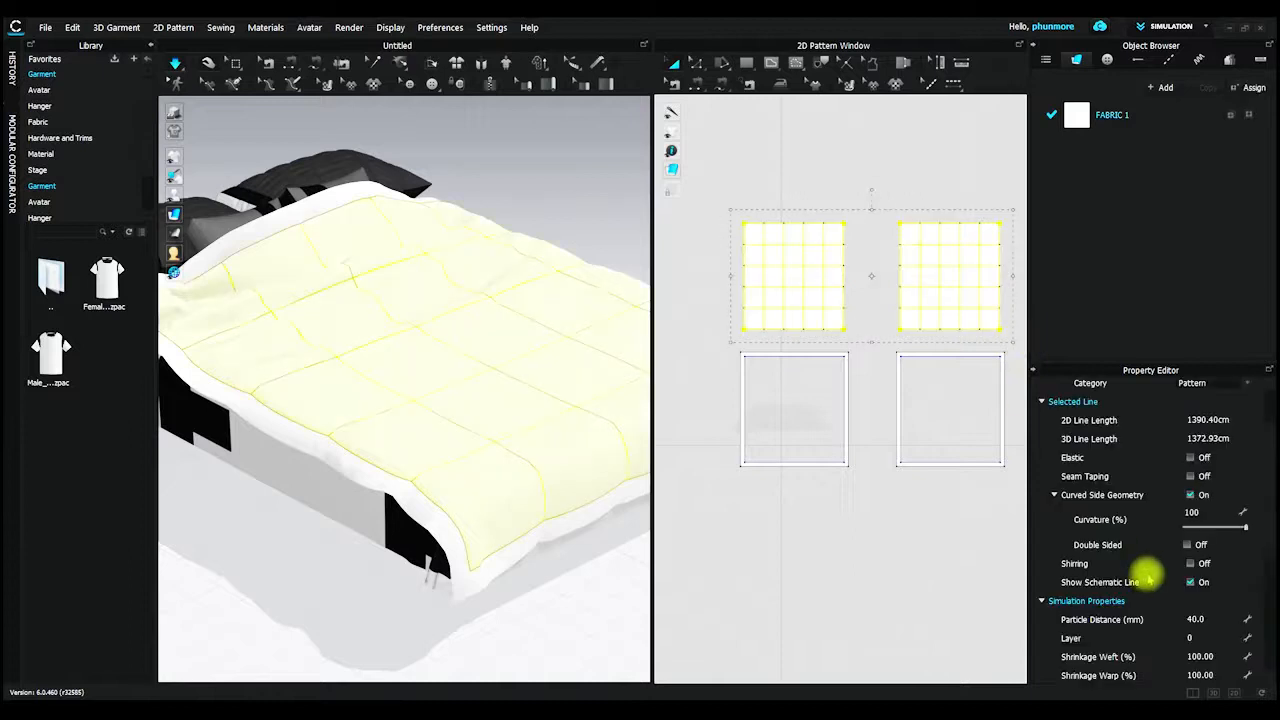
scroll(1085, 550, down, 3)
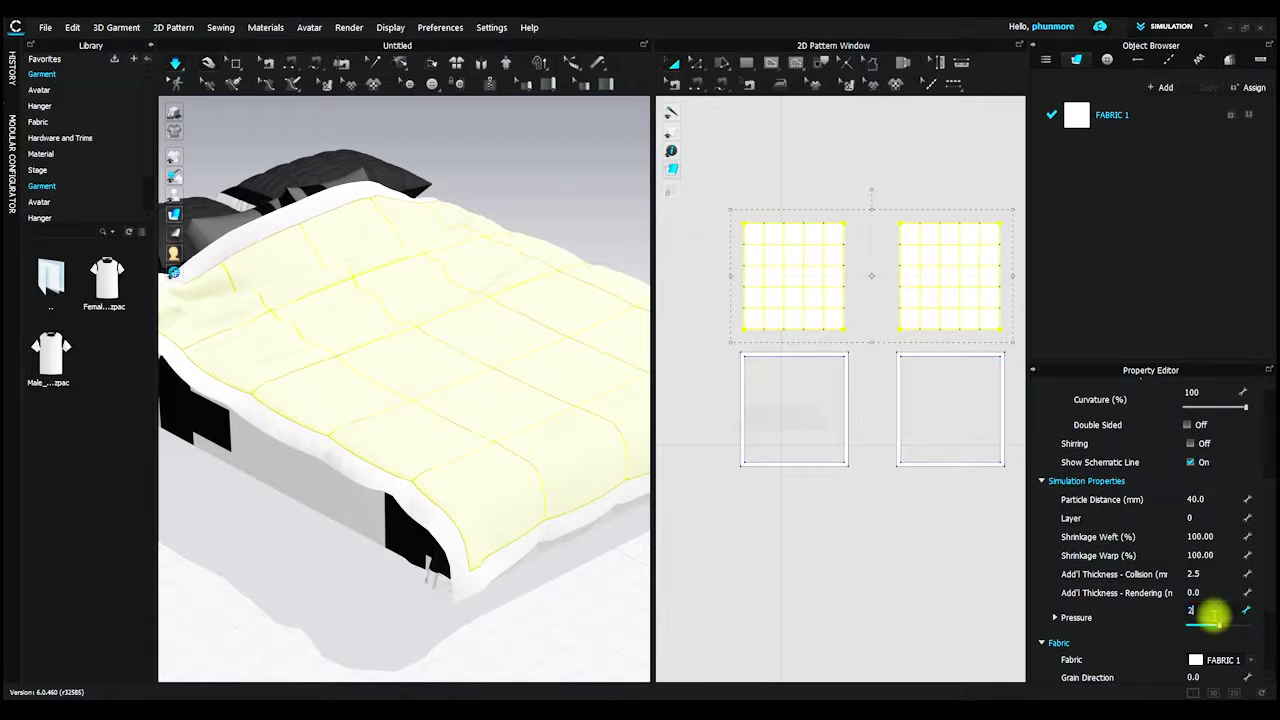
right_drag(337, 294, 441, 383)
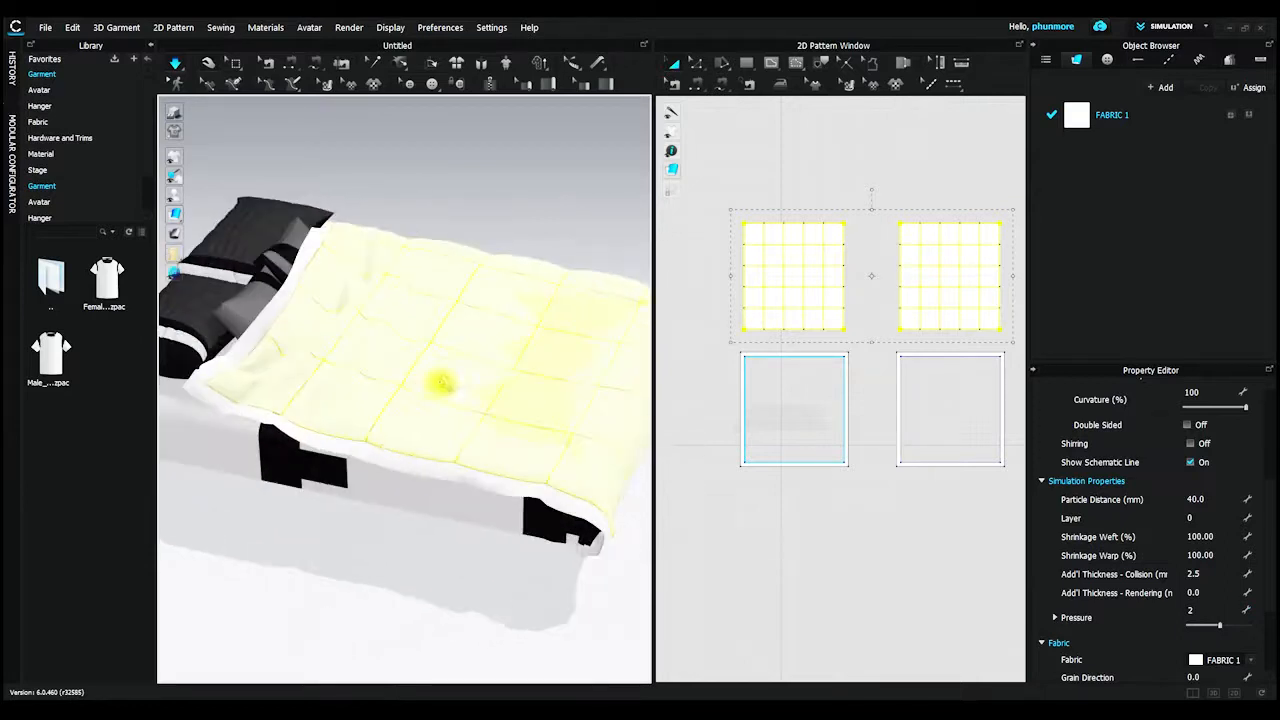
scroll(532, 360, up, 4)
middle_drag(537, 360, 383, 331)
scroll(420, 332, up, 2)
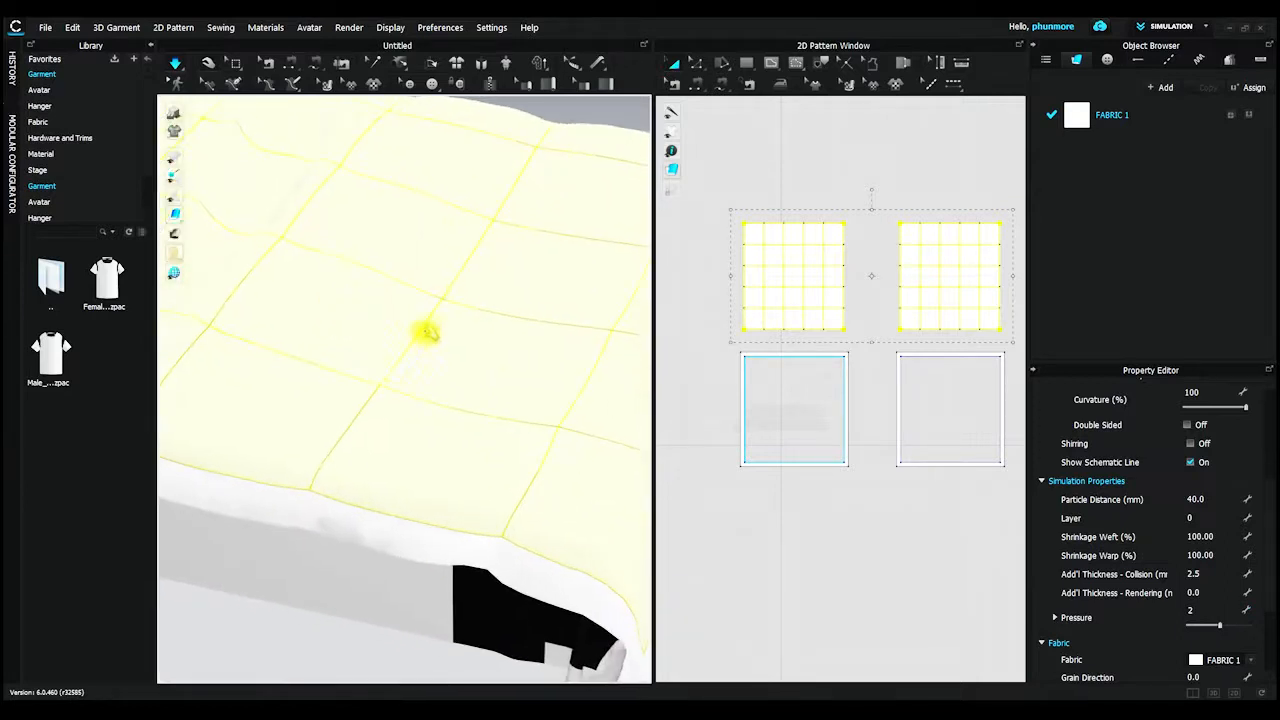
Examine the pressurized quilted squares and the cover's hanging edges from several angles around the bed.
scroll(409, 330, down, 1)
right_drag(407, 330, 428, 347)
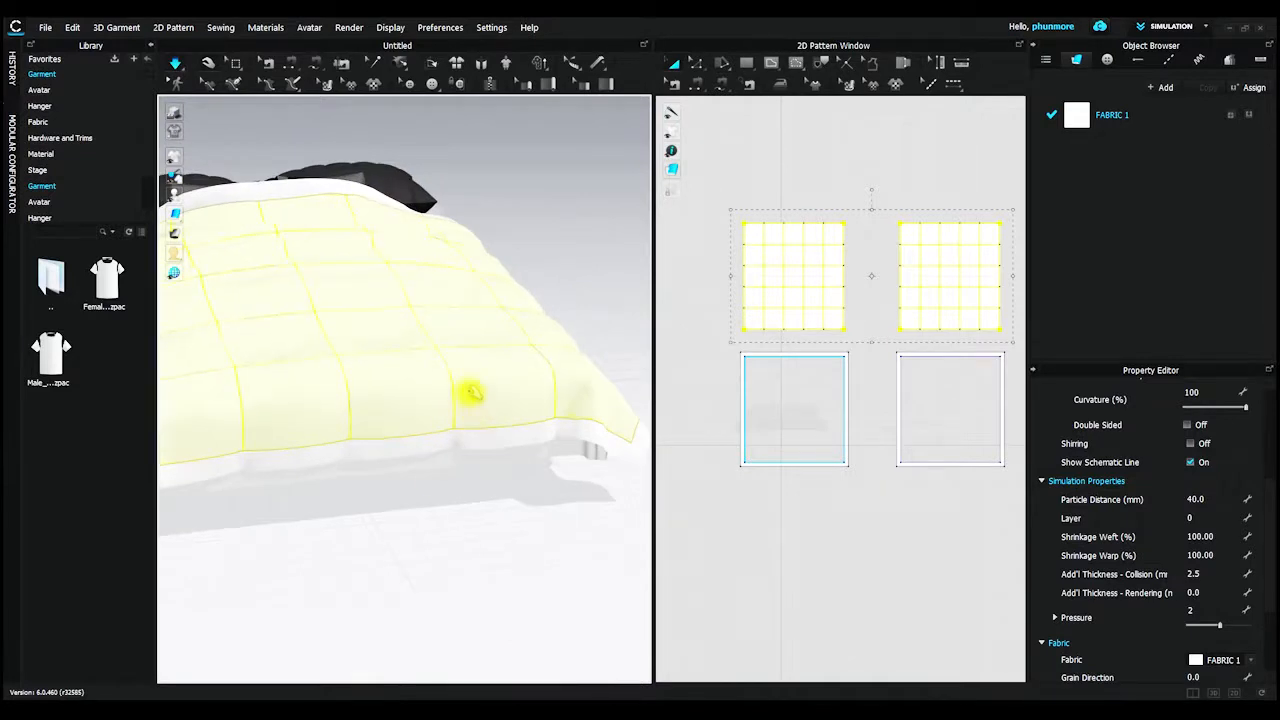
right_drag(430, 371, 396, 372)
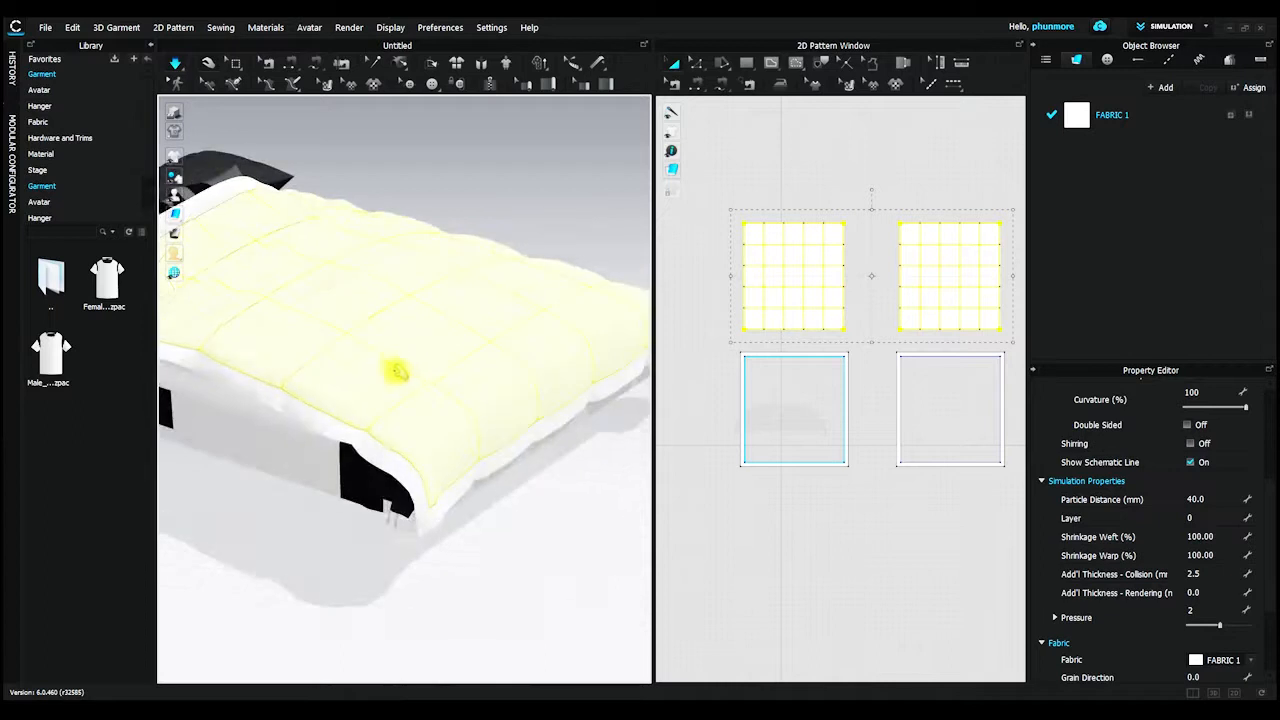
right_drag(374, 308, 490, 398)
scroll(410, 292, up, 3)
right_drag(490, 350, 521, 381)
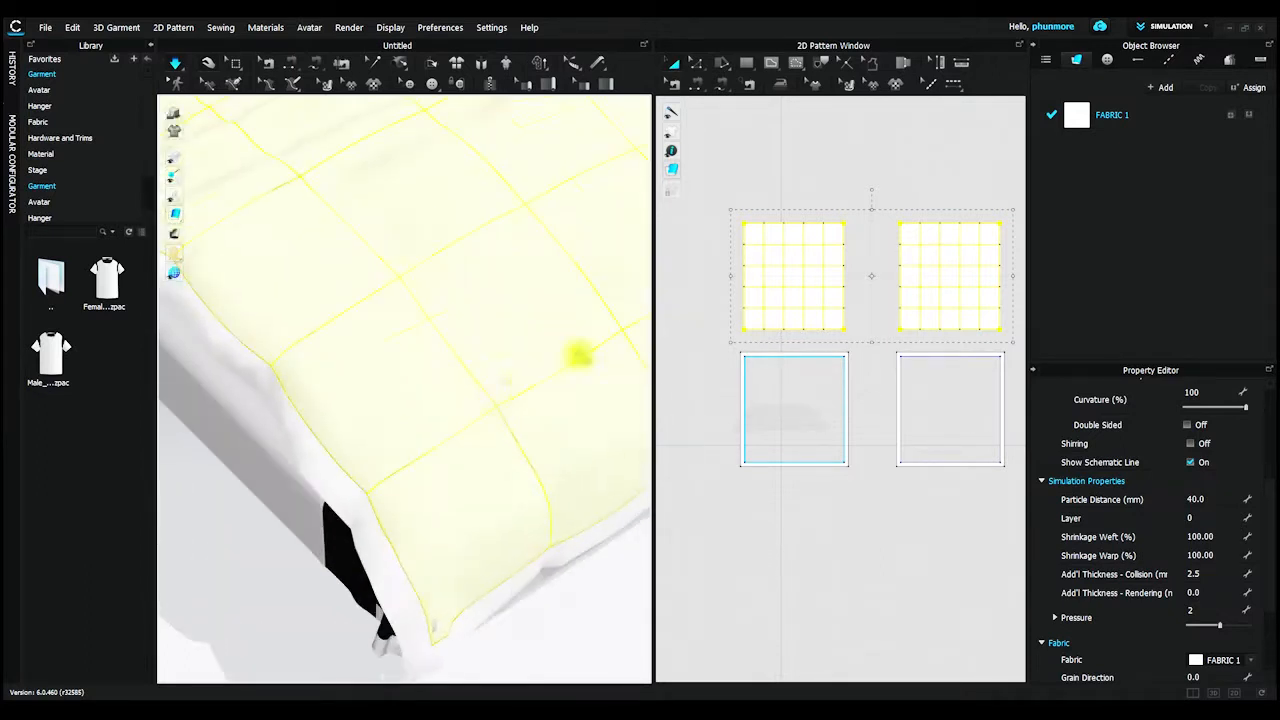
Clear the pattern selection, hide the internal grid lines in the 3D view and inspect the plain quilted surface.
click(785, 163)
right_drag(438, 268, 298, 304)
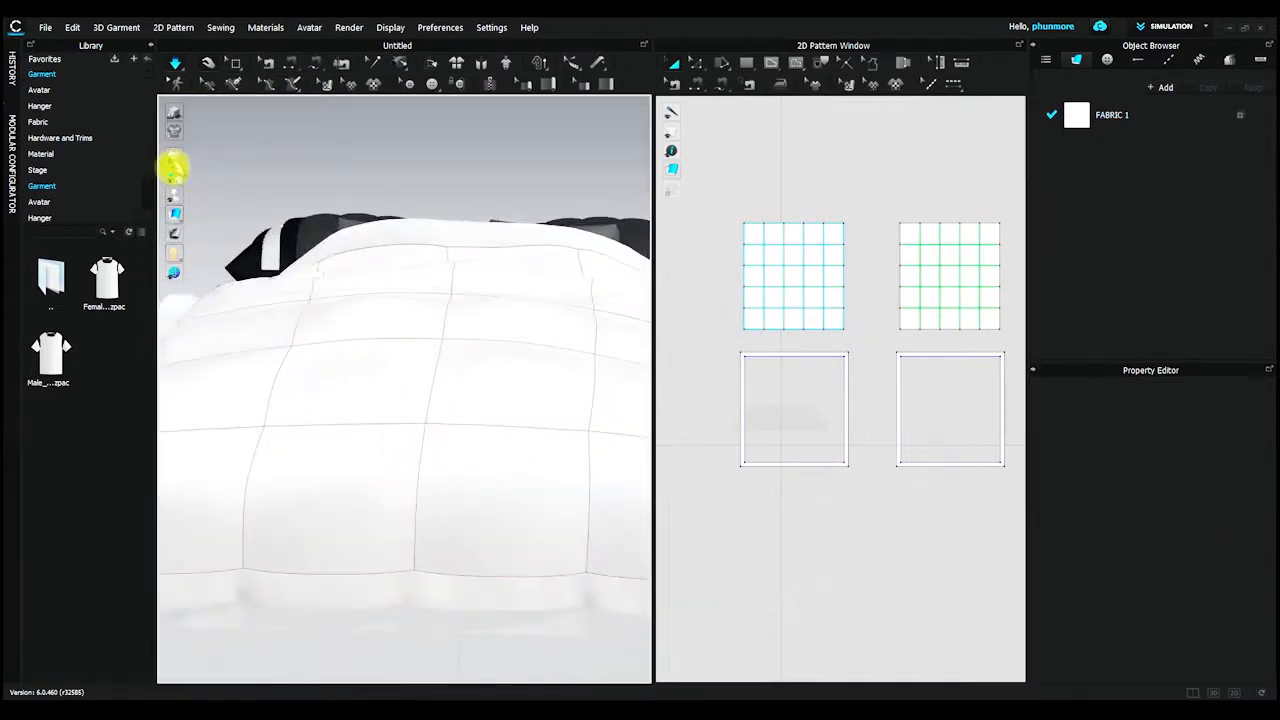
click(229, 157)
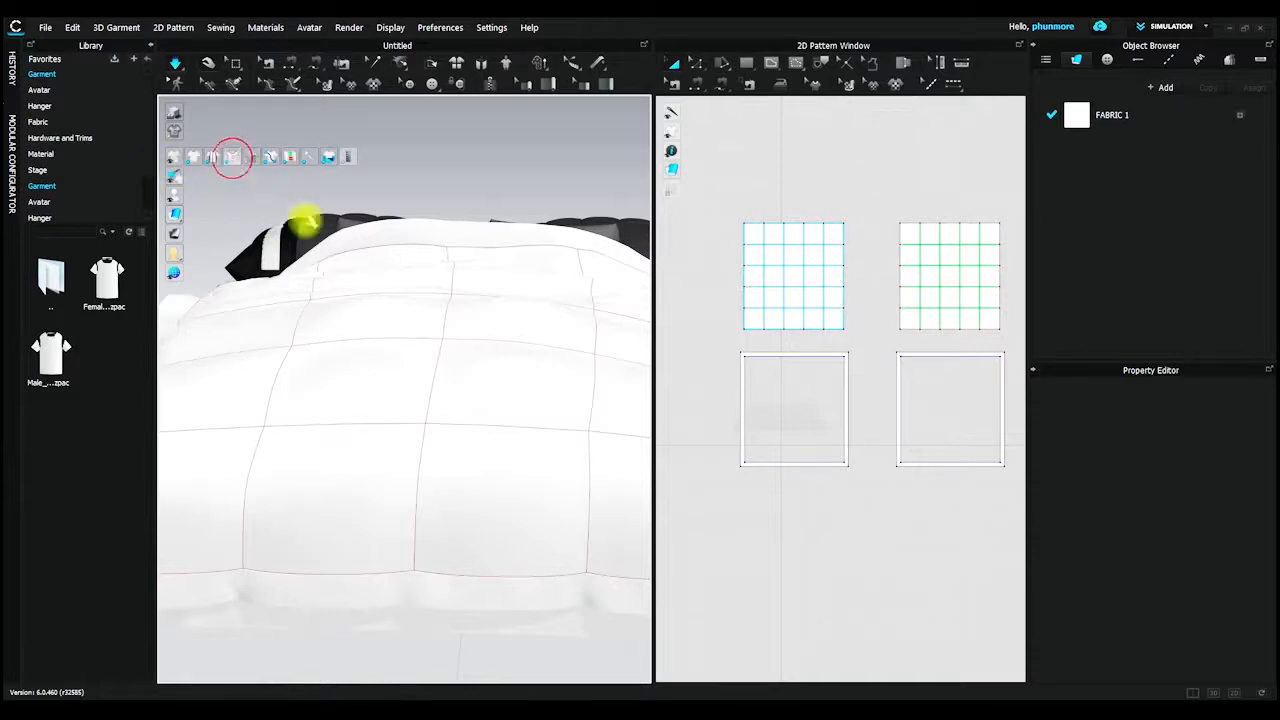
right_drag(486, 343, 400, 320)
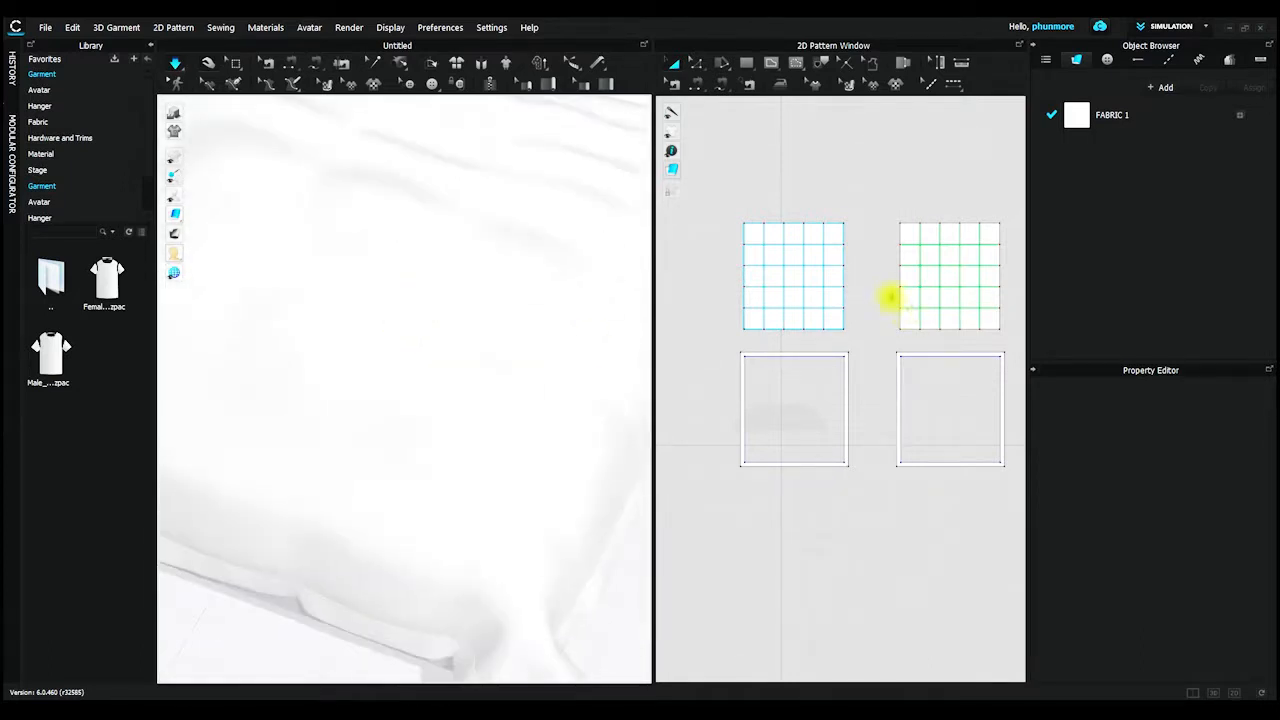
Stop the simulation and select all internal grid lines on both quilted panels with Edit Pattern.
click(792, 264)
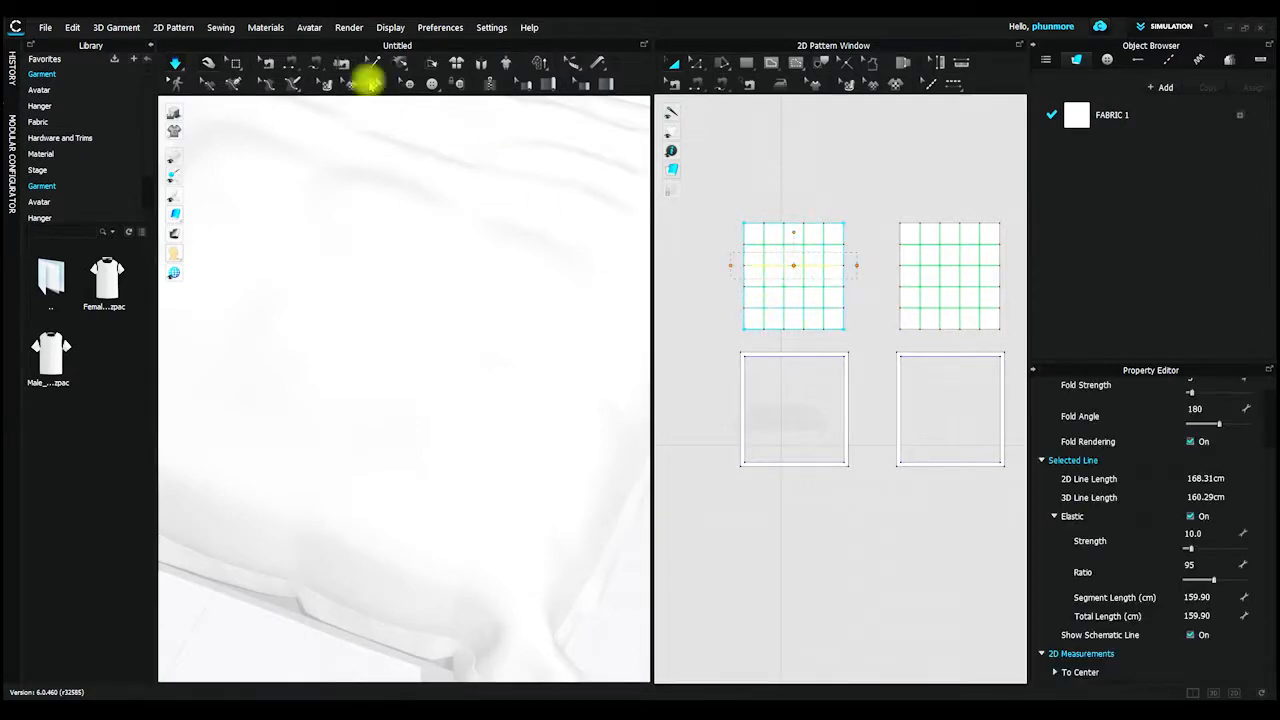
click(175, 68)
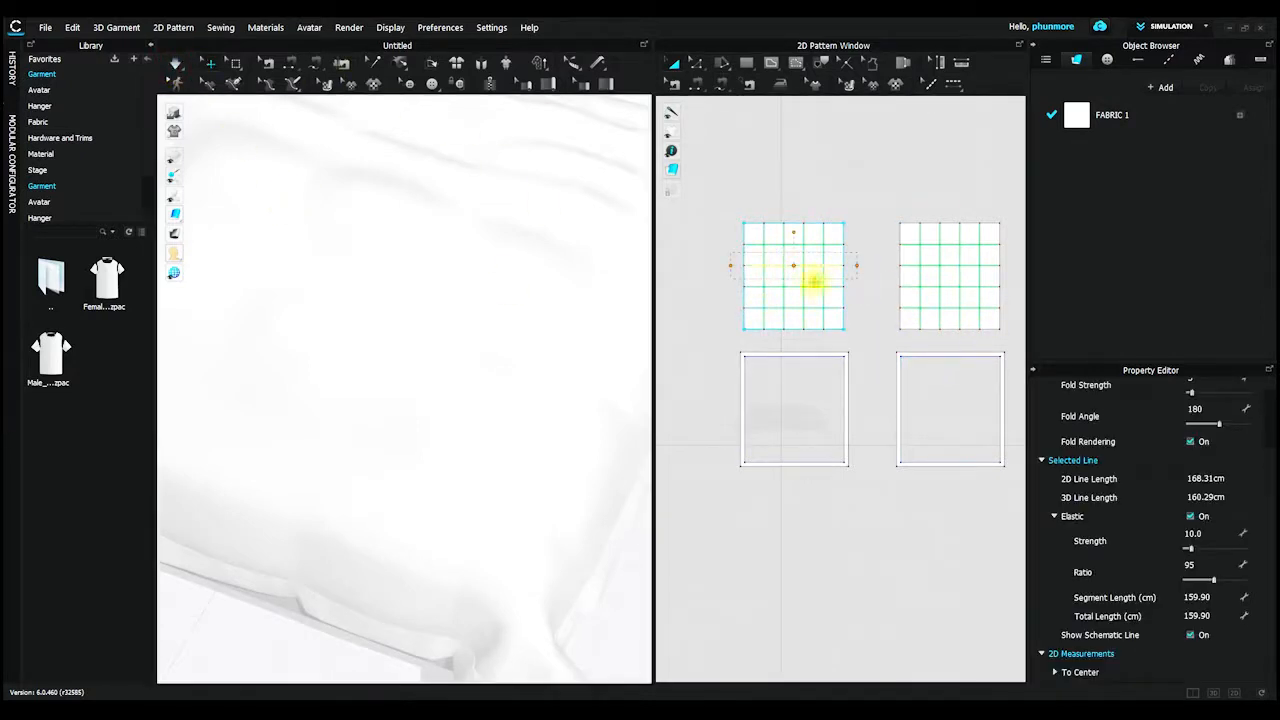
drag(794, 287, 797, 287)
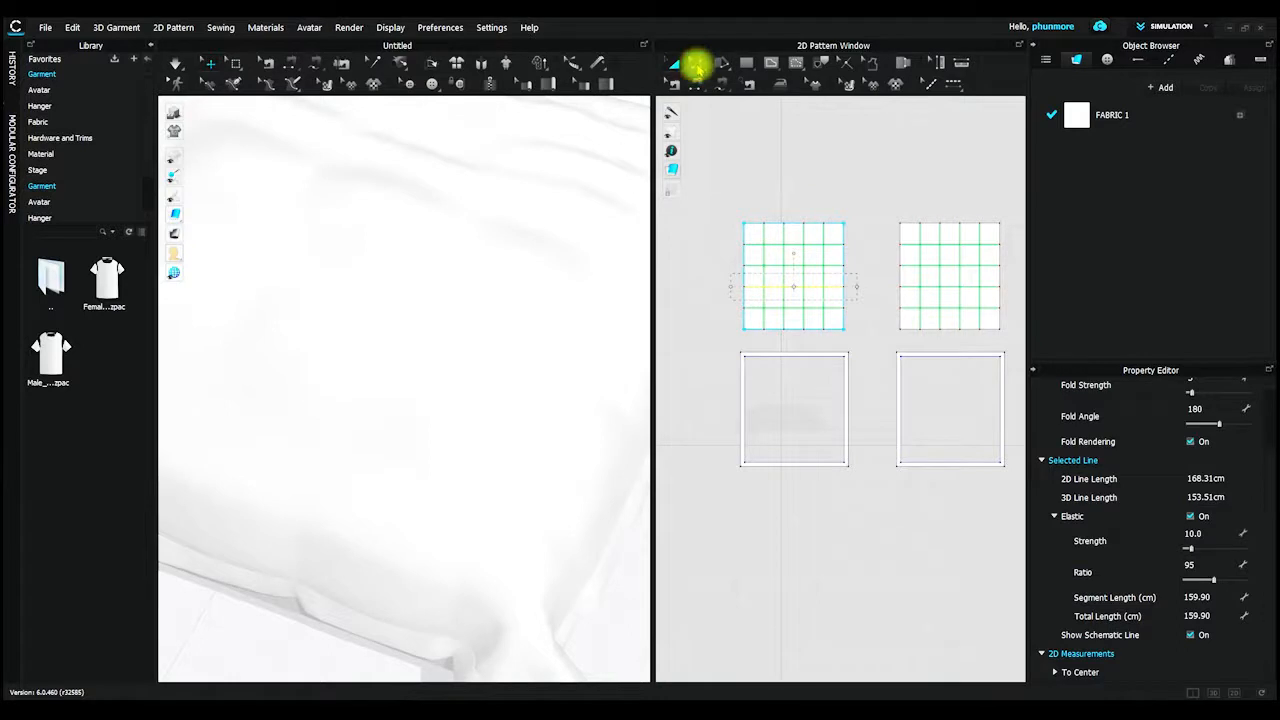
click(698, 65)
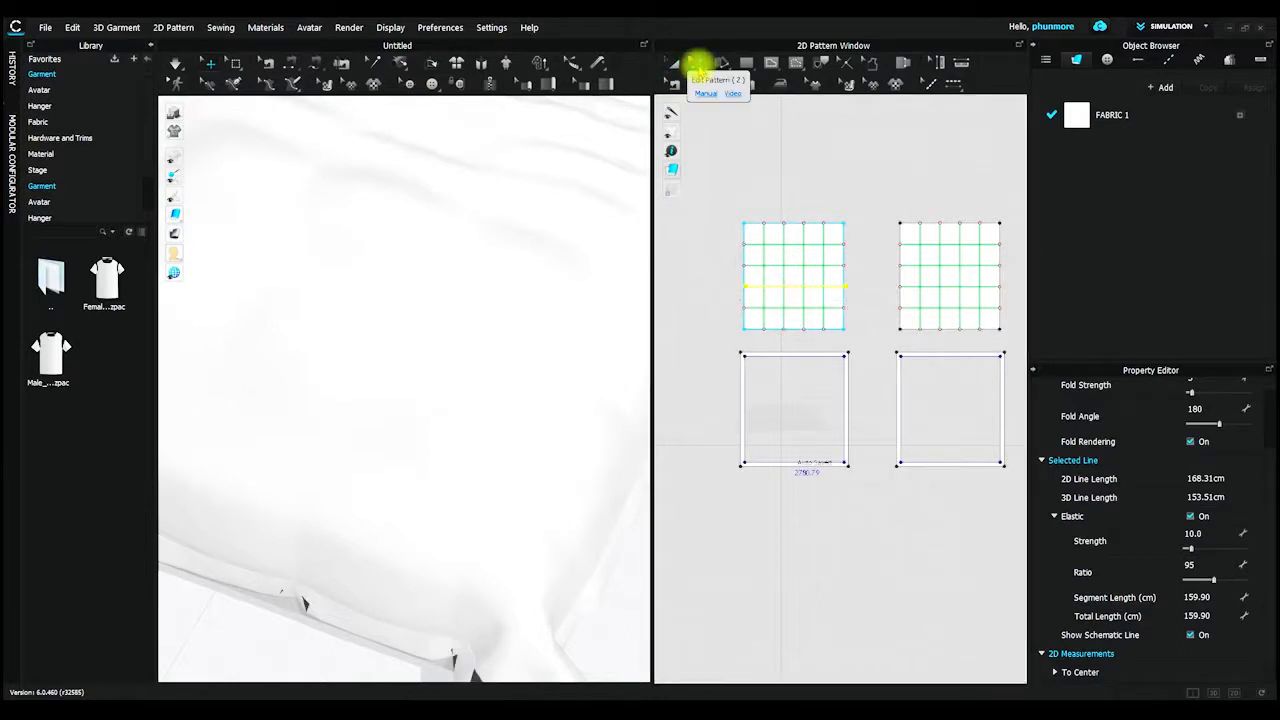
double_click(801, 290)
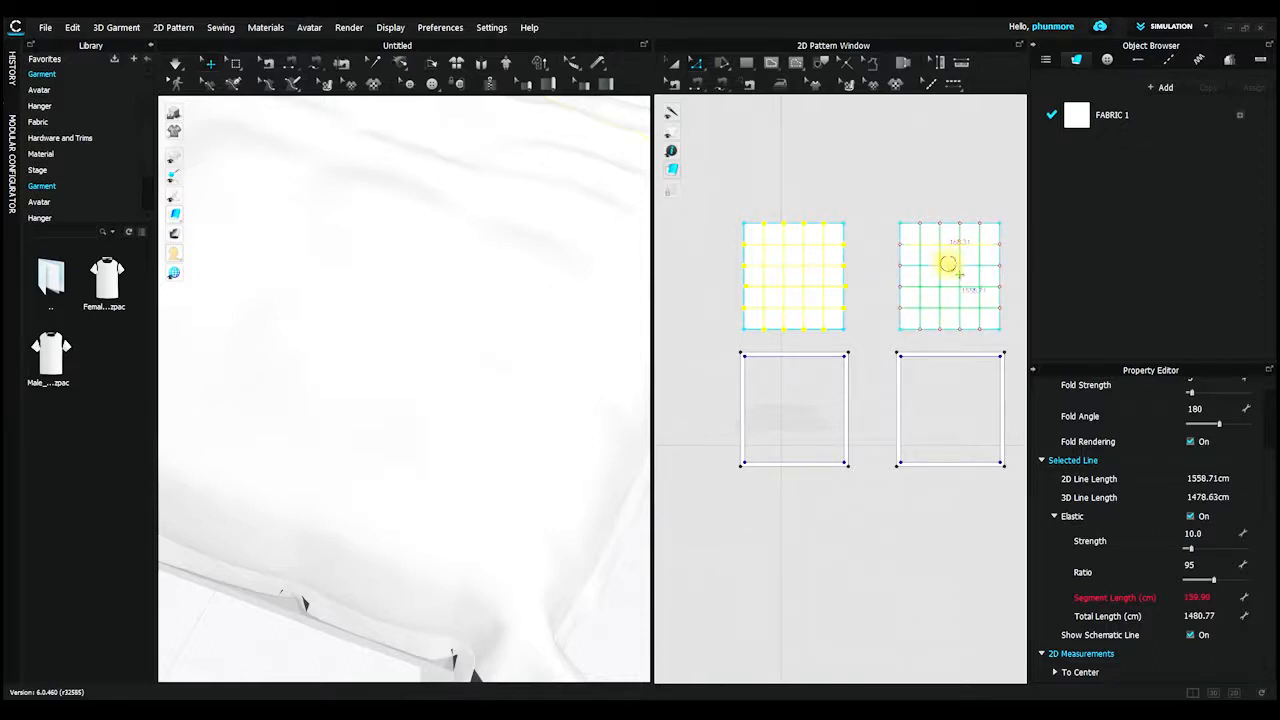
shift+click(957, 306)
shift+click(971, 308)
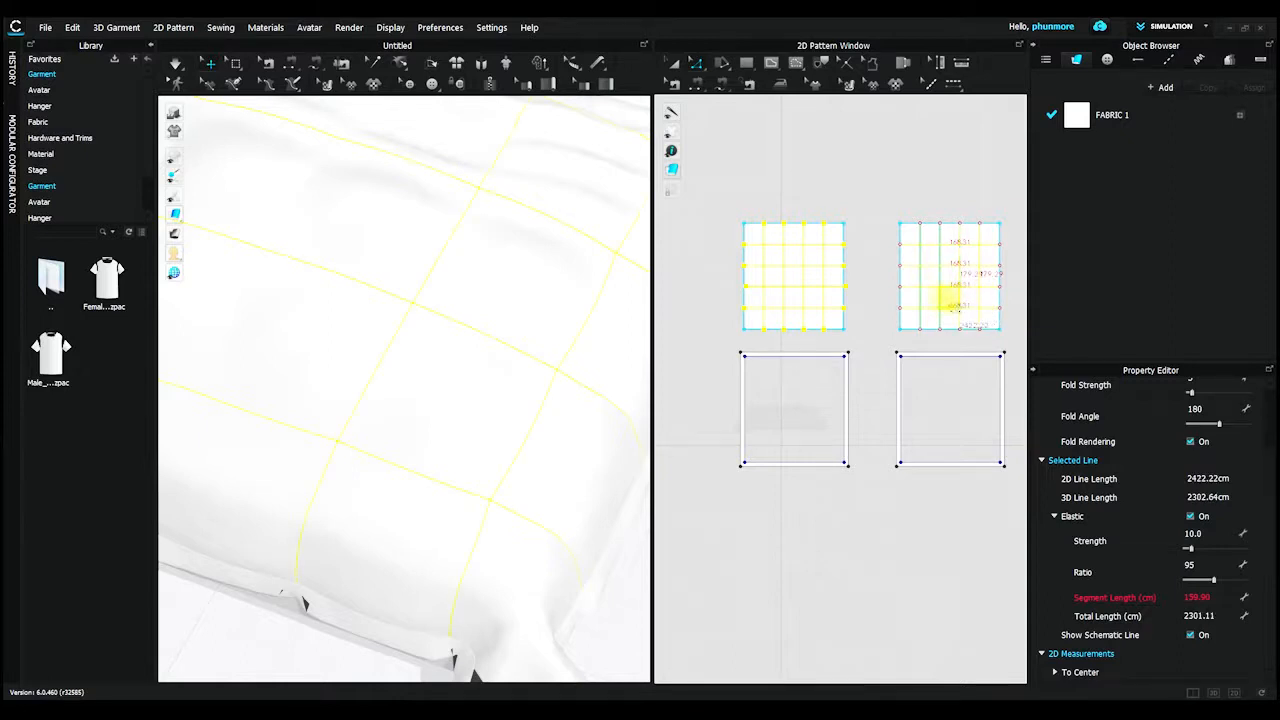
shift+click(921, 299)
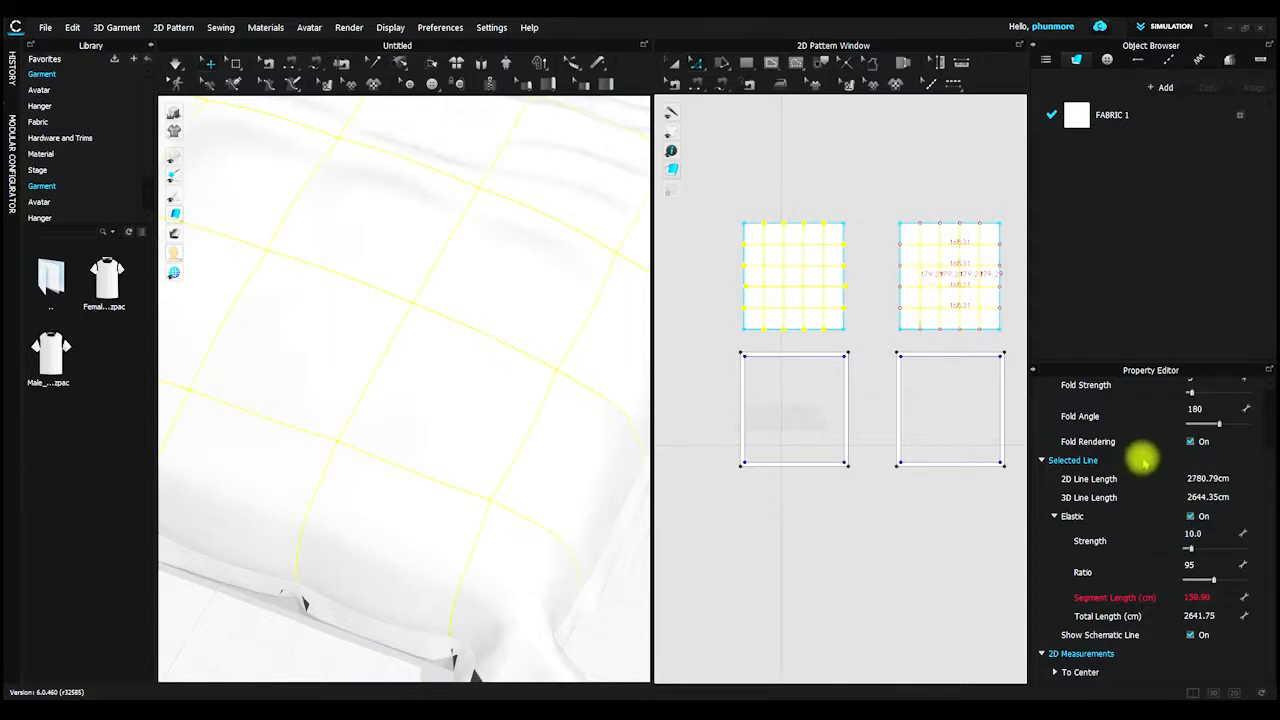
Set the Fold Angle to 160 and the elastic Ratio to 92 for the selected grid lines.
scroll(1134, 449, up, 2)
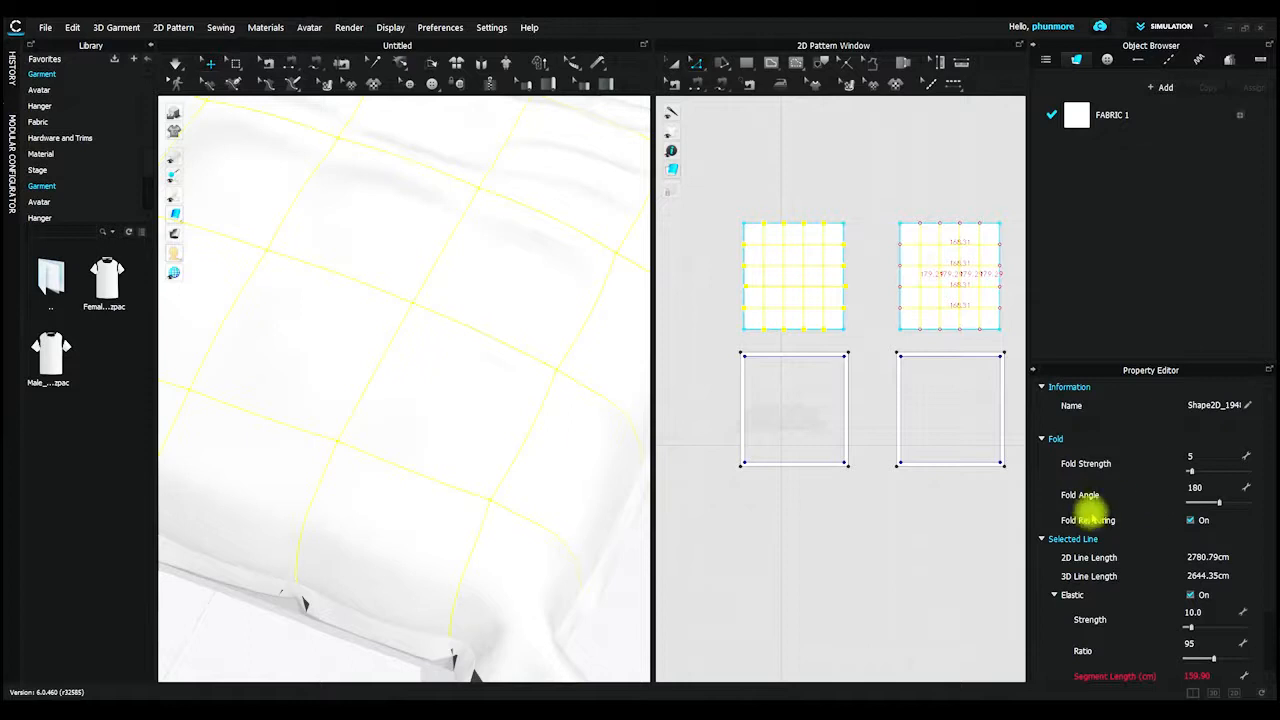
double_click(1197, 488)
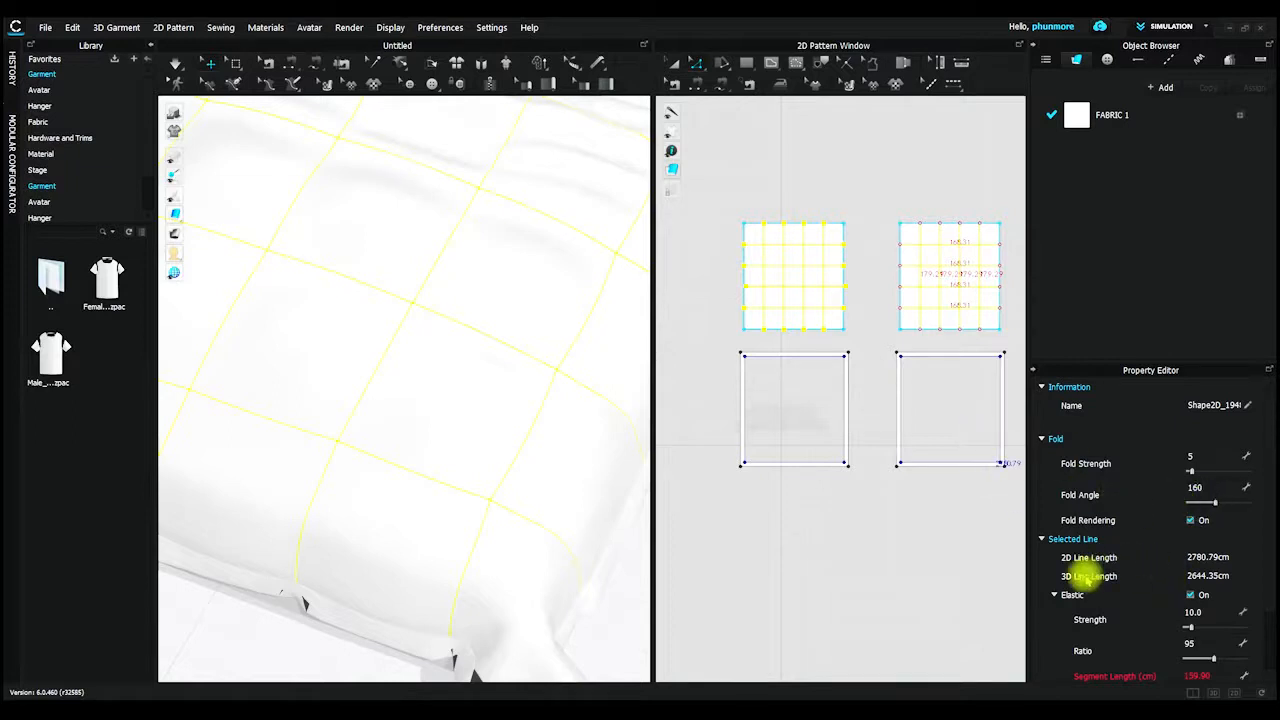
scroll(1082, 575, down, 2)
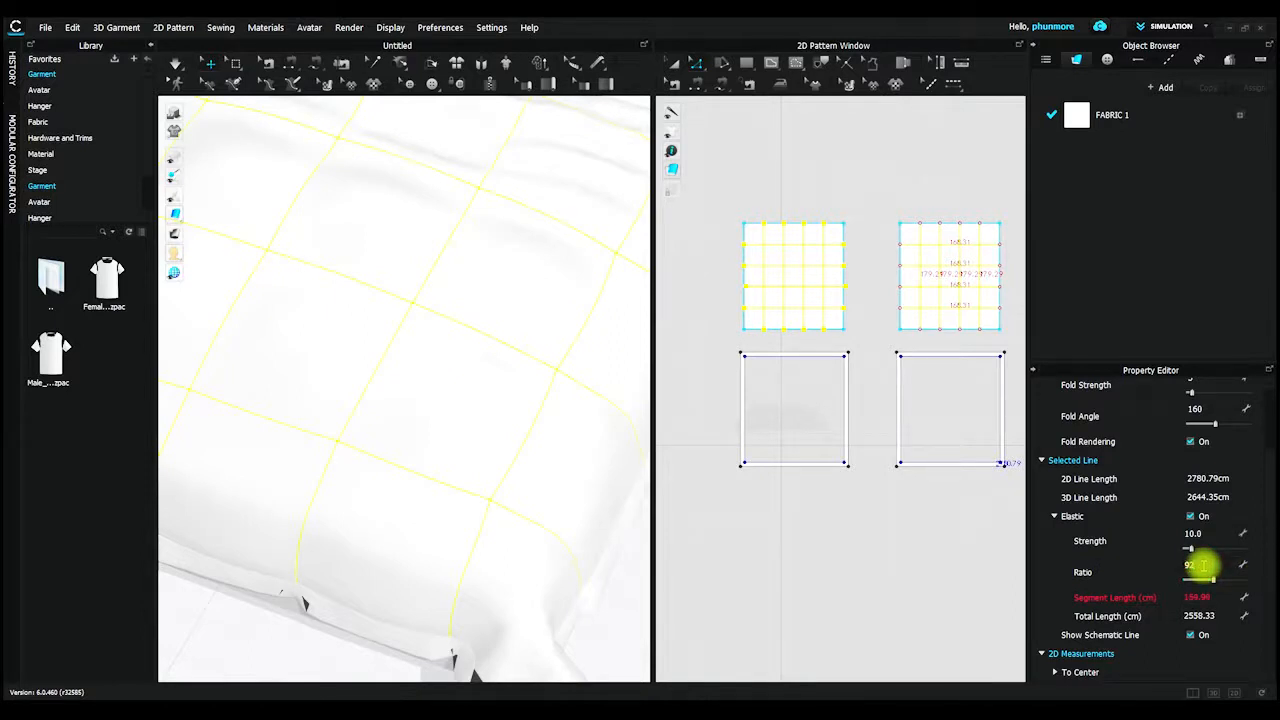
key(Return)
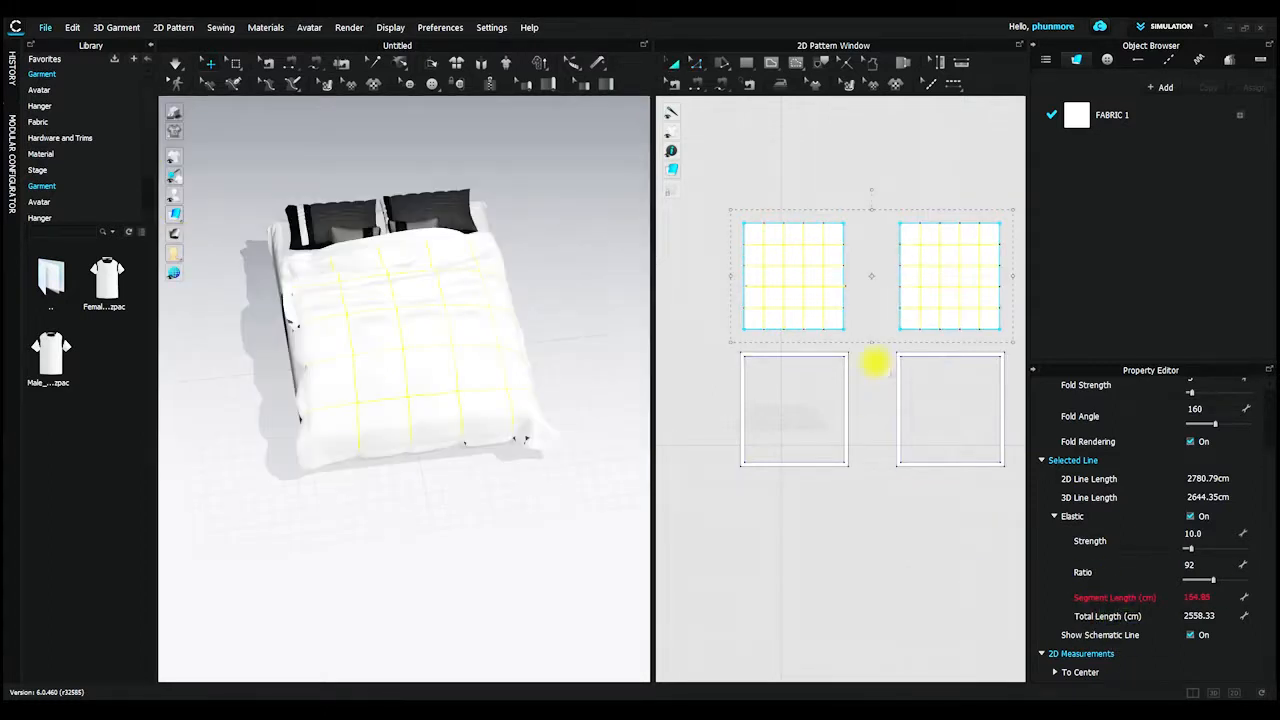
Select all four patterns of the cover and try Smart Arrangement on them.
scroll(874, 363, down, 4)
click(735, 243)
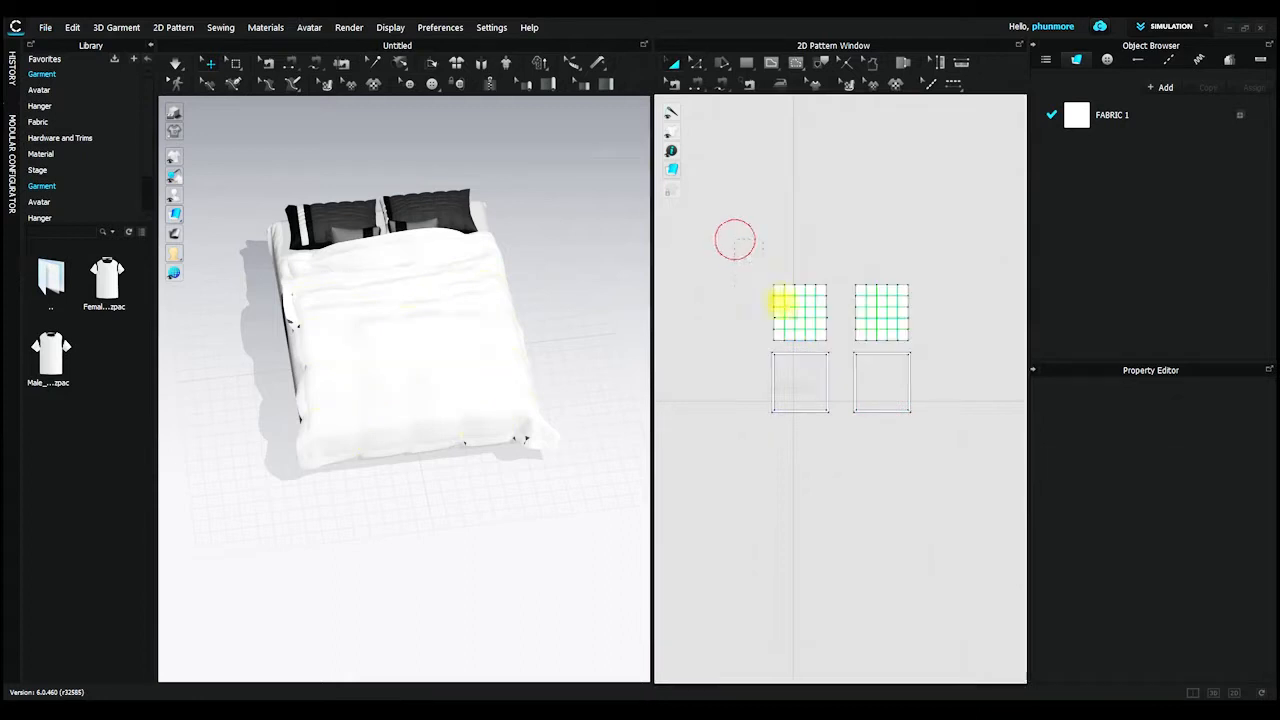
drag(948, 463, 950, 465)
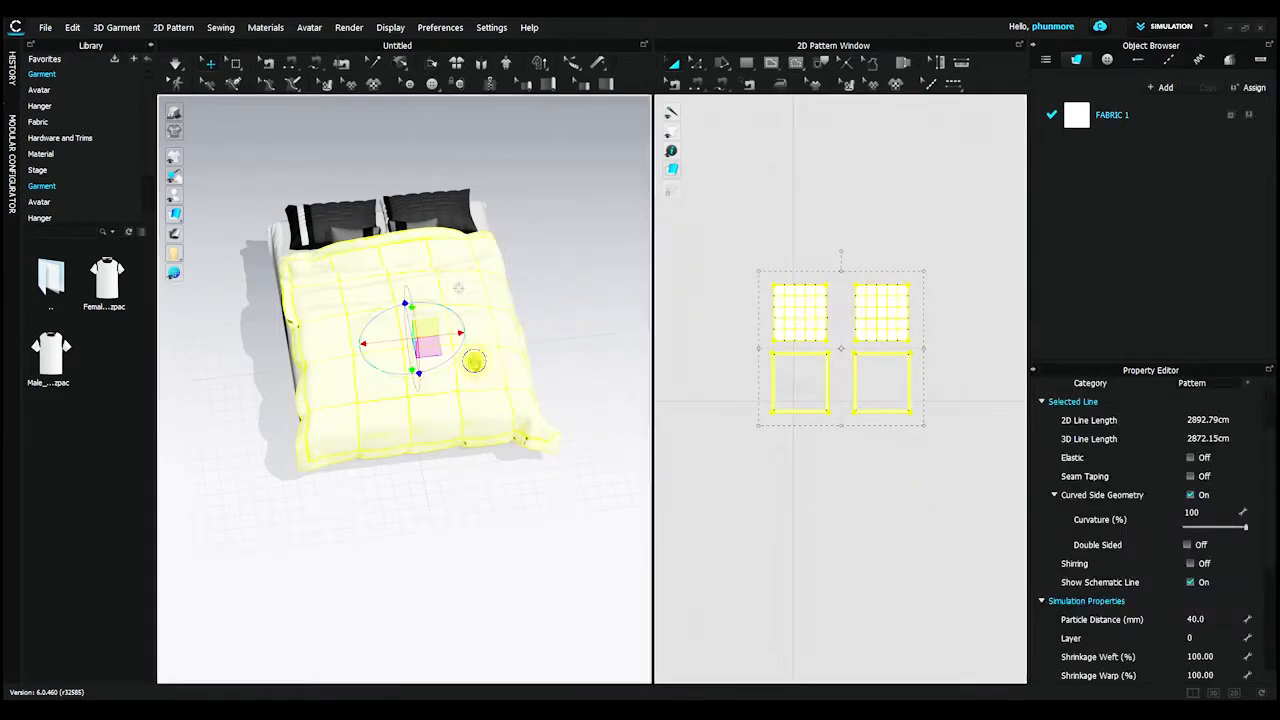
right_click(474, 361)
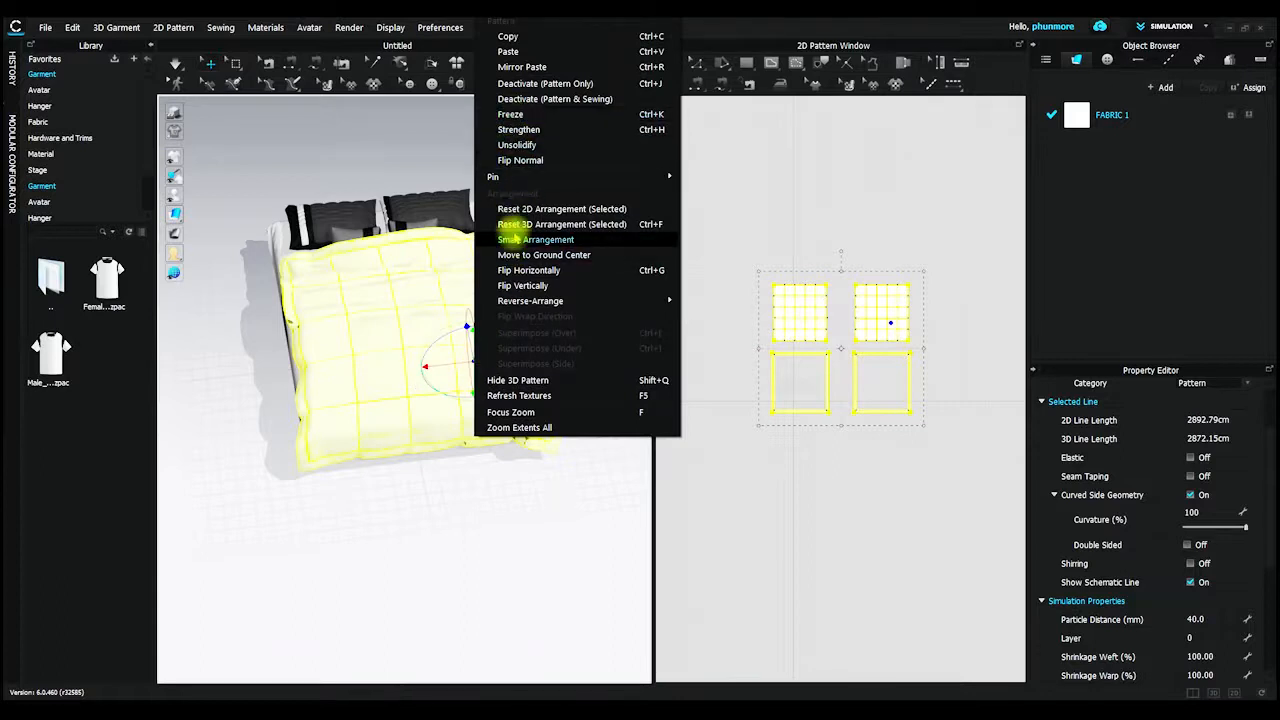
click(525, 240)
right_drag(455, 325, 480, 302)
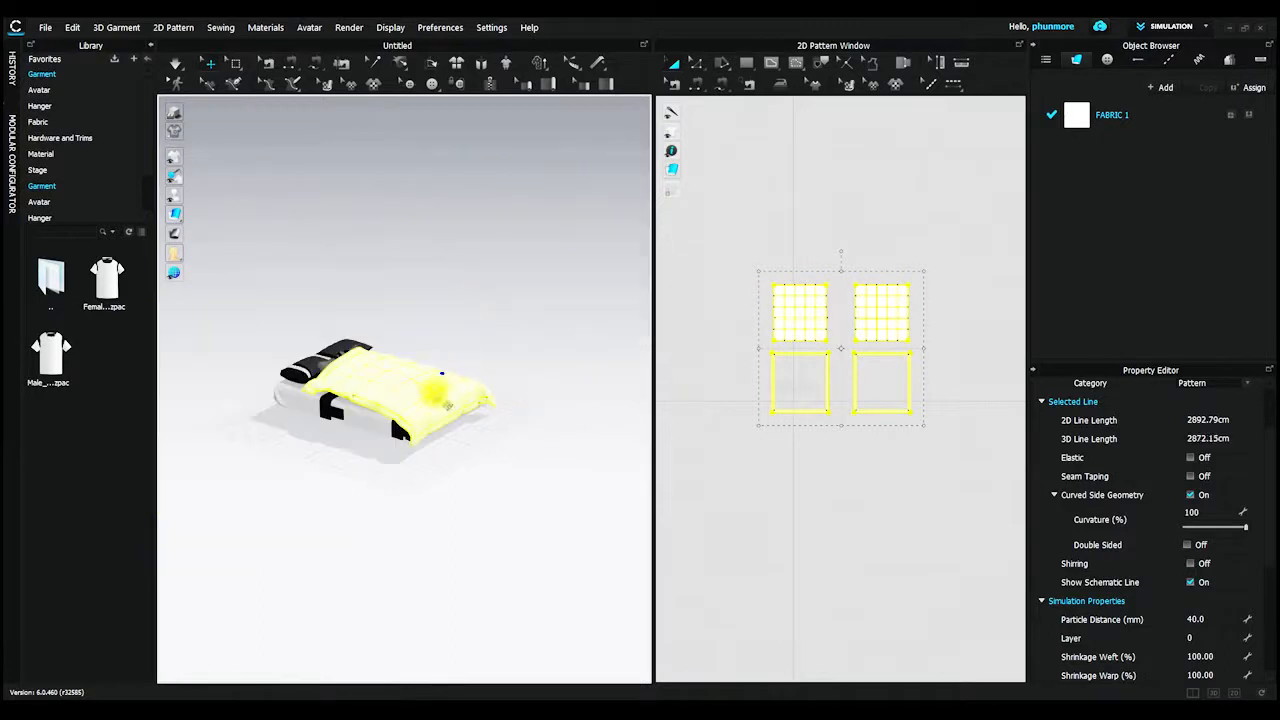
Try Reset 2D Arrangement on the selected patterns, undo it, and clear the selection.
middle_drag(434, 390, 418, 398)
right_click(399, 391)
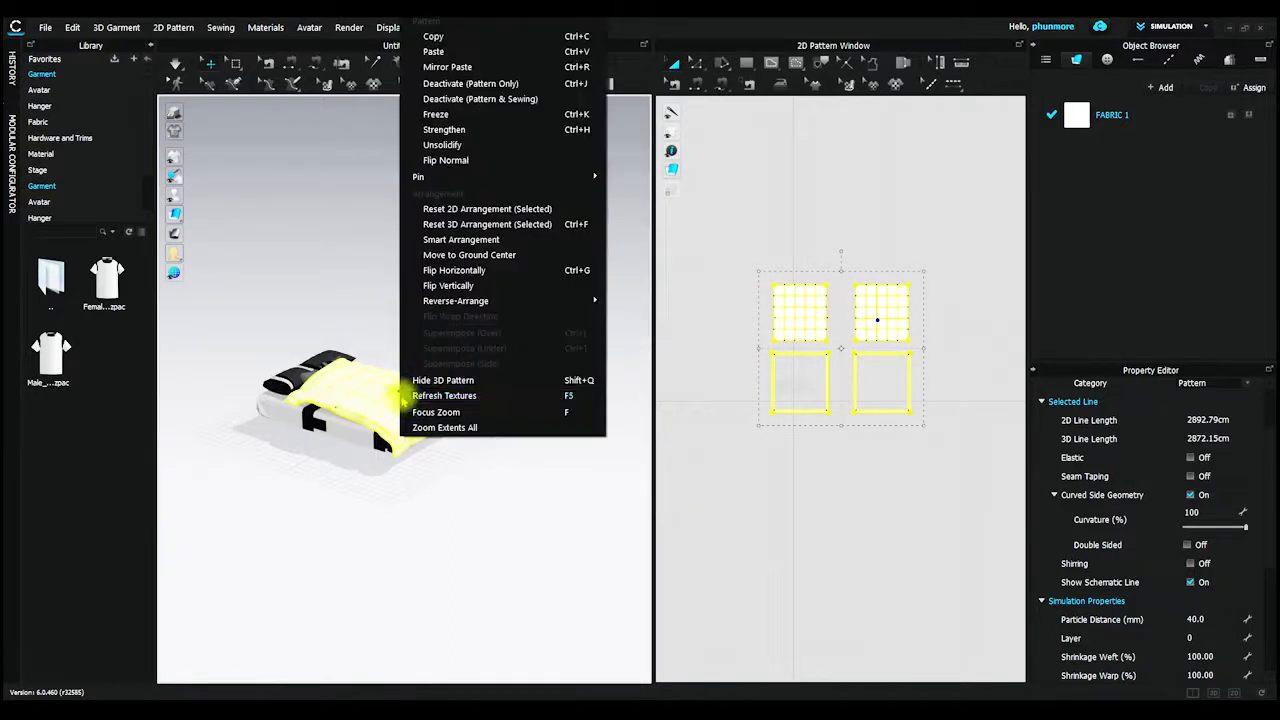
click(453, 210)
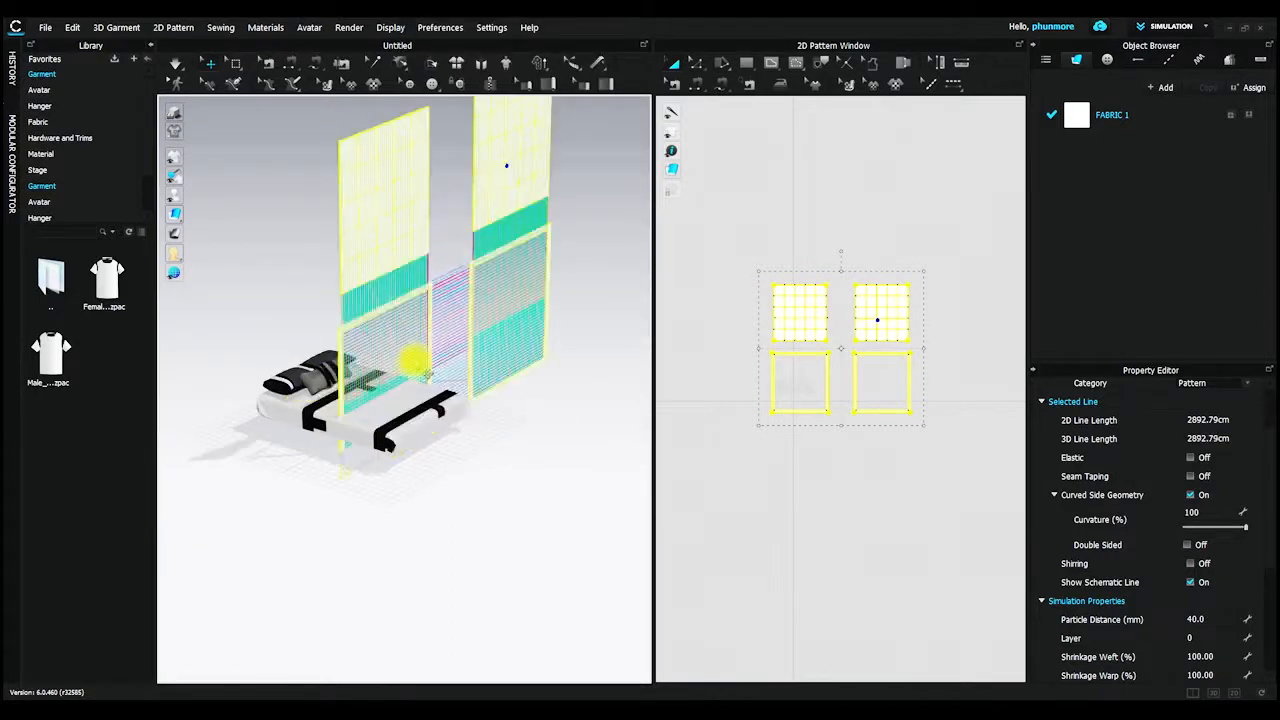
key(ctrl+z)
right_click(399, 421)
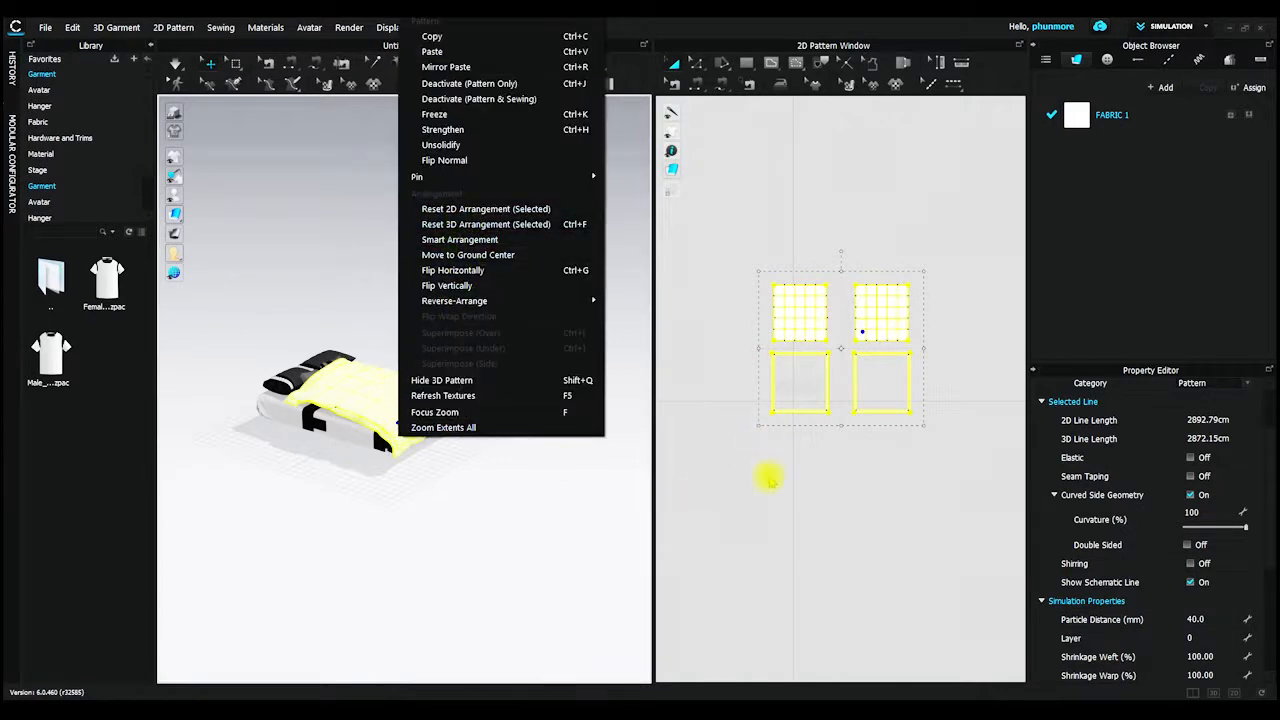
click(749, 508)
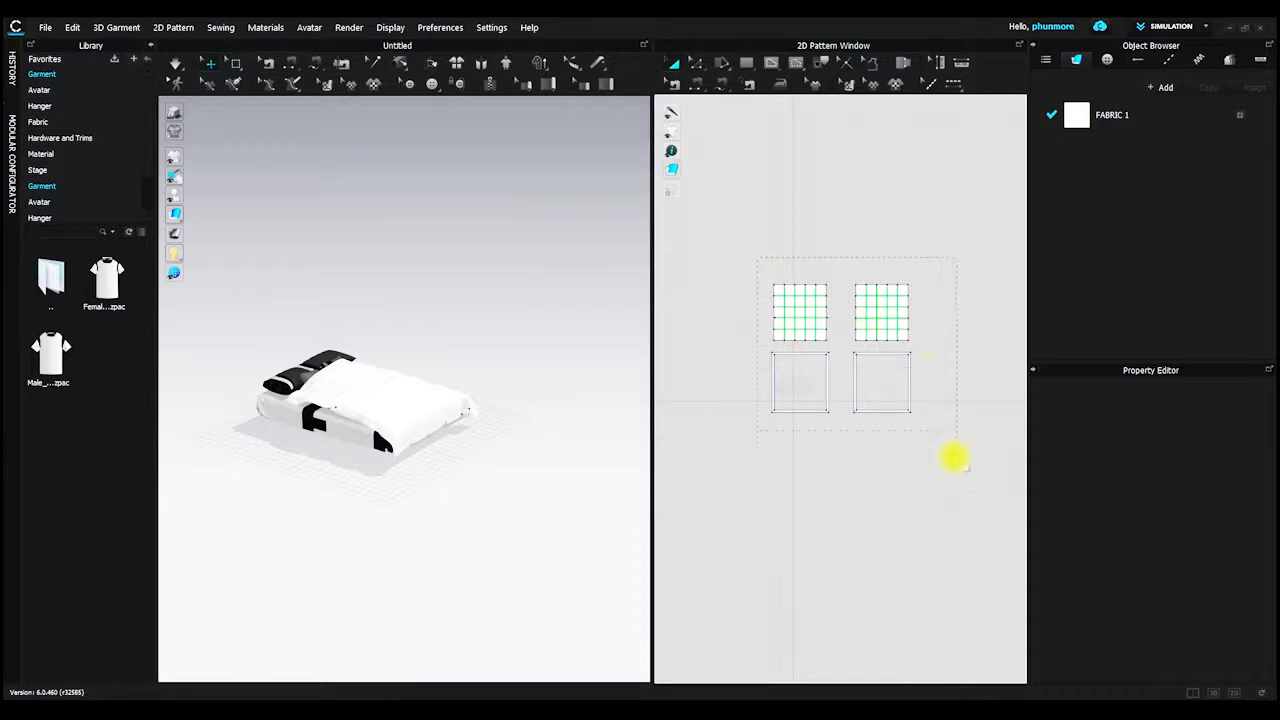
Box-select the cover's mesh diagonally across the corner beside the pillows.
drag(956, 443, 952, 447)
right_drag(430, 412, 396, 443)
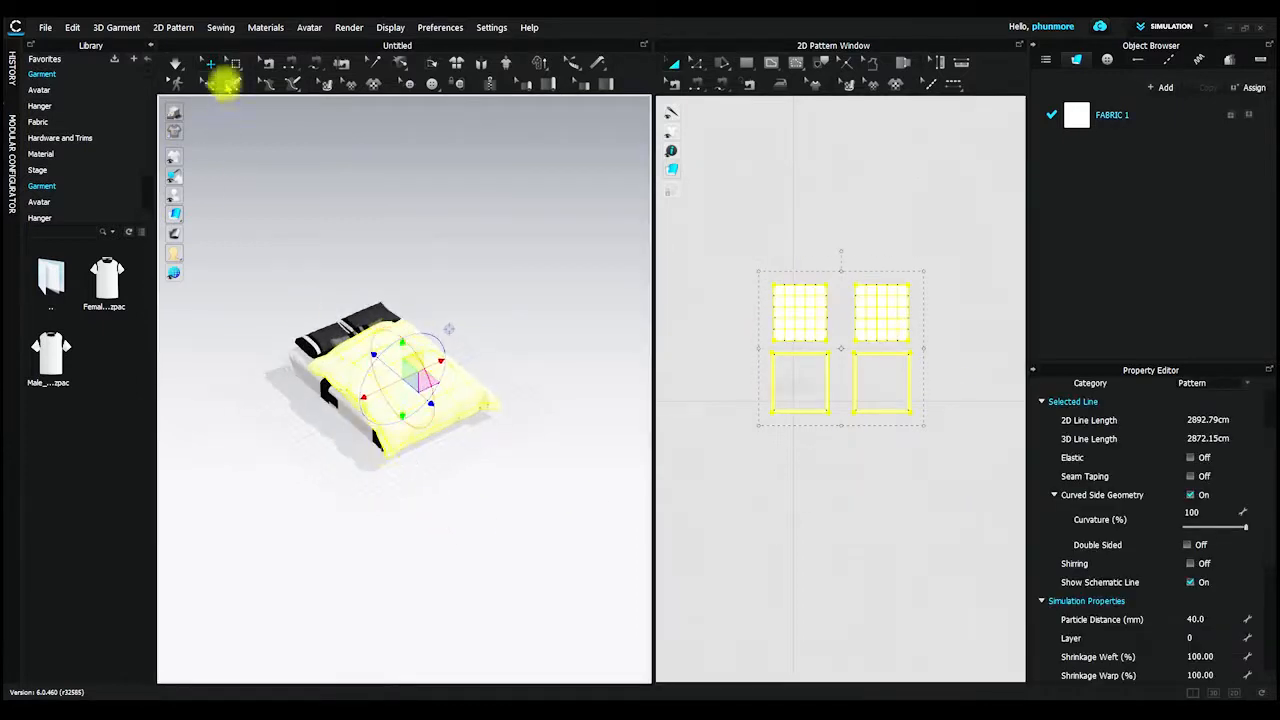
click(236, 62)
scroll(322, 357, up, 2)
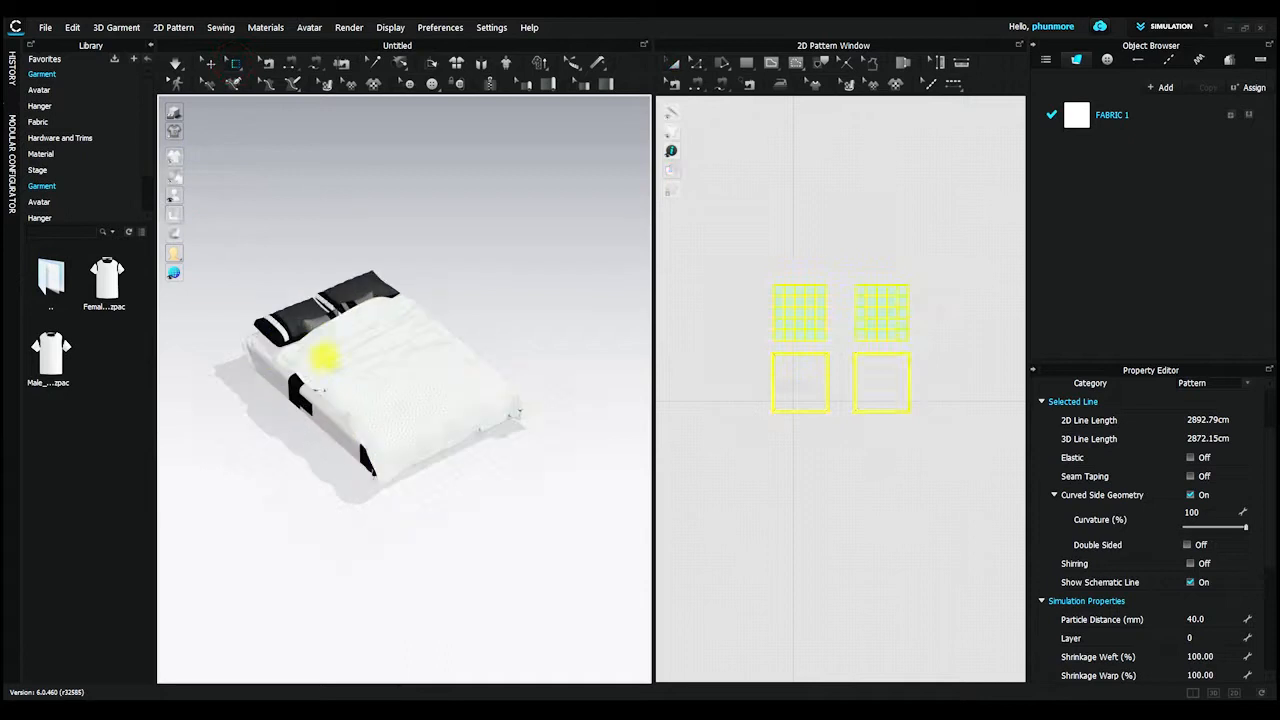
right_drag(322, 357, 405, 375)
right_drag(452, 338, 481, 300)
middle_drag(481, 300, 494, 302)
drag(296, 205, 372, 384)
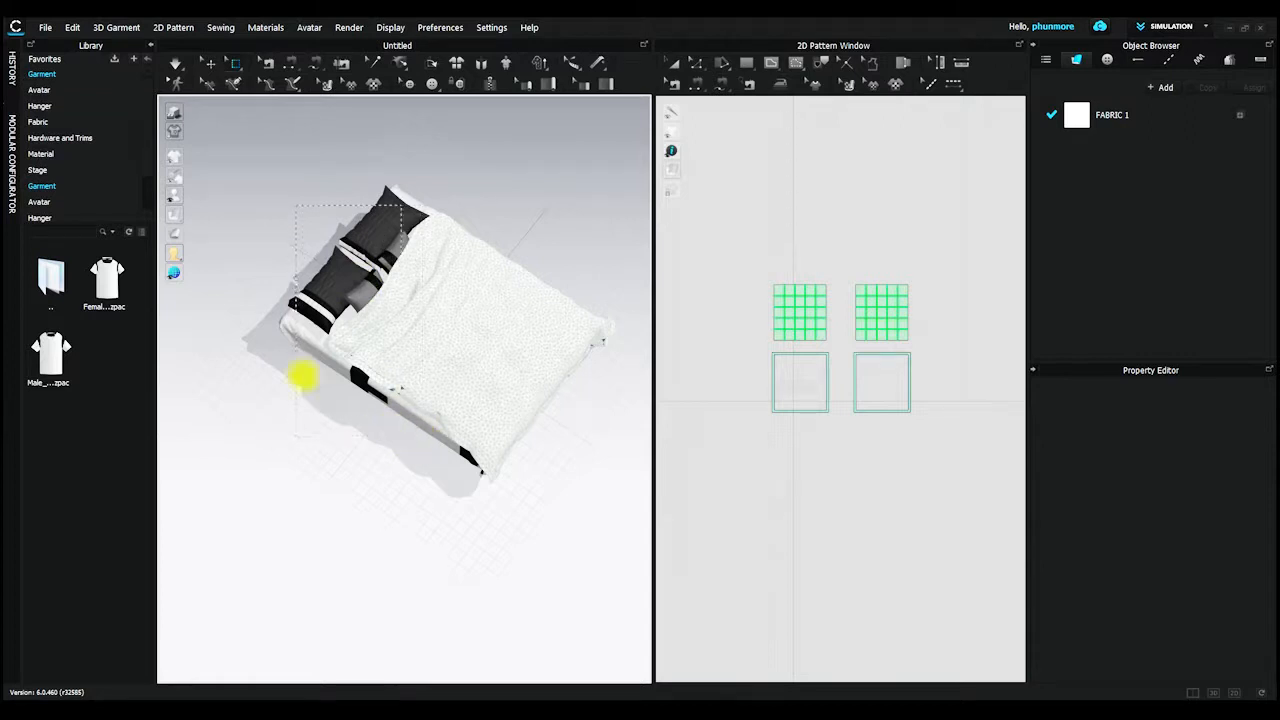
right_drag(318, 307, 309, 206)
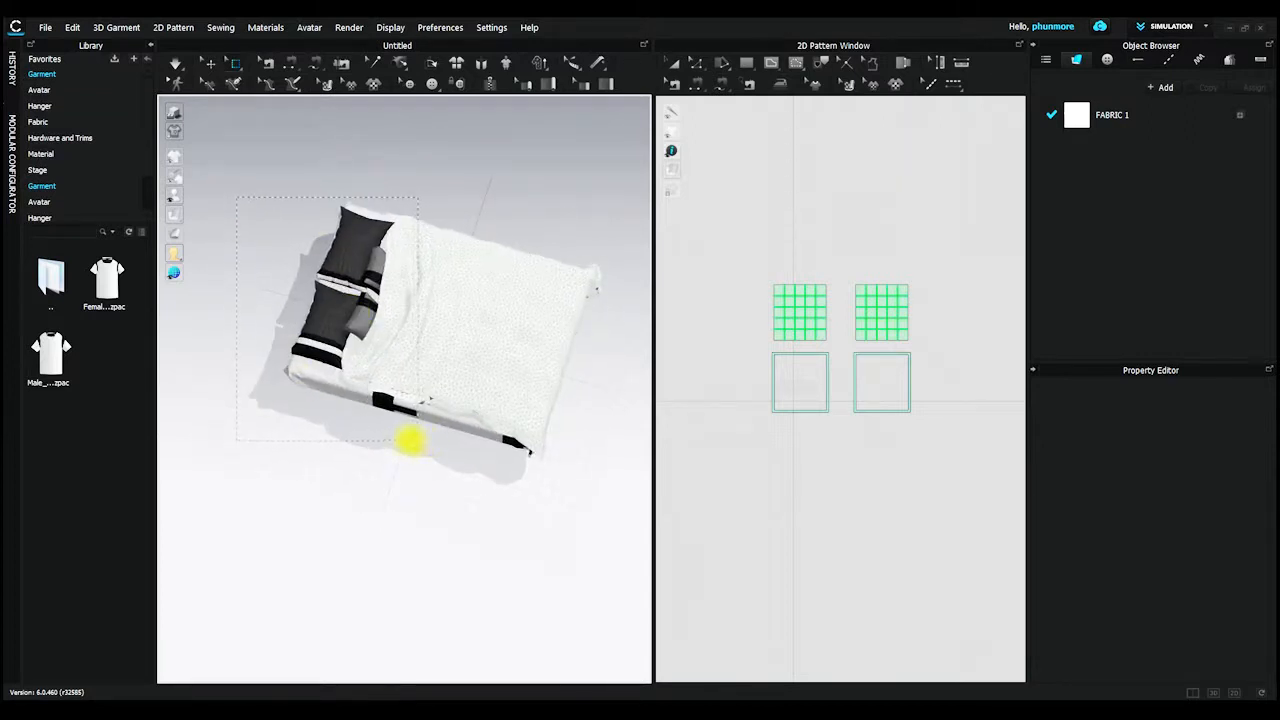
right_drag(343, 400, 374, 286)
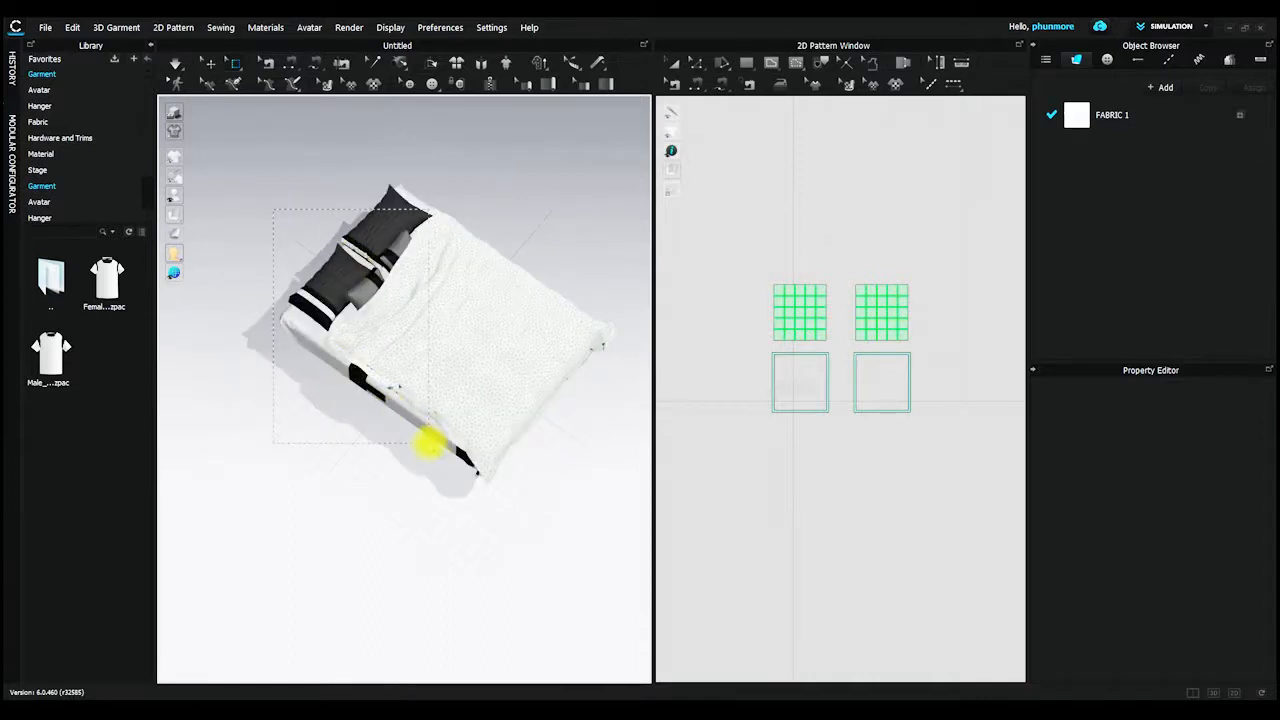
drag(430, 443, 424, 413)
click(415, 321)
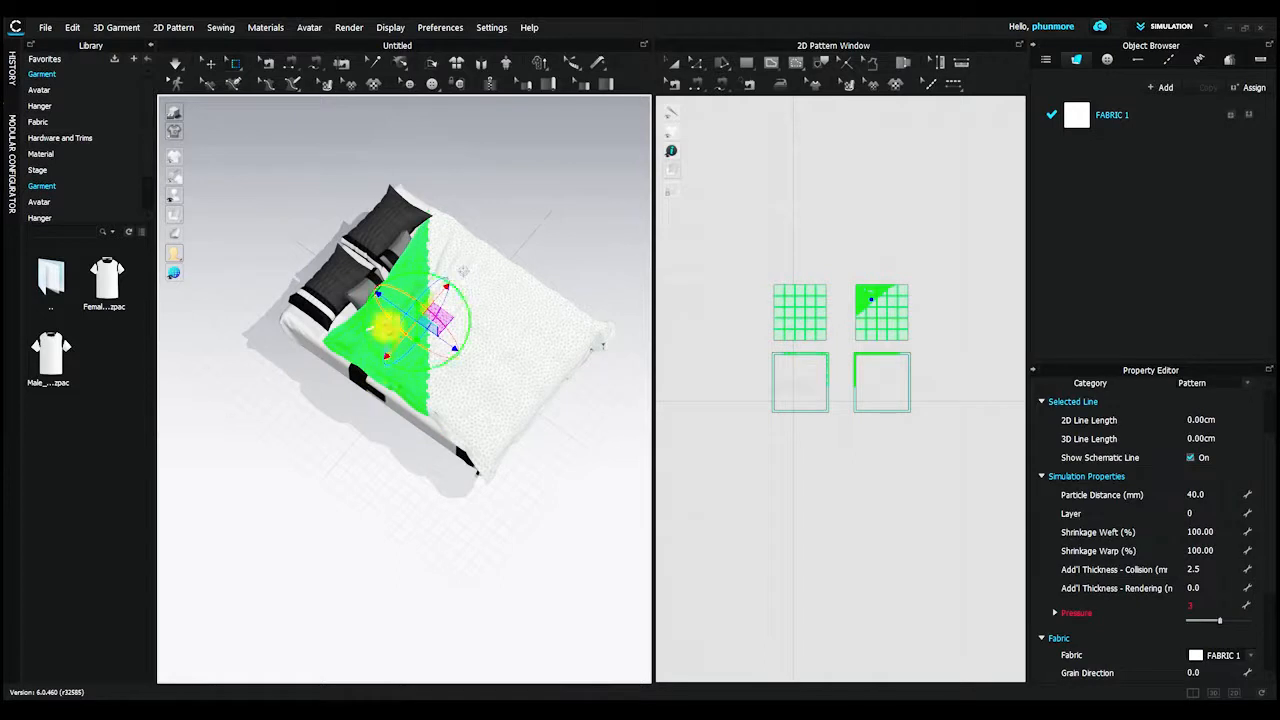
Try box-selecting the cover's mesh at its pillow-side corner while viewing the bed from the head end.
scroll(386, 336, up, 2)
right_drag(417, 398, 634, 411)
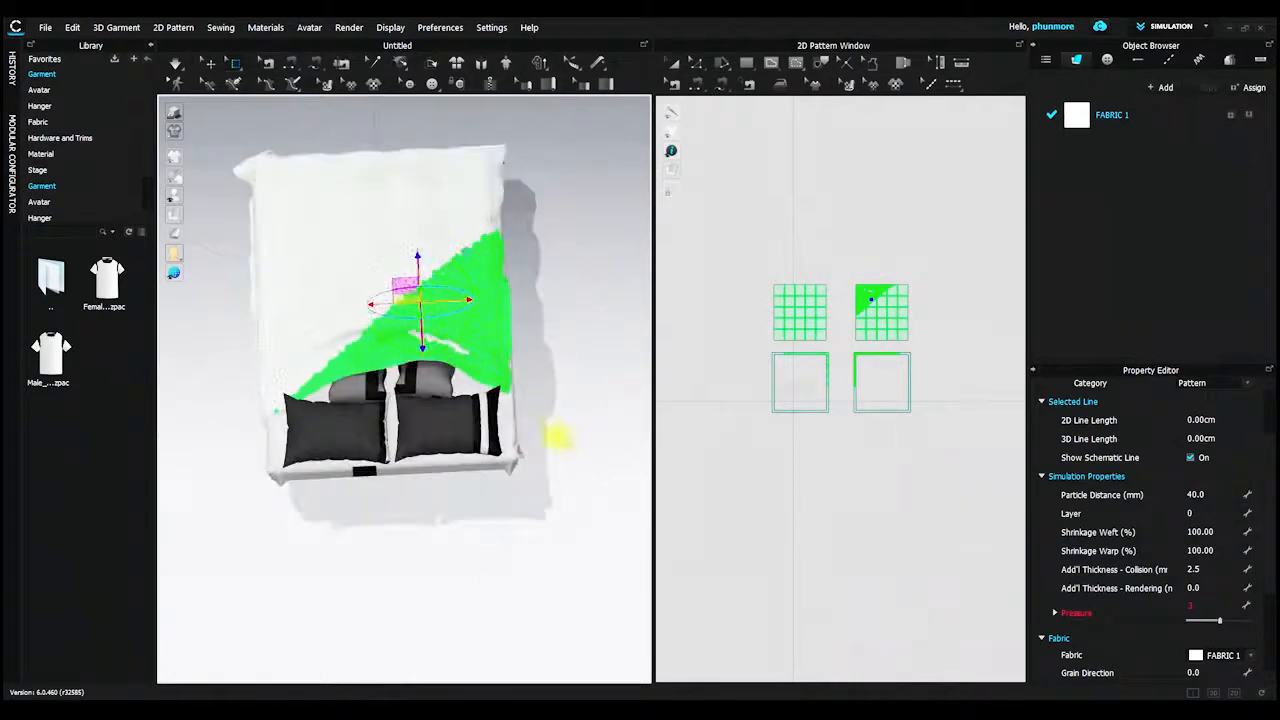
drag(556, 435, 426, 367)
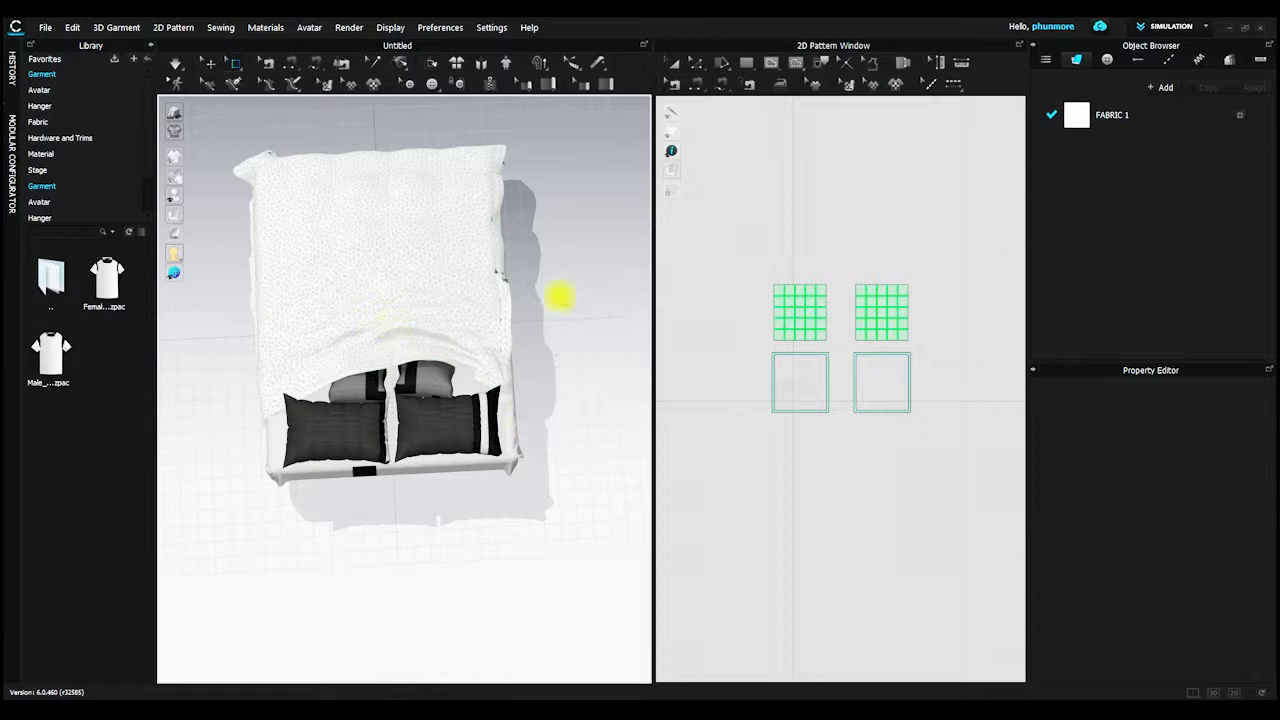
drag(383, 381, 375, 433)
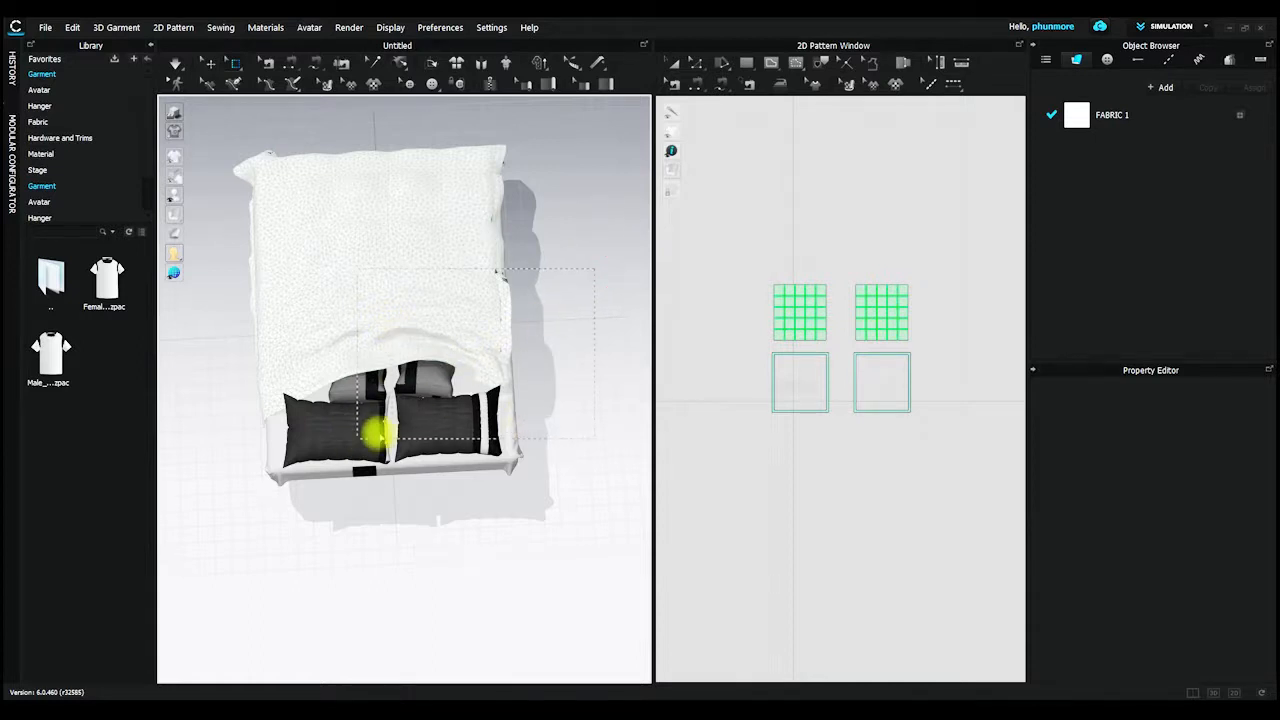
right_drag(541, 347, 548, 395)
click(575, 208)
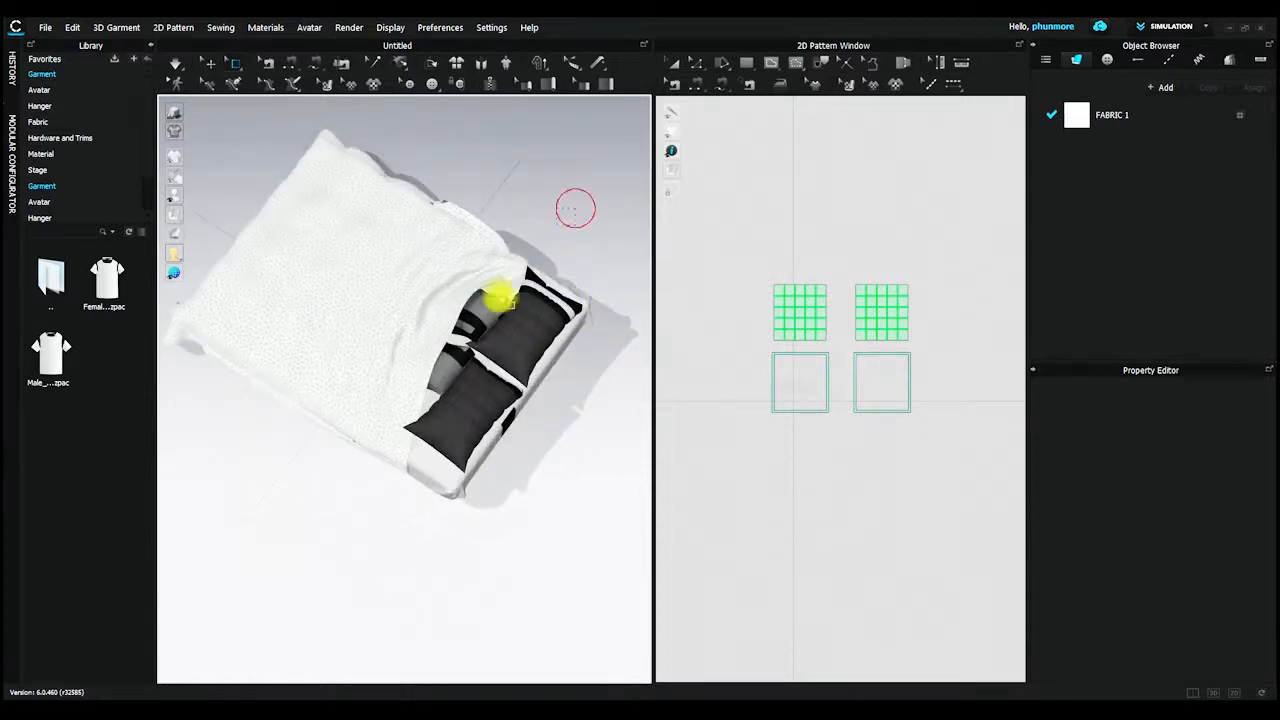
Box-select the cover's mesh at the corner beside the pillows and drop its outer part from the selection with a second box.
drag(517, 336, 515, 338)
drag(580, 151, 438, 332)
drag(428, 388, 428, 388)
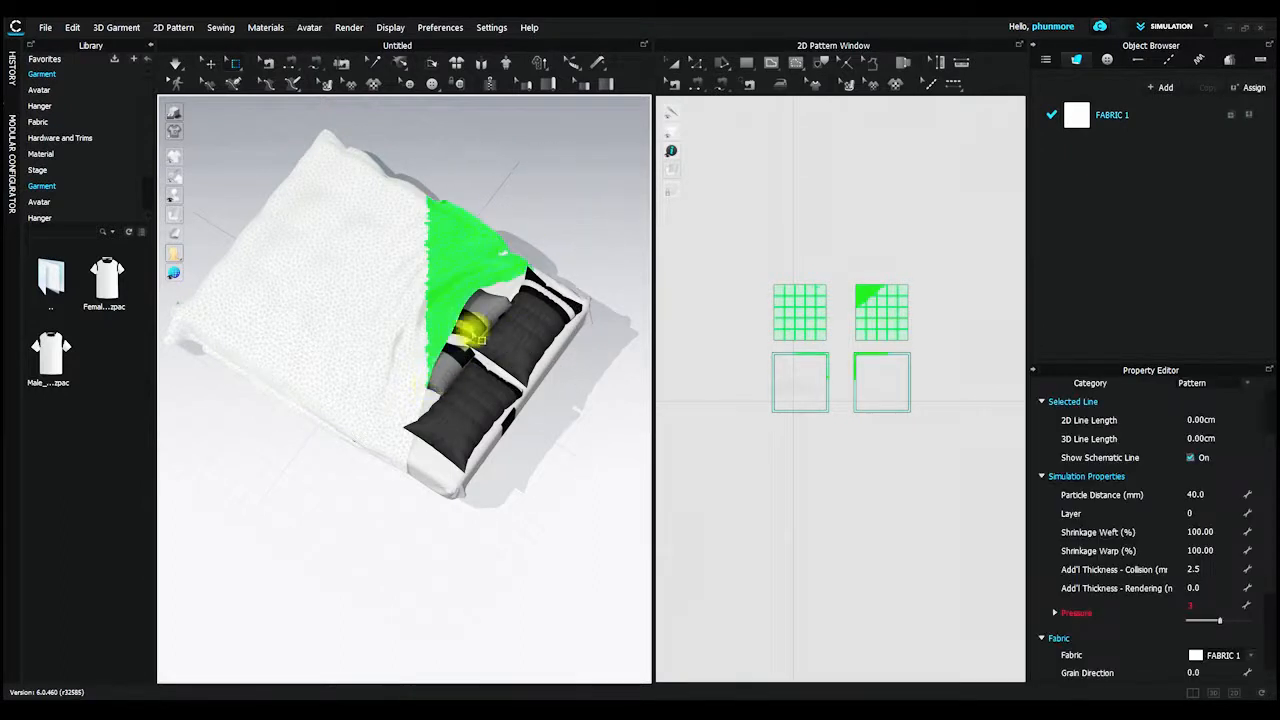
right_drag(530, 222, 502, 260)
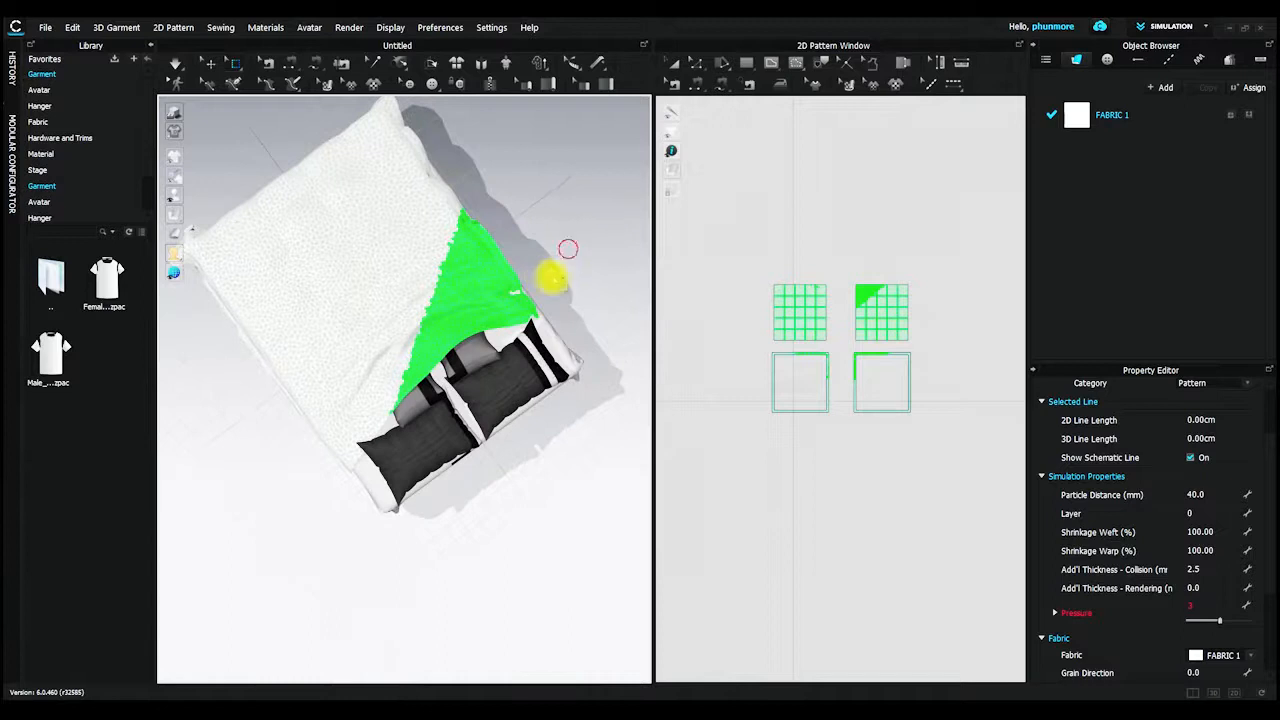
shift+drag(475, 358, 474, 361)
shift+drag(609, 237, 467, 377)
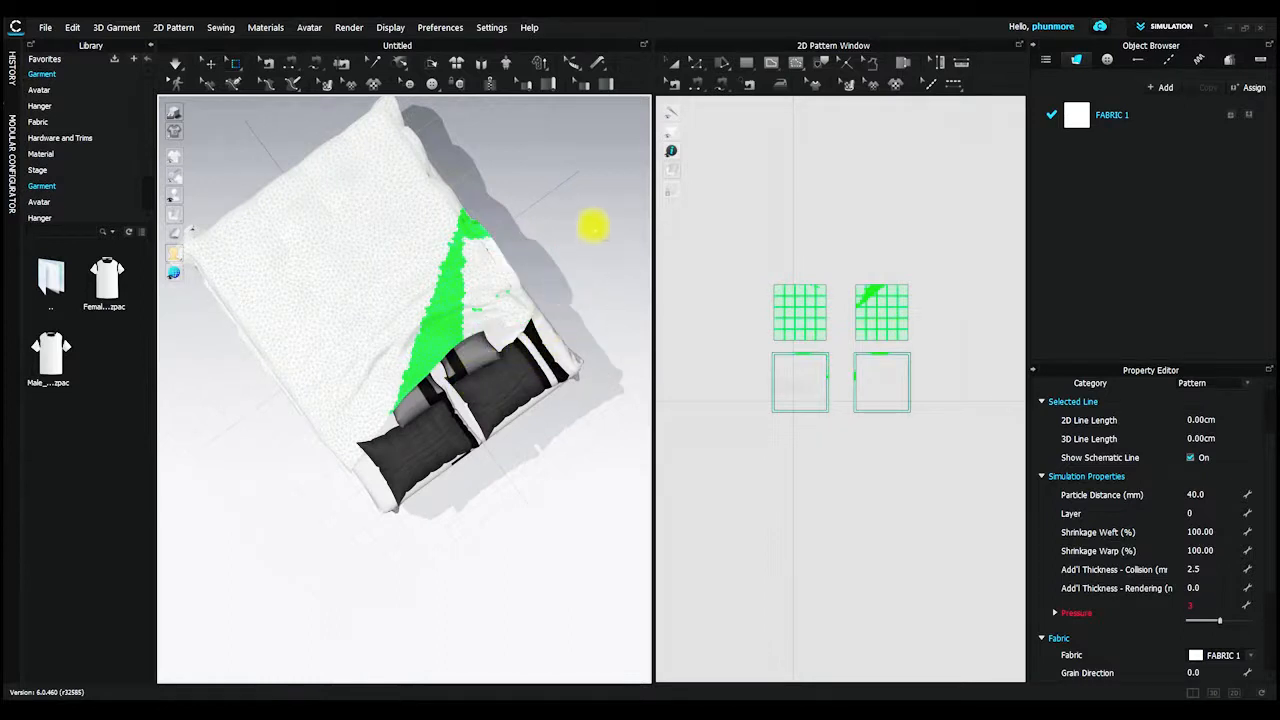
Redo the box selection so it covers only a triangular mesh area at the cover's corner beside the pillows.
scroll(508, 333, up, 4)
scroll(508, 333, down, 5)
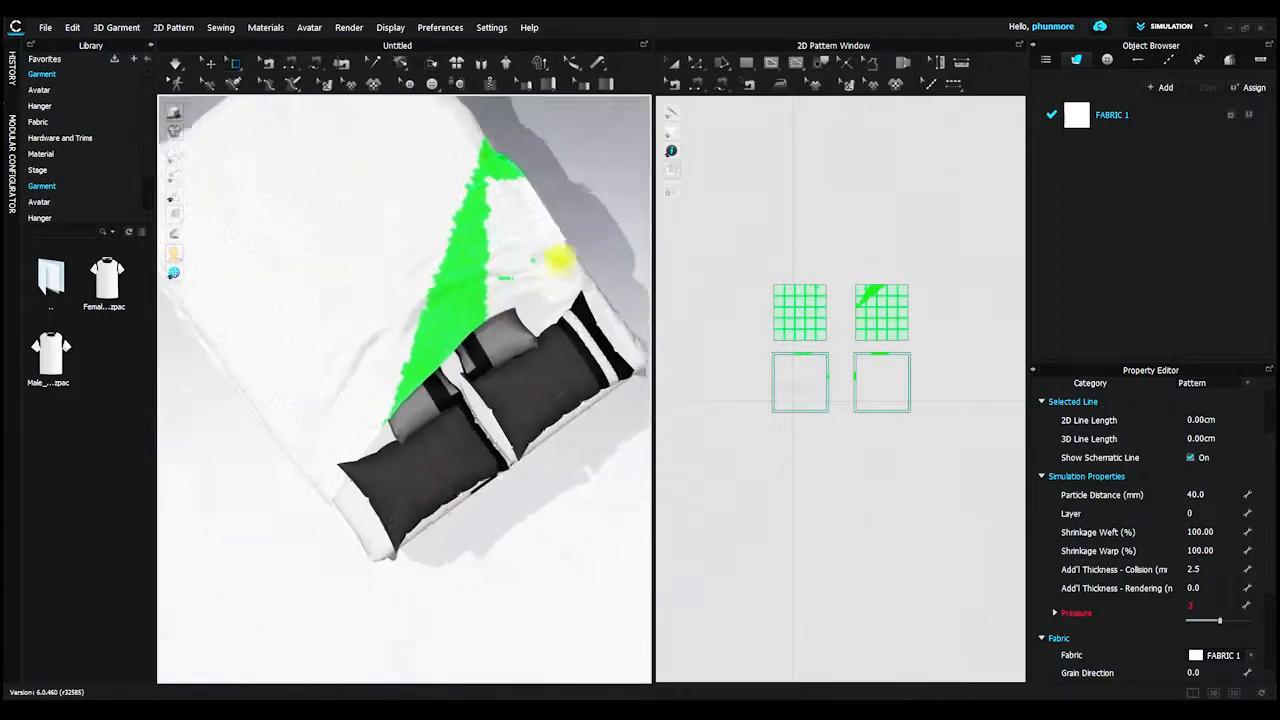
drag(606, 194, 500, 334)
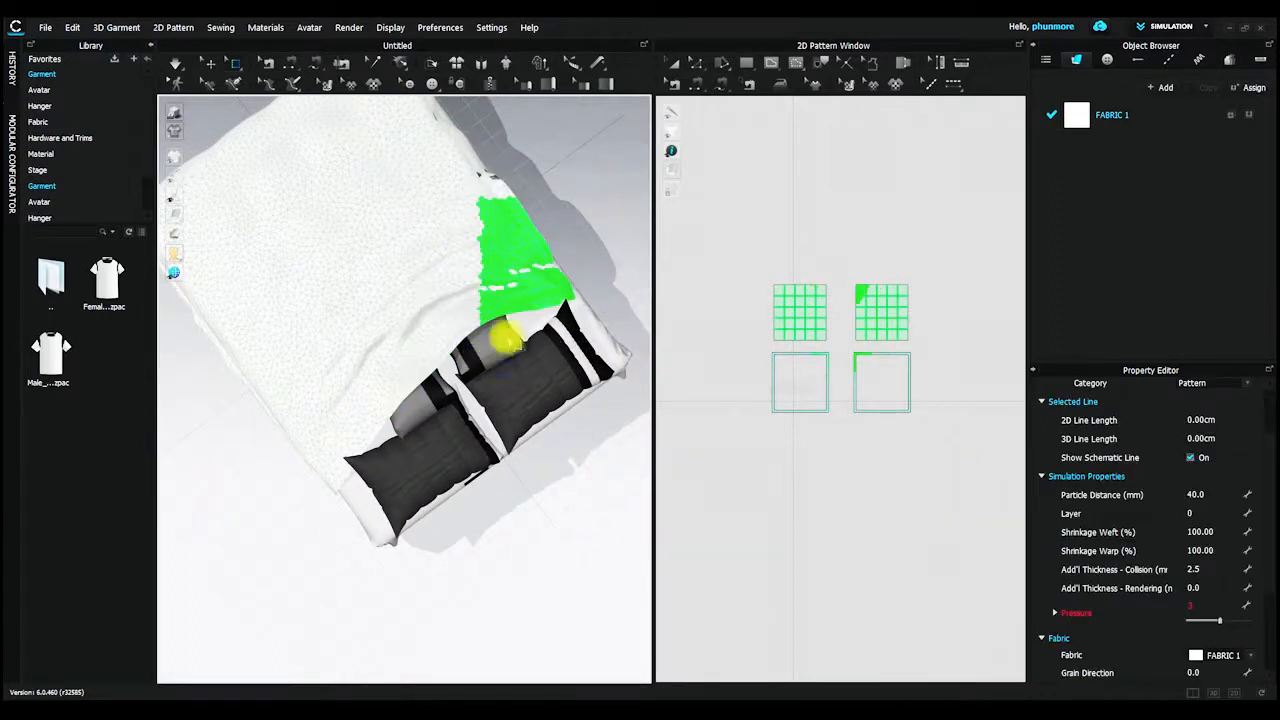
drag(600, 176, 440, 385)
right_drag(466, 363, 325, 400)
drag(384, 155, 290, 236)
right_drag(290, 236, 418, 140)
drag(418, 140, 254, 458)
drag(258, 510, 256, 517)
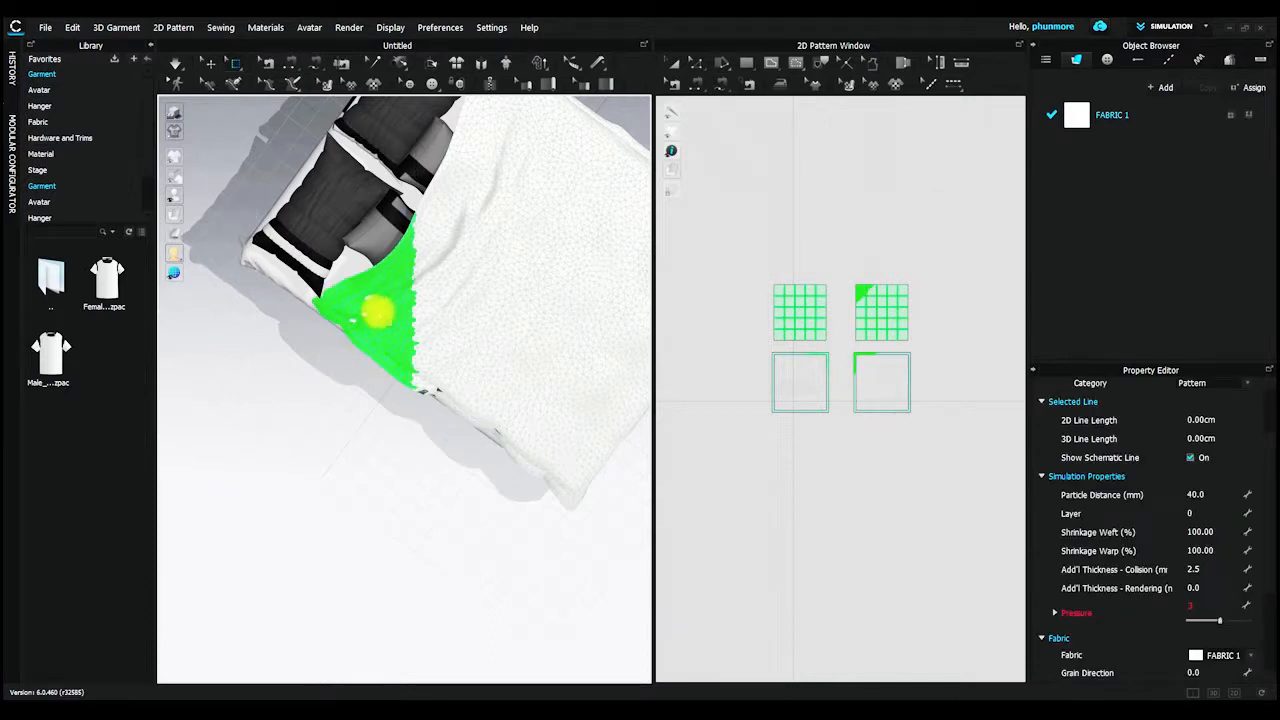
Try selecting corner mesh on the 2D patterns: the upper-left corner of the right quilted pattern and the upper-right corner of the left one.
scroll(887, 279, up, 2)
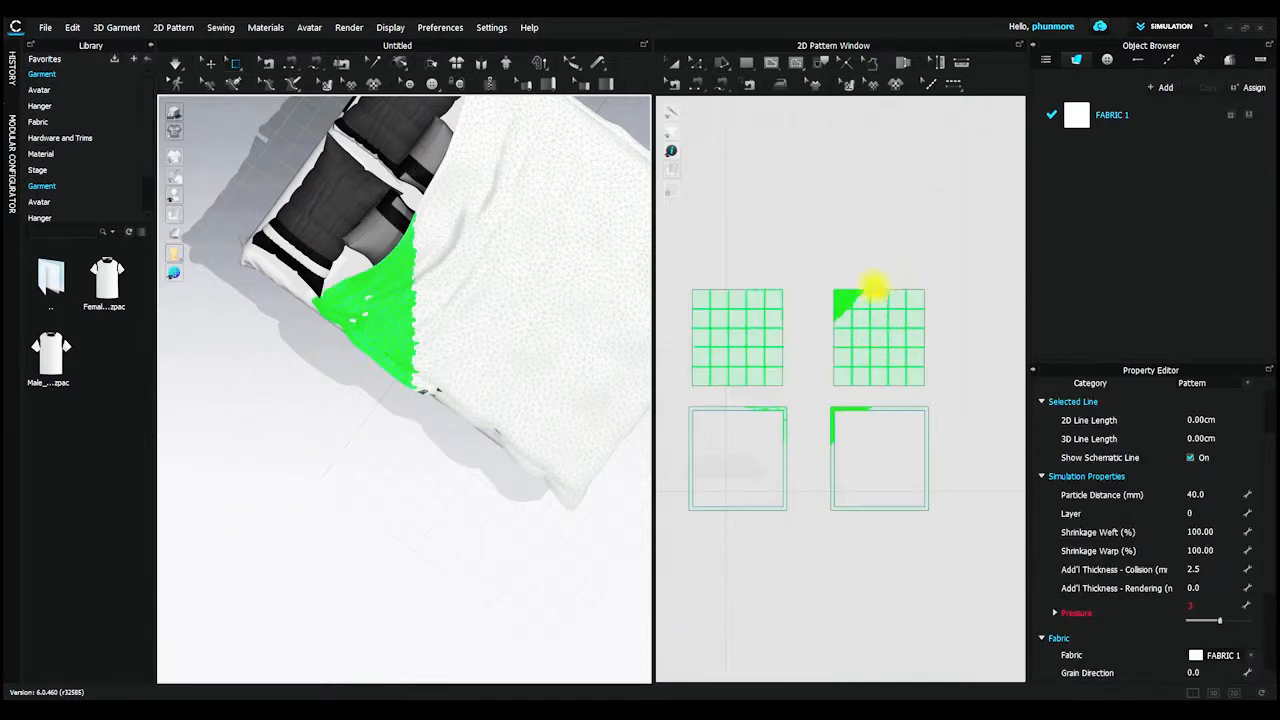
right_drag(824, 298, 883, 298)
click(876, 265)
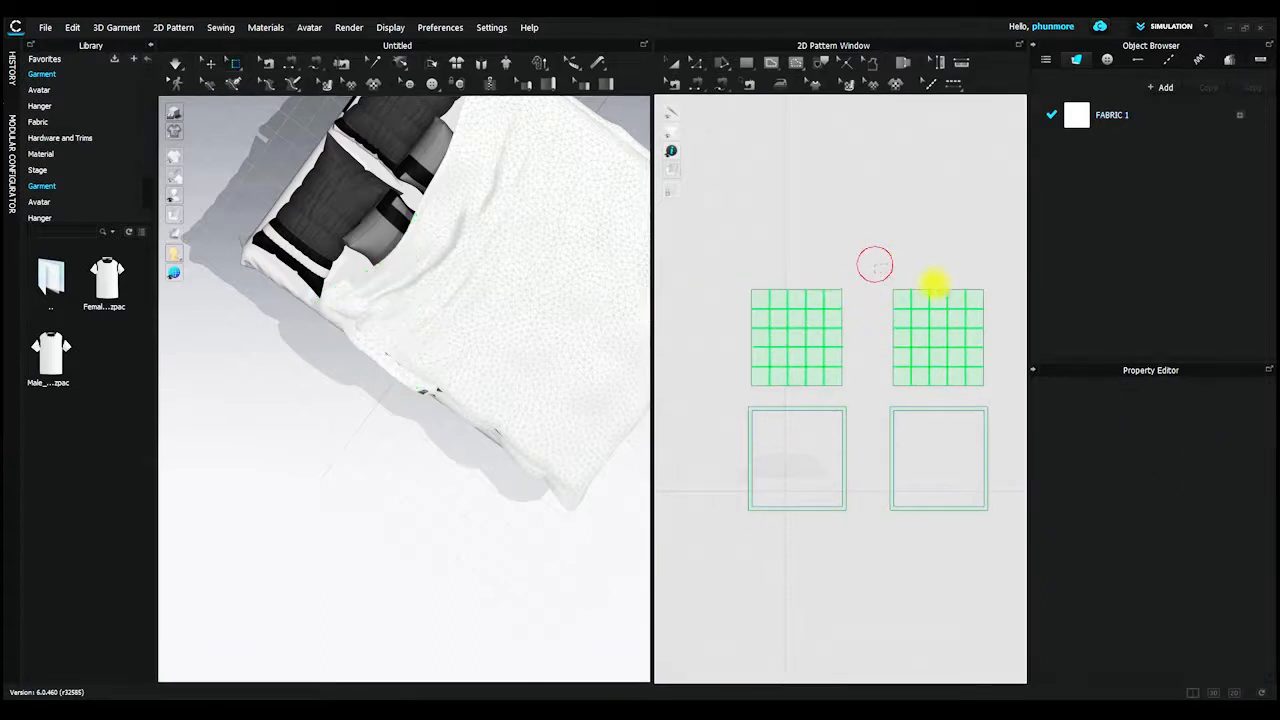
drag(922, 325, 928, 328)
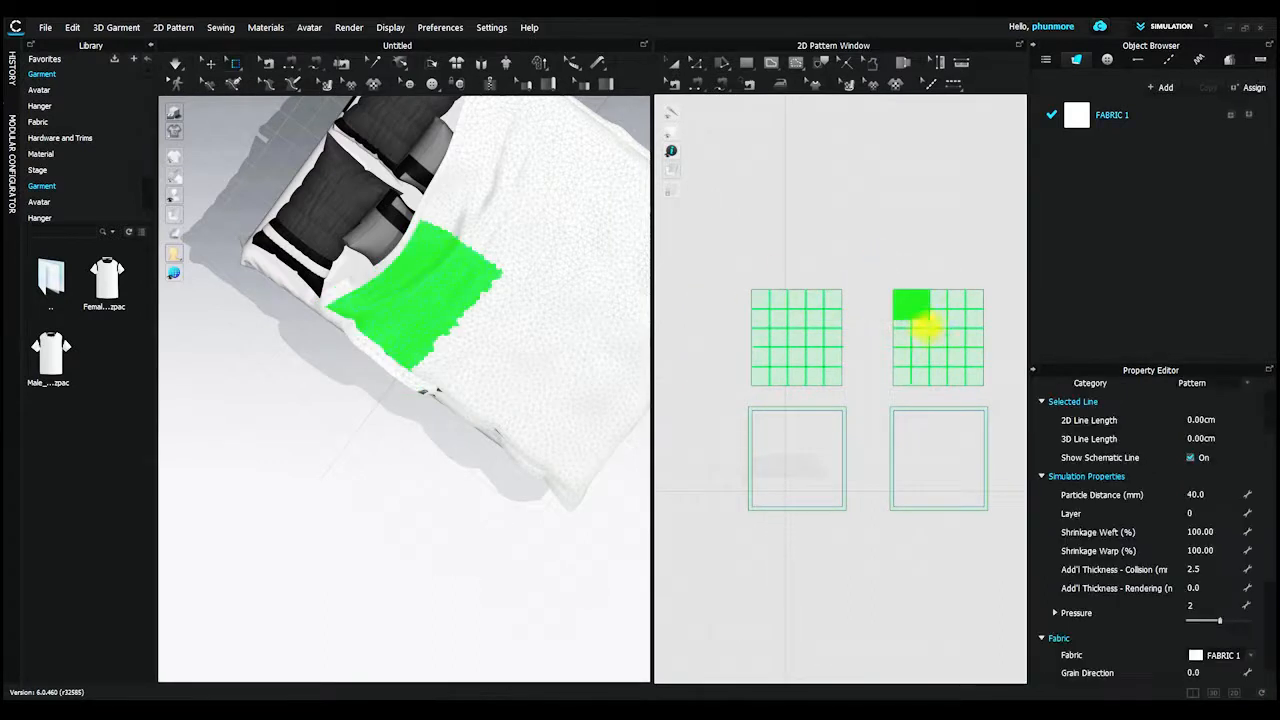
drag(729, 274, 780, 326)
drag(814, 266, 863, 327)
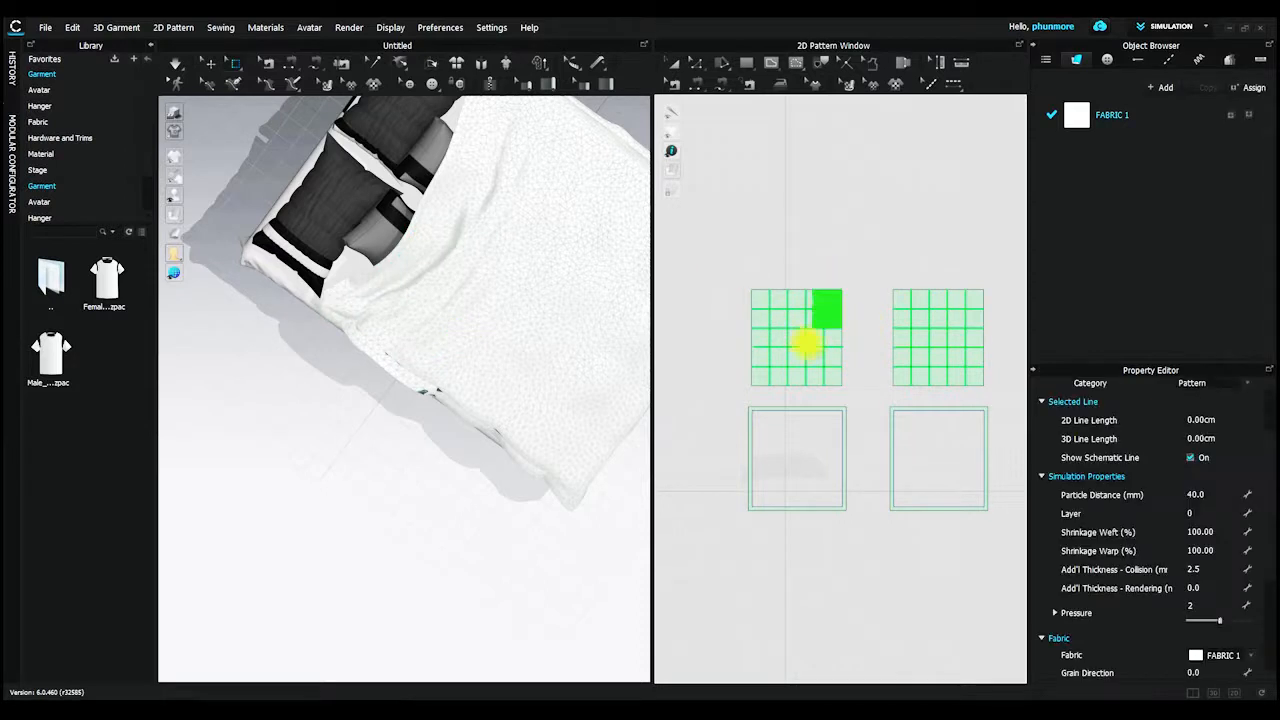
Leave mesh selection for the Select/Move tool and simulate the cover on the bed.
right_drag(347, 349, 424, 253)
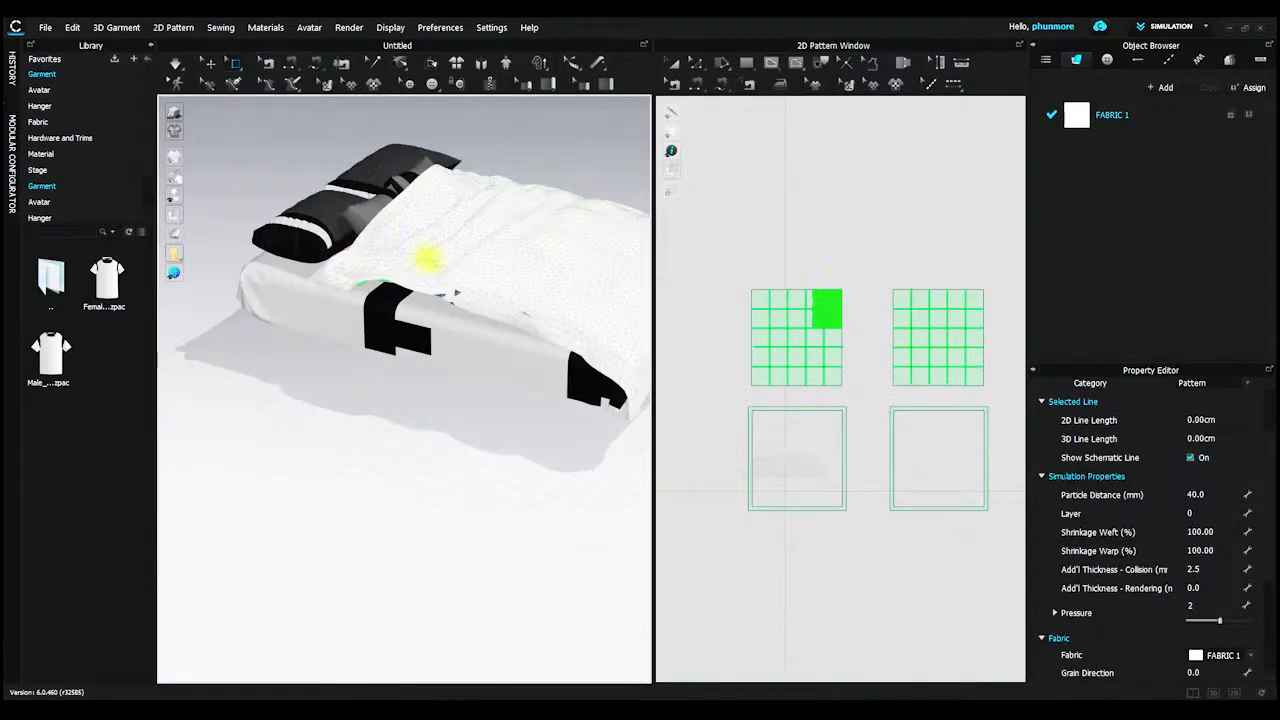
mouse_move(404, 261)
right_down()
mouse_move(420, 191)
mouse_move(412, 258)
right_up()
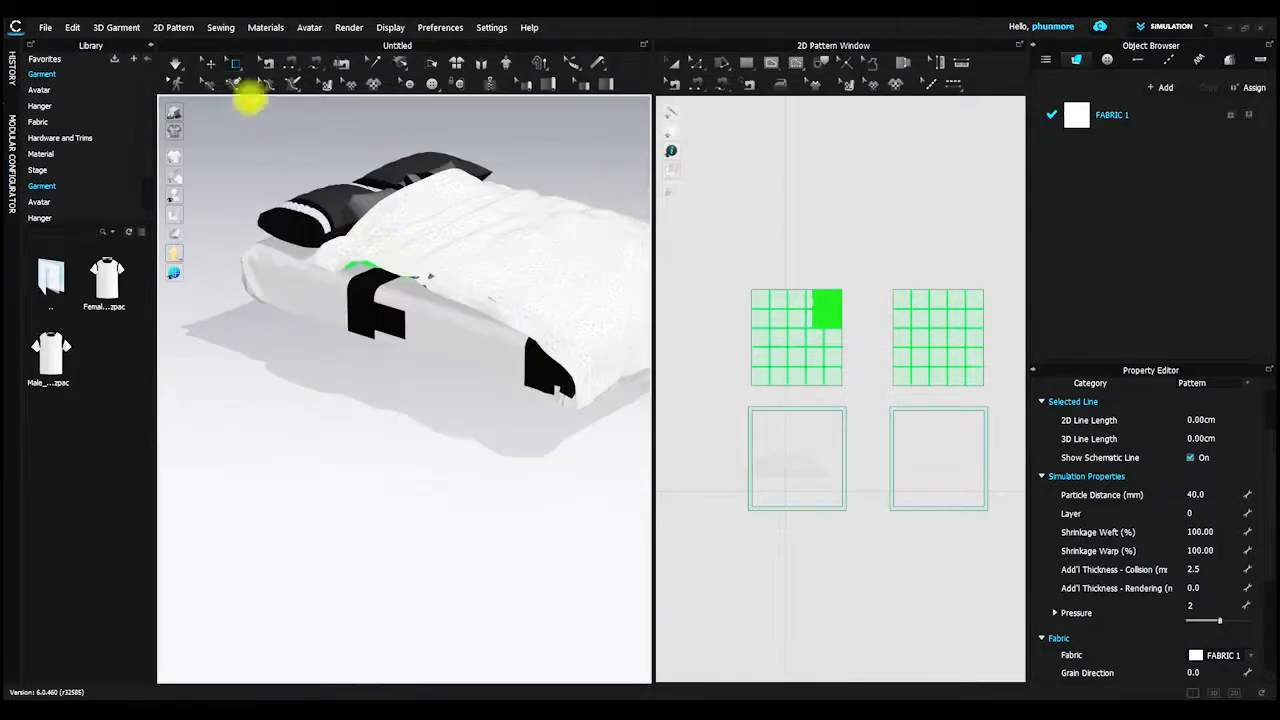
click(232, 62)
right_drag(451, 286, 640, 300)
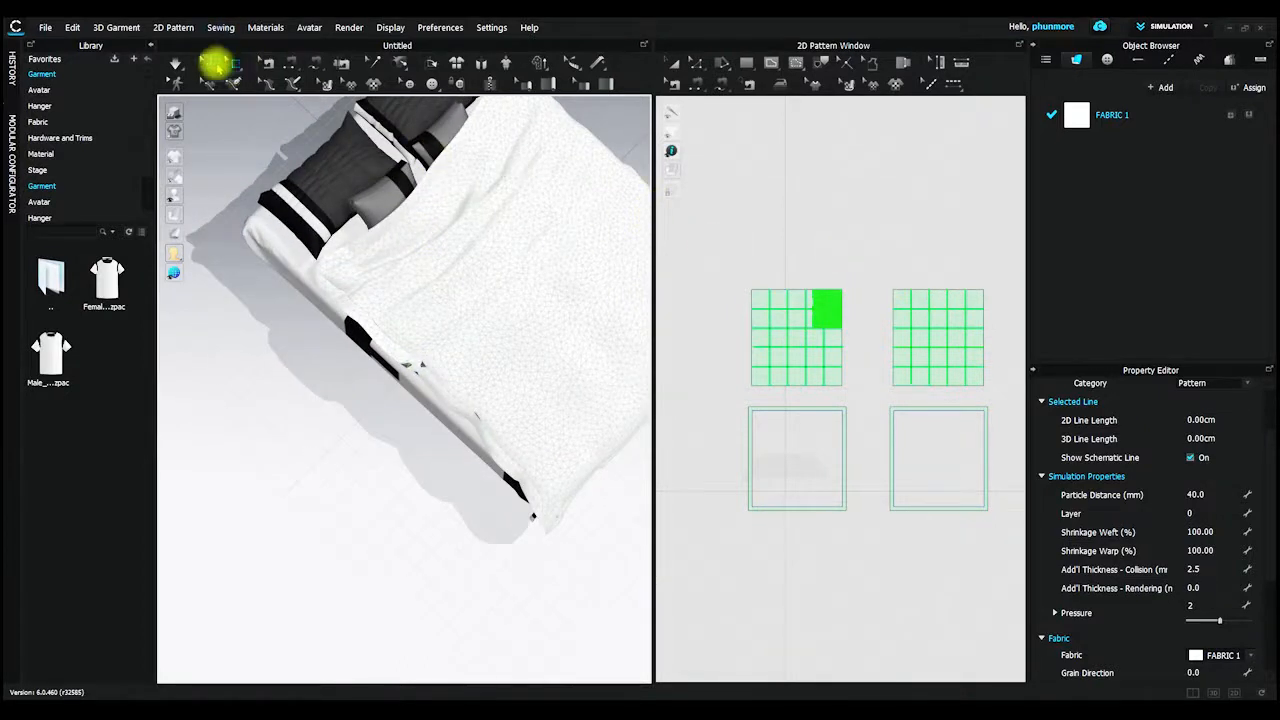
click(176, 62)
scroll(407, 277, down, 4)
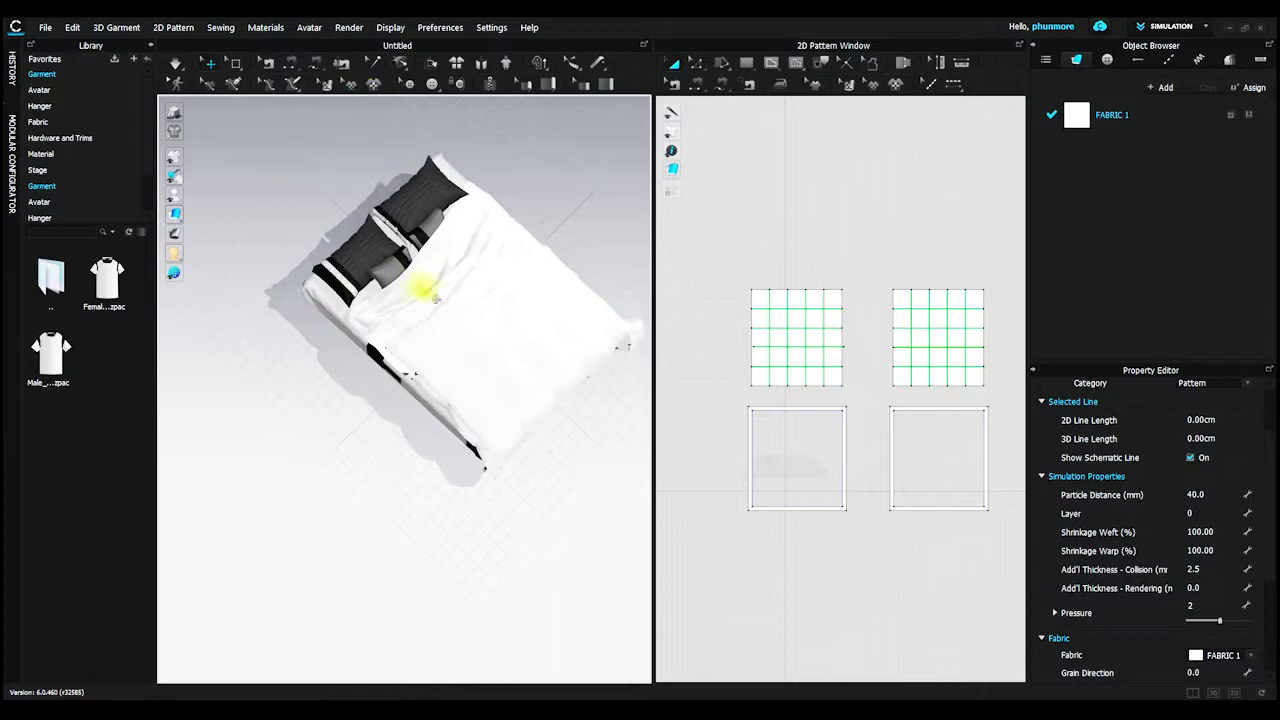
right_drag(430, 249, 461, 256)
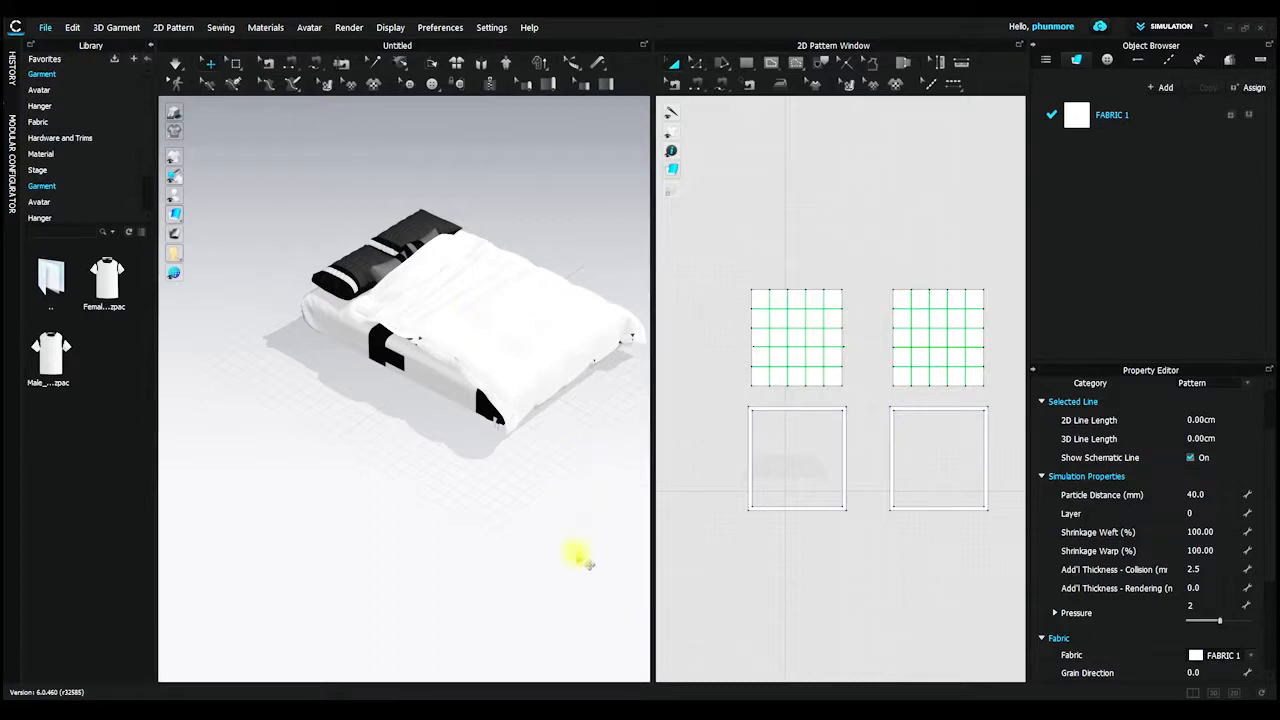
right_drag(551, 251, 512, 322)
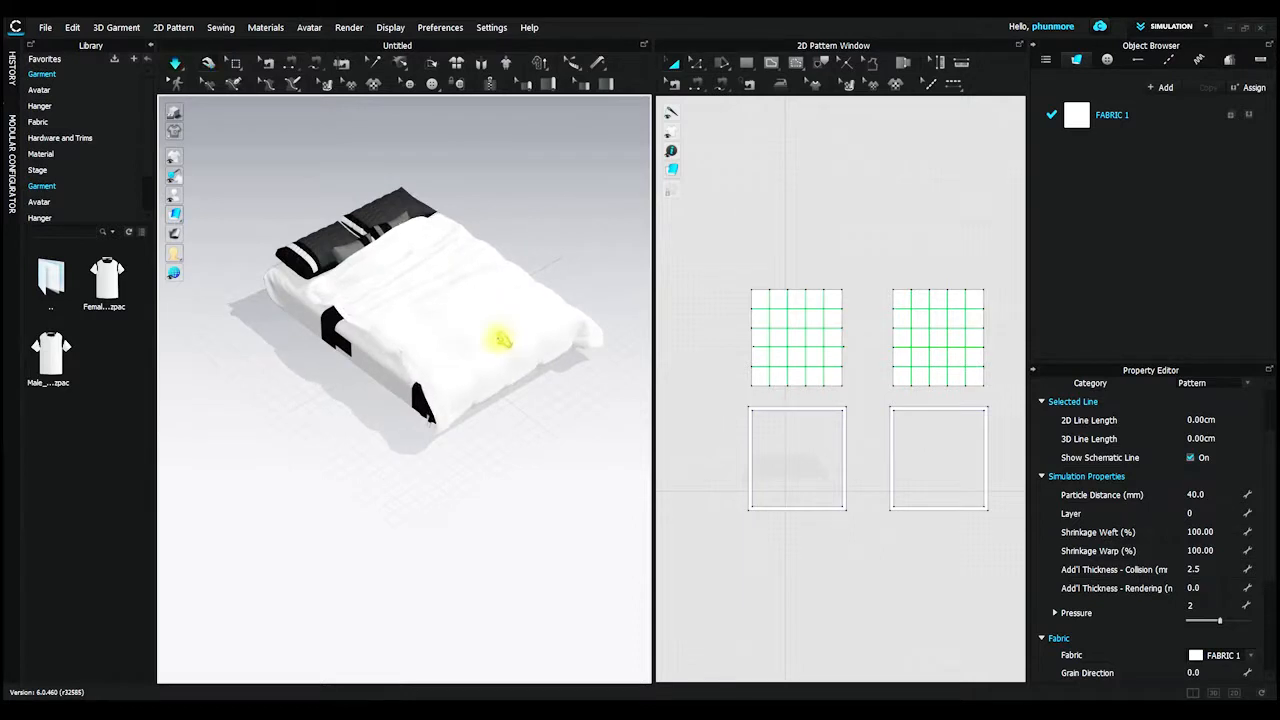
right_drag(387, 305, 359, 279)
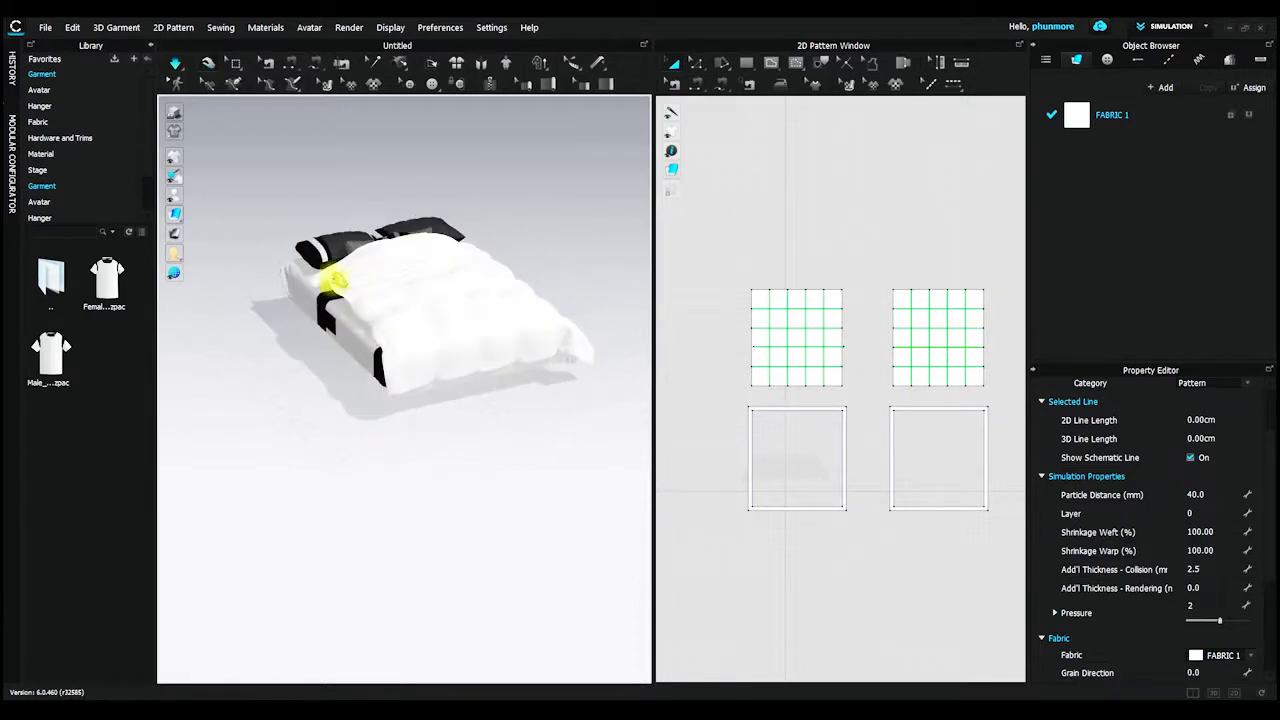
Pull the cover by its pillow-side corner and side to rearrange it over the bed during simulation, and stop the simulation.
drag(325, 280, 473, 233)
mouse_move(371, 277)
right_down()
mouse_move(311, 323)
mouse_move(361, 300)
right_up()
drag(355, 277, 282, 243)
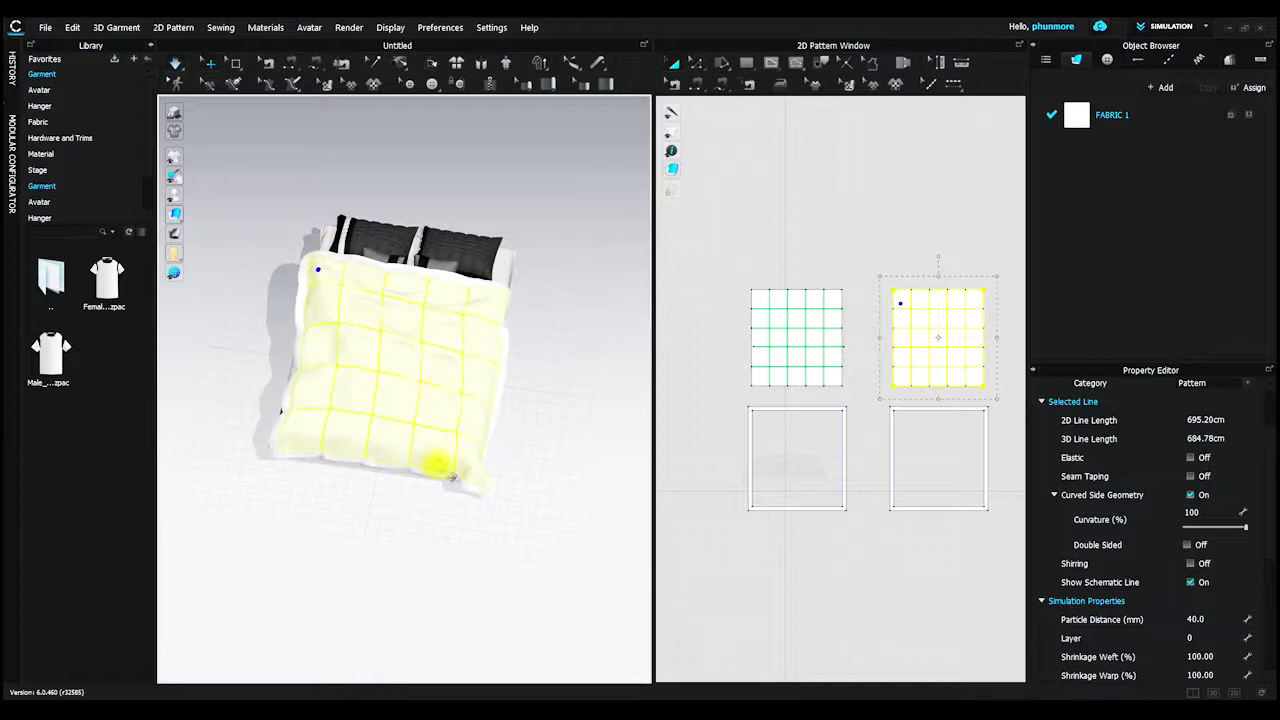
key(space)
Inspect the puffed cover up close and select the leftmost inner vertical grid line of the left quilted pattern.
right_drag(397, 430, 386, 357)
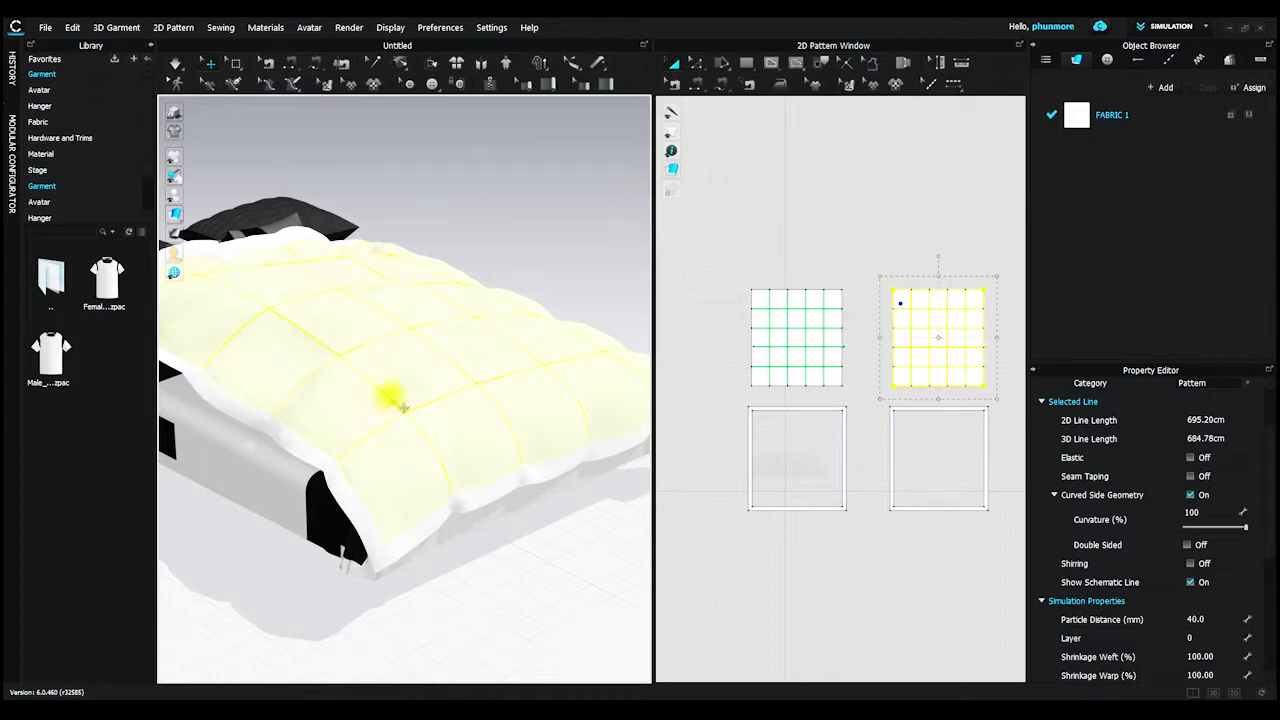
right_drag(872, 375, 843, 346)
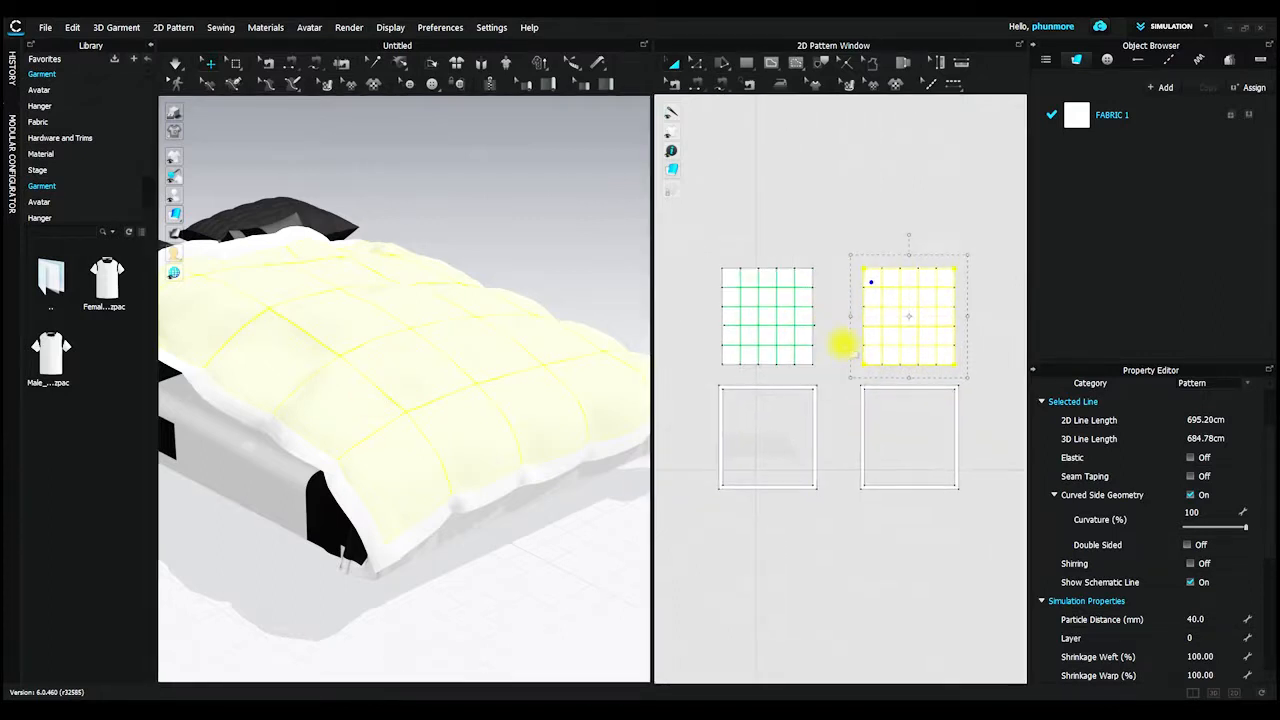
scroll(806, 290, up, 3)
scroll(774, 289, down, 2)
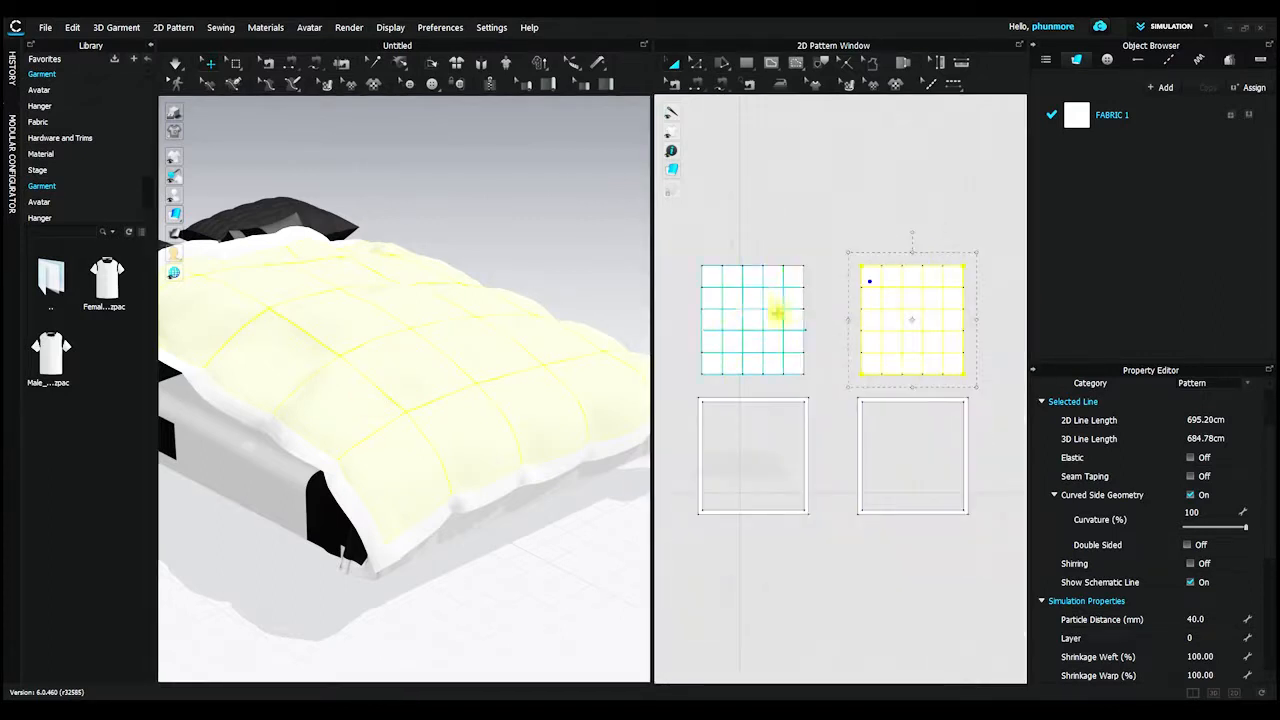
click(723, 297)
Select the bed base mesh beneath the cover and hide that avatar.
right_drag(355, 472, 366, 423)
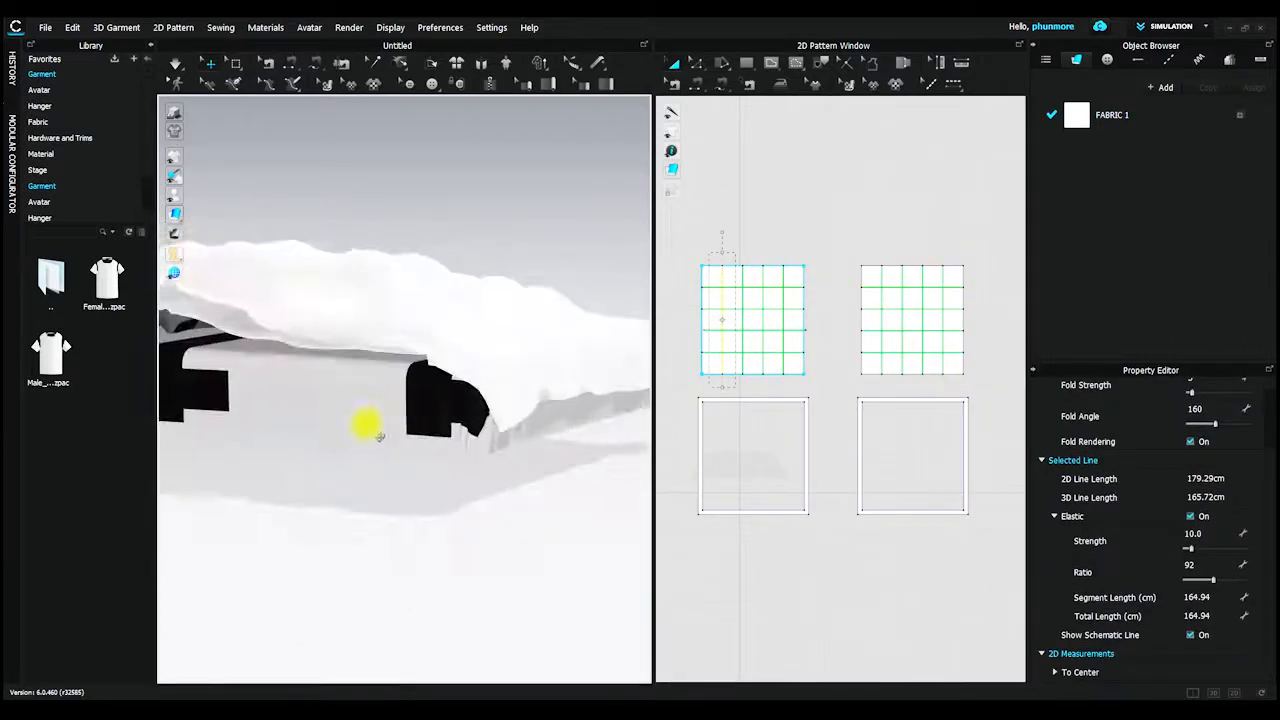
click(366, 423)
right_drag(440, 407, 407, 448)
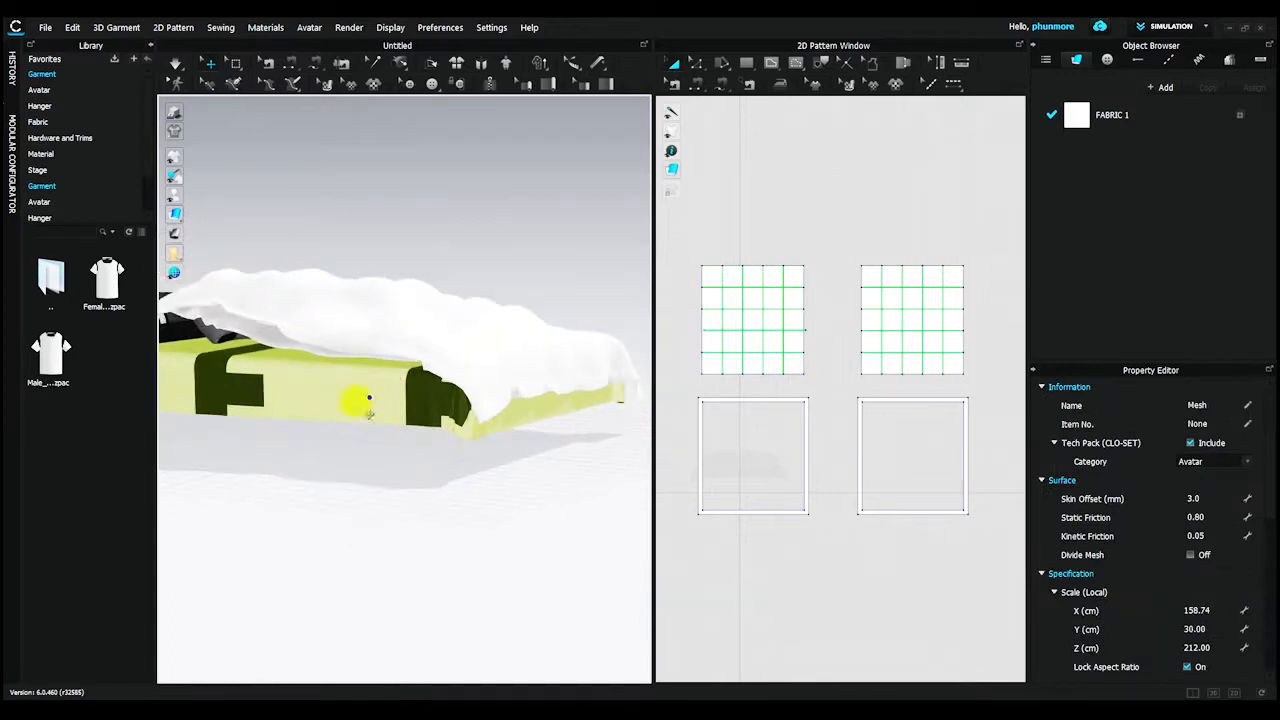
right_click(357, 401)
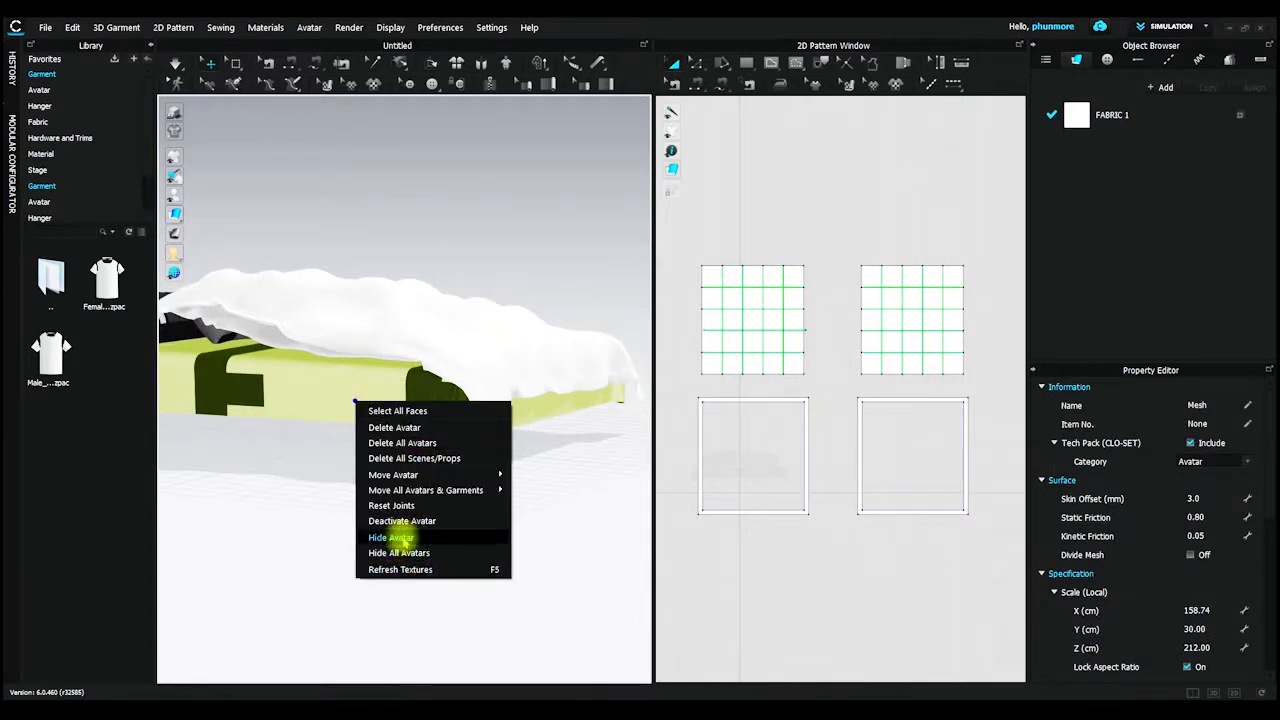
click(400, 540)
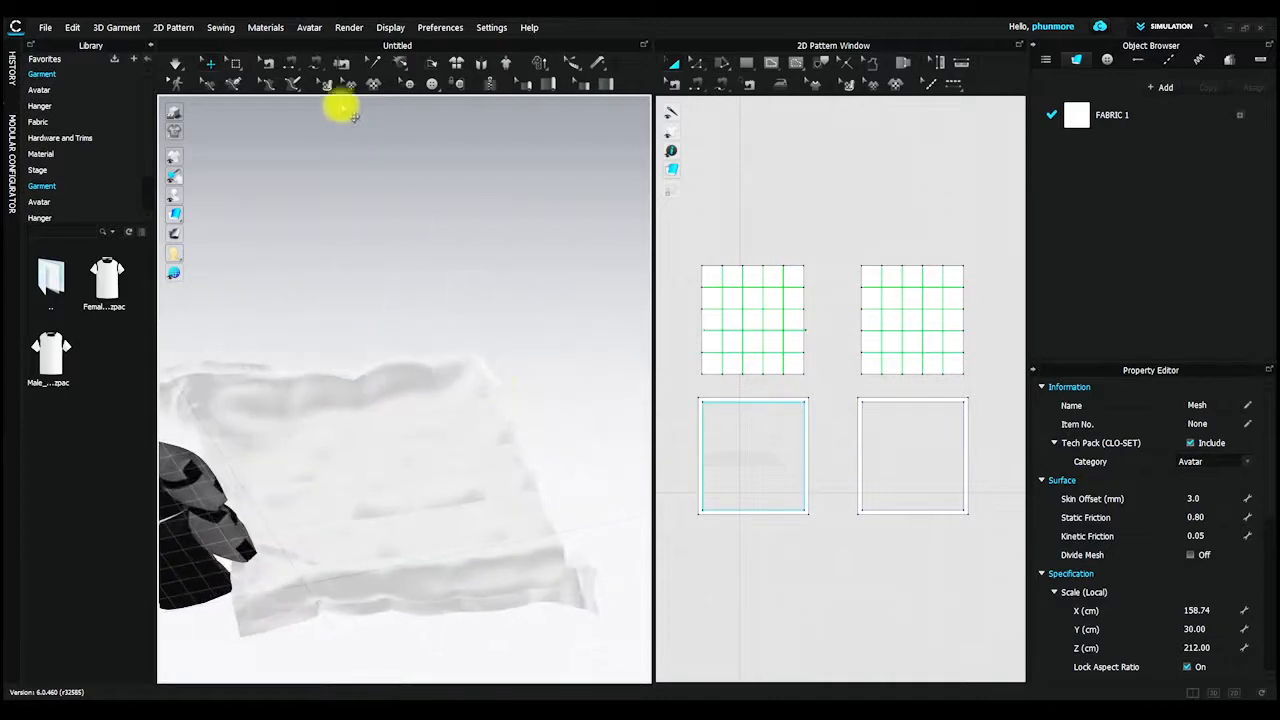
Show the internal lines on the 3D cover and select the left quilted pattern's leftmost inner vertical line to locate it underneath.
mouse_move(172, 157)
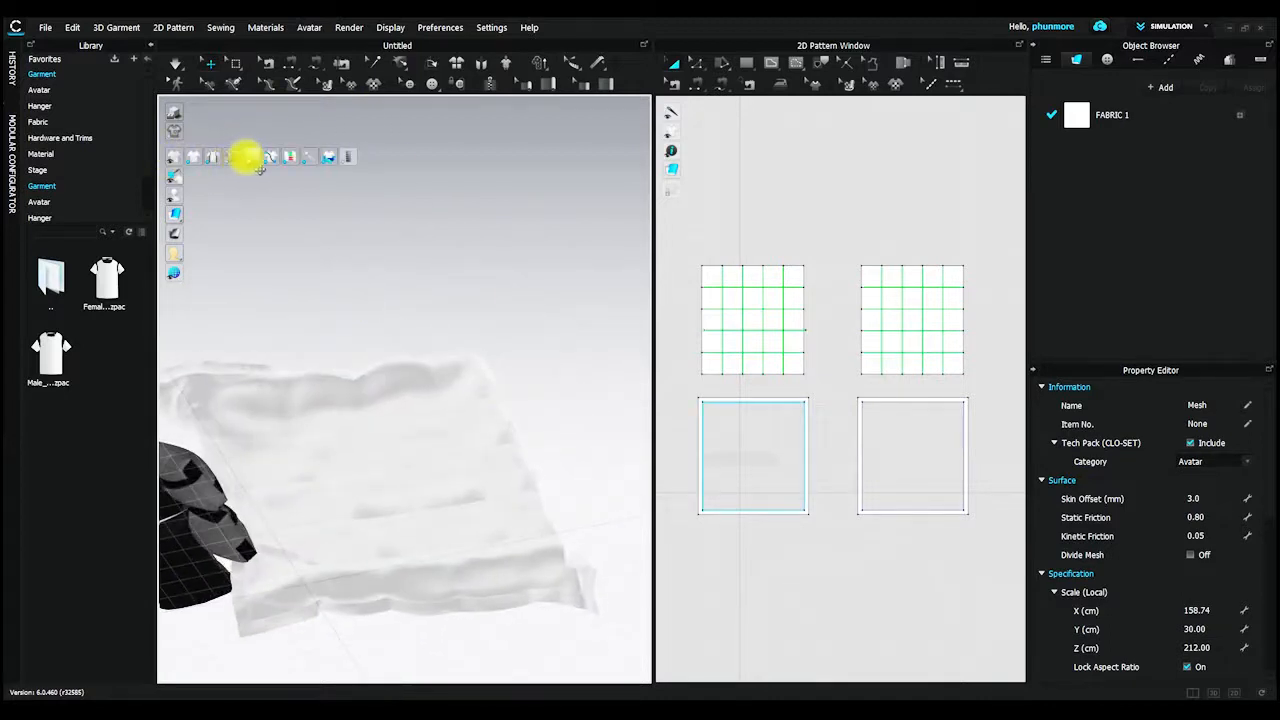
click(229, 157)
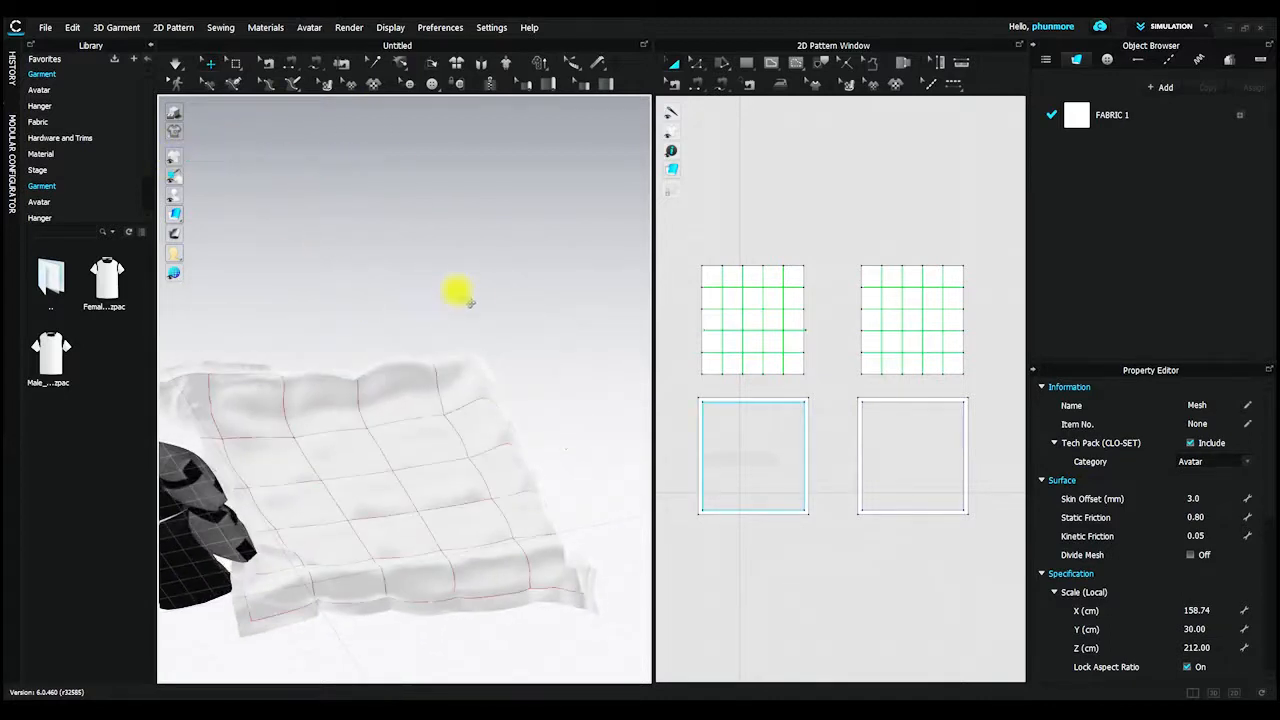
click(720, 278)
right_drag(466, 533, 362, 378)
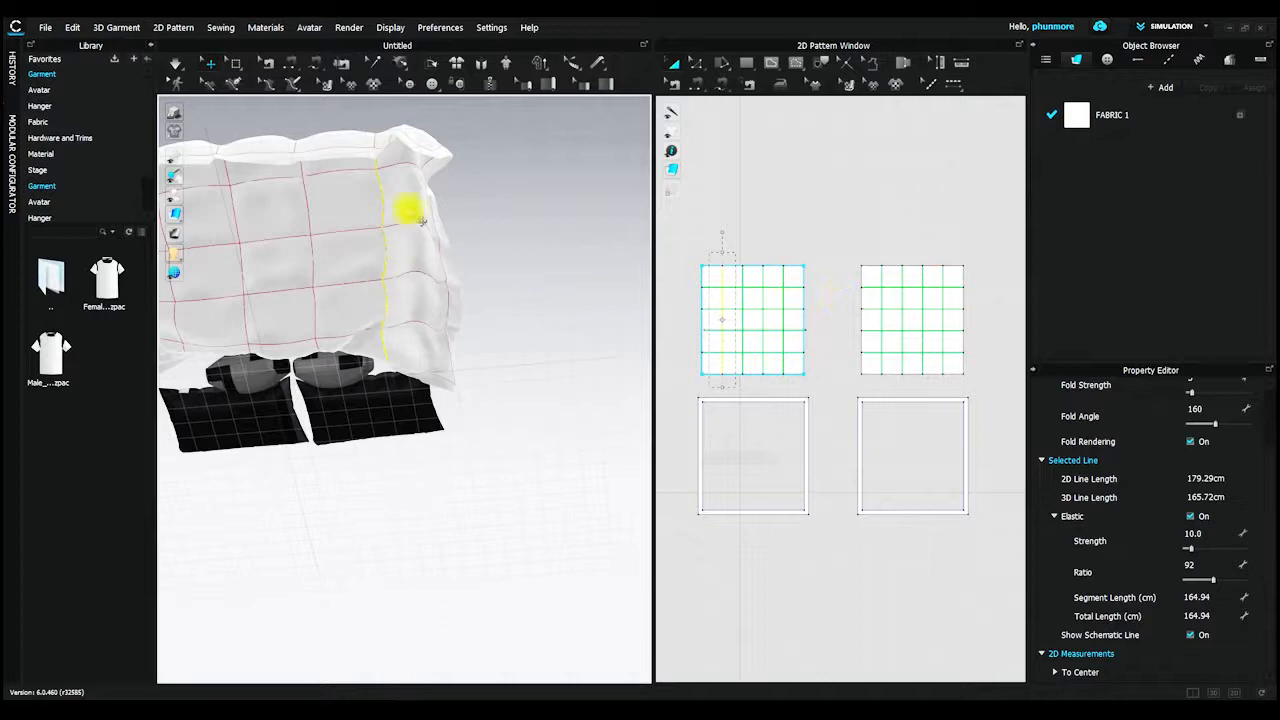
Select the right quilted pattern's rightmost inner vertical grid line, matching the one on the layer underneath.
right_drag(421, 221, 500, 245)
right_drag(493, 200, 517, 316)
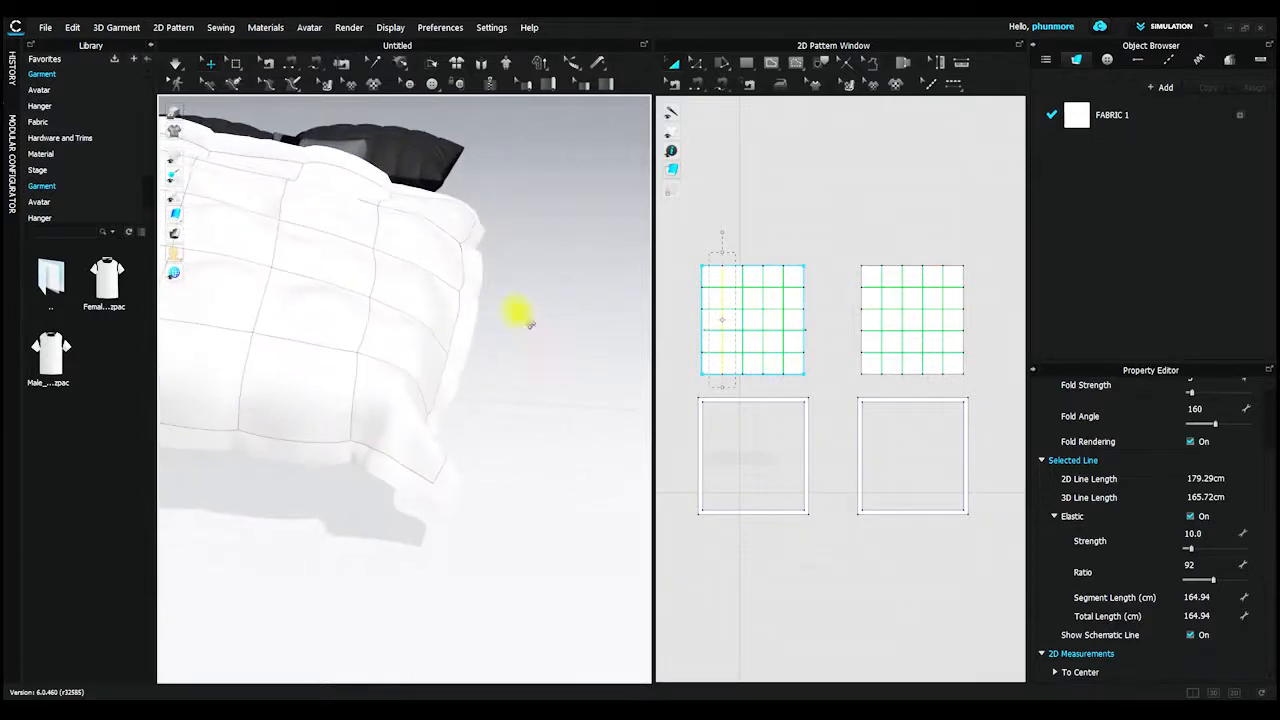
click(372, 325)
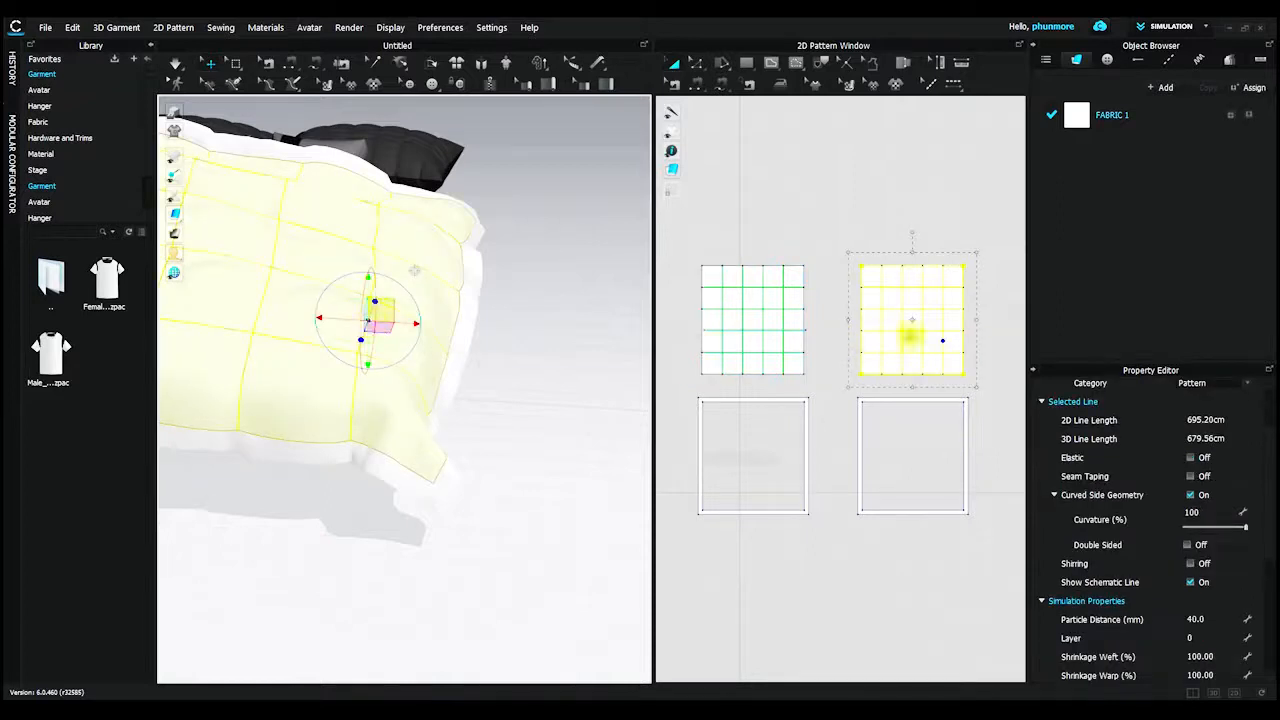
click(942, 318)
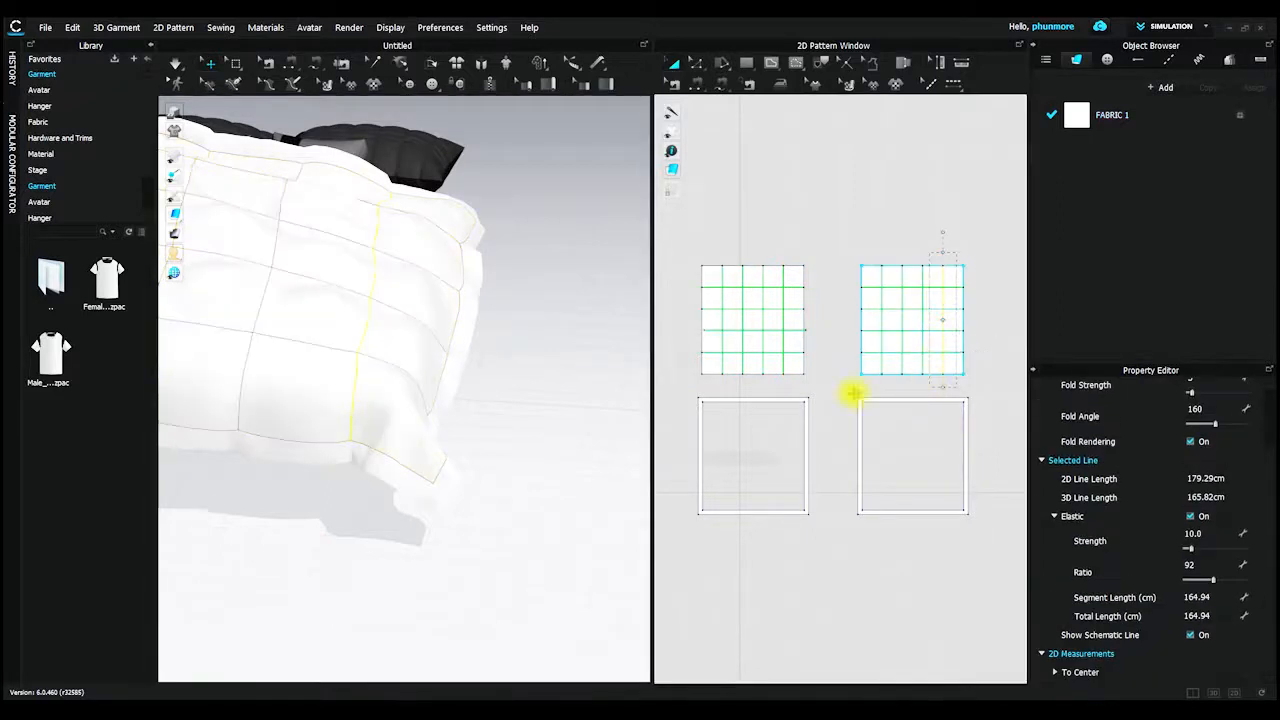
Move the right quilted pattern directly above the left quilted pattern, aligned with it vertically.
right_drag(503, 391, 510, 325)
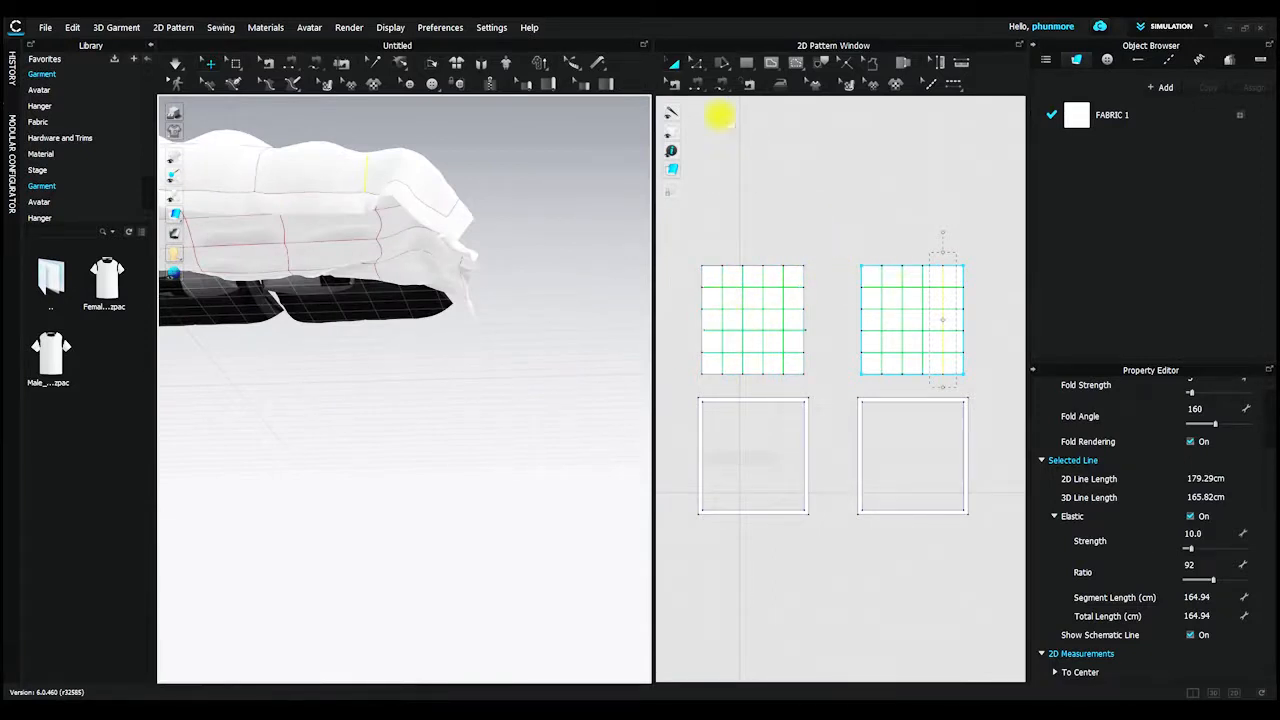
drag(826, 237, 992, 396)
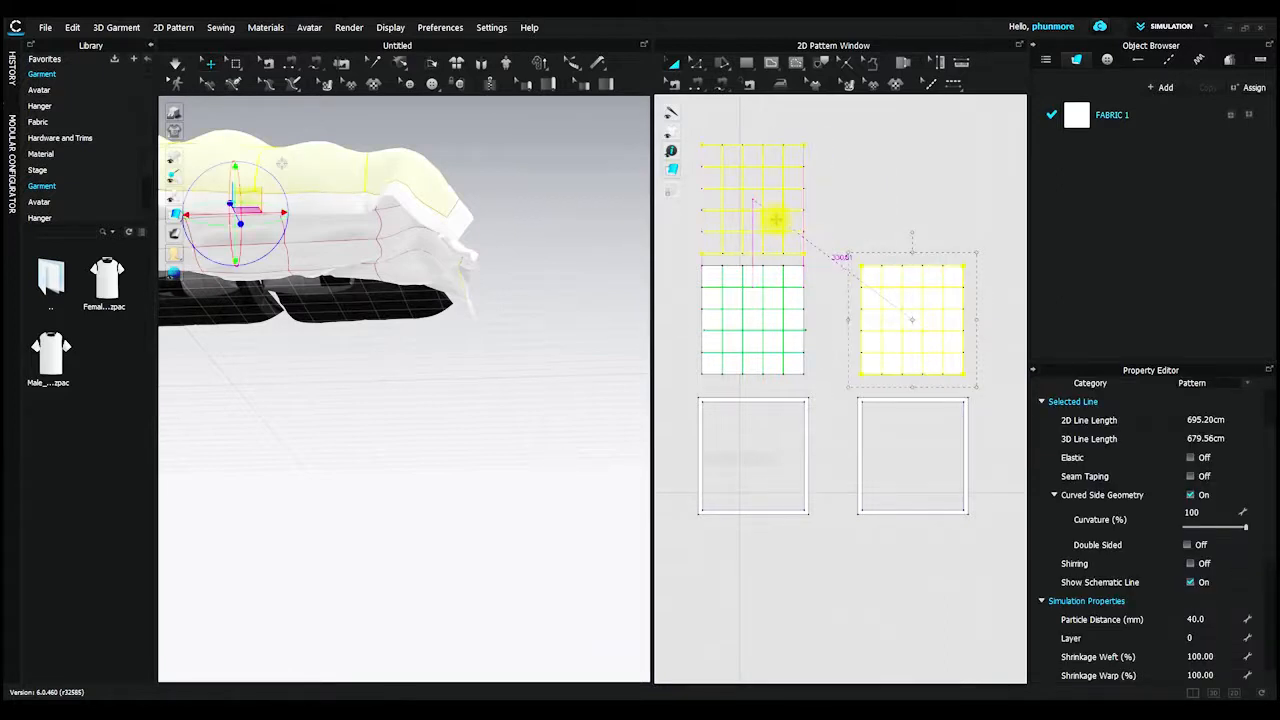
drag(774, 219, 774, 219)
click(788, 260)
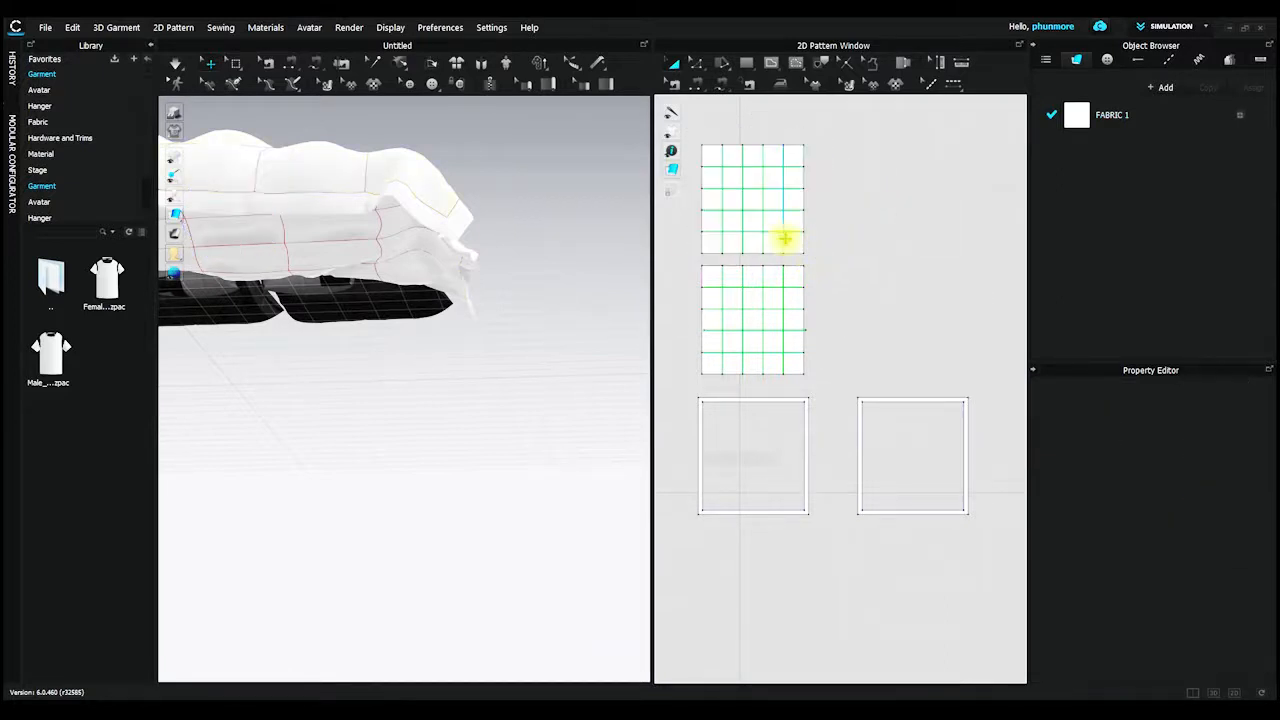
Select the rightmost inner vertical lines of both quilted patterns and the lower pattern's leftmost one to compare their positions in 3D.
click(784, 241)
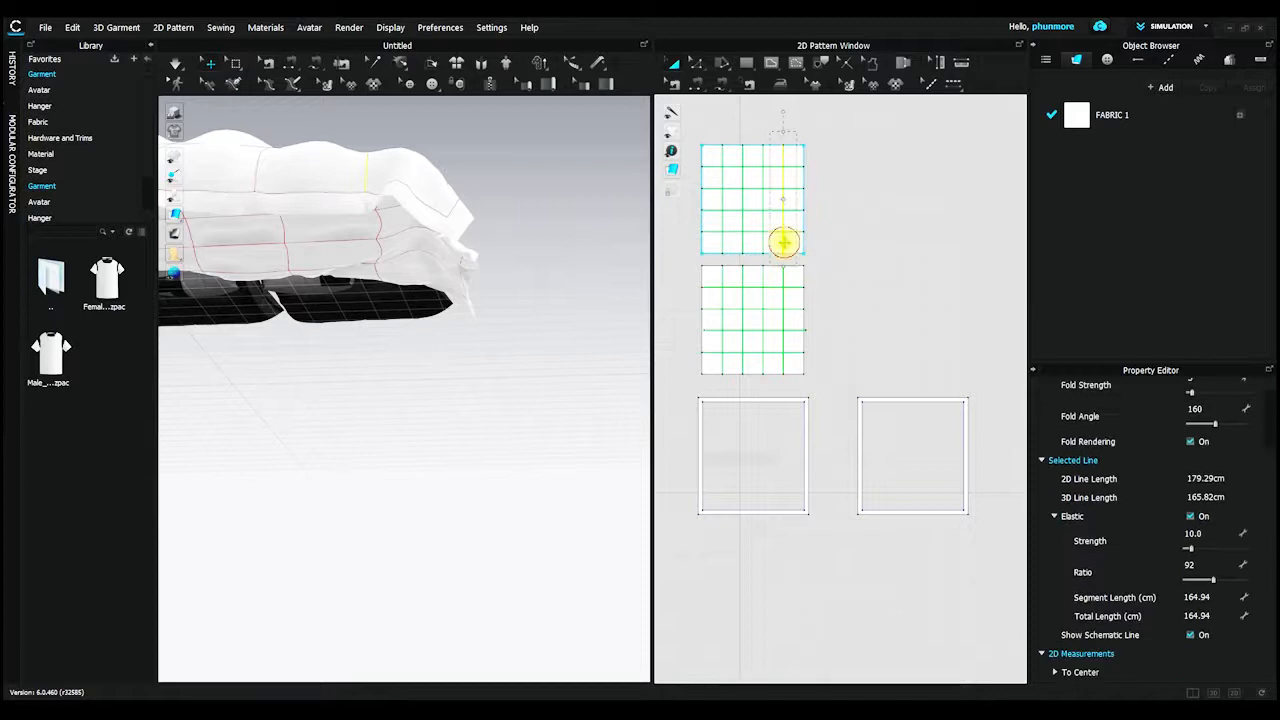
shift+click(783, 298)
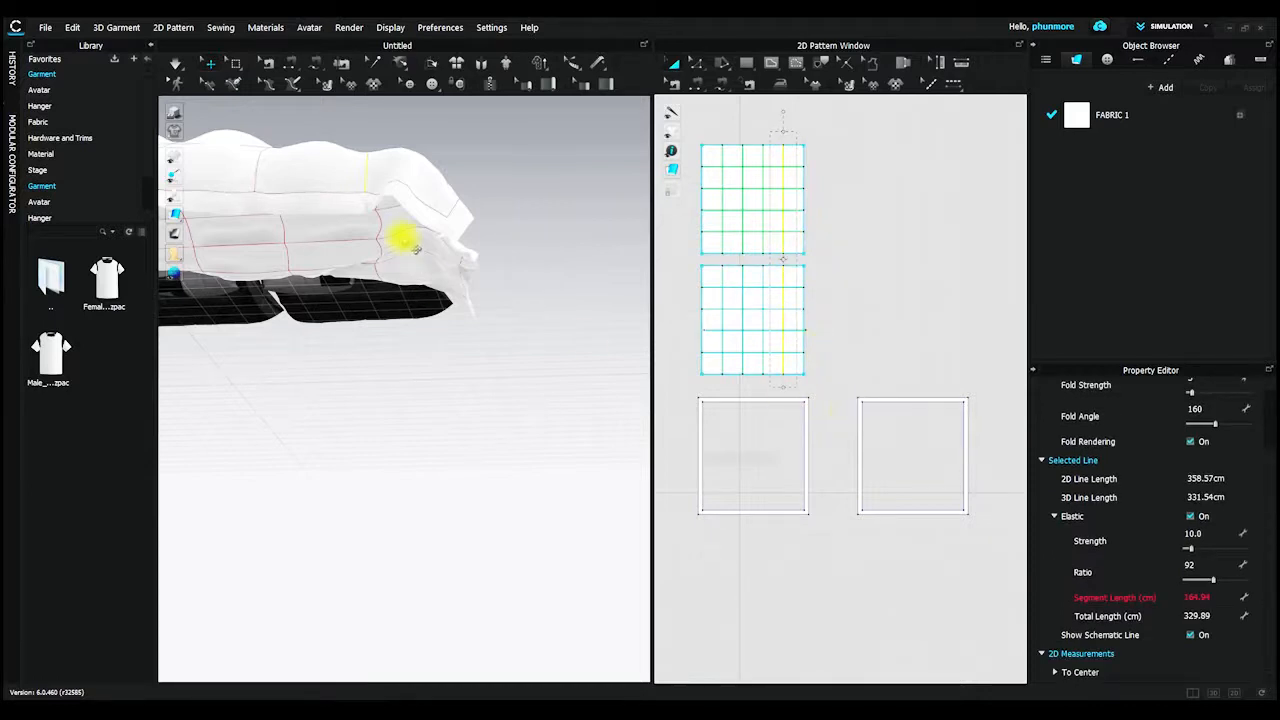
click(721, 300)
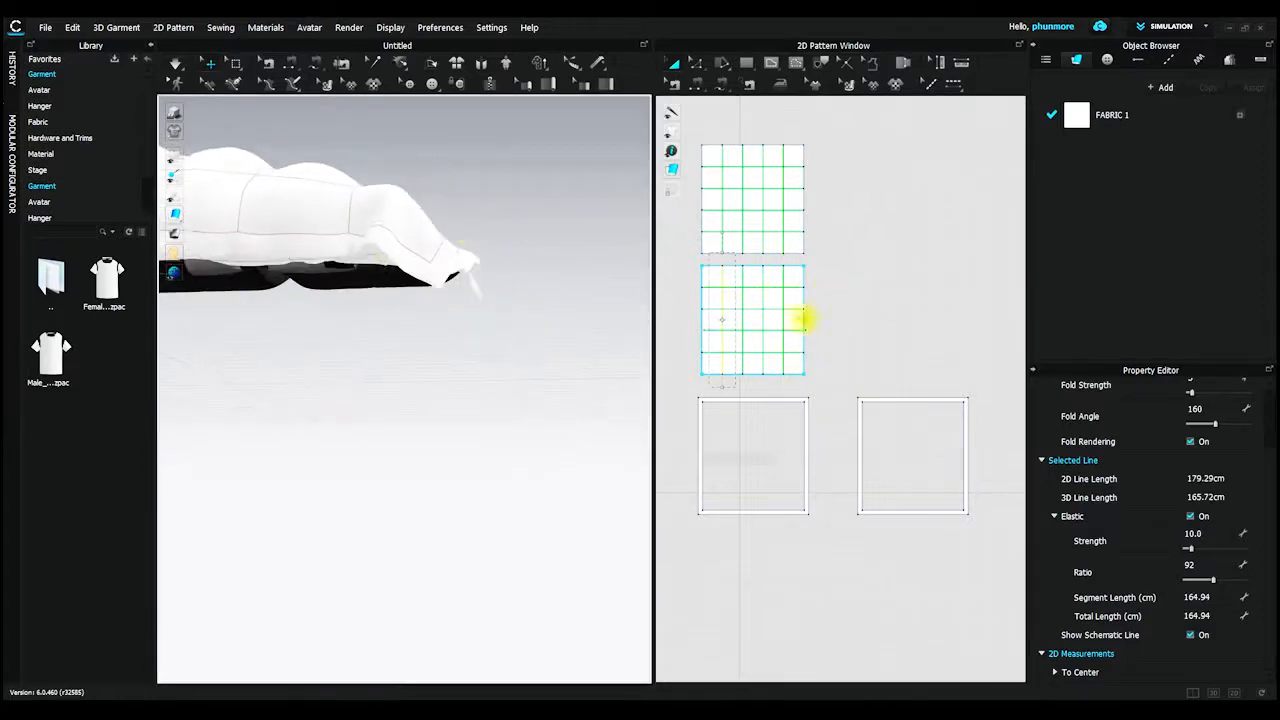
Shift the lower quilted pattern sideways so its leftmost inner vertical line aligns with the upper pattern's rightmost inner one.
click(816, 380)
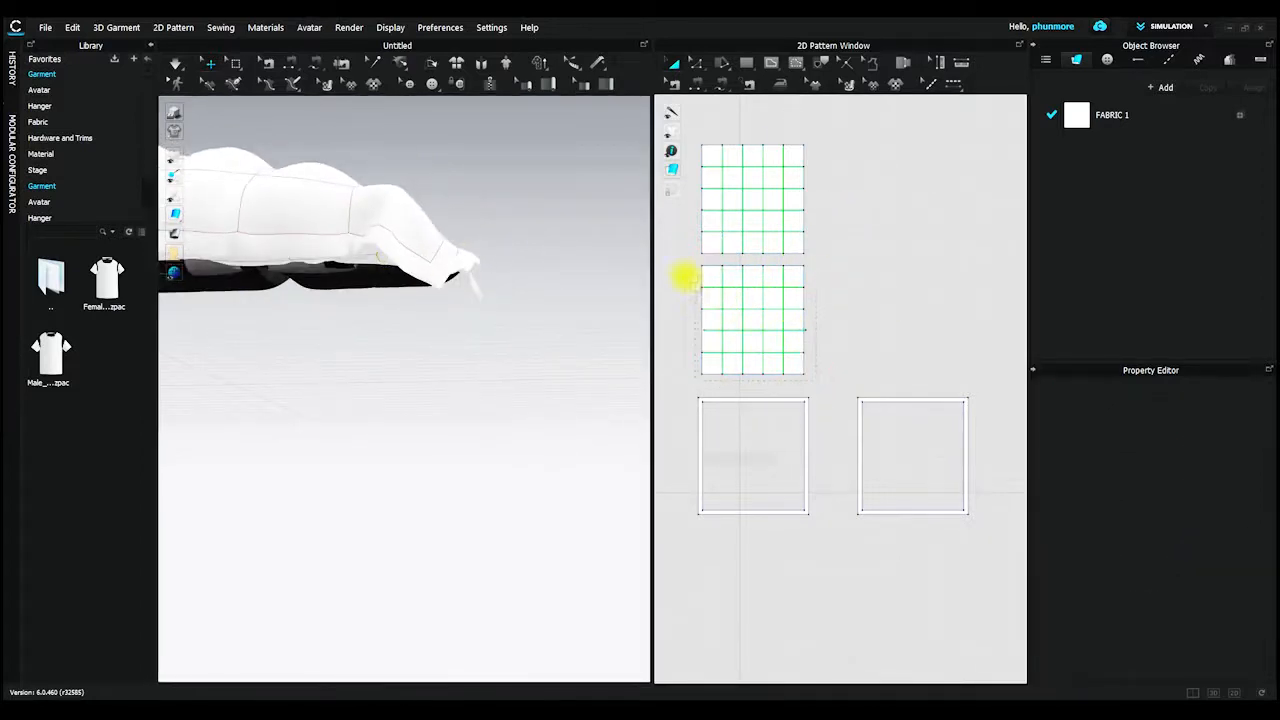
click(683, 266)
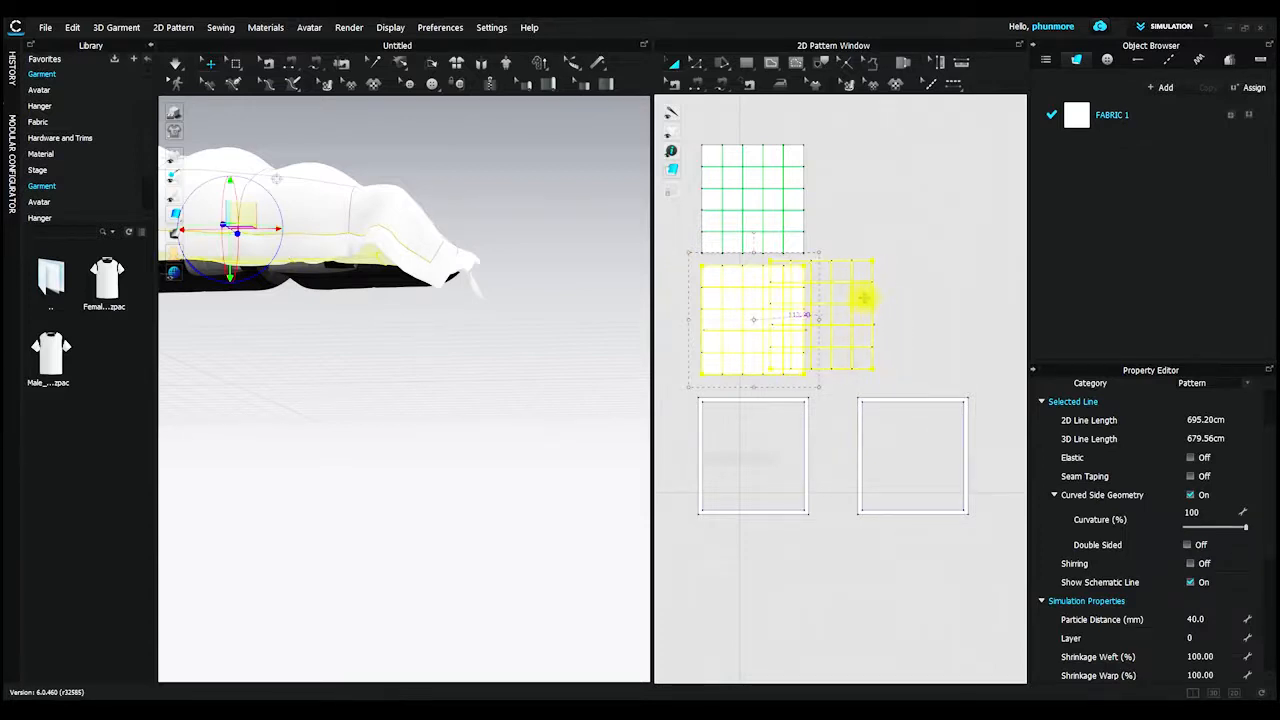
drag(858, 298, 857, 300)
click(760, 298)
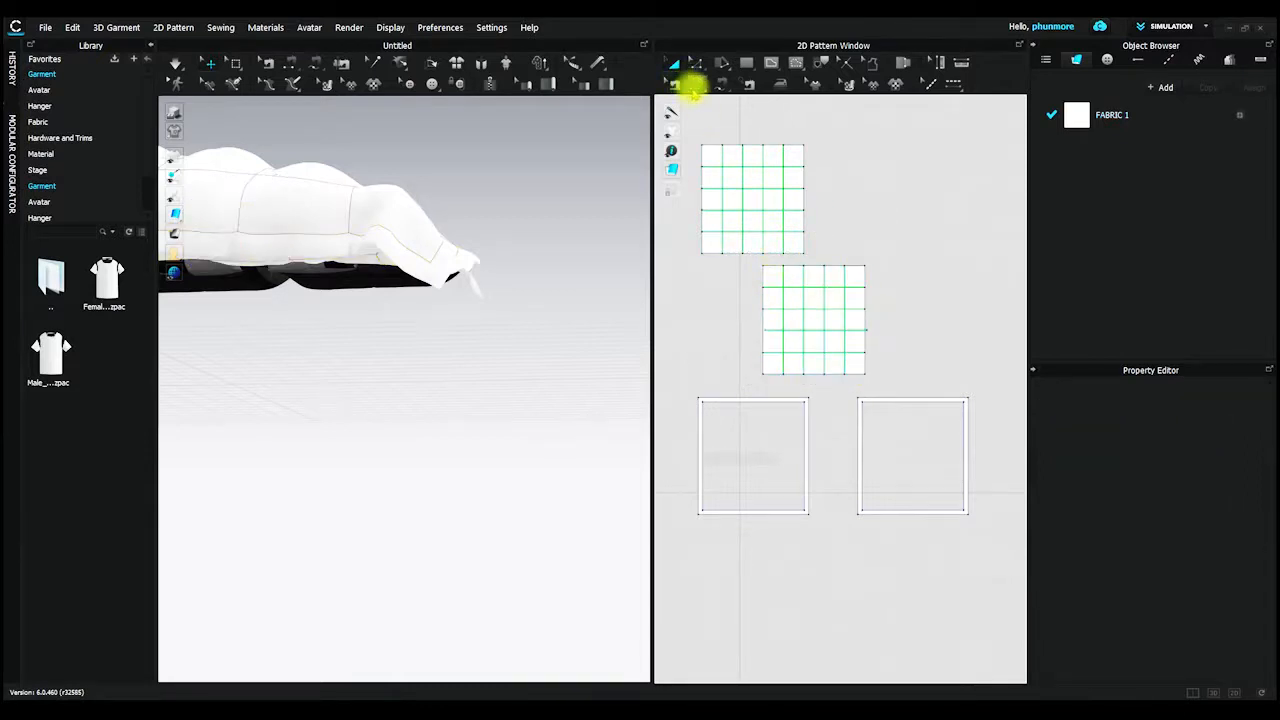
Check in 3D which corners of the top and bottom quilted layers correspond to each other.
click(353, 213)
right_drag(430, 264, 352, 266)
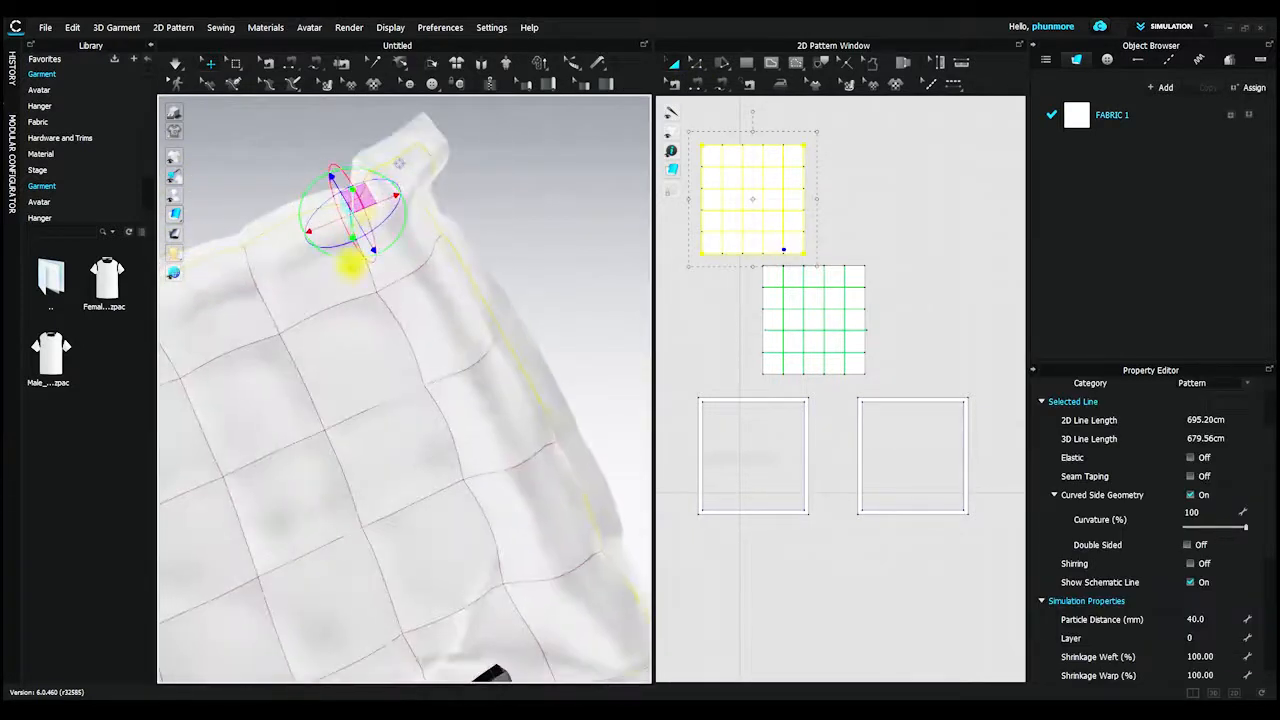
click(356, 267)
right_drag(360, 262, 405, 337)
click(398, 334)
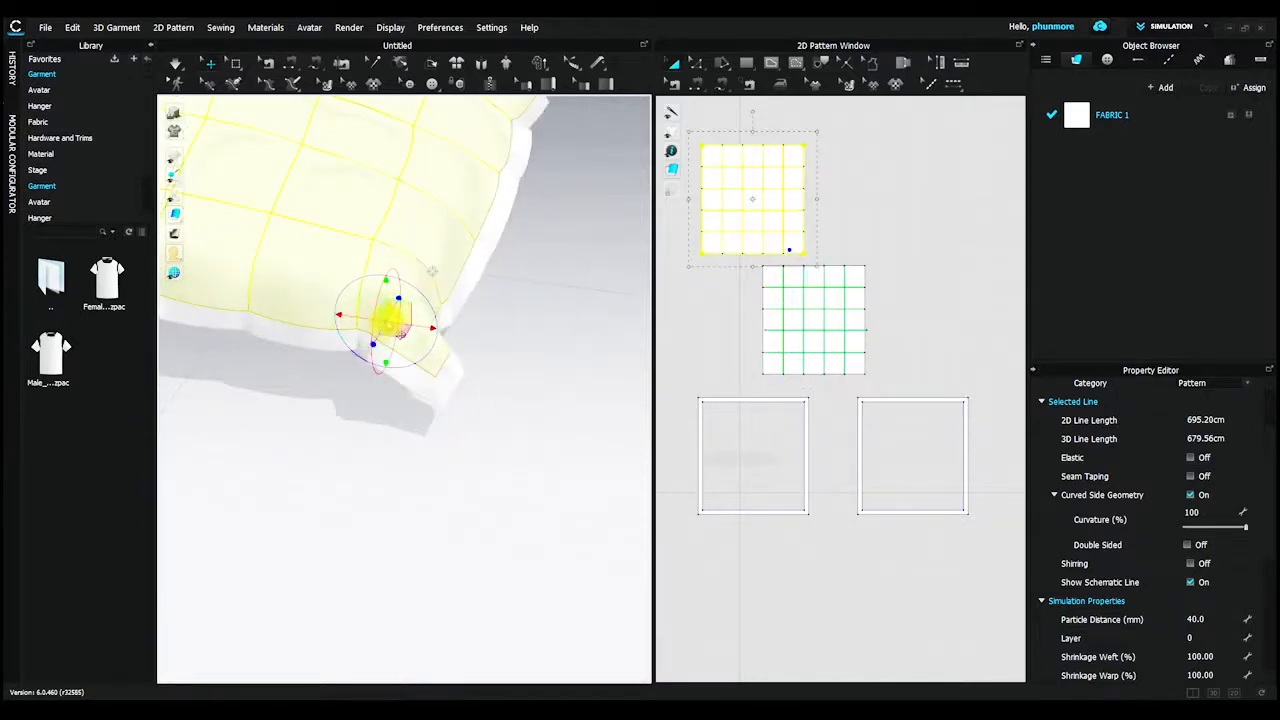
Sew the upper pattern's four inner vertical lines, from right to left, to the lower pattern's inner vertical lines from left to right.
click(696, 62)
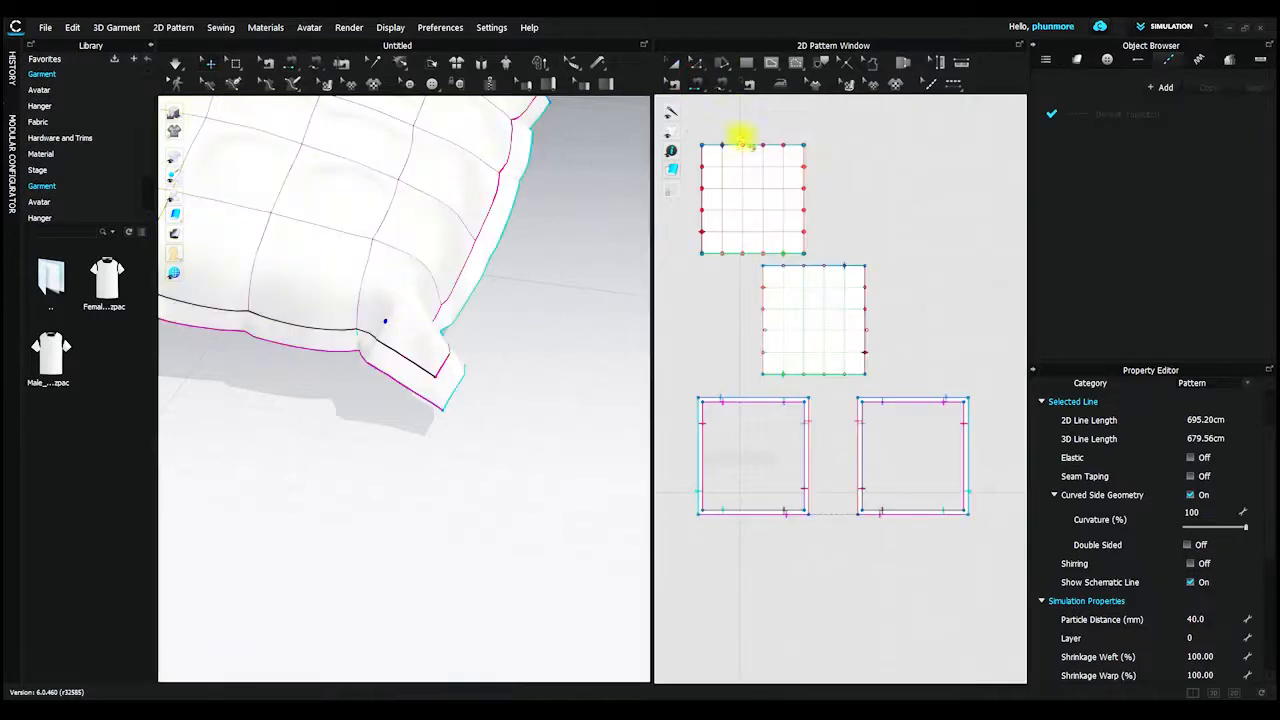
click(788, 243)
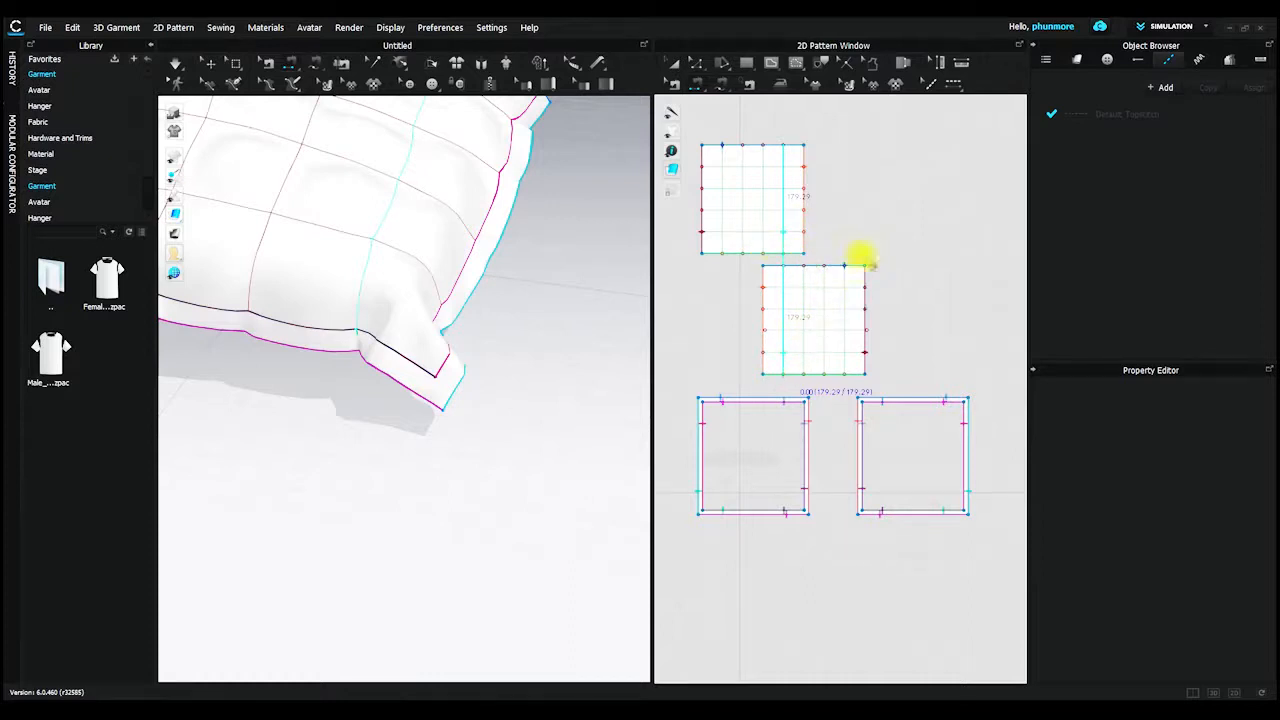
click(857, 270)
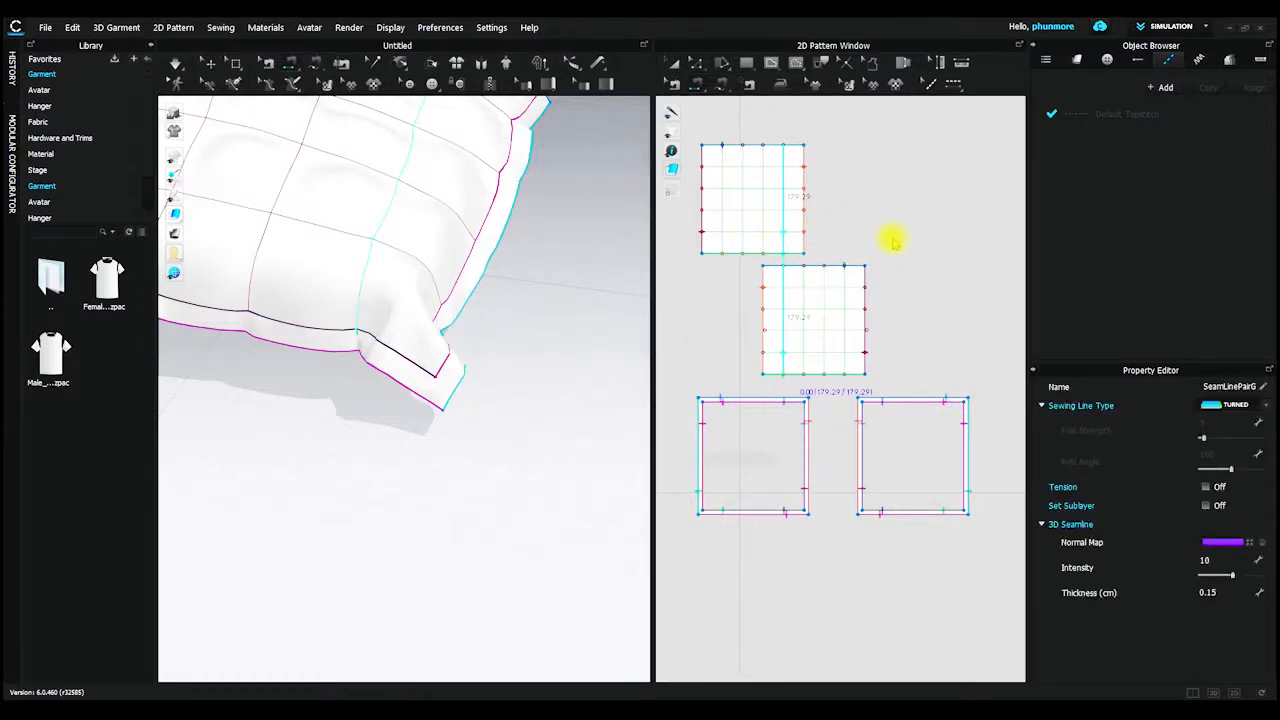
click(764, 231)
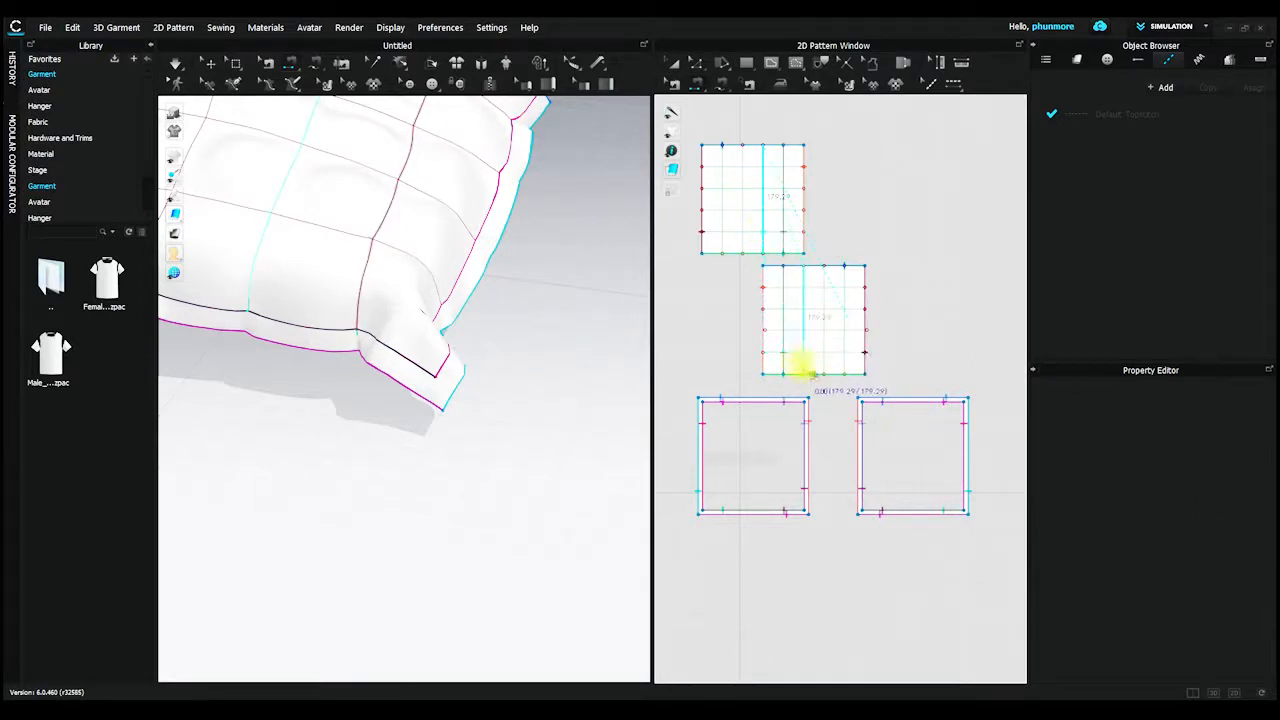
click(802, 366)
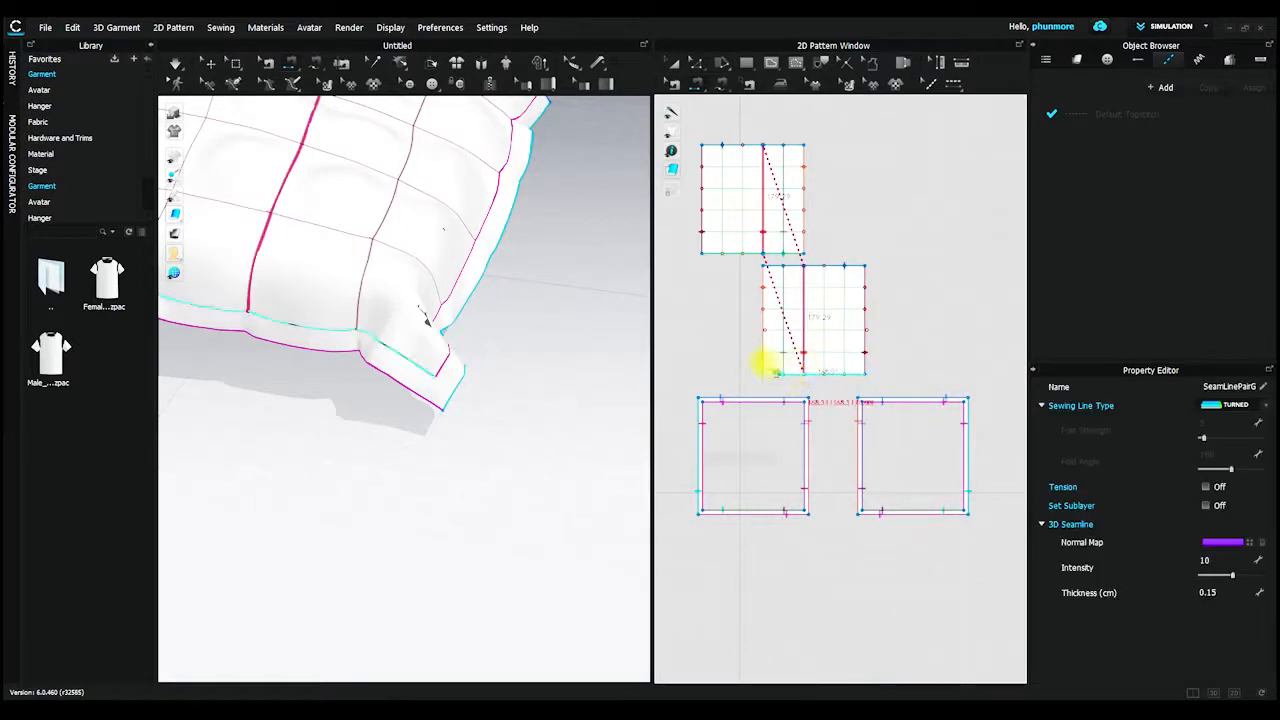
click(741, 228)
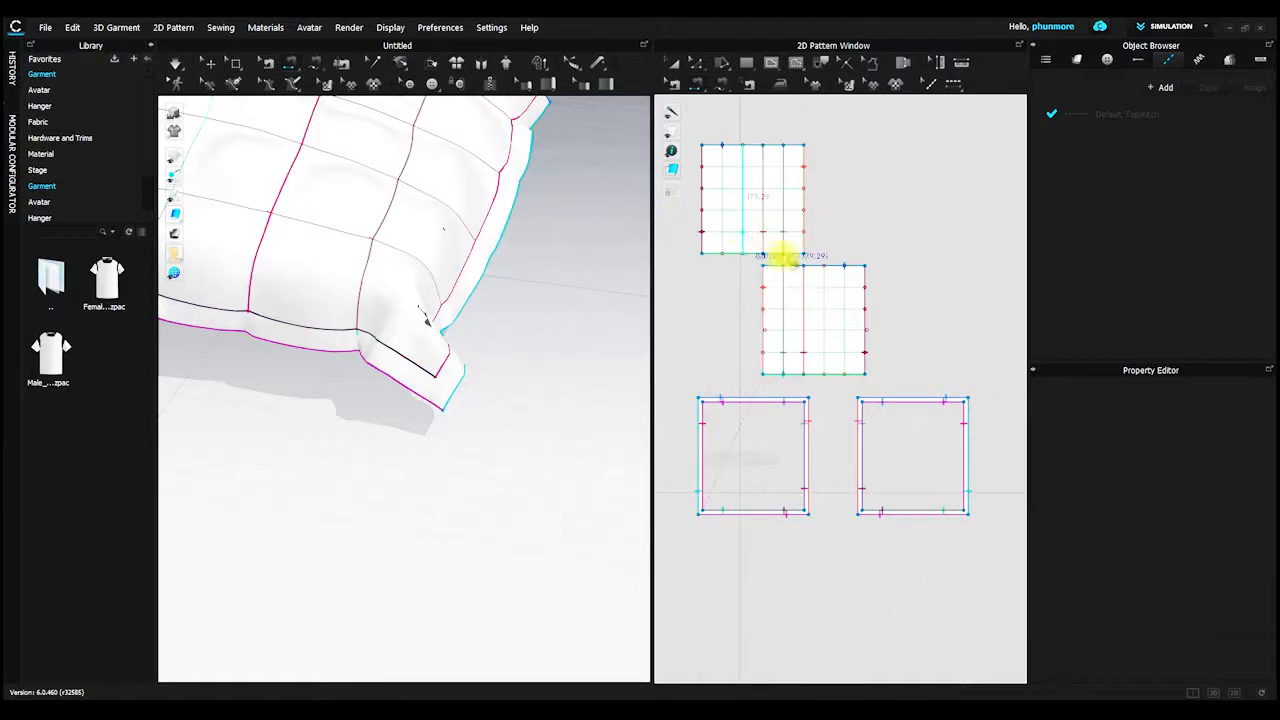
click(826, 364)
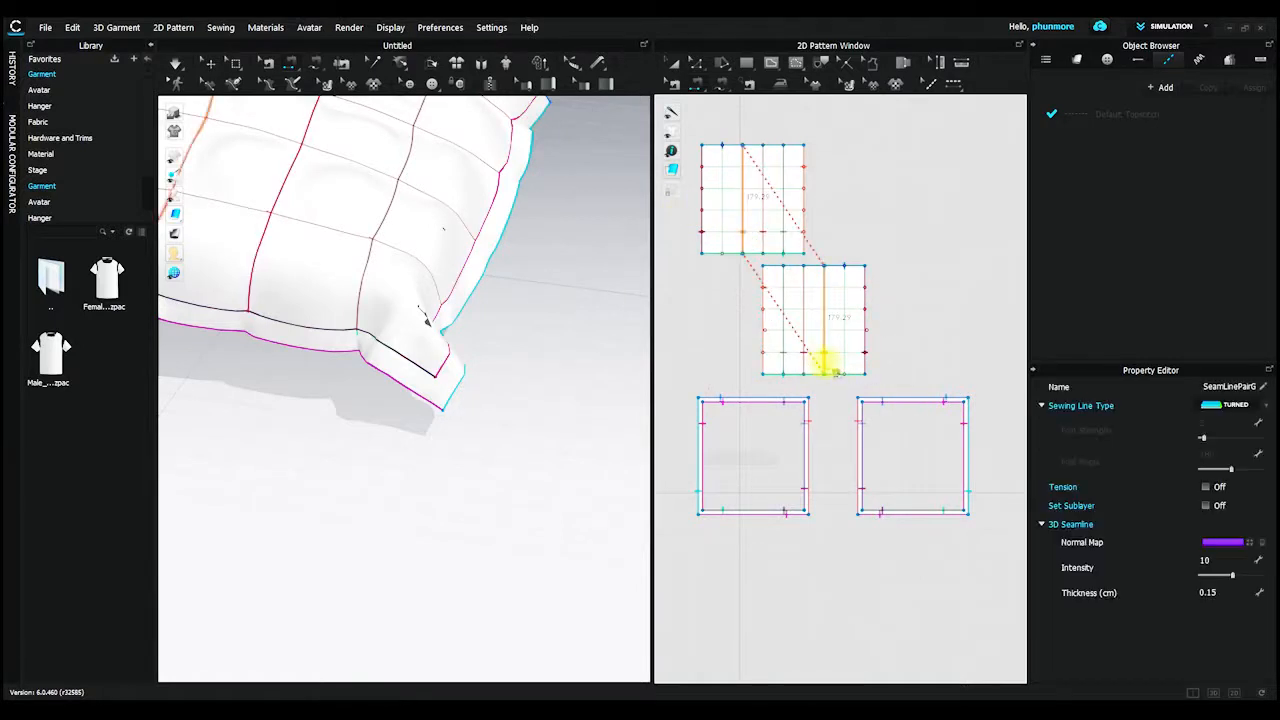
click(727, 222)
click(845, 346)
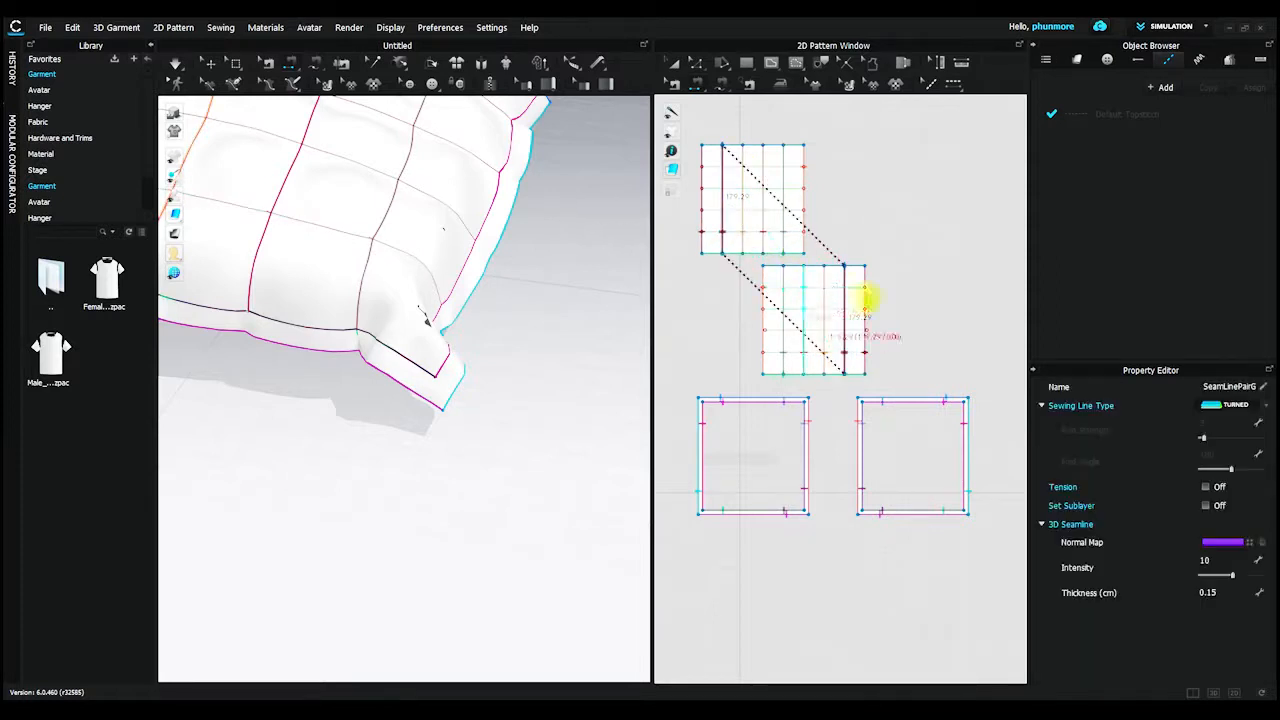
Move the lower quilted pattern beside the upper one so their horizontal grid lines are level.
click(674, 64)
click(754, 167)
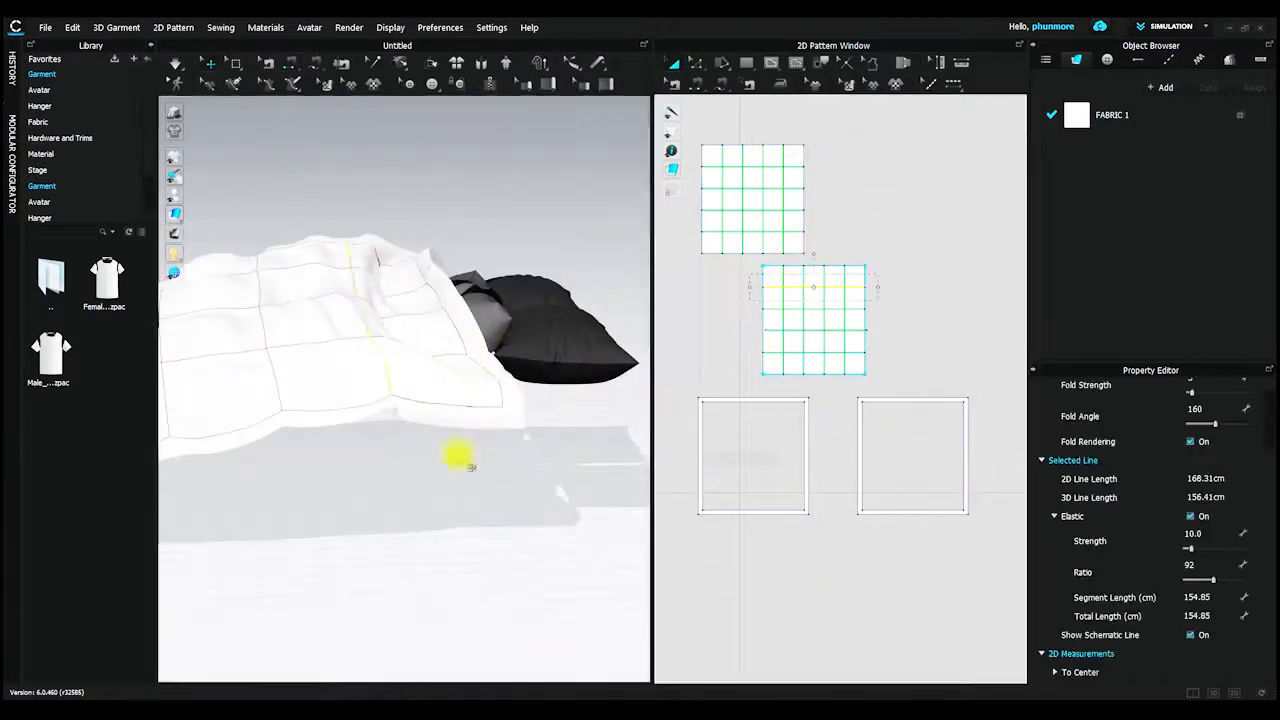
click(810, 315)
drag(830, 291, 891, 171)
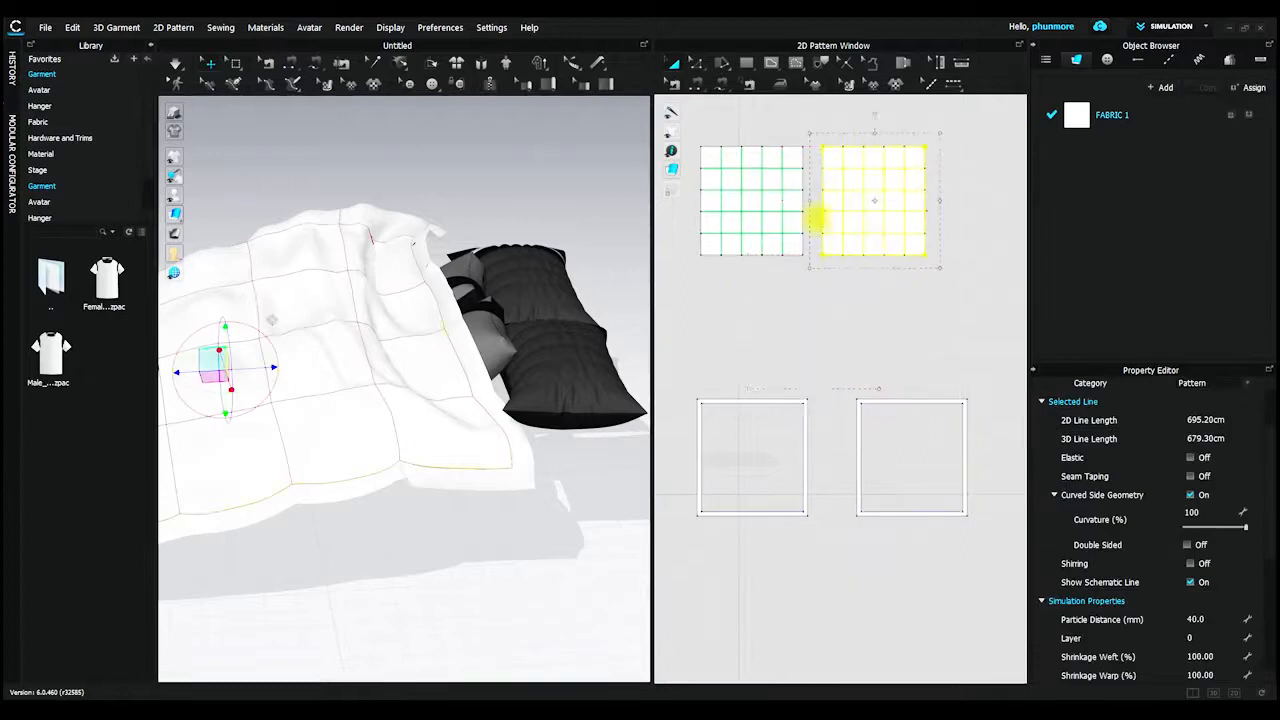
middle_drag(814, 217, 854, 331)
Select the top inner horizontal line on each quilted pattern and compare their positions on the 3D cover.
click(720, 283)
click(754, 280)
click(877, 280)
right_drag(495, 375, 488, 266)
click(491, 502)
click(493, 507)
click(1015, 160)
right_drag(488, 500, 458, 668)
Sew the four inner horizontal grid lines of the left quilted pattern to the level lines of the right one.
click(695, 85)
click(830, 281)
click(878, 281)
click(828, 303)
click(894, 302)
click(814, 323)
click(894, 323)
click(812, 345)
click(894, 345)
right_drag(557, 337, 711, 329)
click(671, 63)
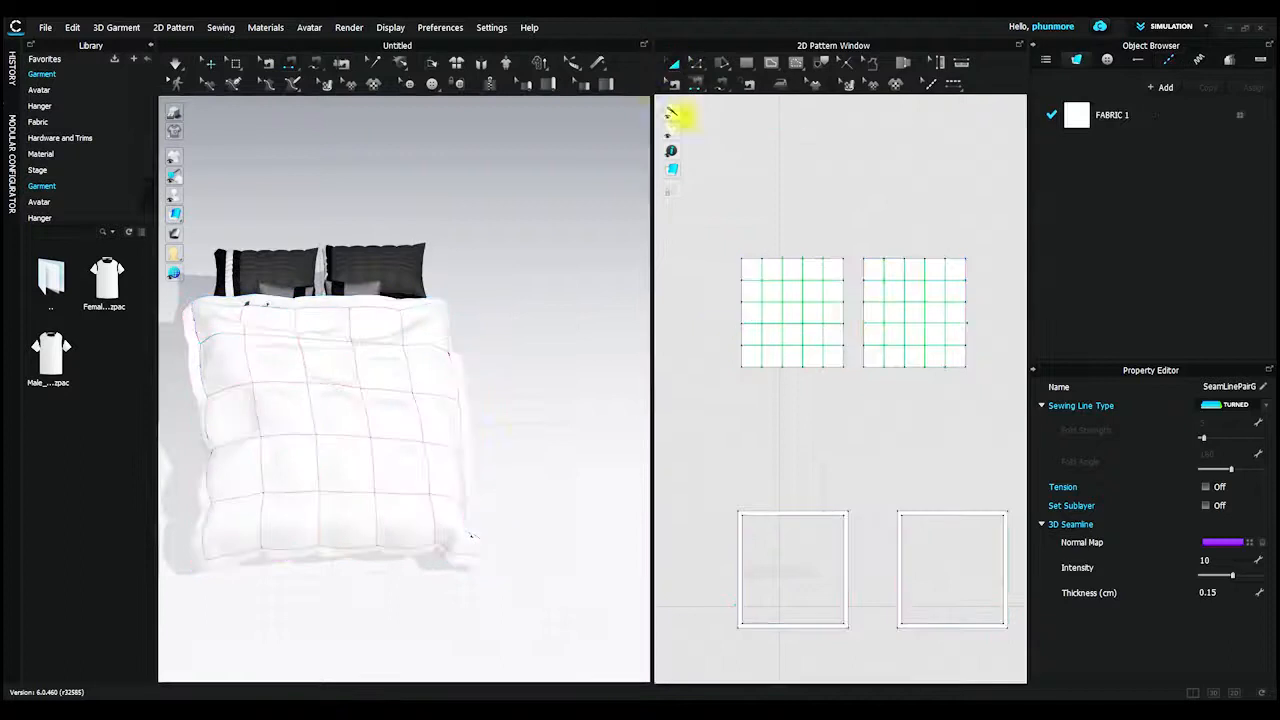
Show all avatars so the hidden bed base reappears beneath the cover.
right_drag(323, 410, 358, 405)
right_drag(424, 398, 447, 433)
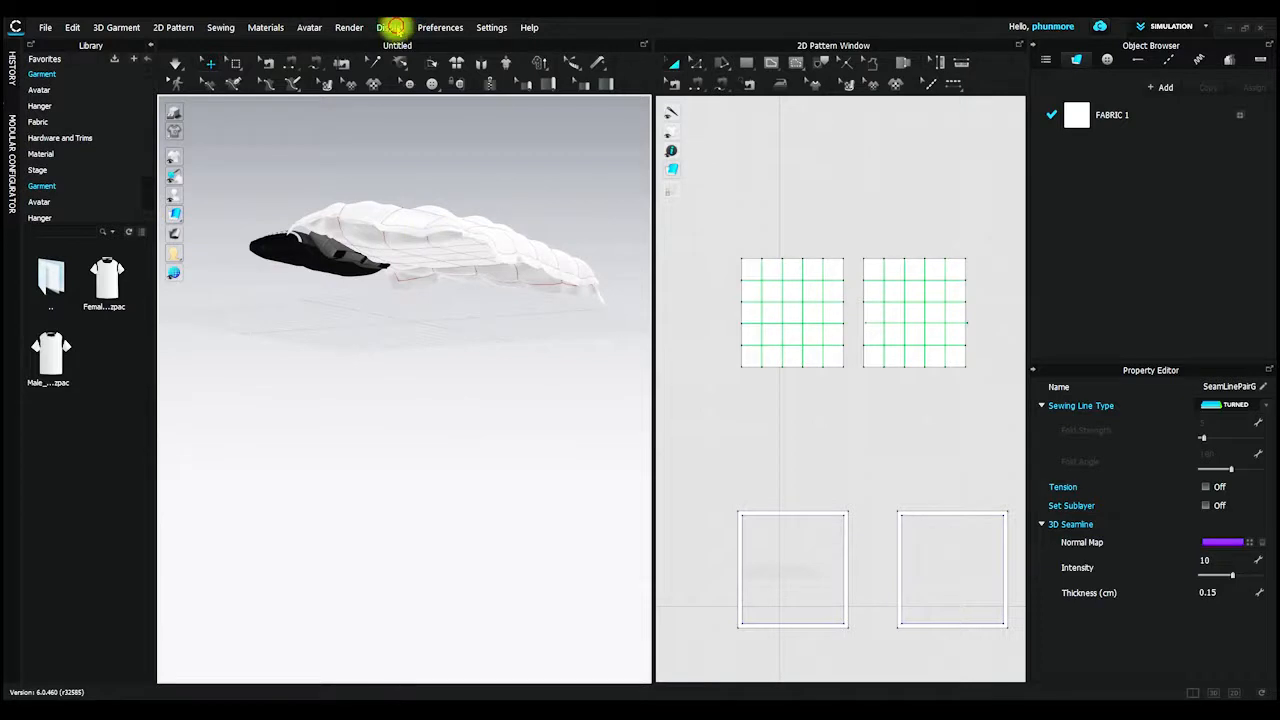
click(391, 27)
mouse_move(393, 88)
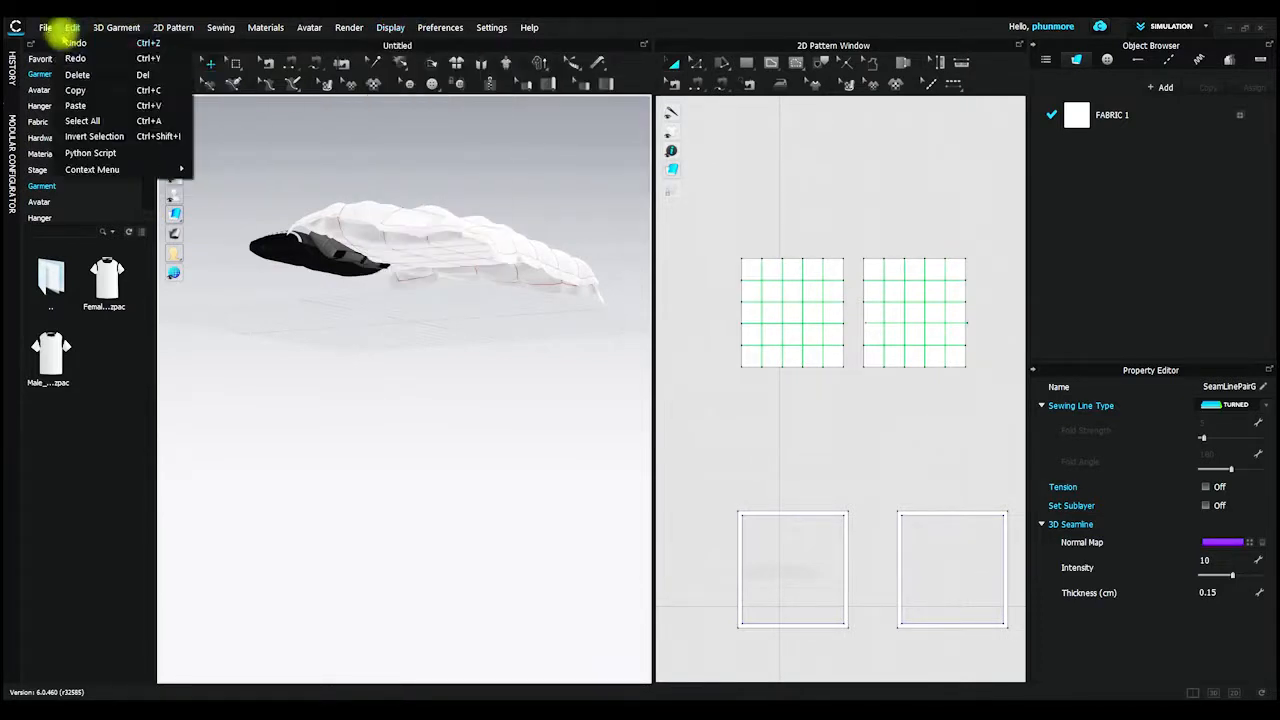
mouse_move(305, 35)
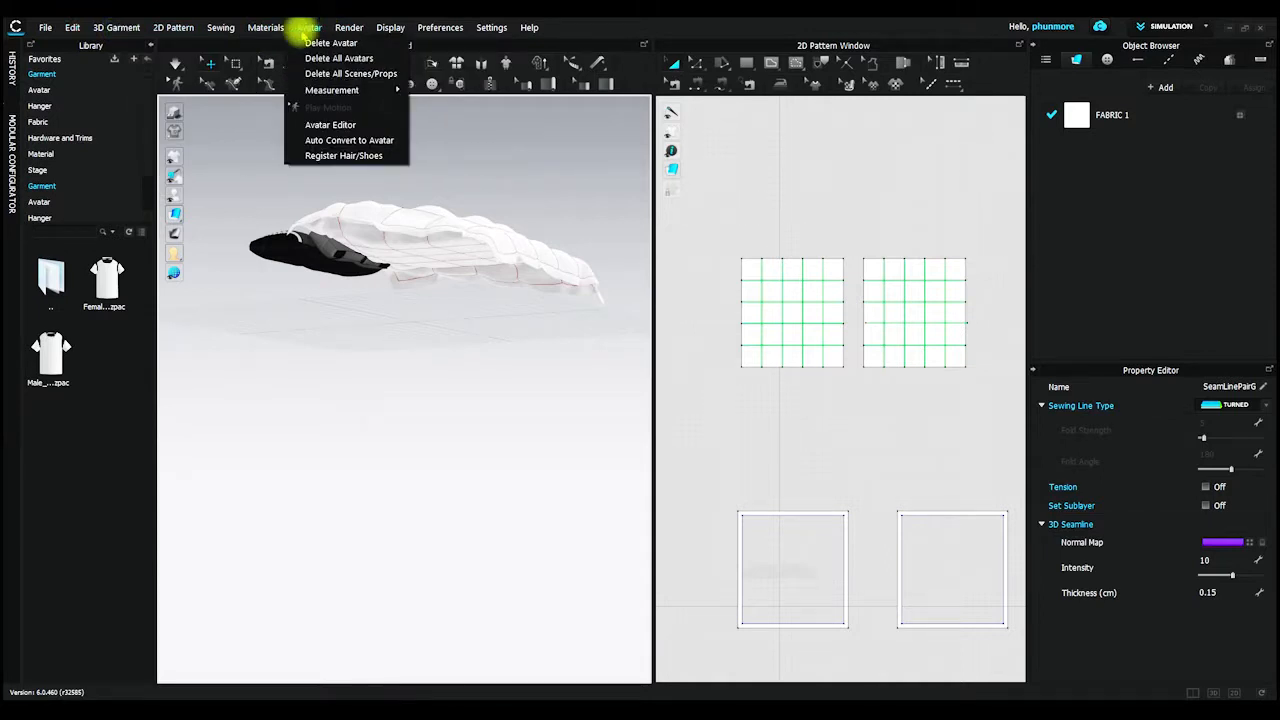
right_click(286, 286)
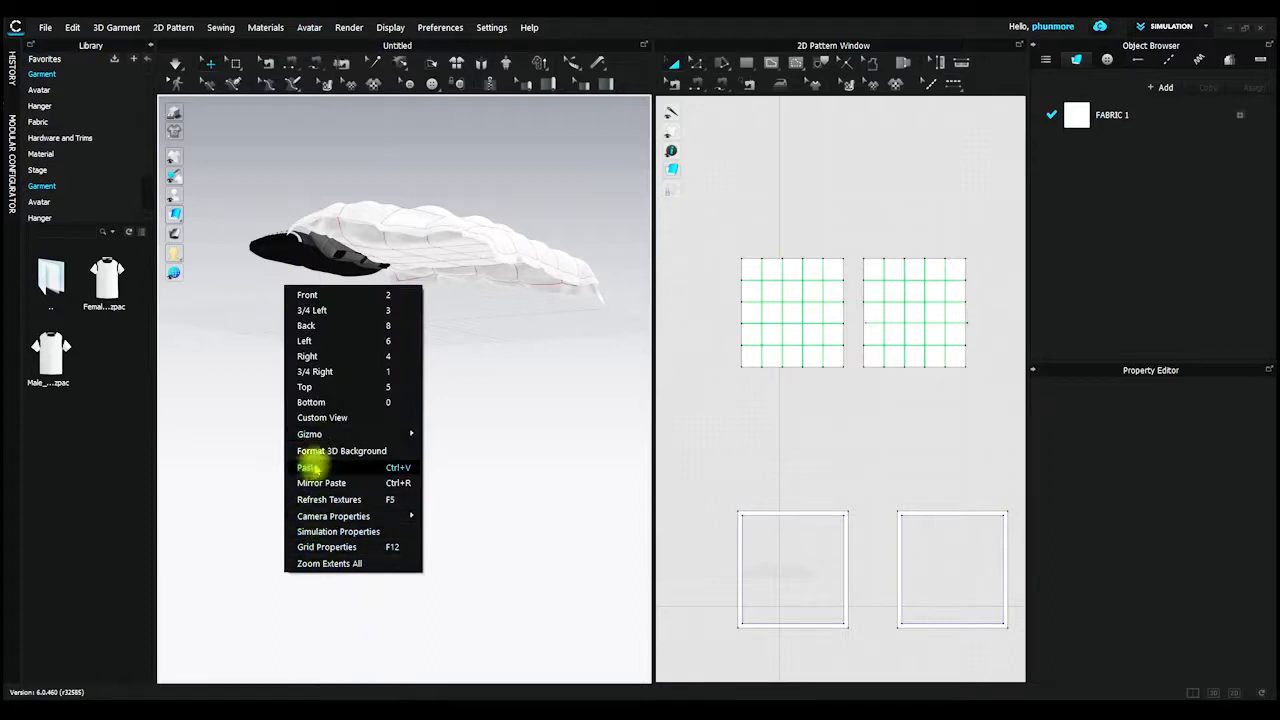
click(255, 355)
right_click(287, 260)
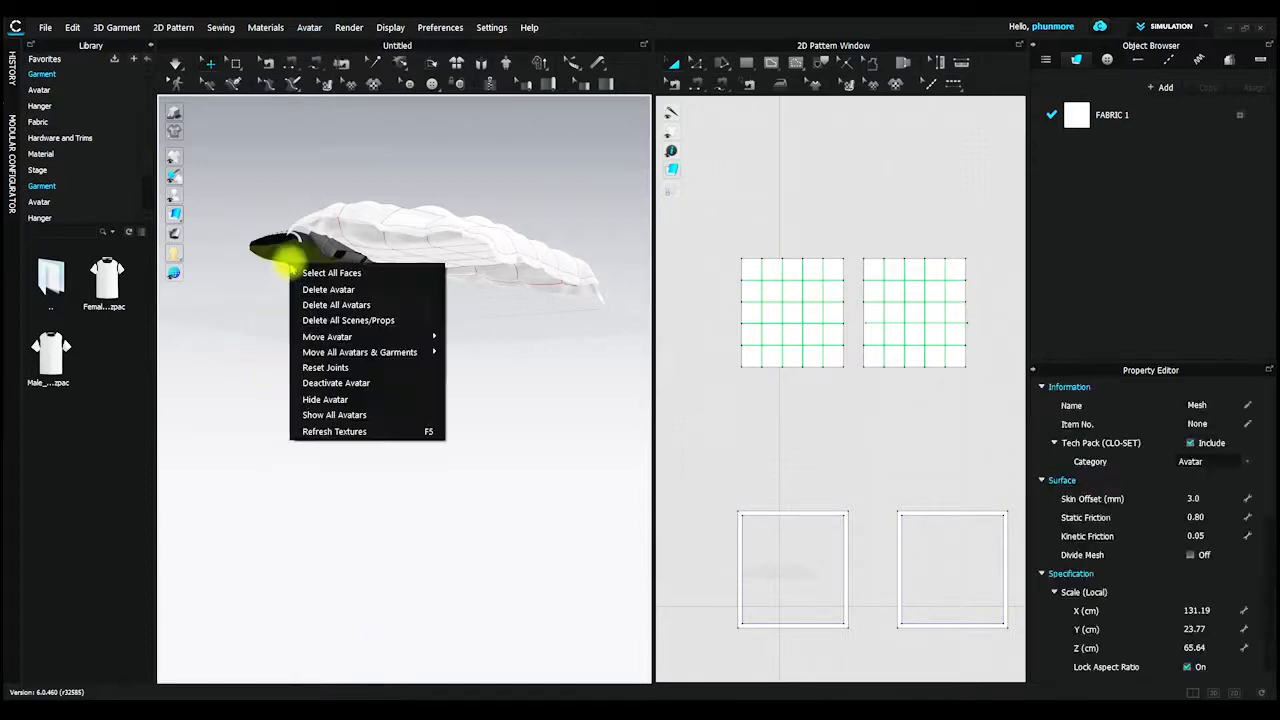
click(334, 415)
Simulate the sewn cover over the bed and inspect its drape and puffed squares from several angles.
right_drag(422, 433, 410, 330)
key(space)
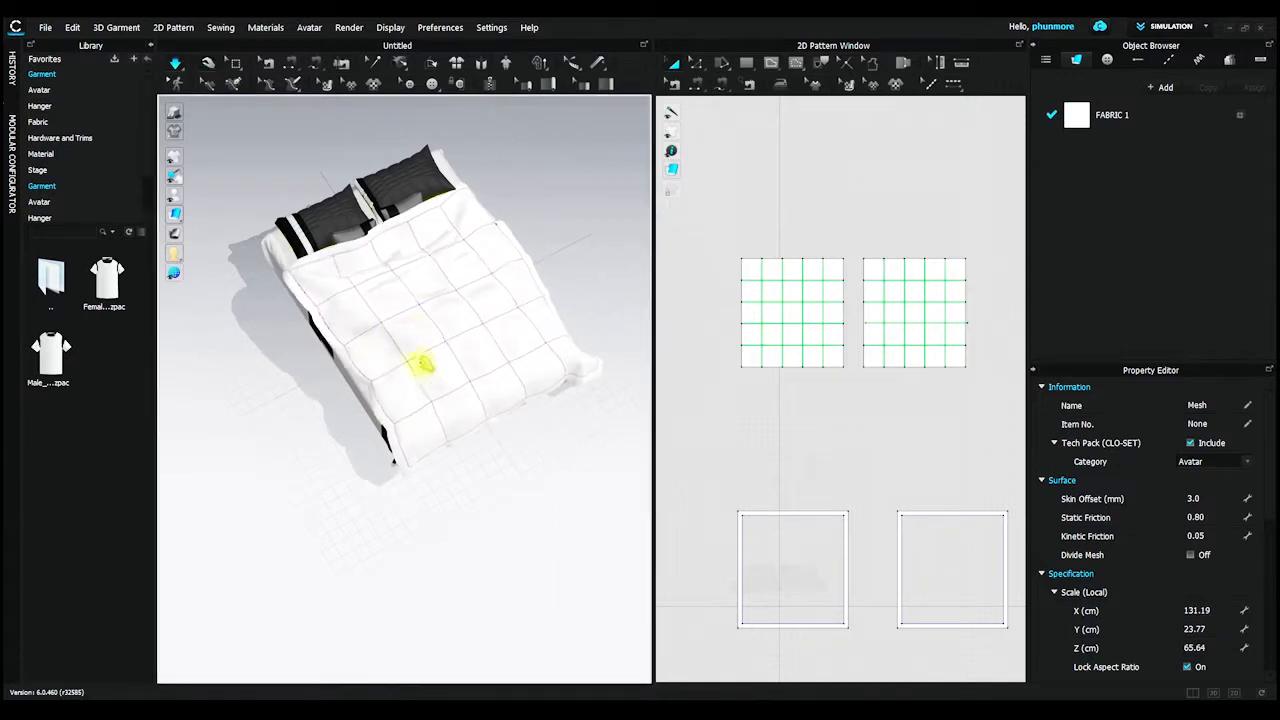
right_drag(457, 371, 489, 318)
scroll(511, 237, up, 3)
middle_drag(445, 308, 388, 343)
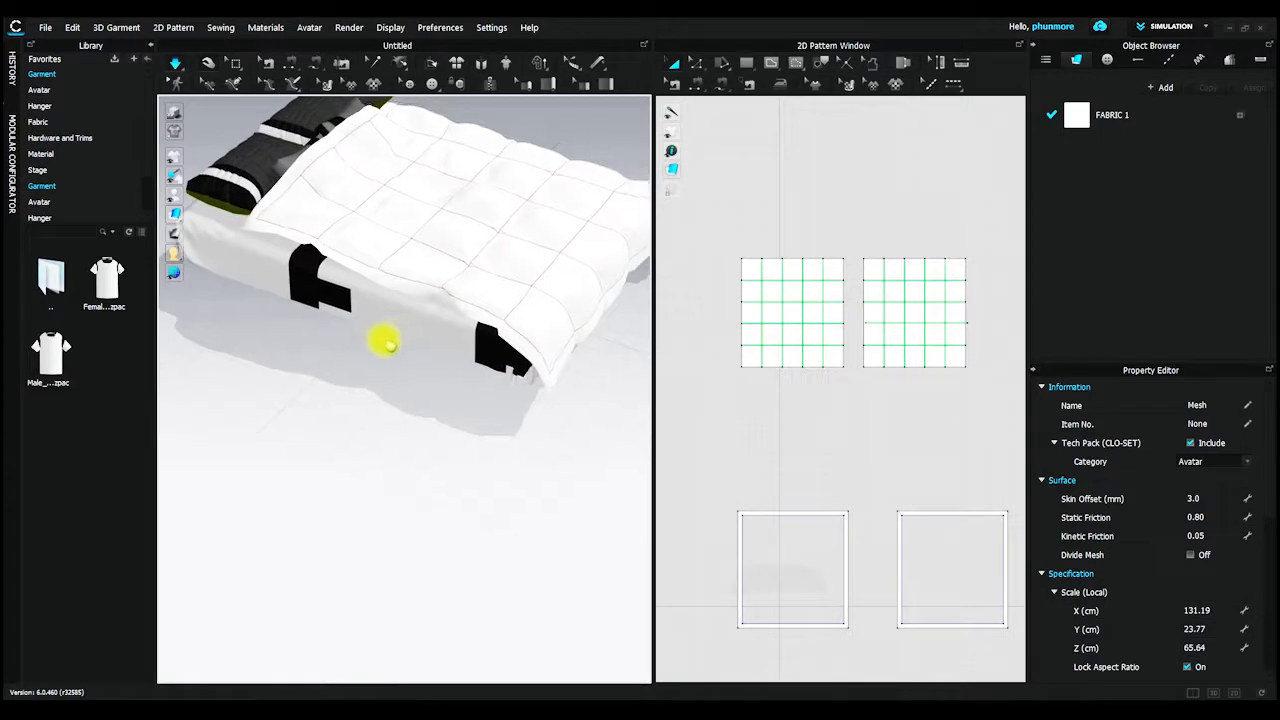
right_drag(386, 343, 443, 277)
mouse_move(423, 323)
right_down()
mouse_move(403, 329)
mouse_move(451, 280)
mouse_move(423, 337)
right_up()
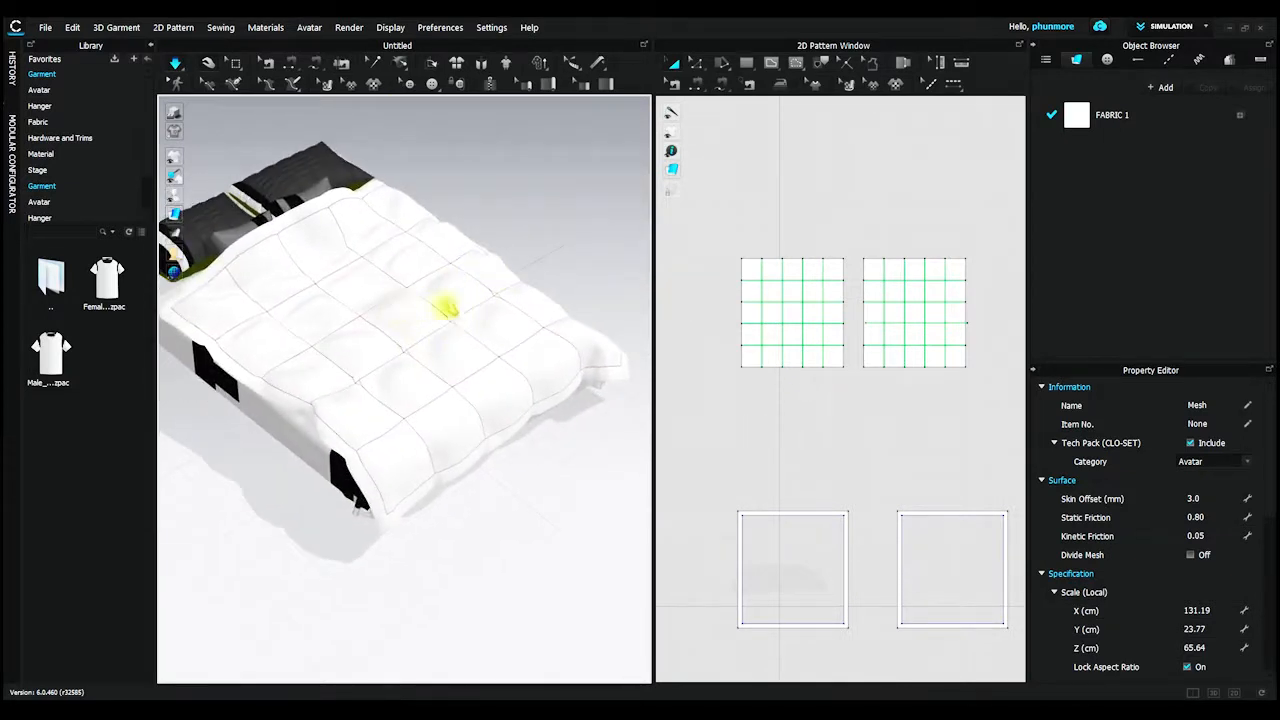
right_drag(465, 357, 451, 243)
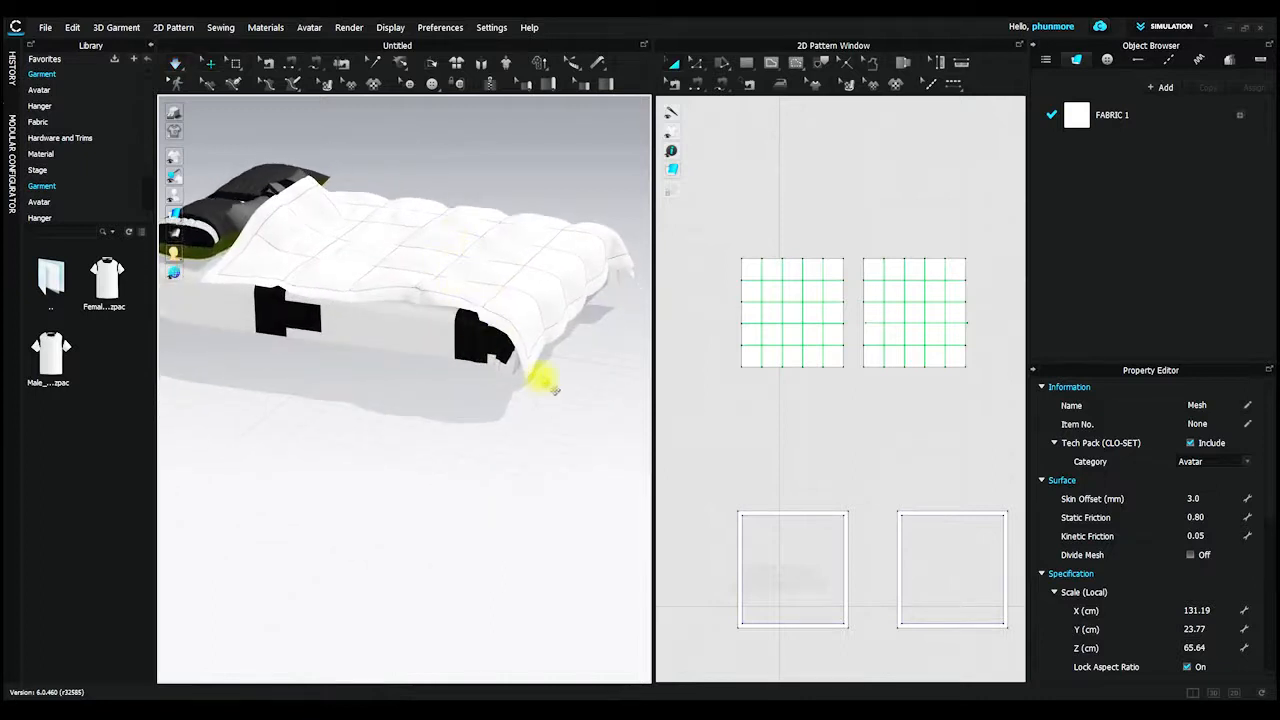
Set the pressure of both quilted patterns to 5 and simulate the cover again.
drag(705, 236, 995, 392)
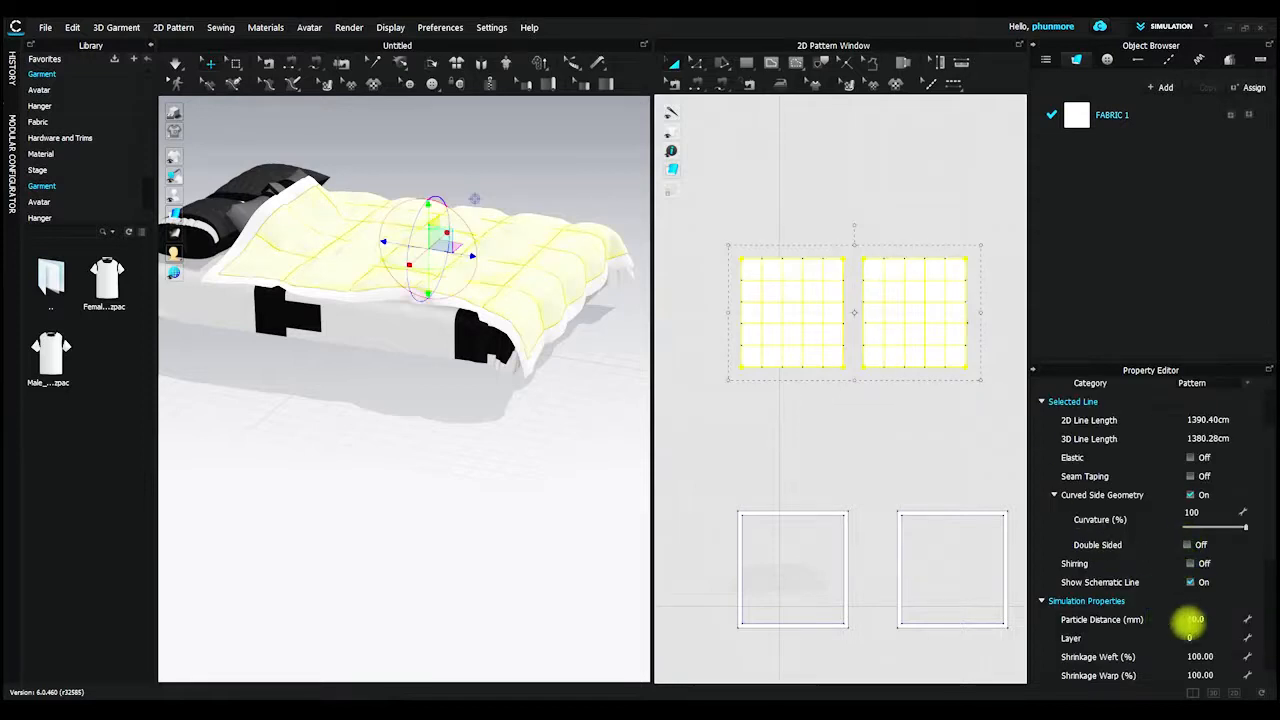
scroll(1082, 597, down, 3)
click(1216, 572)
text(5)
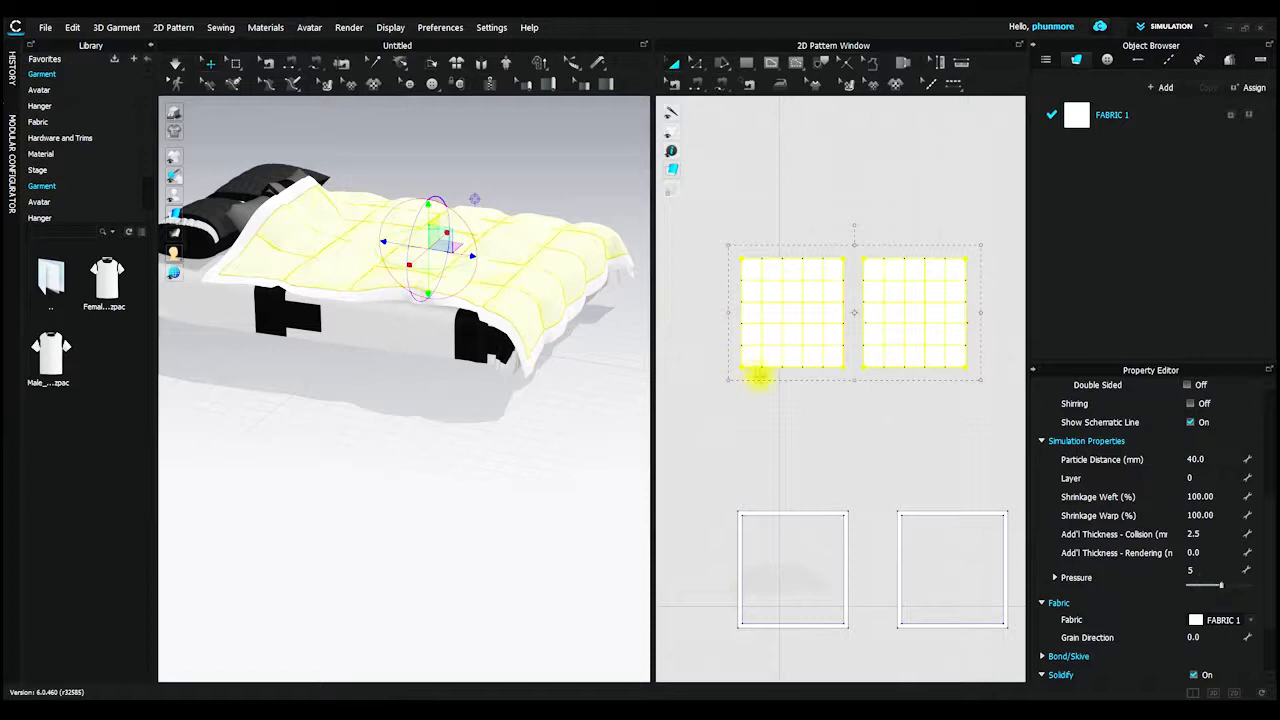
key(space)
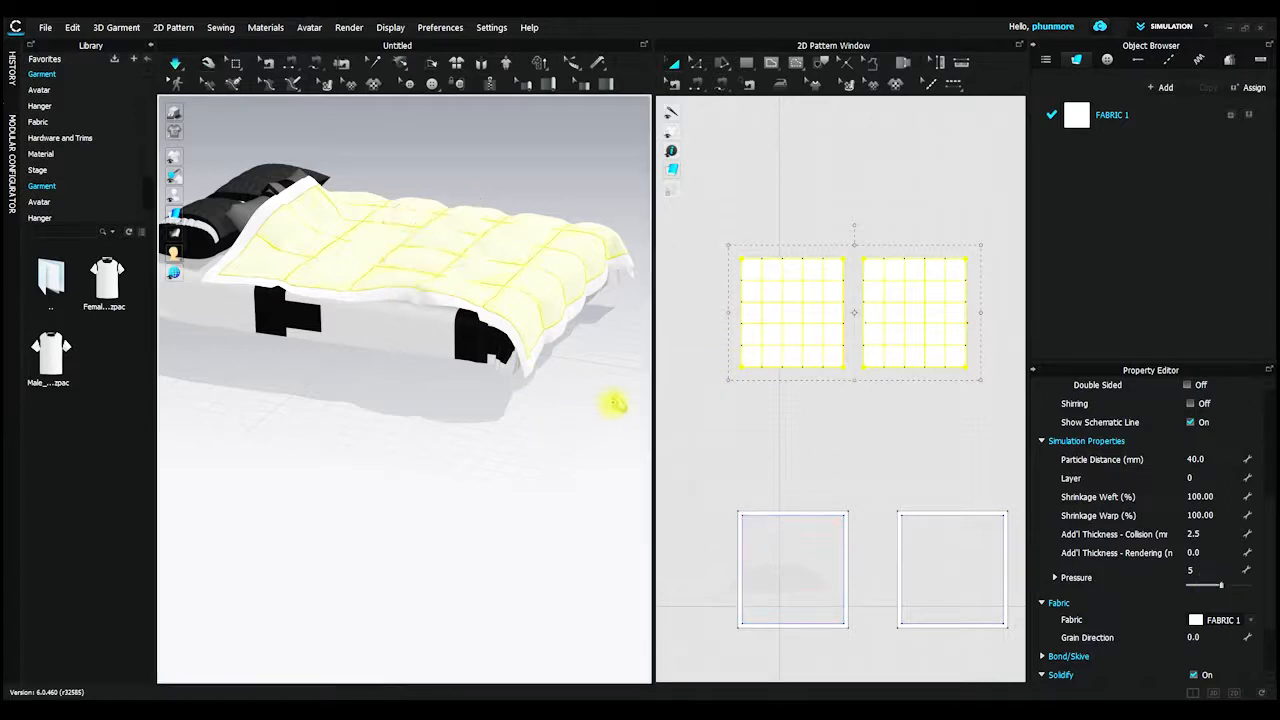
right_drag(537, 380, 503, 420)
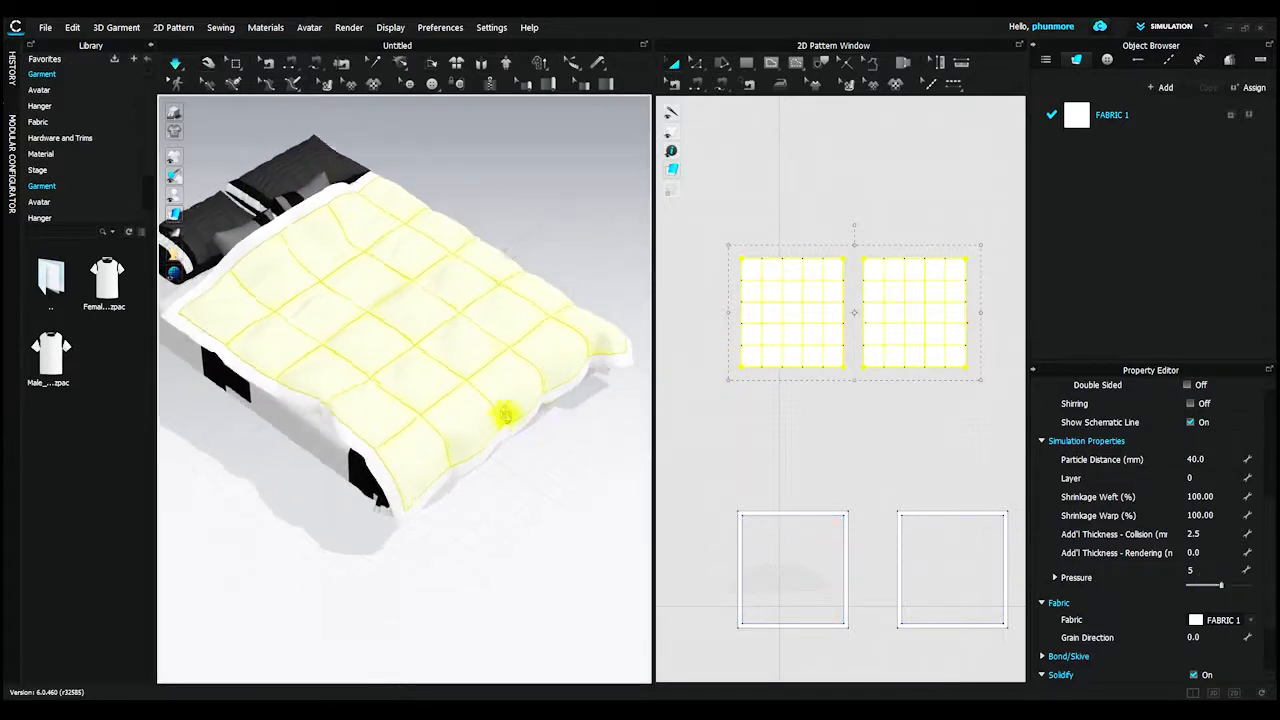
Set the pressure of both quilted patterns to 8, simulate the cover again, and inspect how the squares puff.
click(1203, 571)
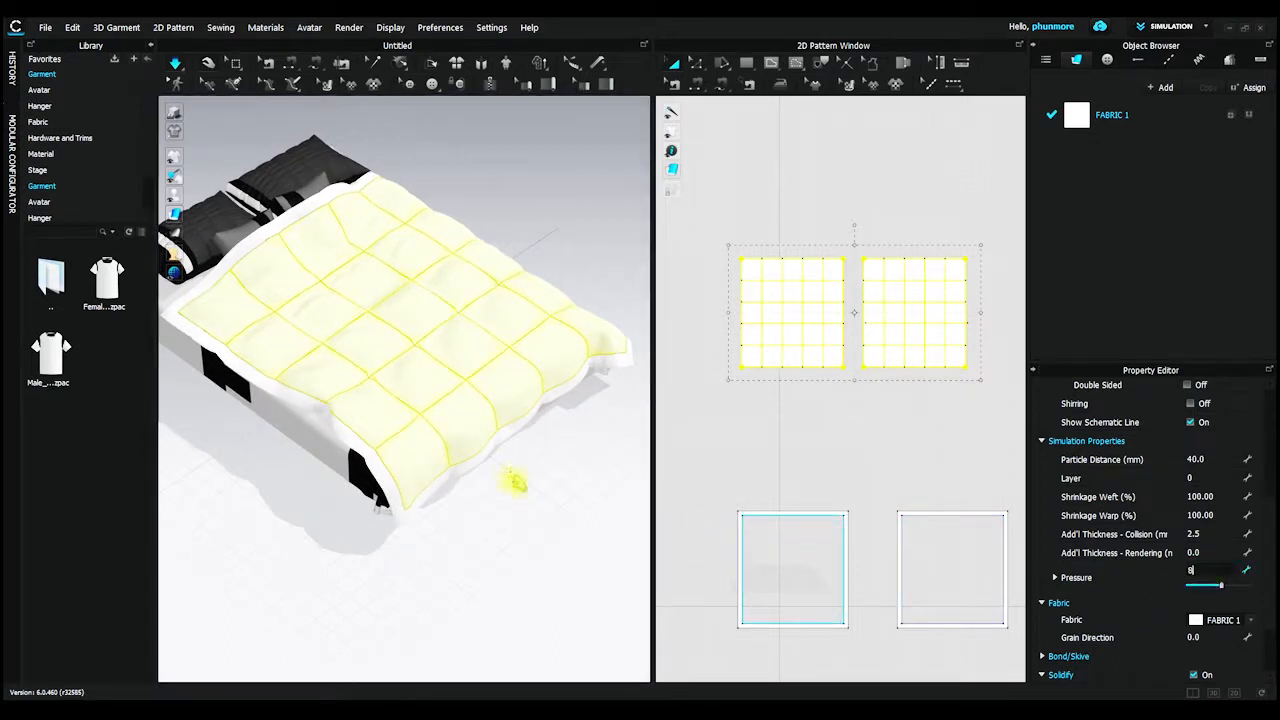
right_drag(505, 493, 449, 291)
key(space)
click(795, 412)
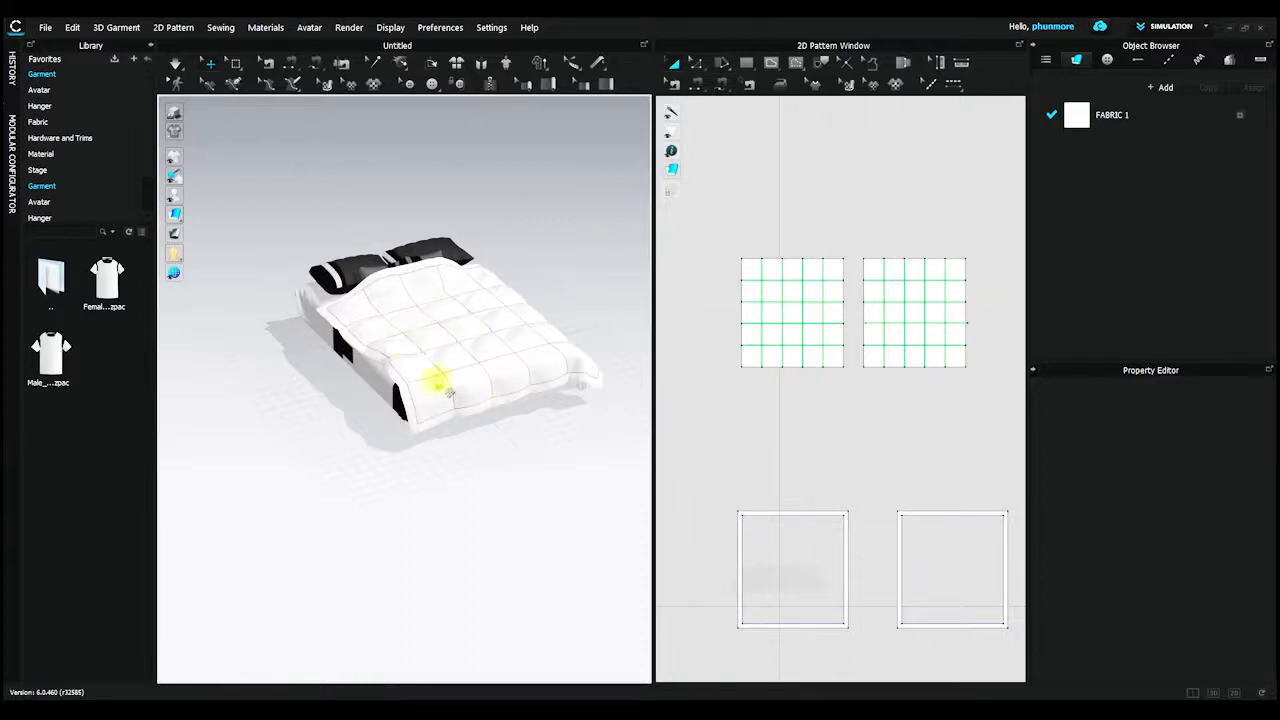
right_drag(529, 400, 509, 420)
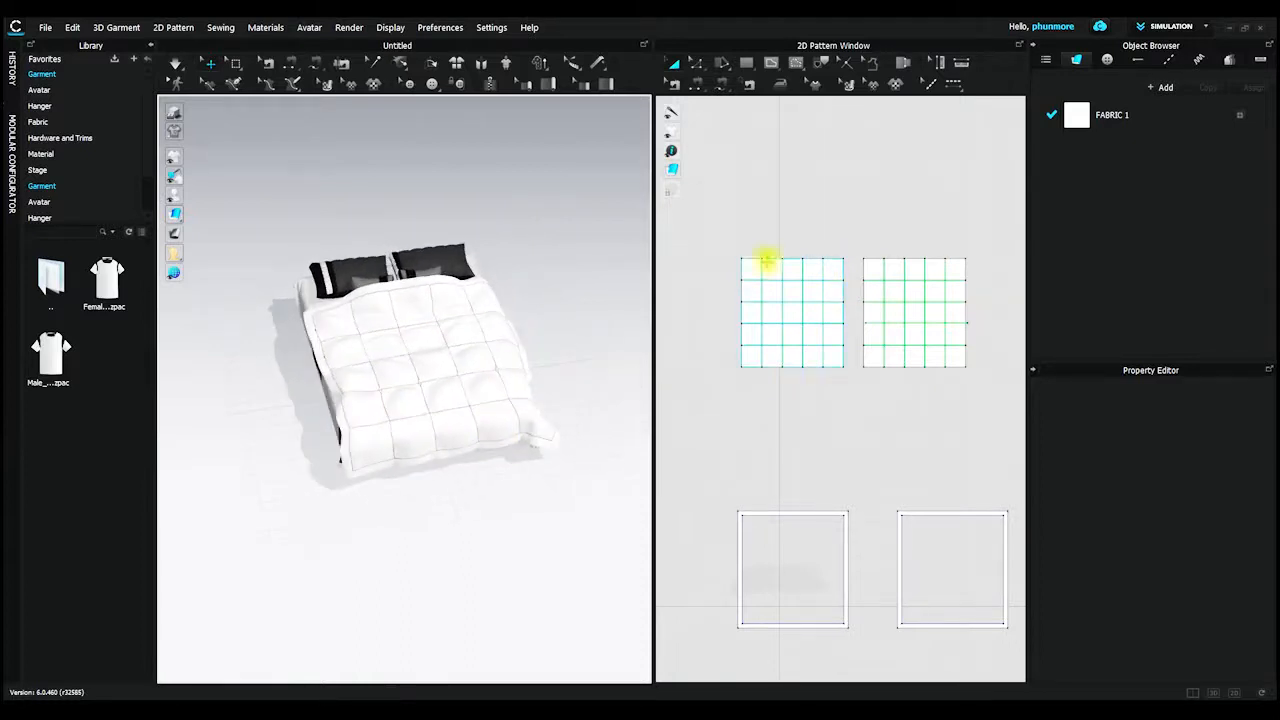
scroll(765, 300, down, 3)
middle_drag(788, 328, 805, 323)
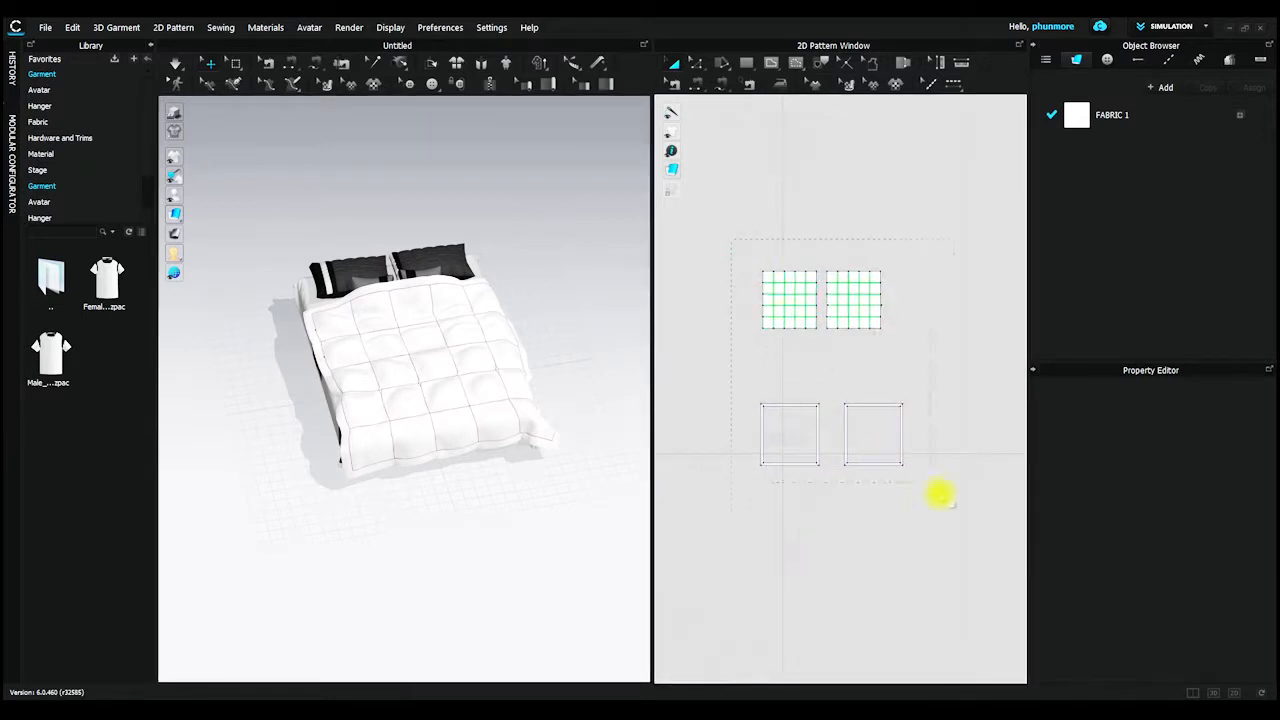
drag(965, 522, 965, 523)
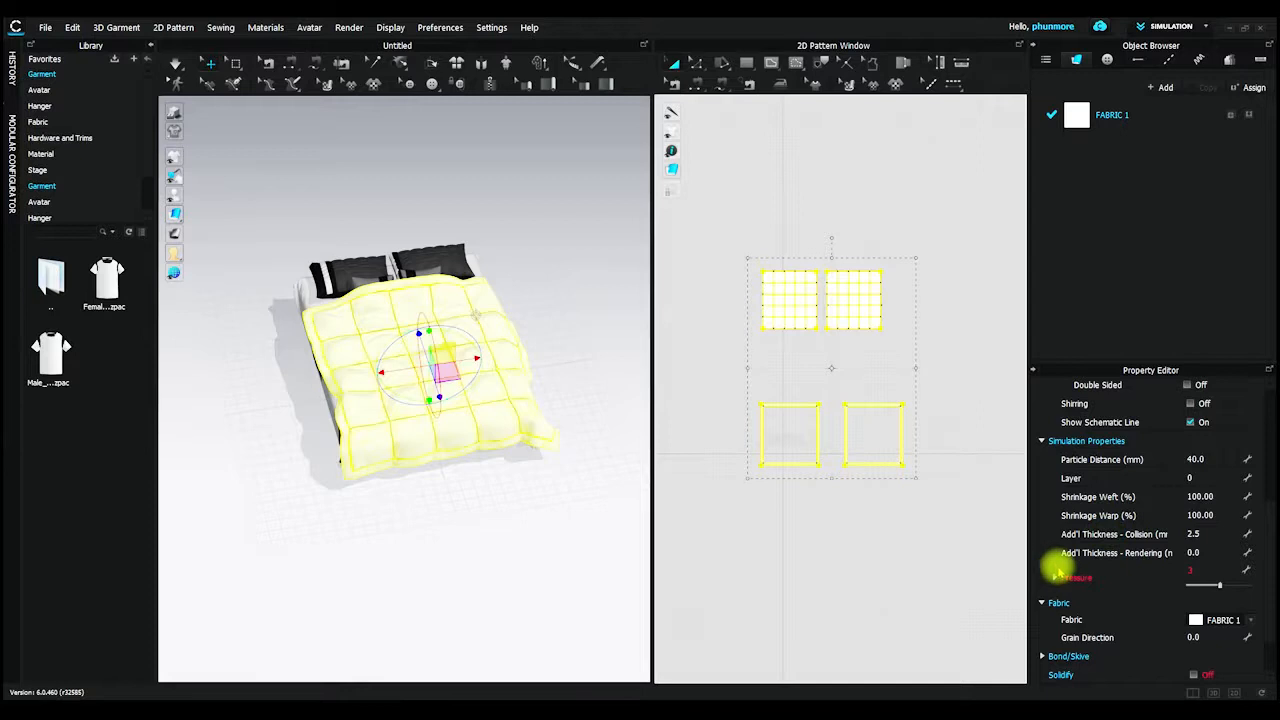
scroll(1063, 569, down, 2)
scroll(1096, 558, up, 4)
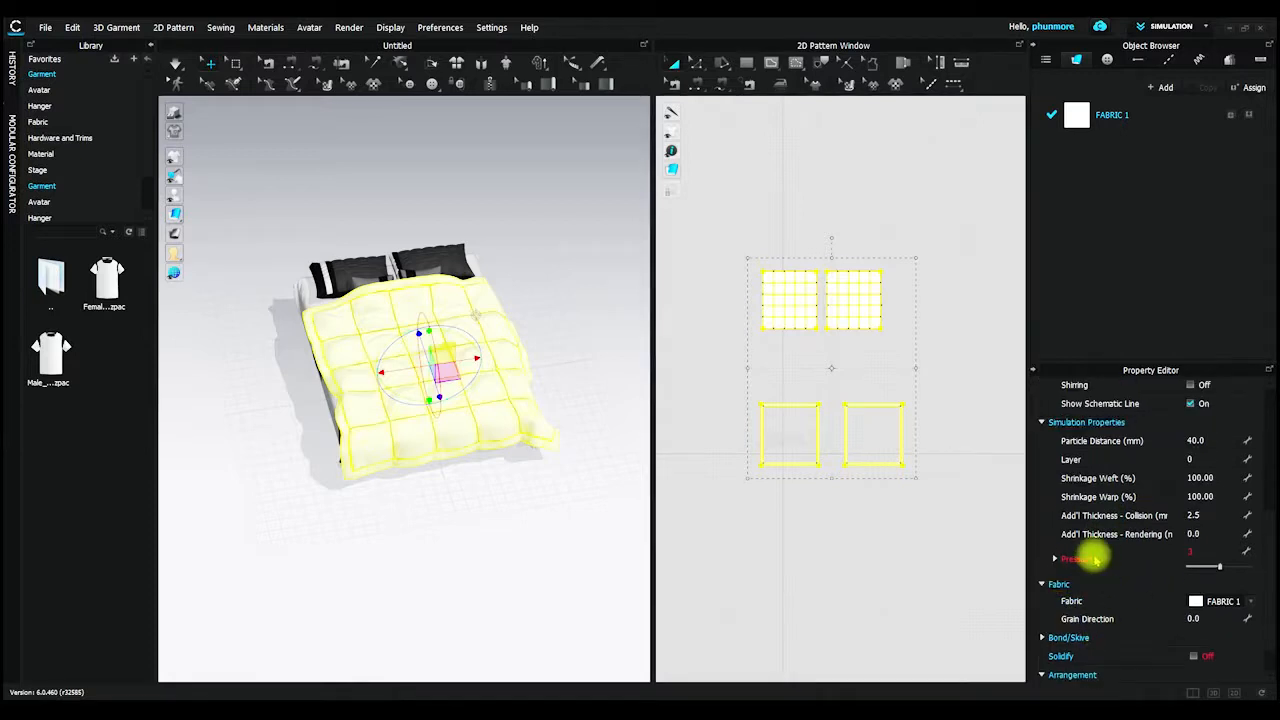
scroll(1114, 514, down, 4)
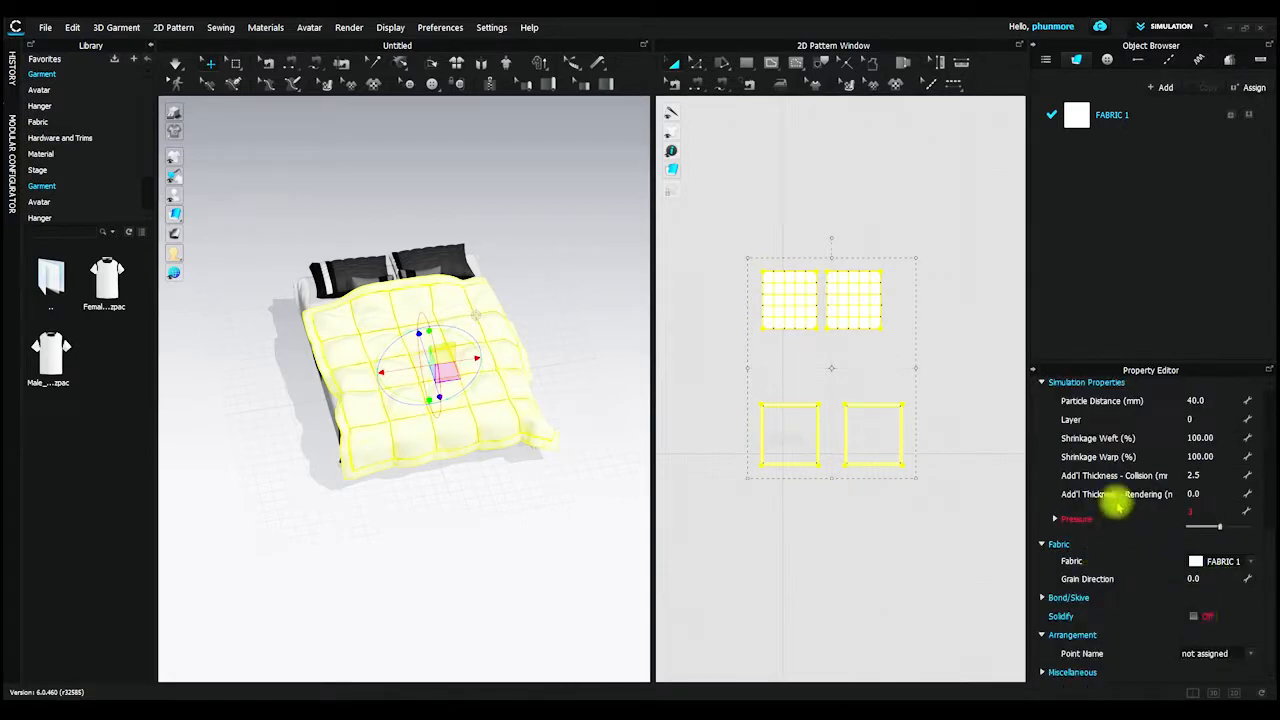
scroll(1170, 452, up, 1)
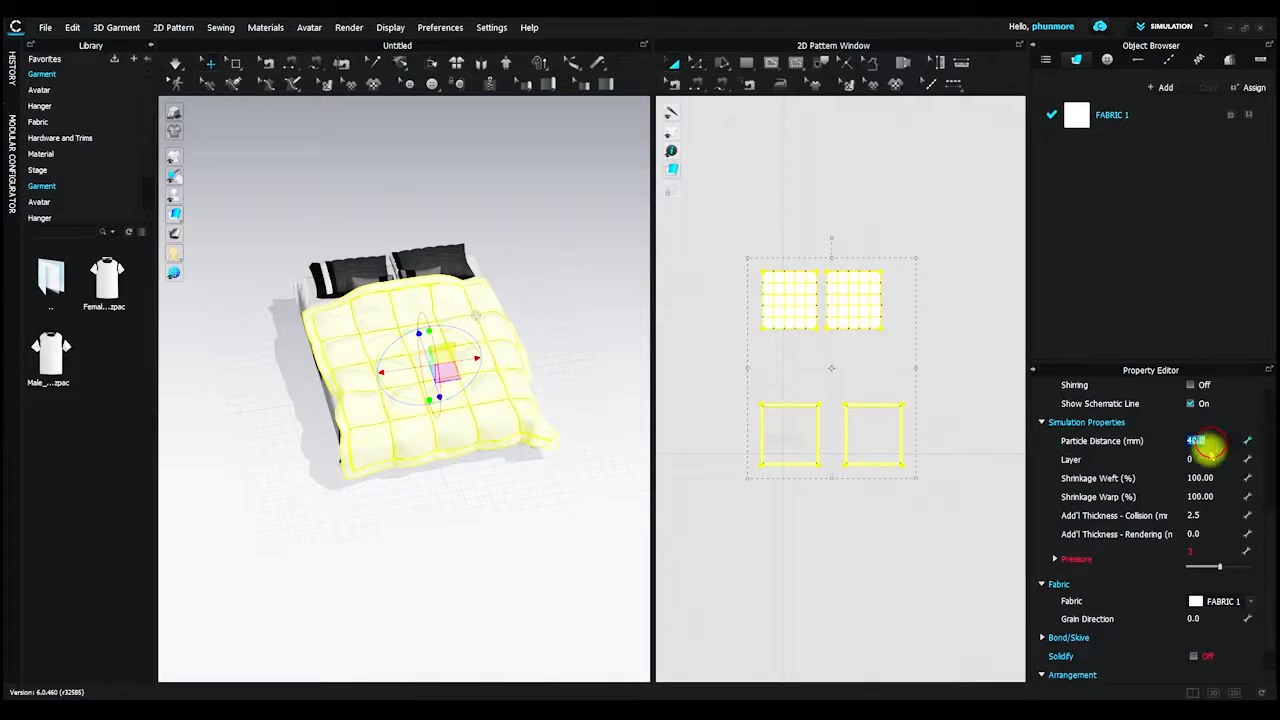
click(887, 208)
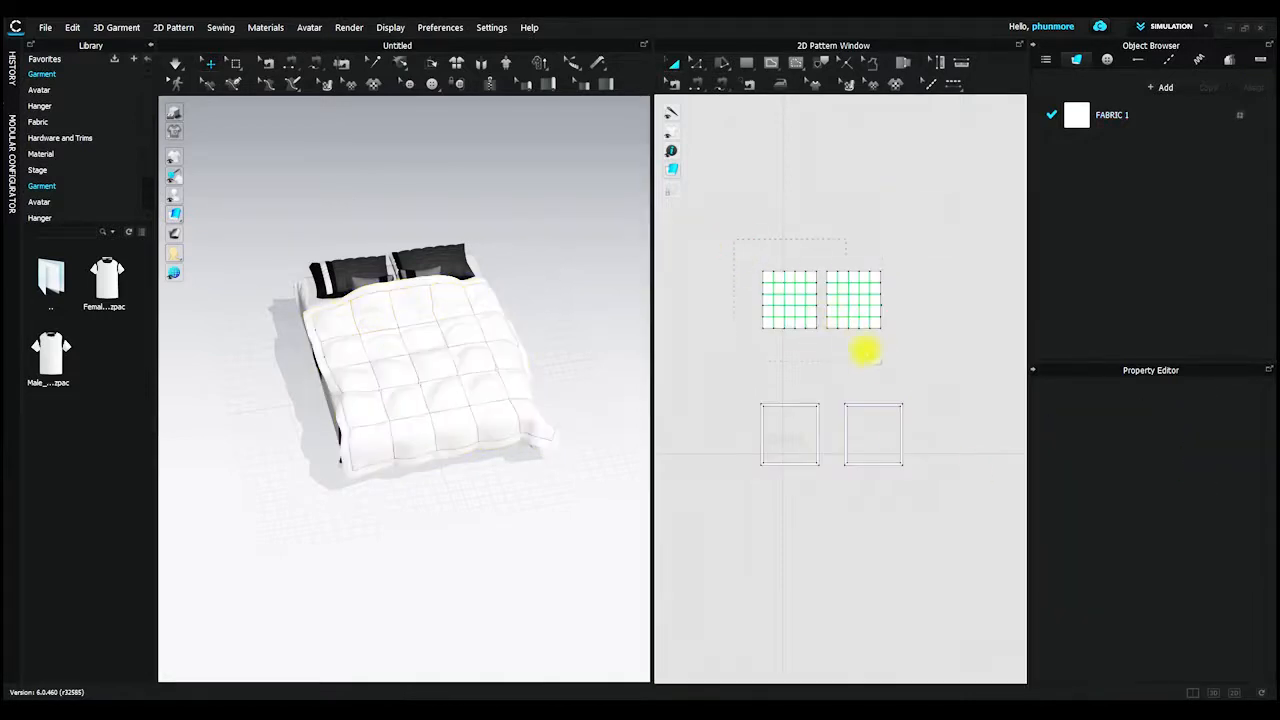
Set the particle distance of both quilted grid patterns to 10 mm.
drag(901, 367, 903, 368)
click(1205, 440)
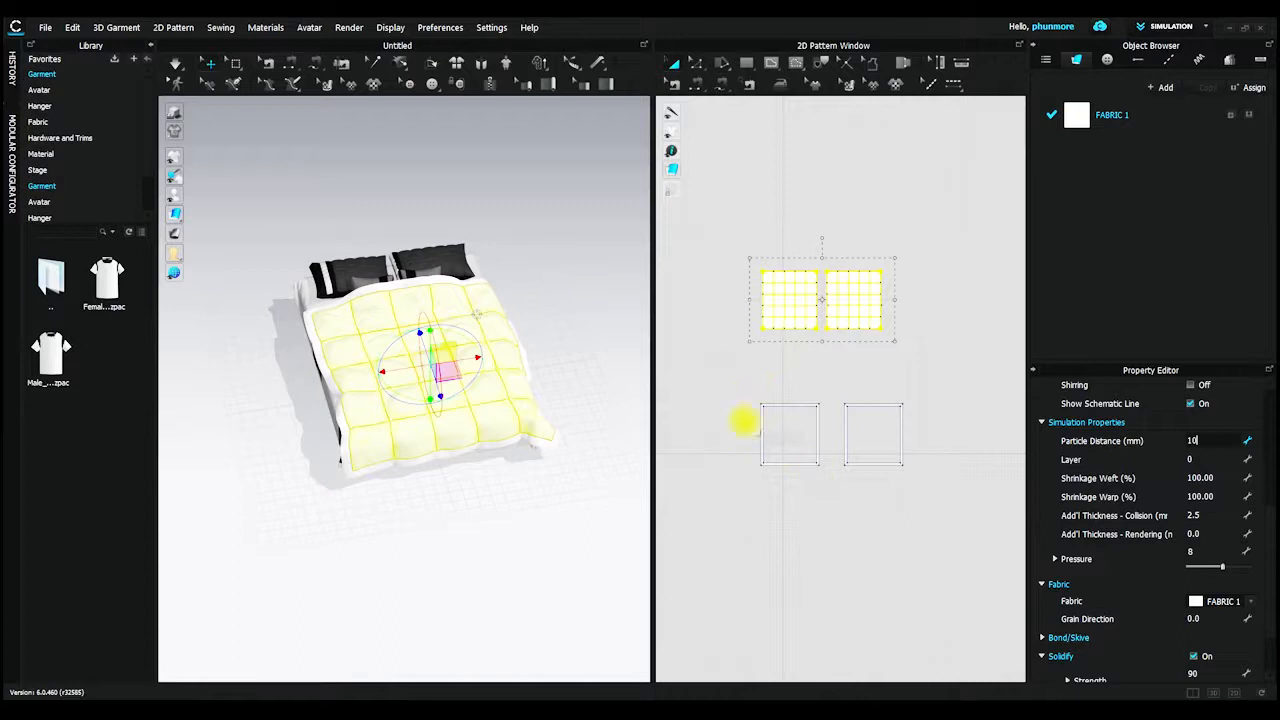
key(Return)
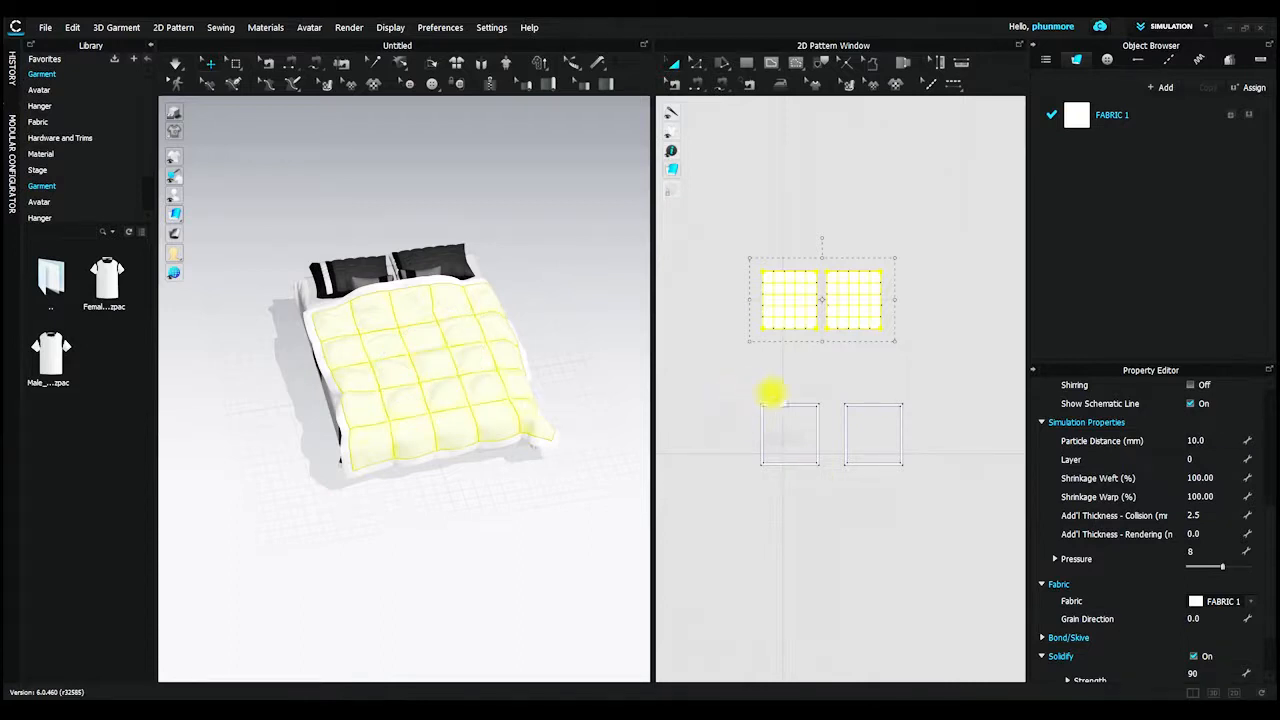
Set the particle distance of the two border frame patterns to 8 mm and deselect them.
drag(740, 380, 930, 522)
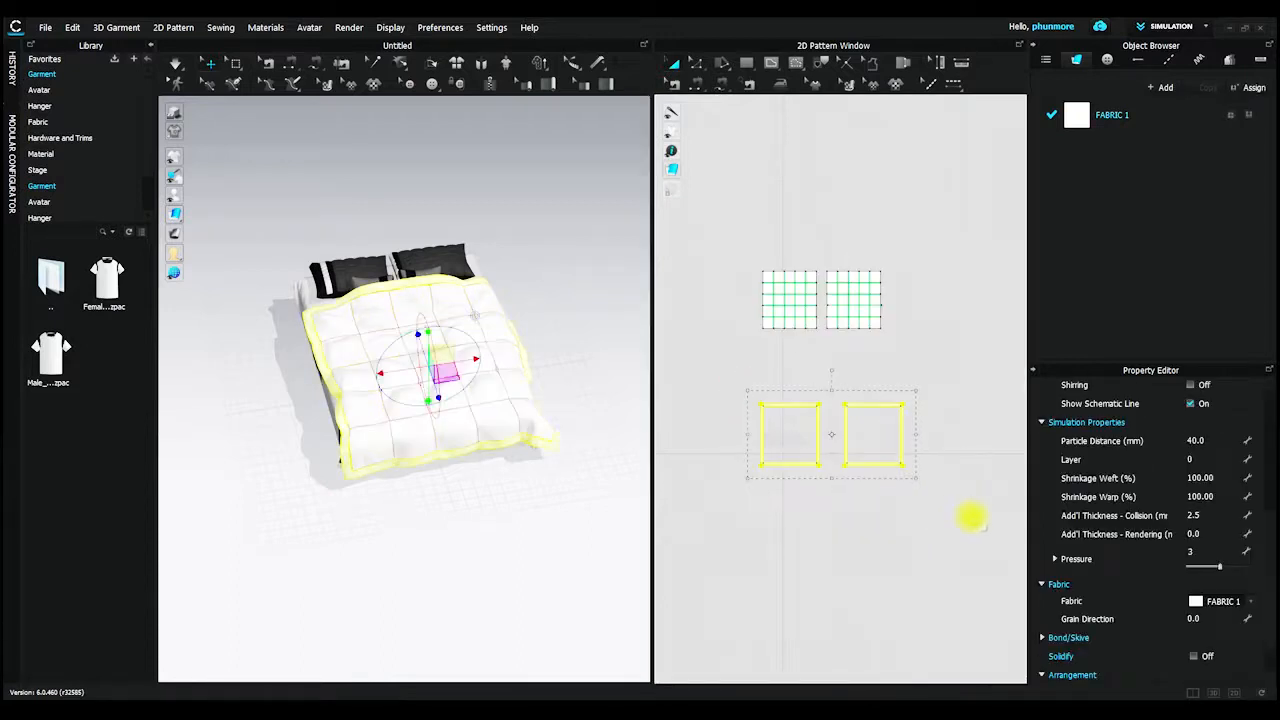
click(1210, 441)
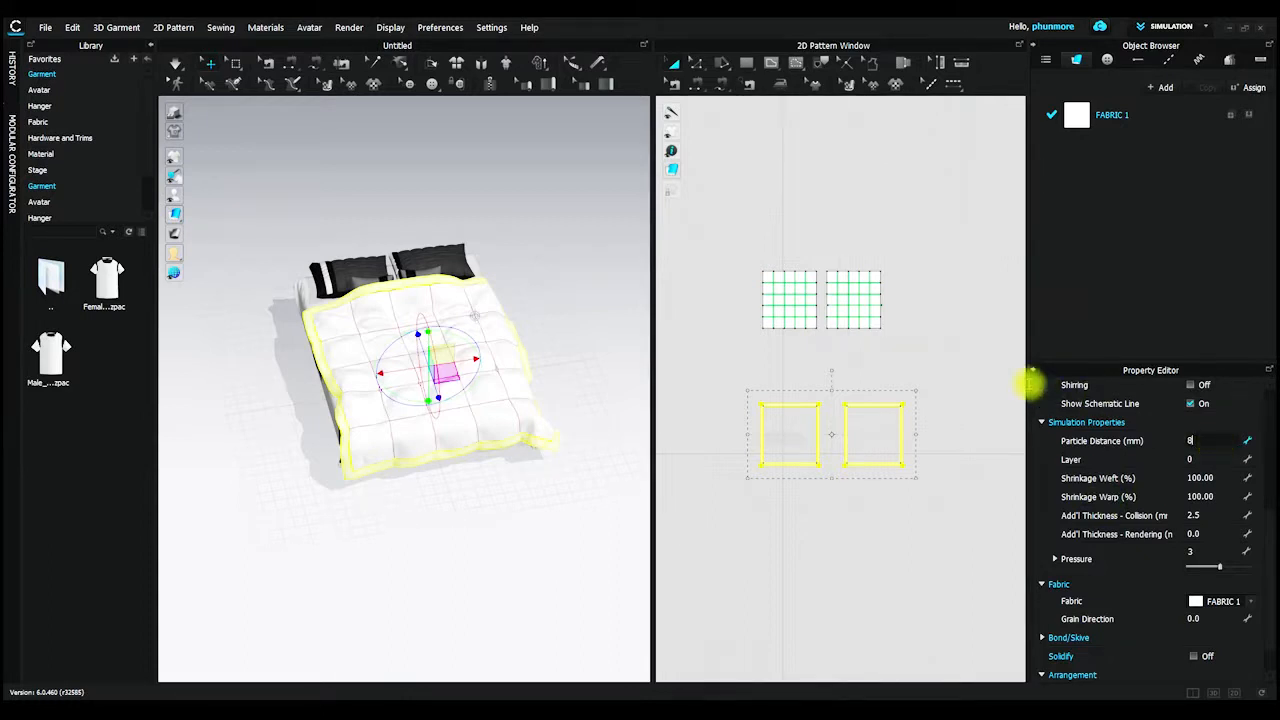
key(Return)
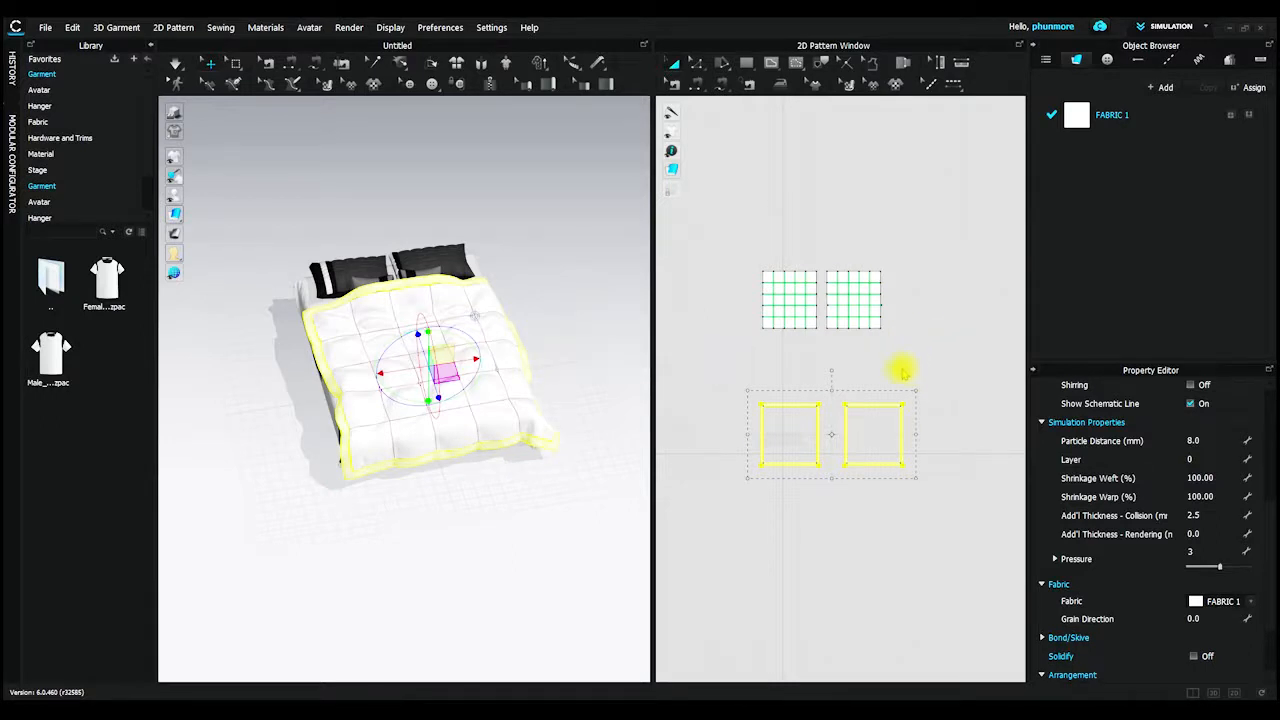
click(920, 354)
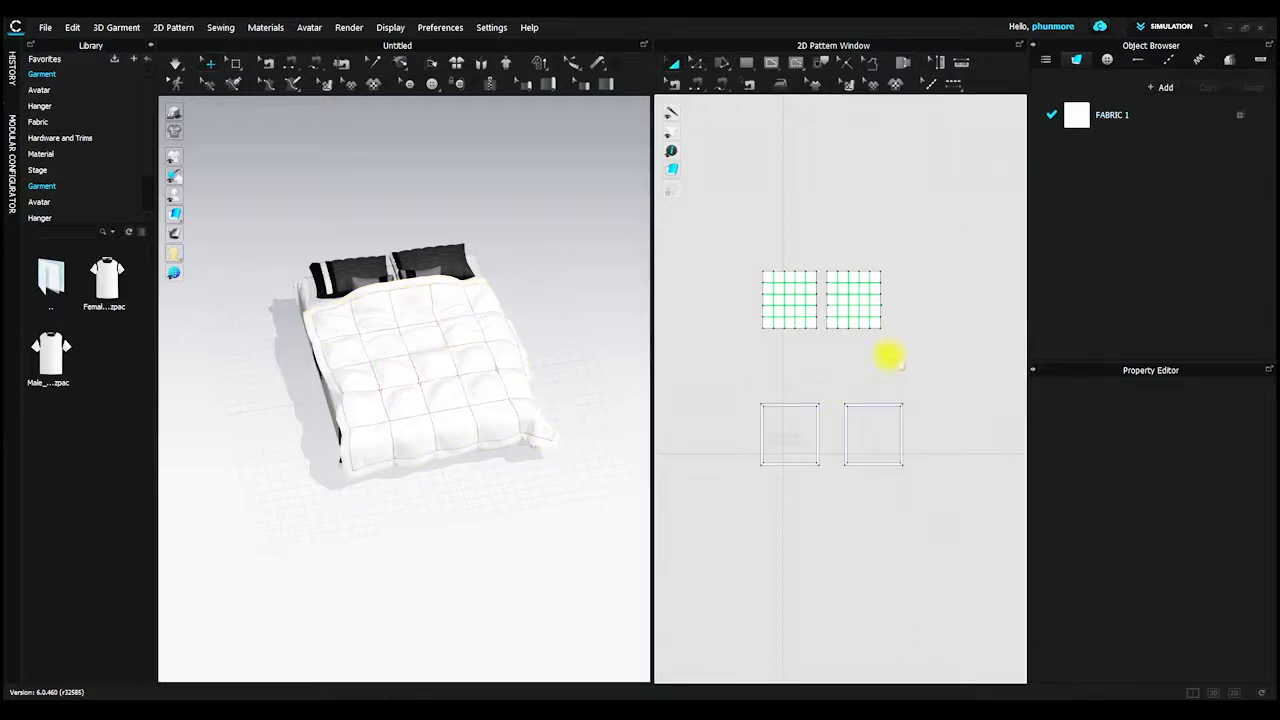
Save the project as Duvet in the BedDesign01 folder.
key(ctrl+s)
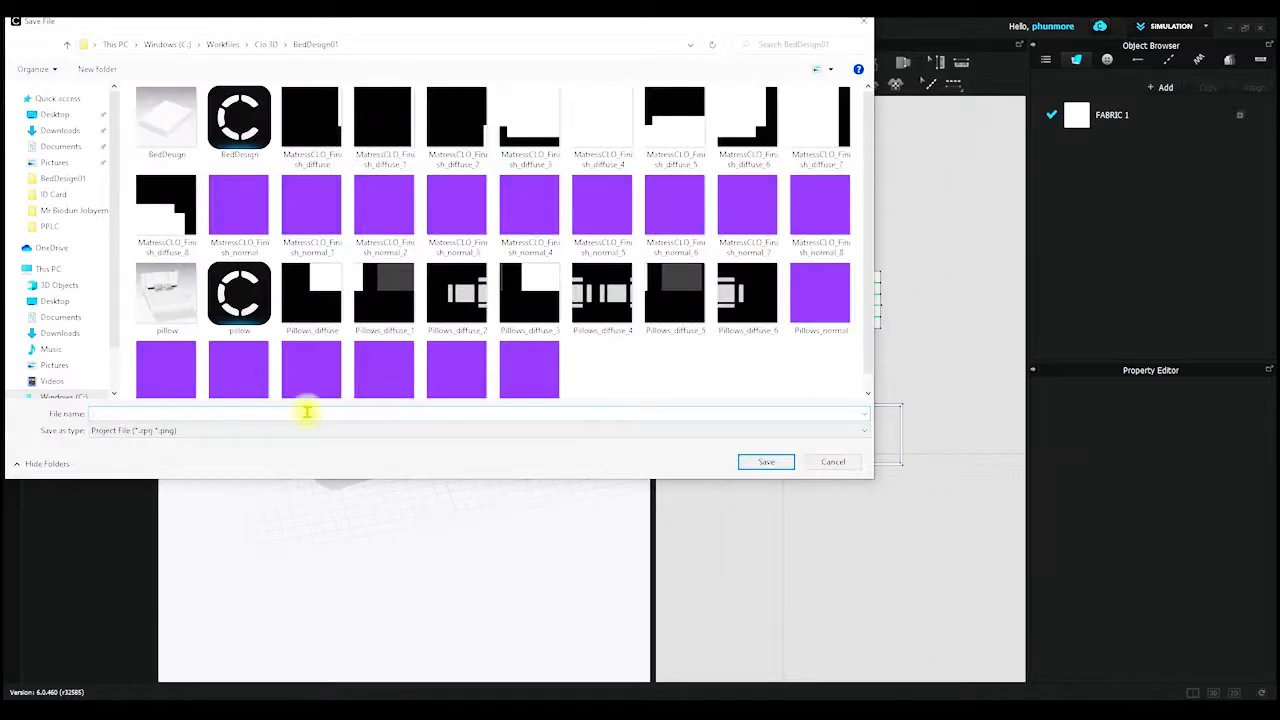
text(Duvet)
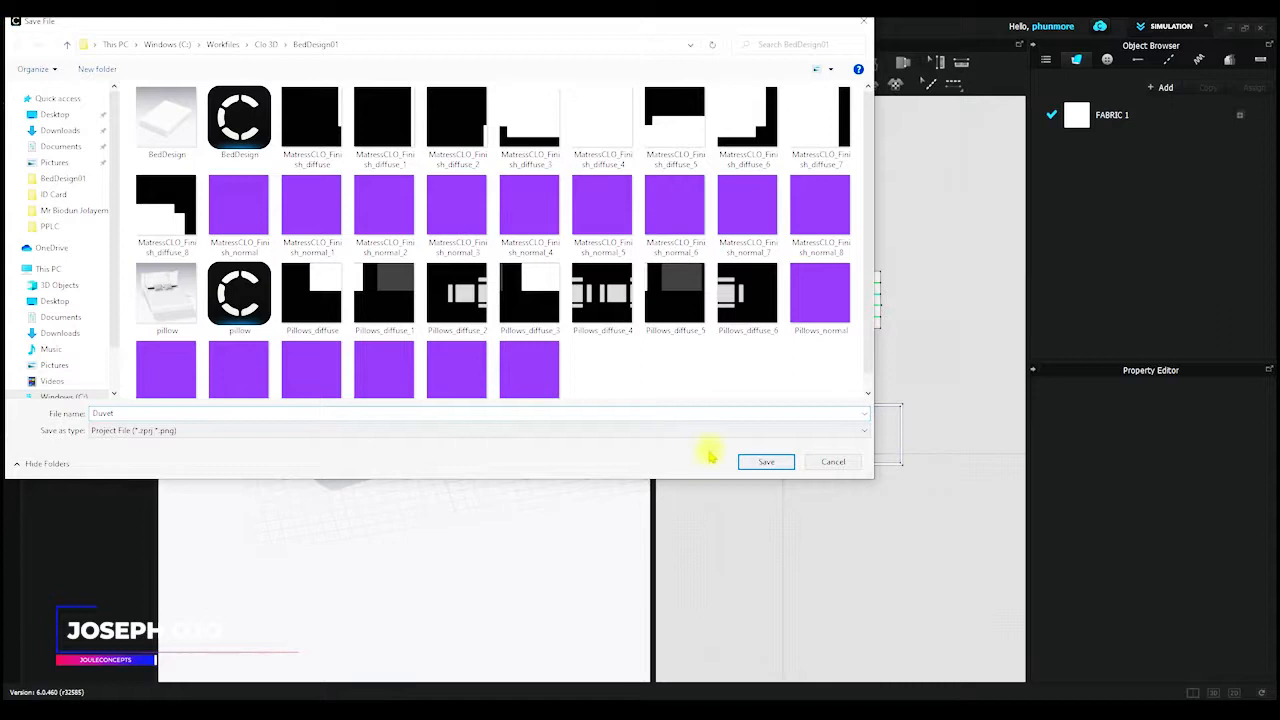
click(752, 462)
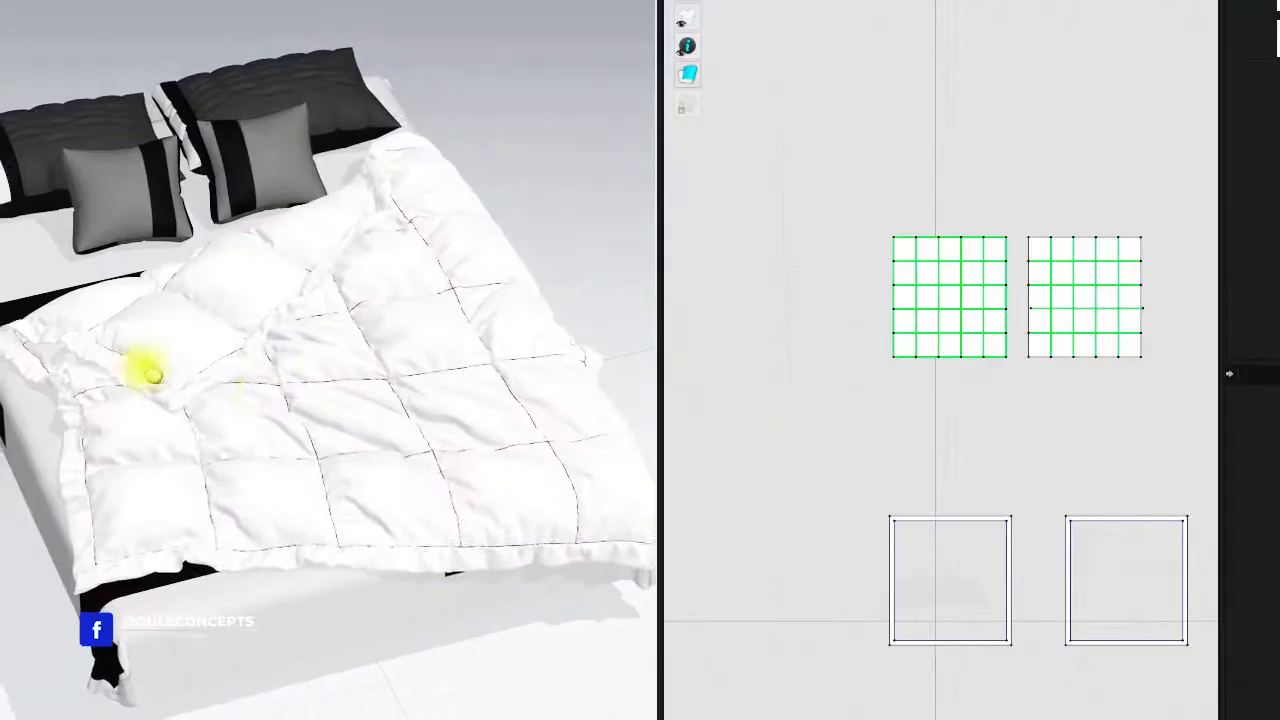
Examine the folded duvet's drape around the bed and review the properties of each border frame pattern.
right_drag(147, 370, 225, 377)
scroll(334, 386, up, 3)
right_drag(402, 372, 265, 320)
right_drag(357, 351, 280, 409)
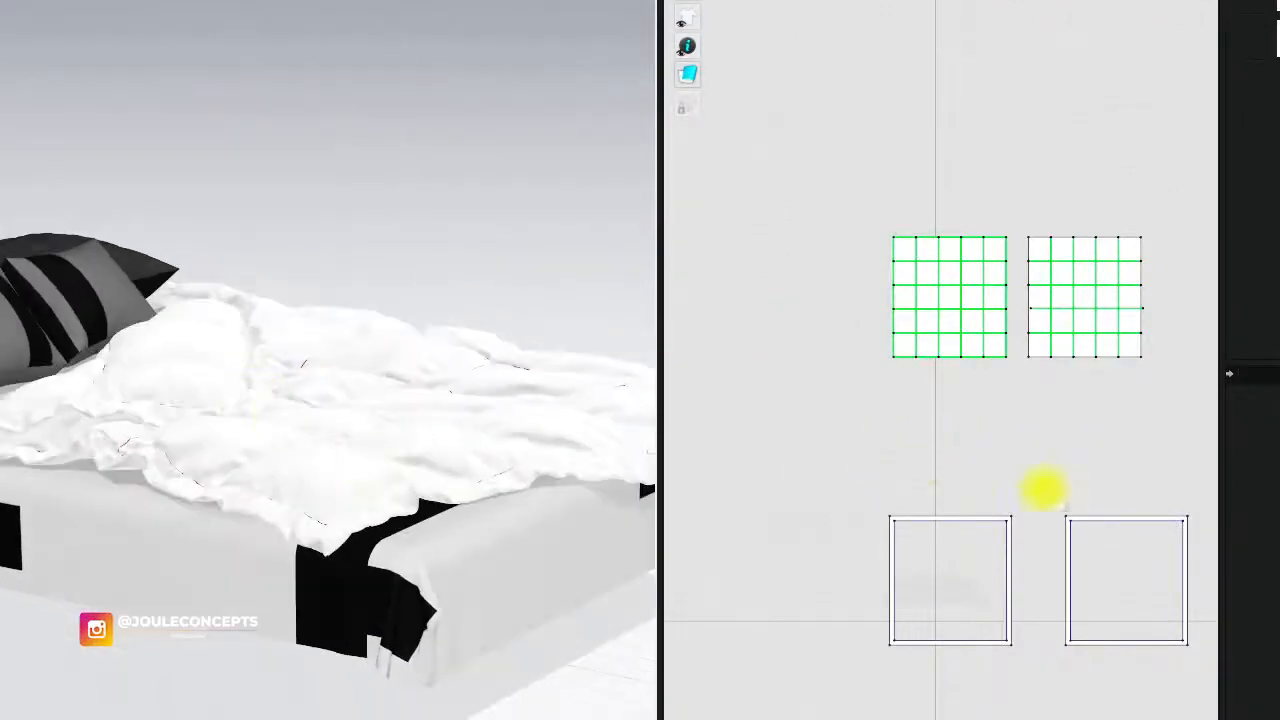
right_drag(1042, 490, 956, 451)
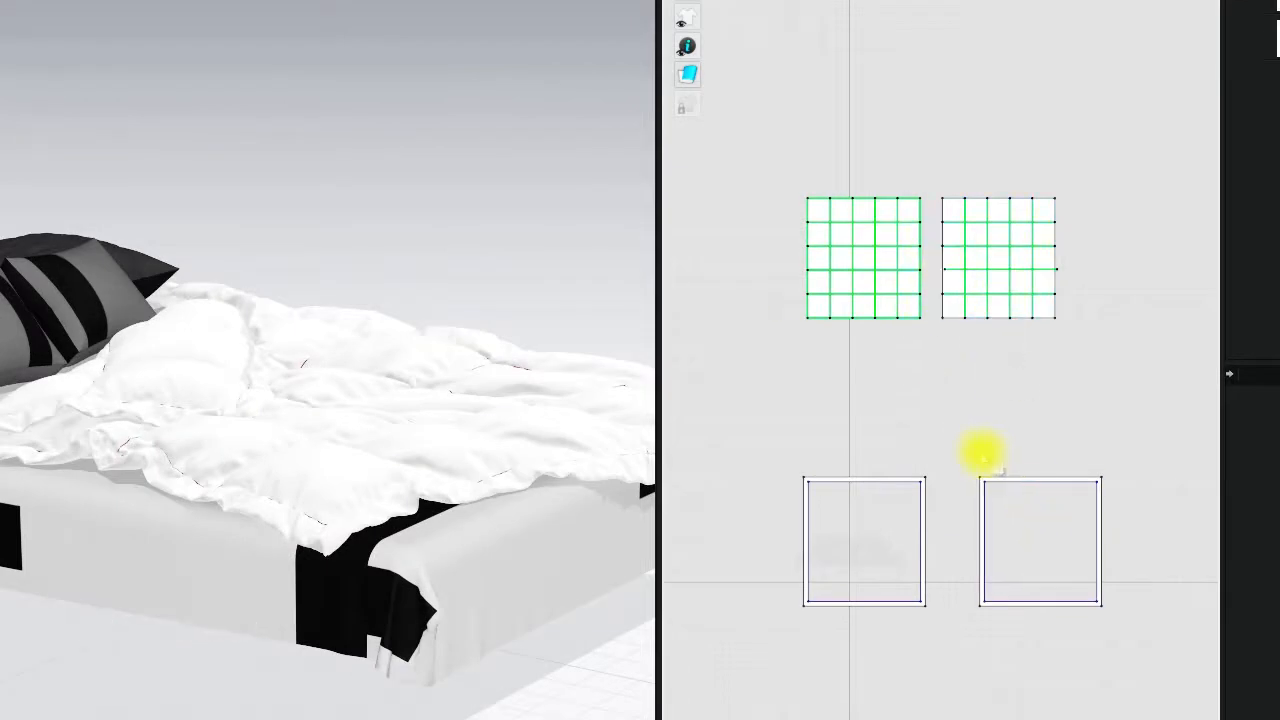
drag(951, 446, 1152, 670)
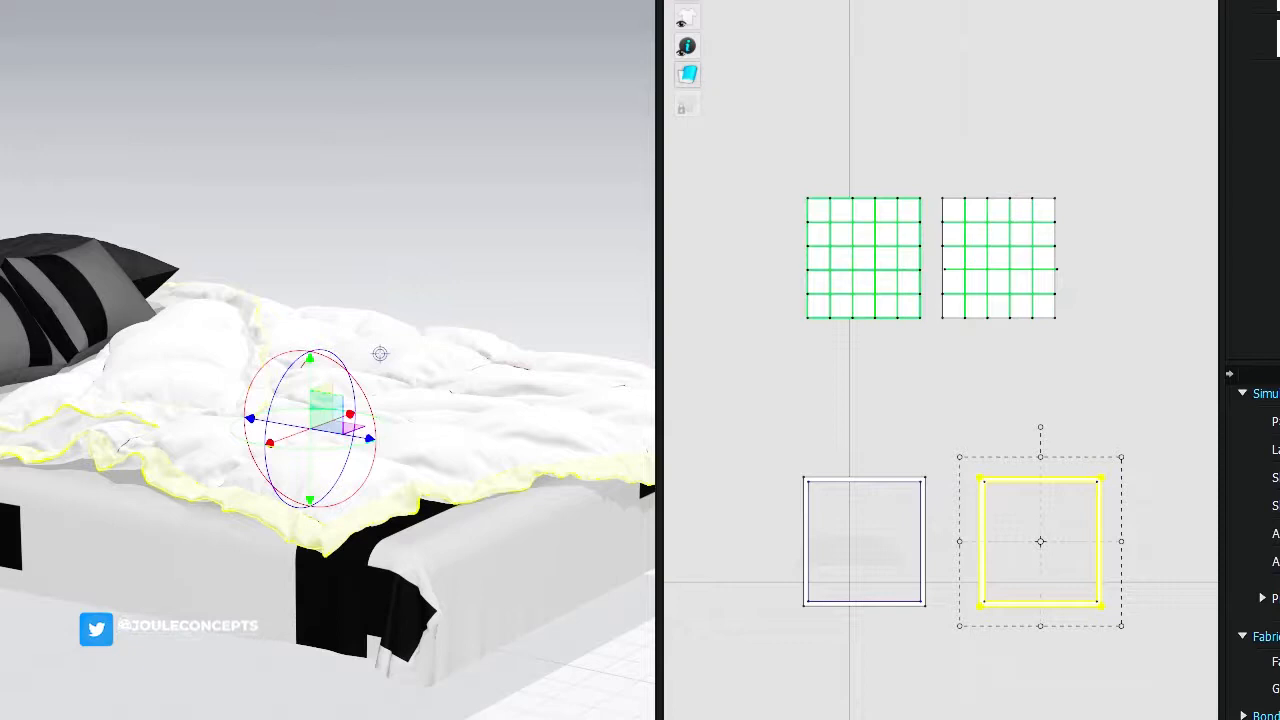
drag(769, 452, 957, 686)
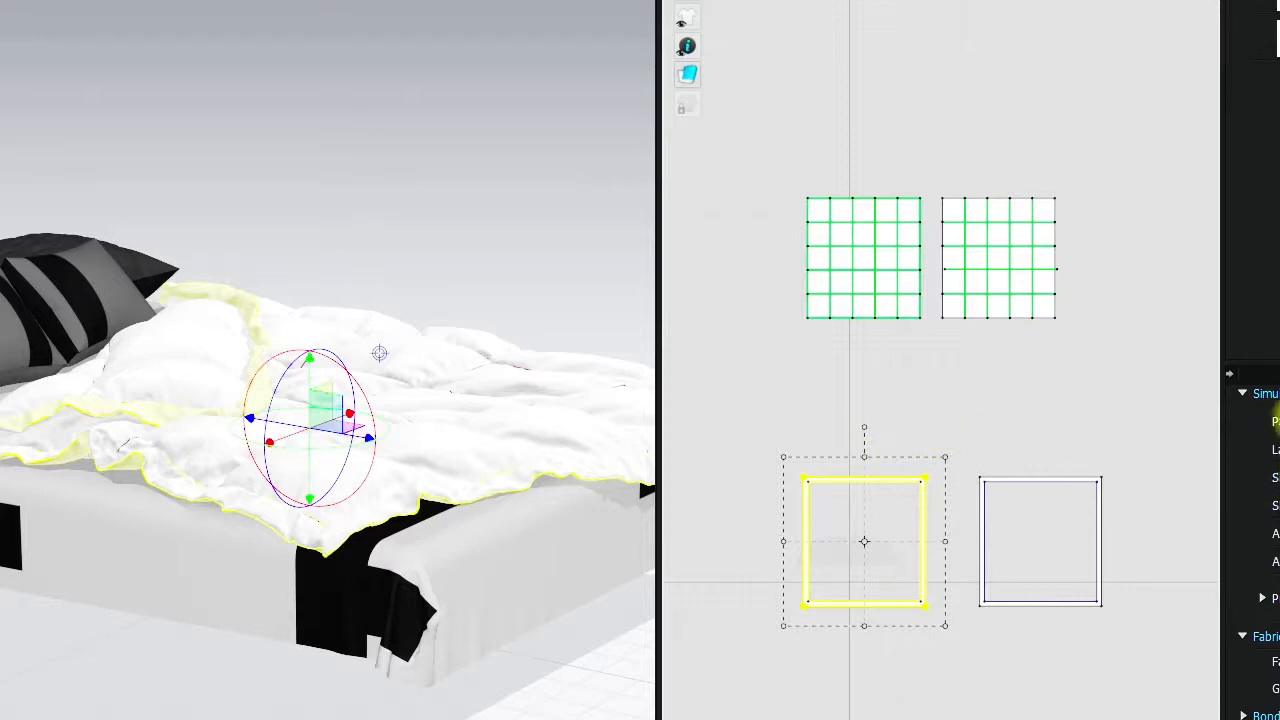
scroll(1262, 545, up, 4)
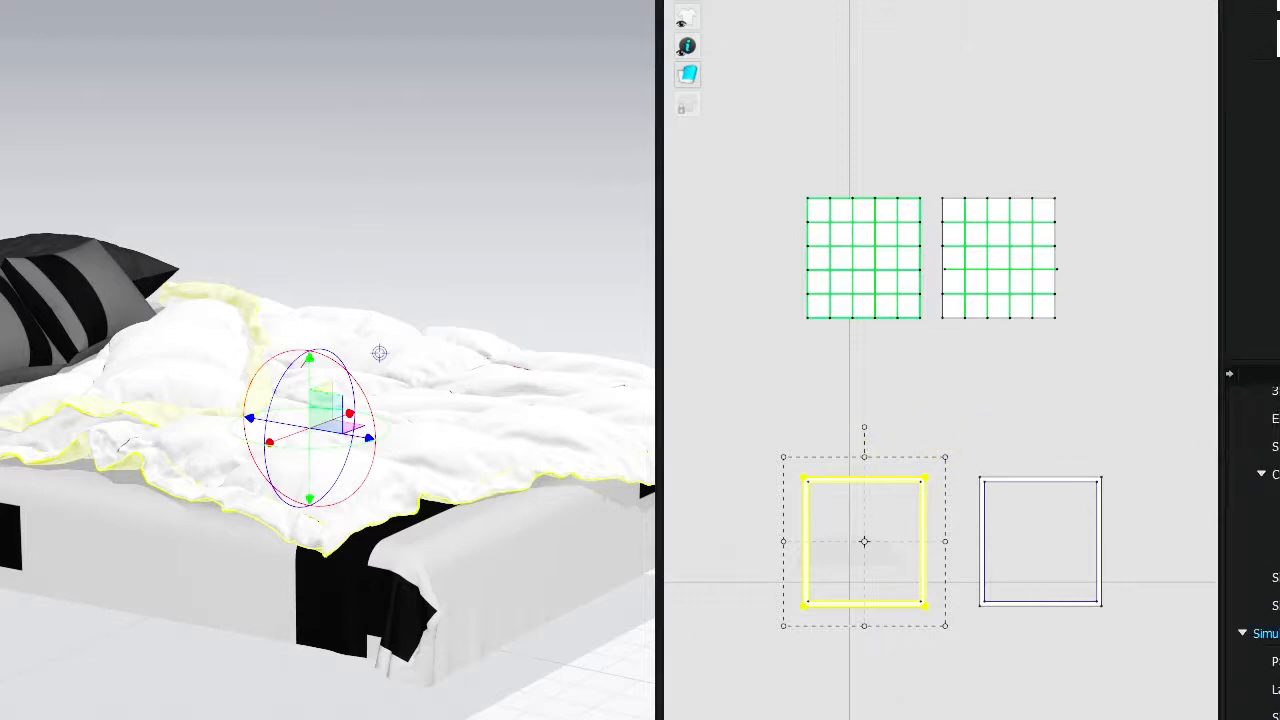
scroll(1262, 545, up, 3)
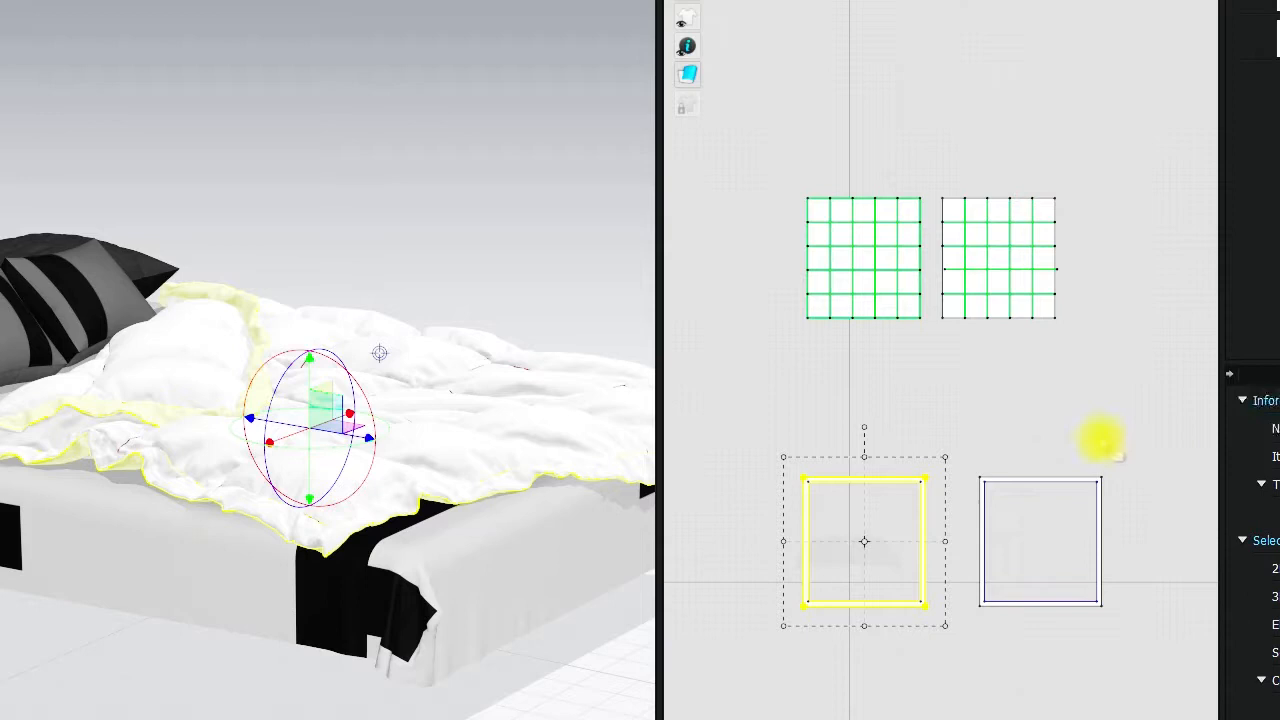
Review the selection and simulation properties of the second quilted grid pattern and inspect the folded duvet from above.
scroll(1012, 286, up, 3)
click(1078, 338)
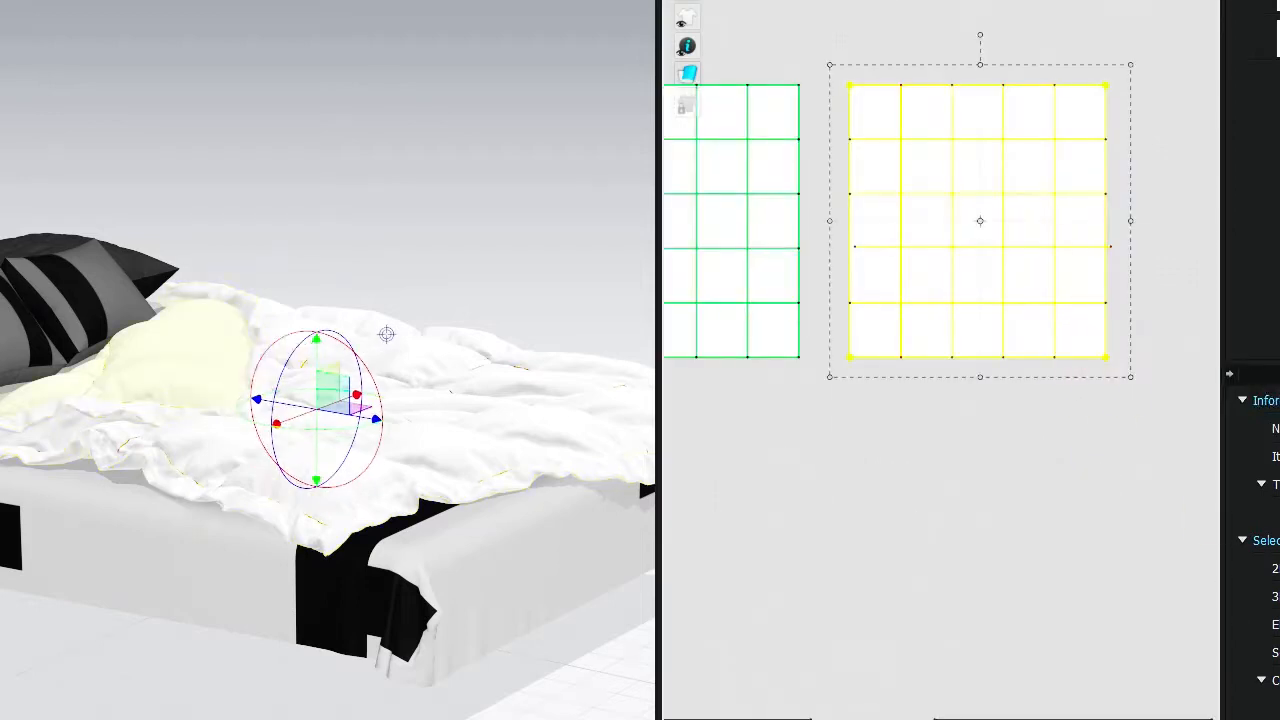
scroll(1262, 545, down, 5)
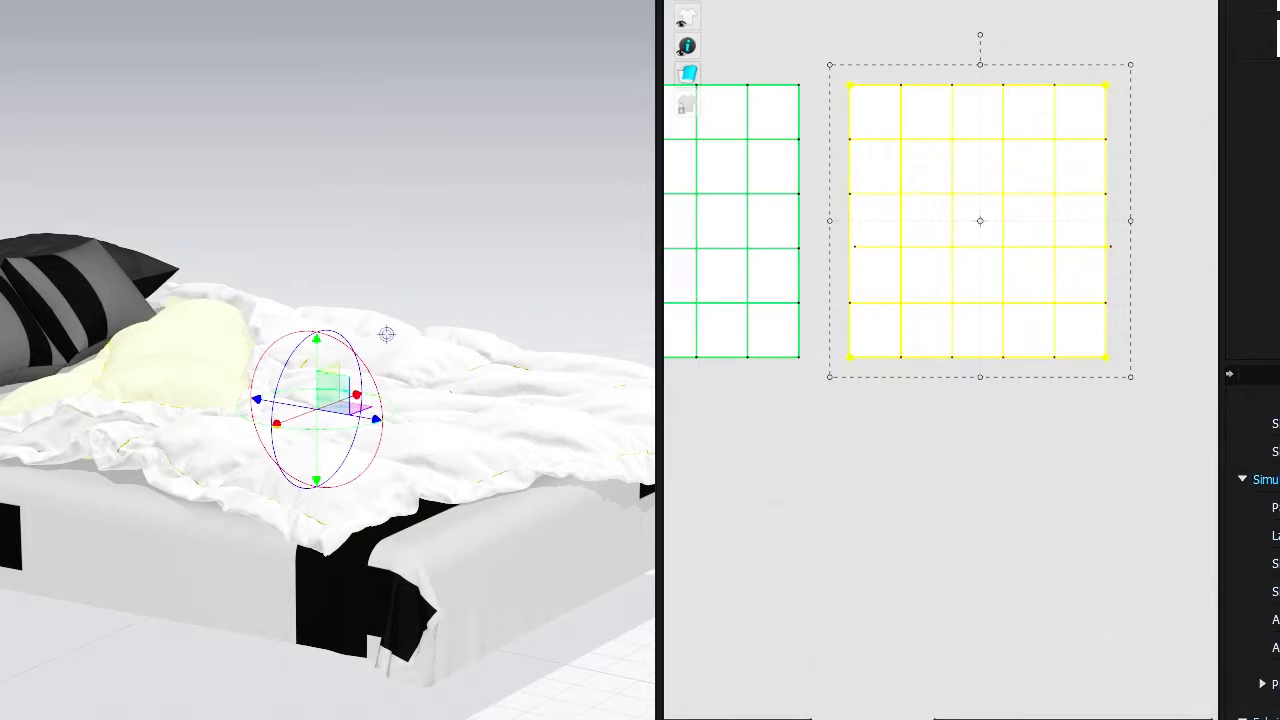
scroll(1262, 545, down, 1)
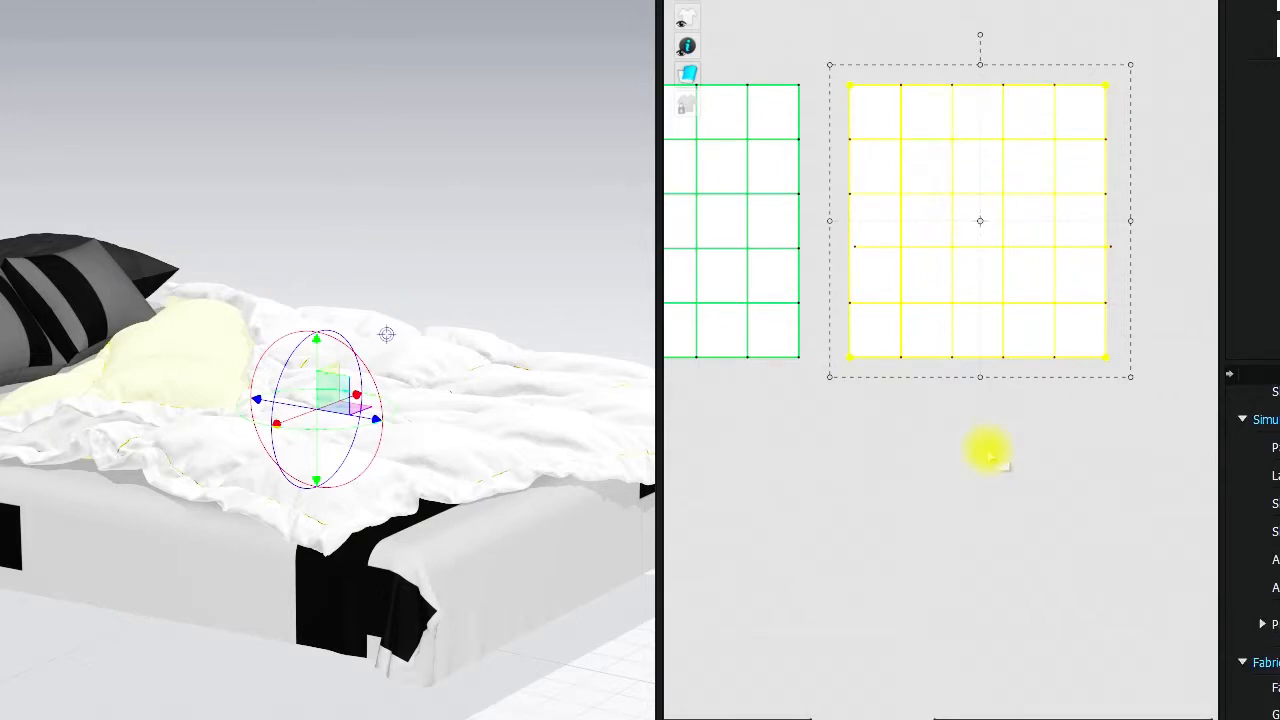
scroll(888, 458, down, 3)
drag(686, 563, 1070, 719)
click(1017, 483)
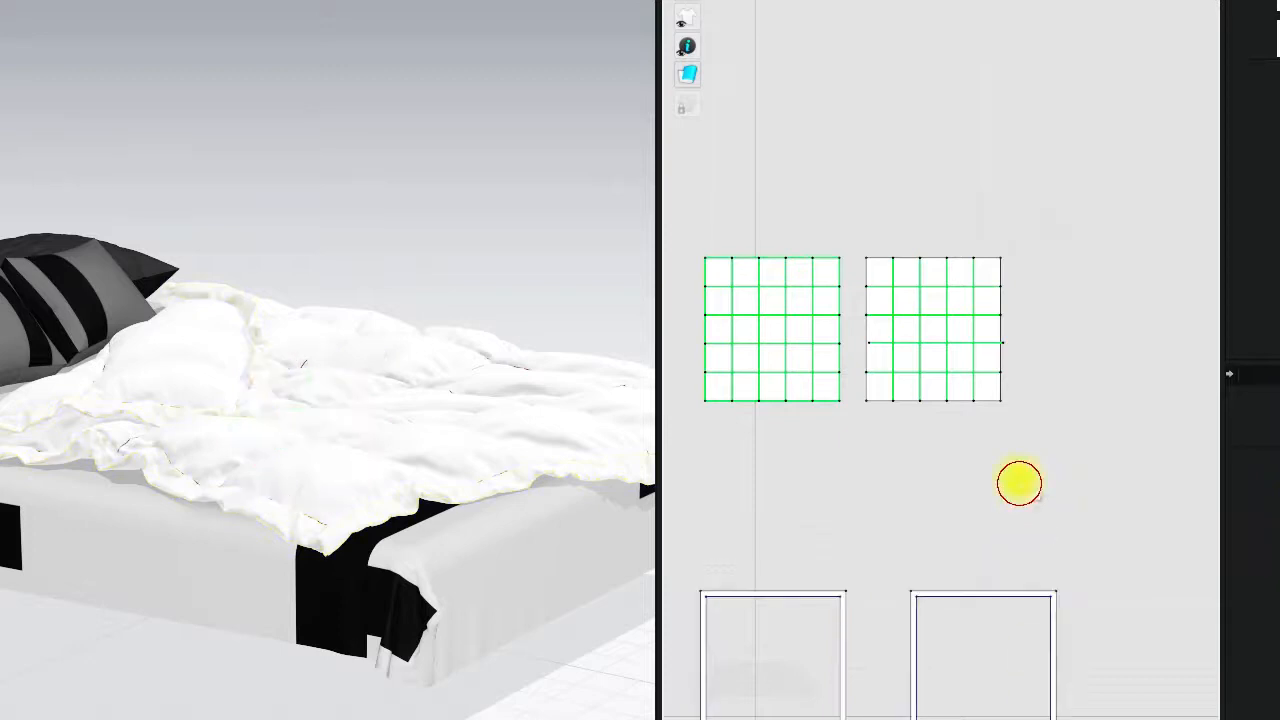
click(991, 383)
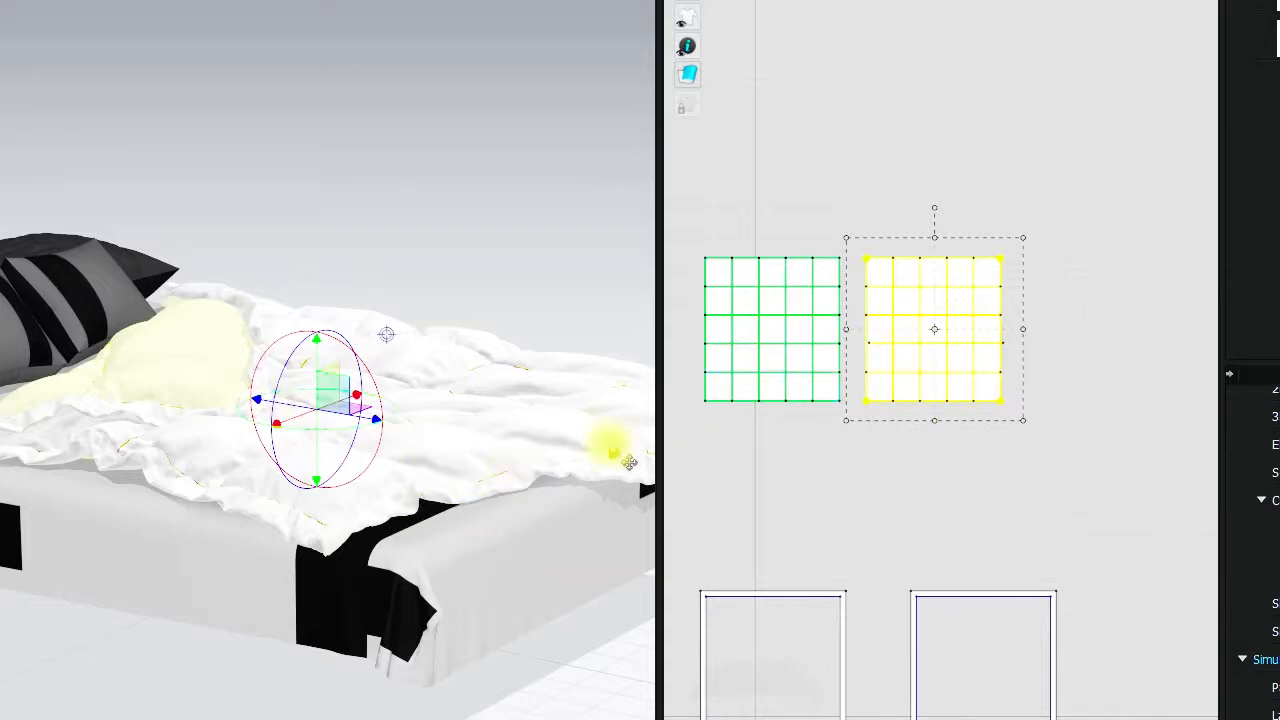
right_drag(457, 449, 450, 512)
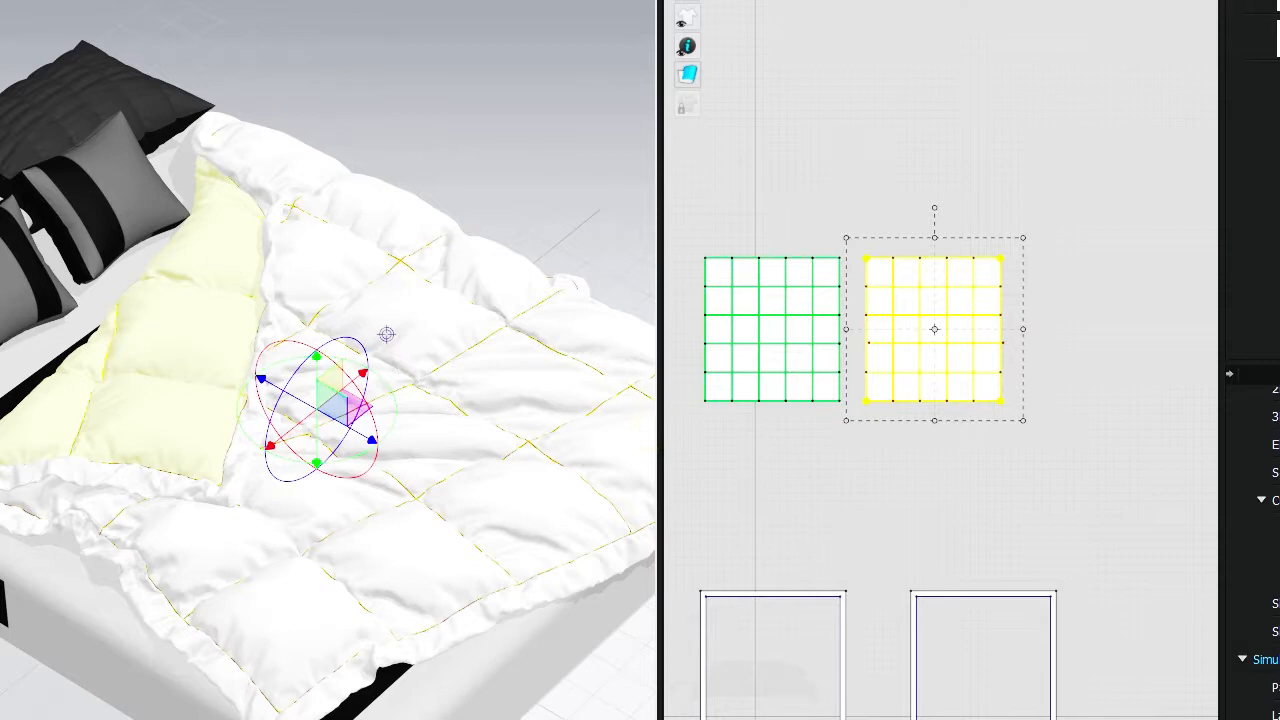
scroll(1253, 550, up, 1)
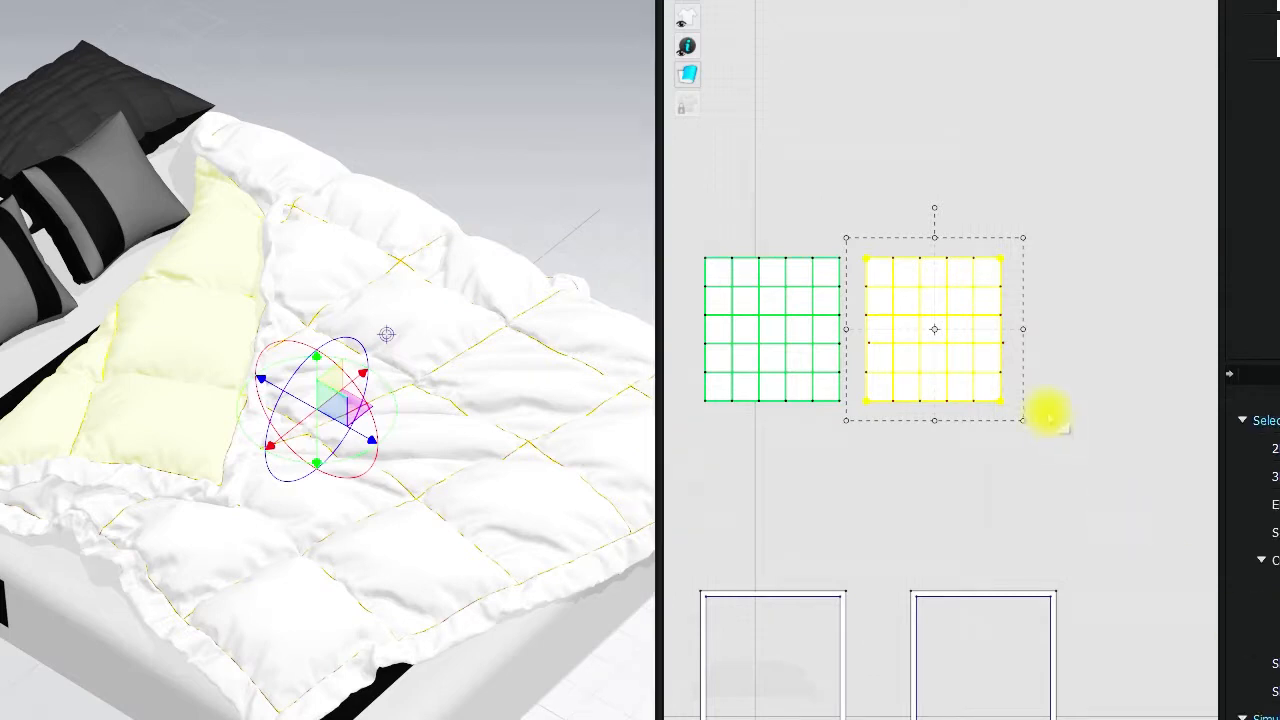
Compare the simulation properties of the two quilted grid patterns by selecting each one in turn.
click(1063, 329)
click(982, 388)
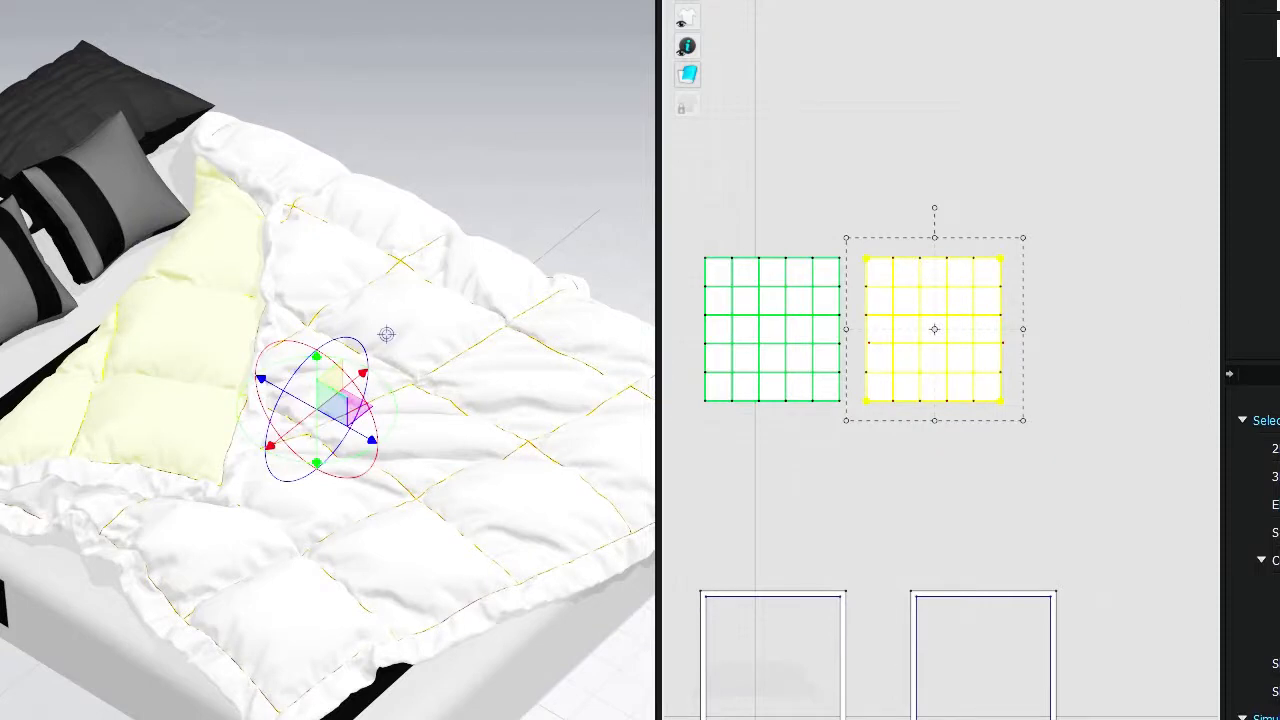
scroll(1253, 550, down, 2)
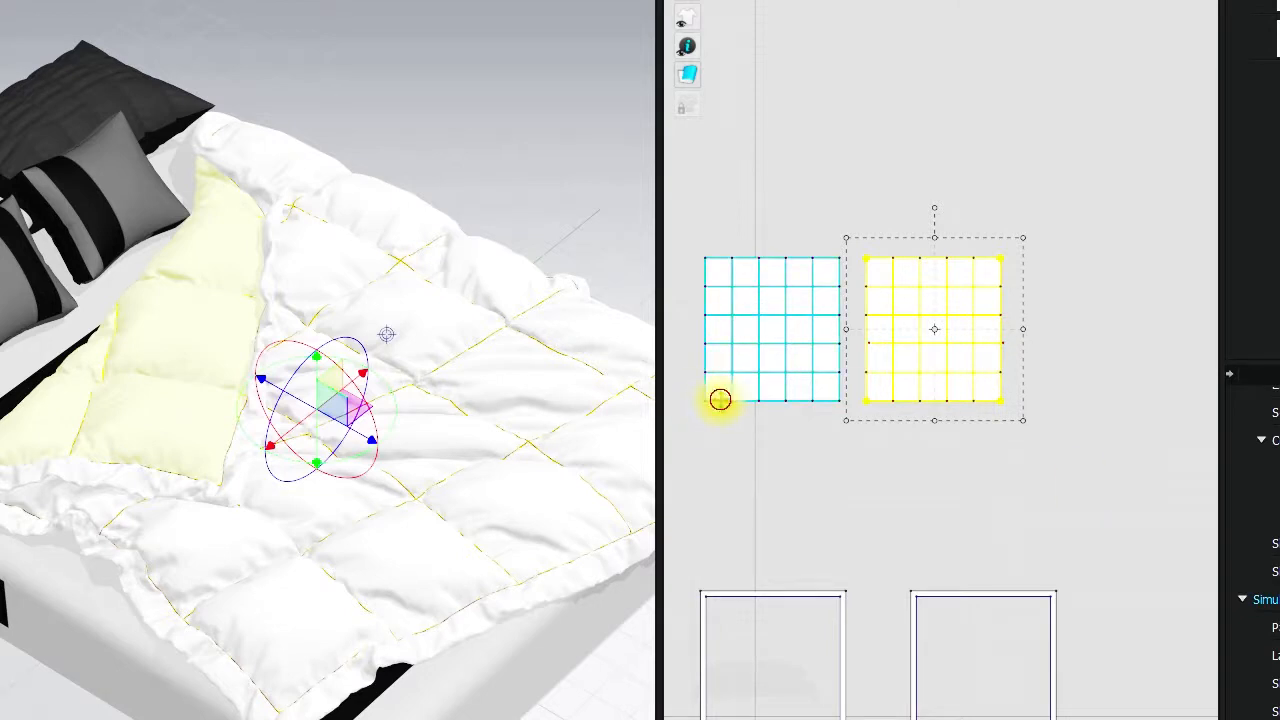
click(720, 399)
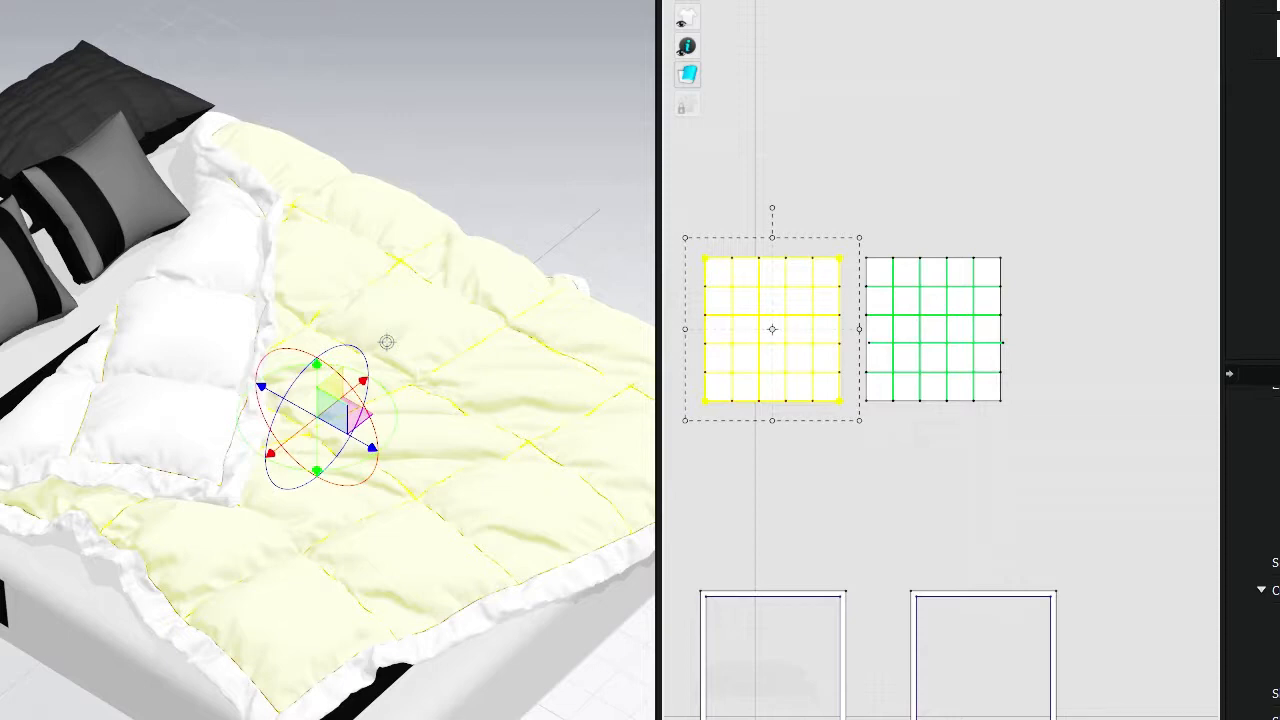
scroll(1252, 545, down, 1)
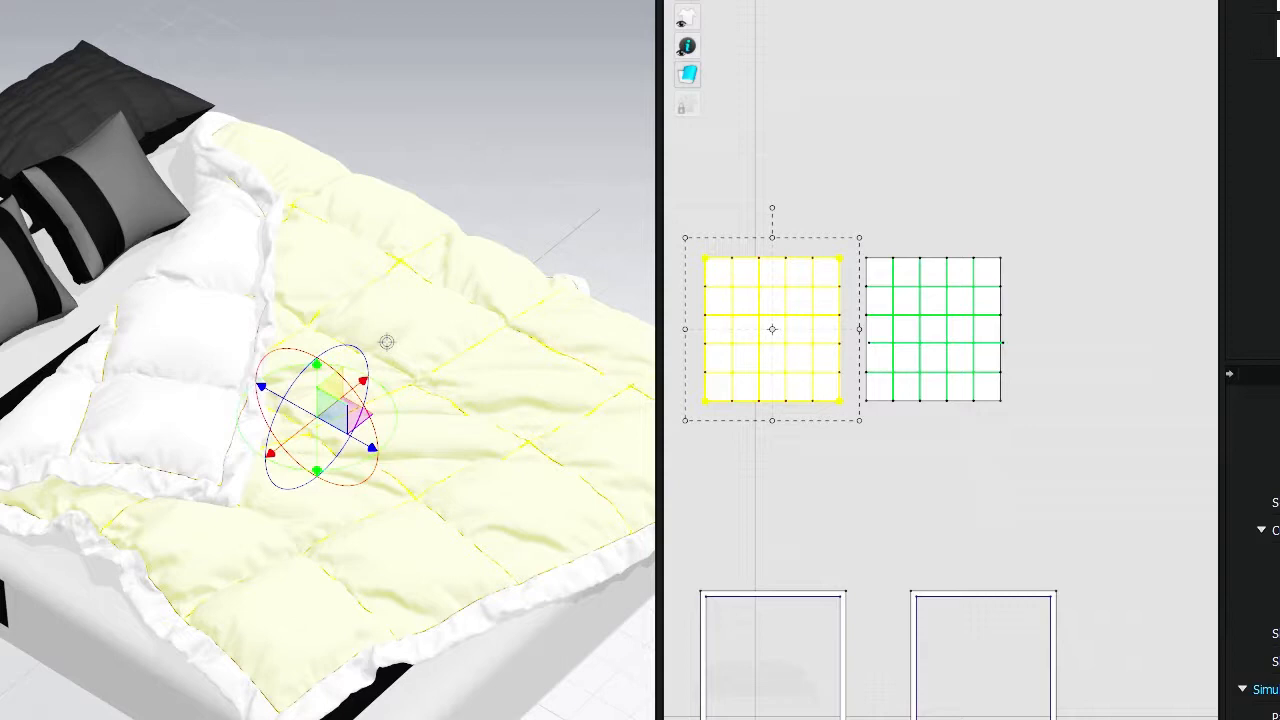
scroll(1252, 545, down, 5)
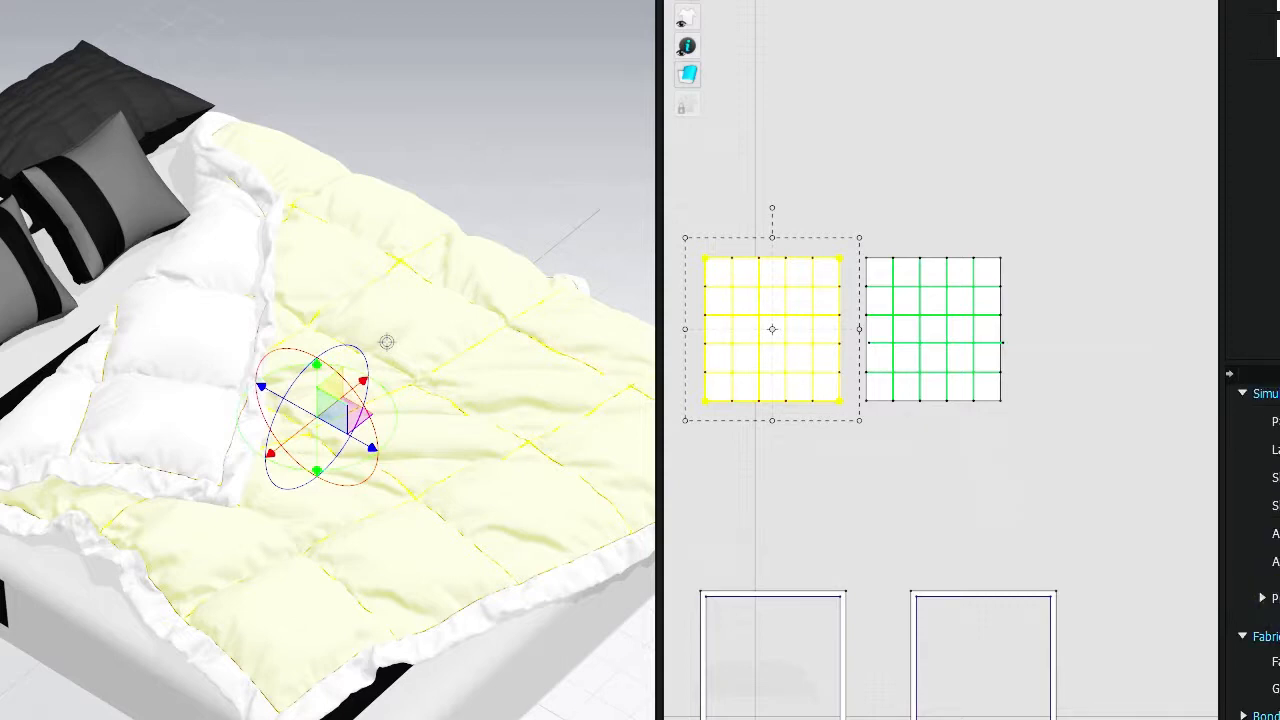
click(991, 391)
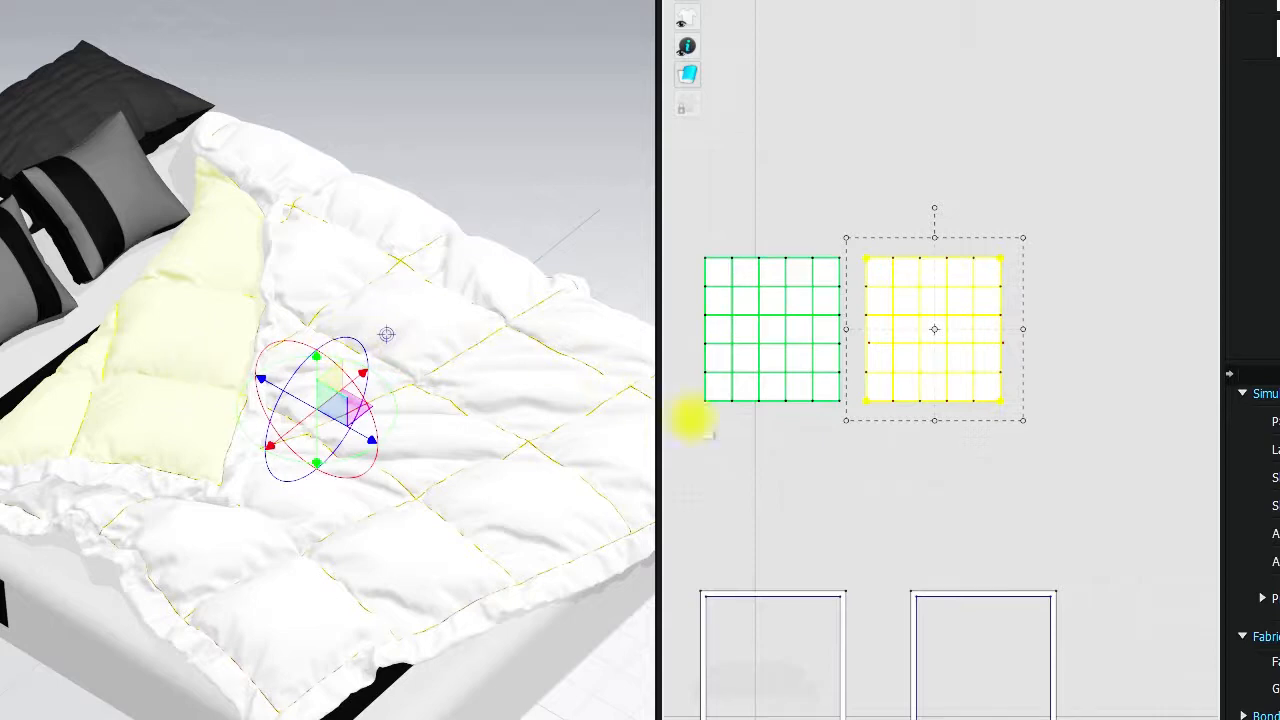
click(722, 392)
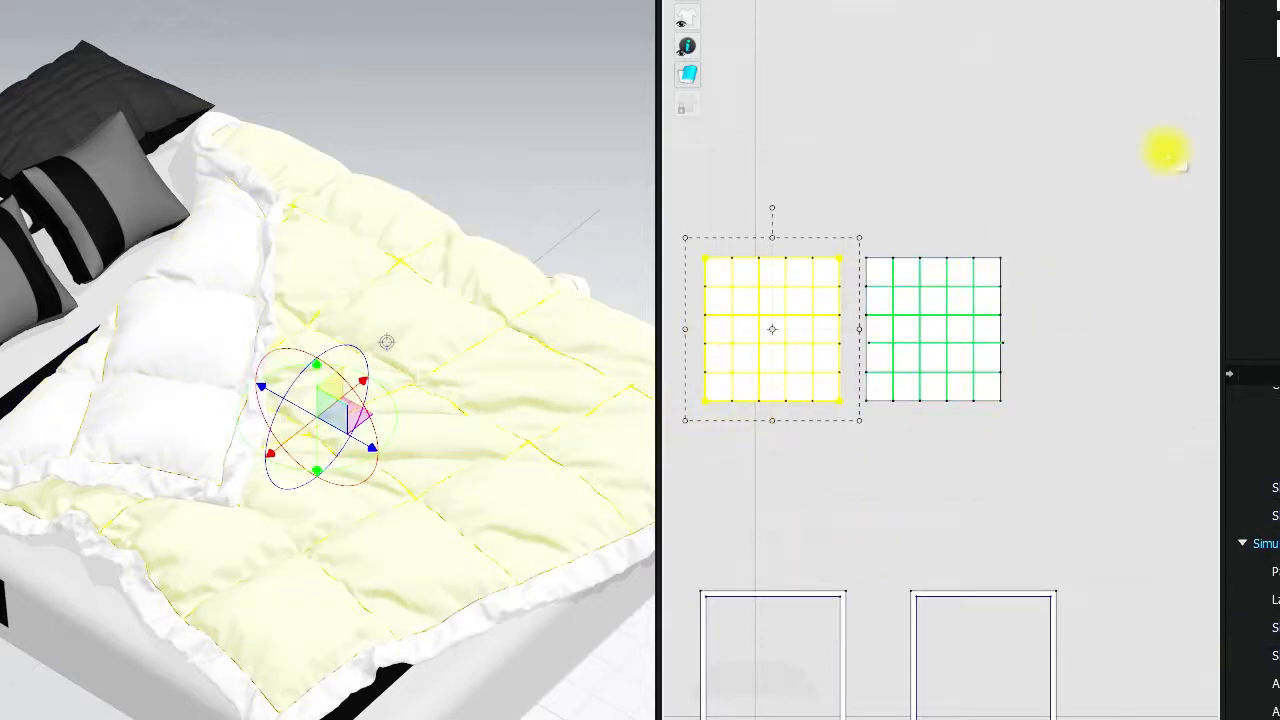
Select all four duvet patterns, both quilted grids and both border frames, with the whole bed in view.
right_drag(466, 409, 394, 519)
middle_drag(437, 298, 512, 296)
scroll(952, 390, down, 4)
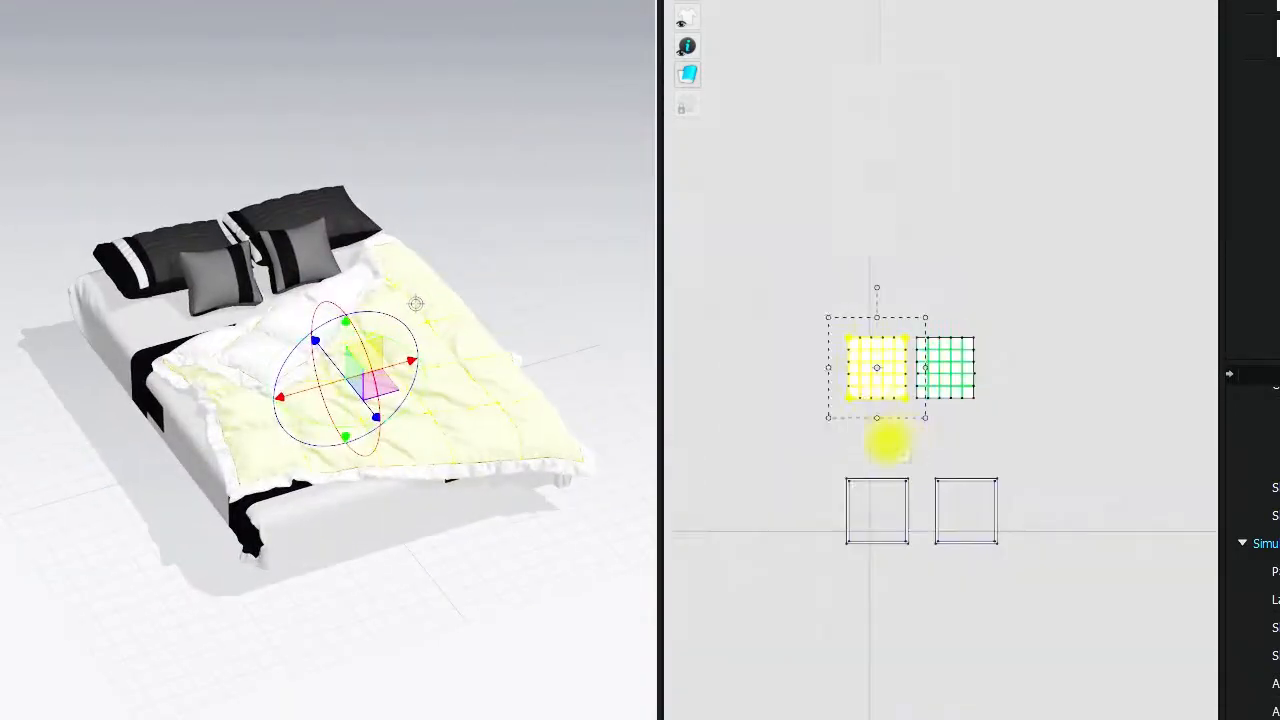
middle_drag(900, 443, 861, 368)
click(1058, 332)
drag(750, 209, 1070, 522)
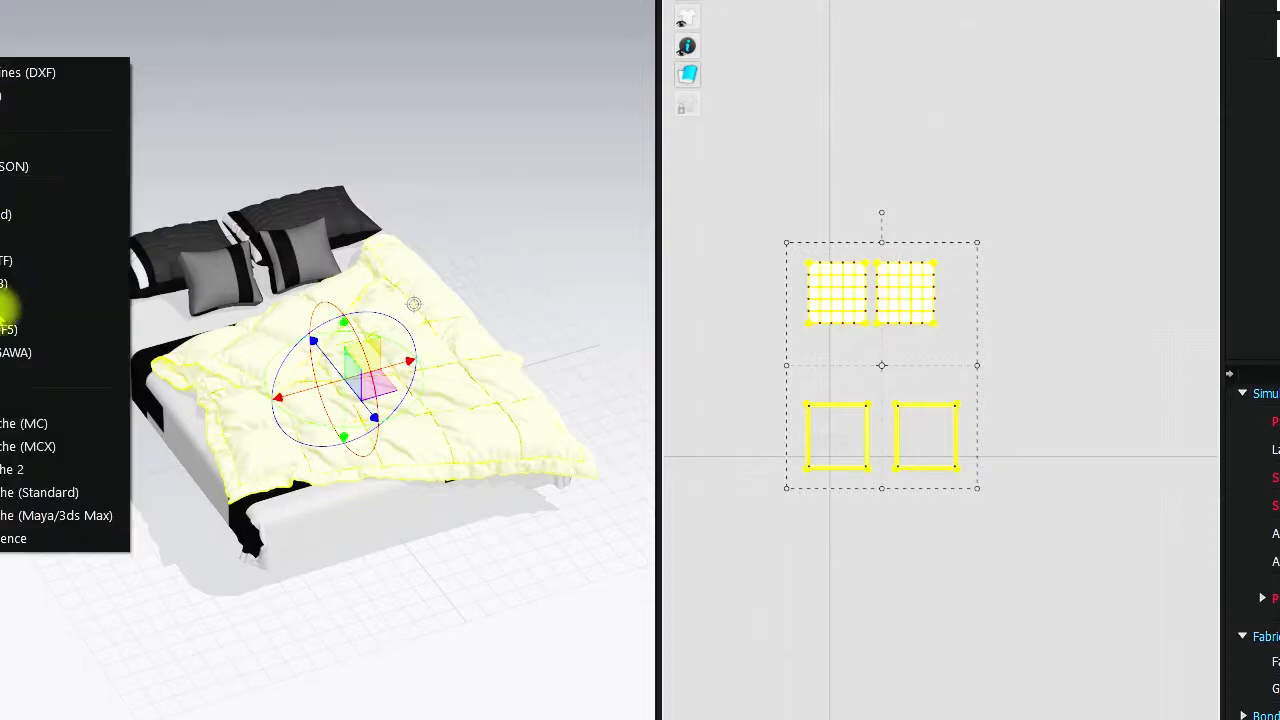
Start an OBJ export of the selected duvet patterns and save it under a file name beside the mattress and pillow files.
click(411, 321)
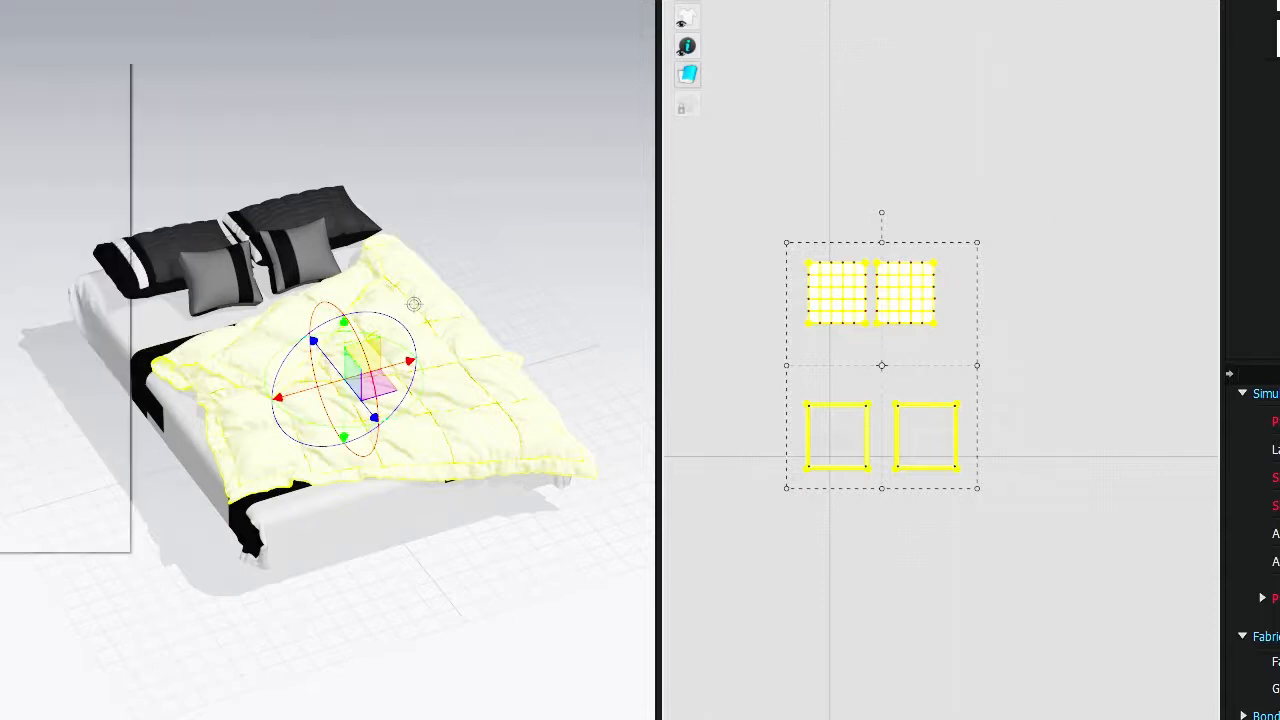
click(5, 214)
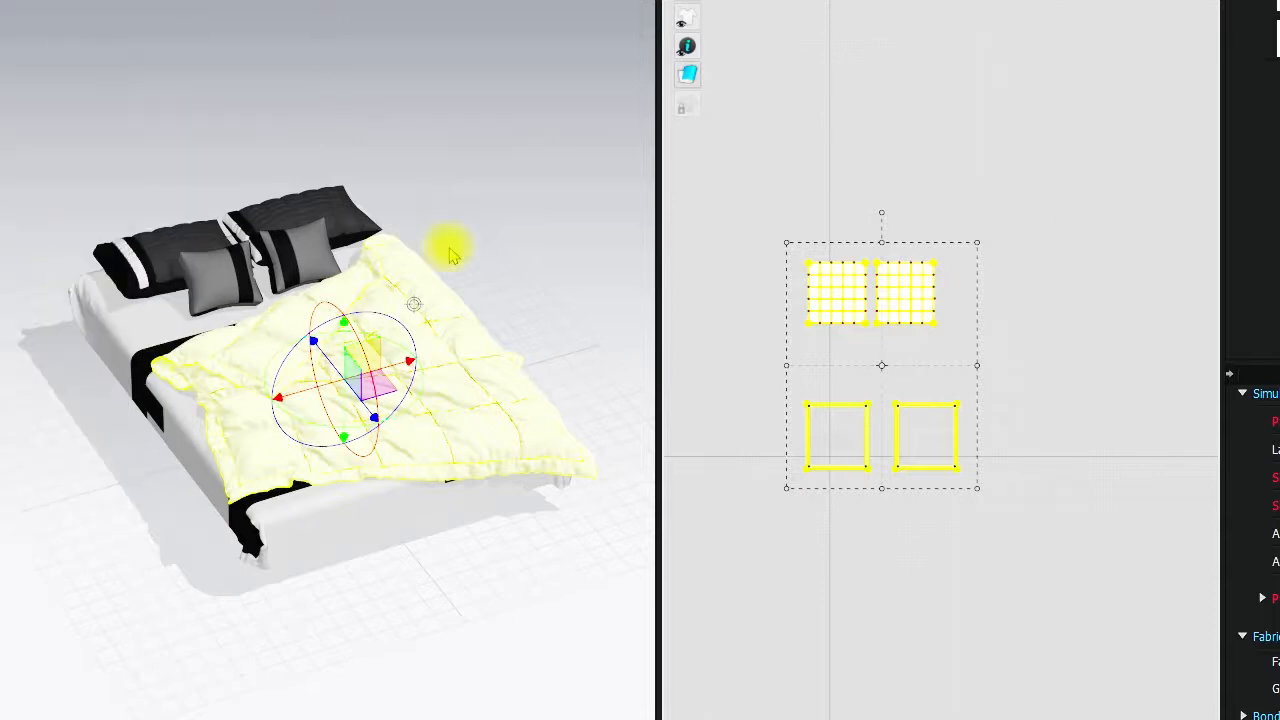
click(200, 449)
text(M)
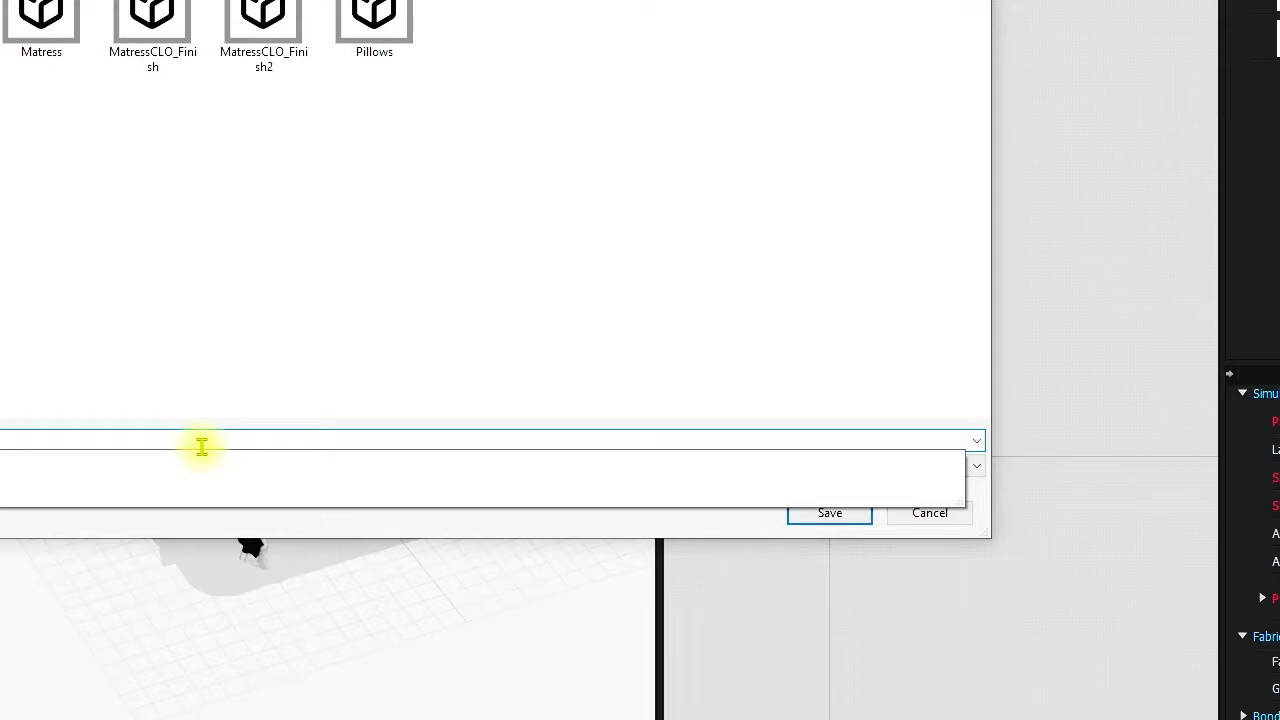
key(Return)
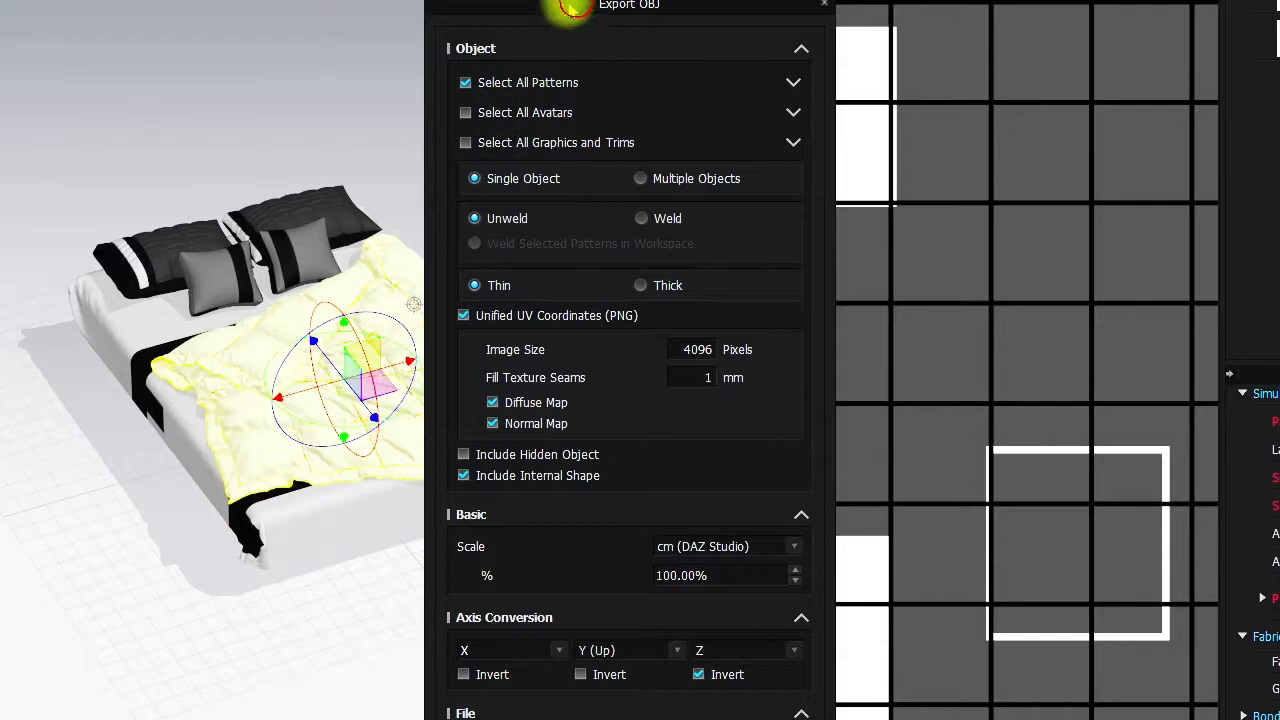
Set the OBJ export to Thick, turn off Z axis inversion, and collapse the Basic settings.
drag(580, 12, 240, 0)
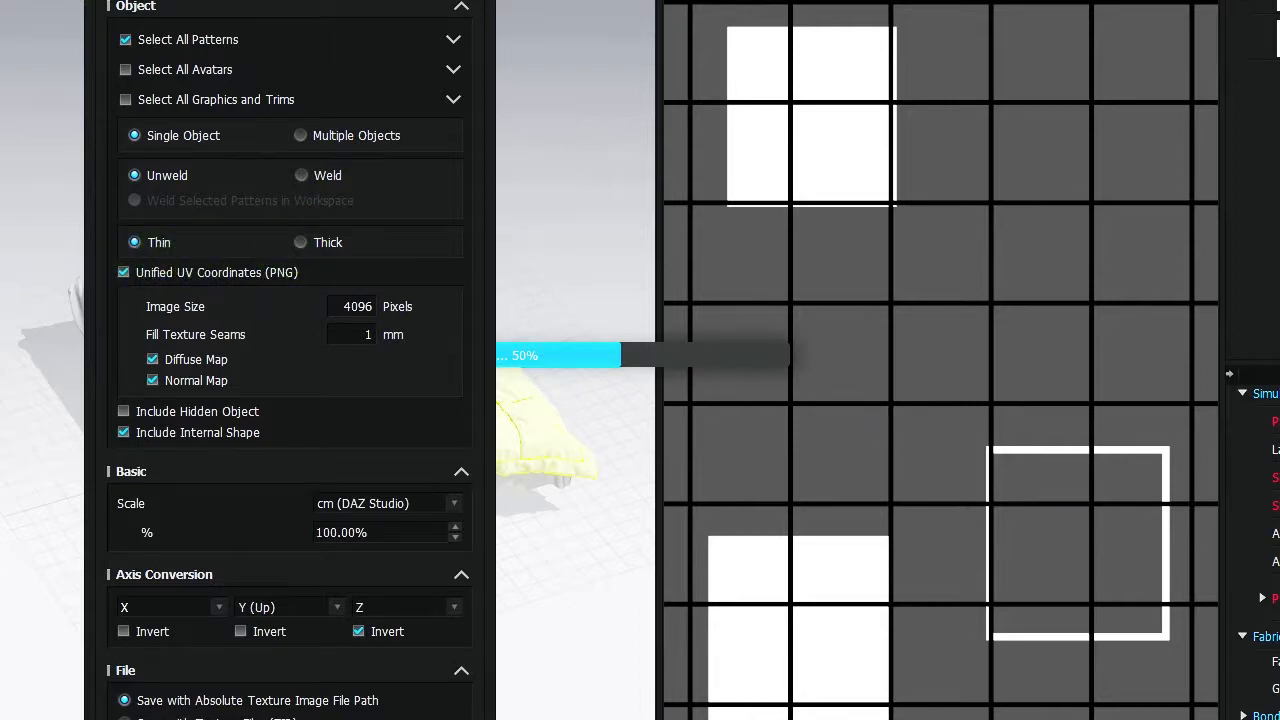
click(302, 244)
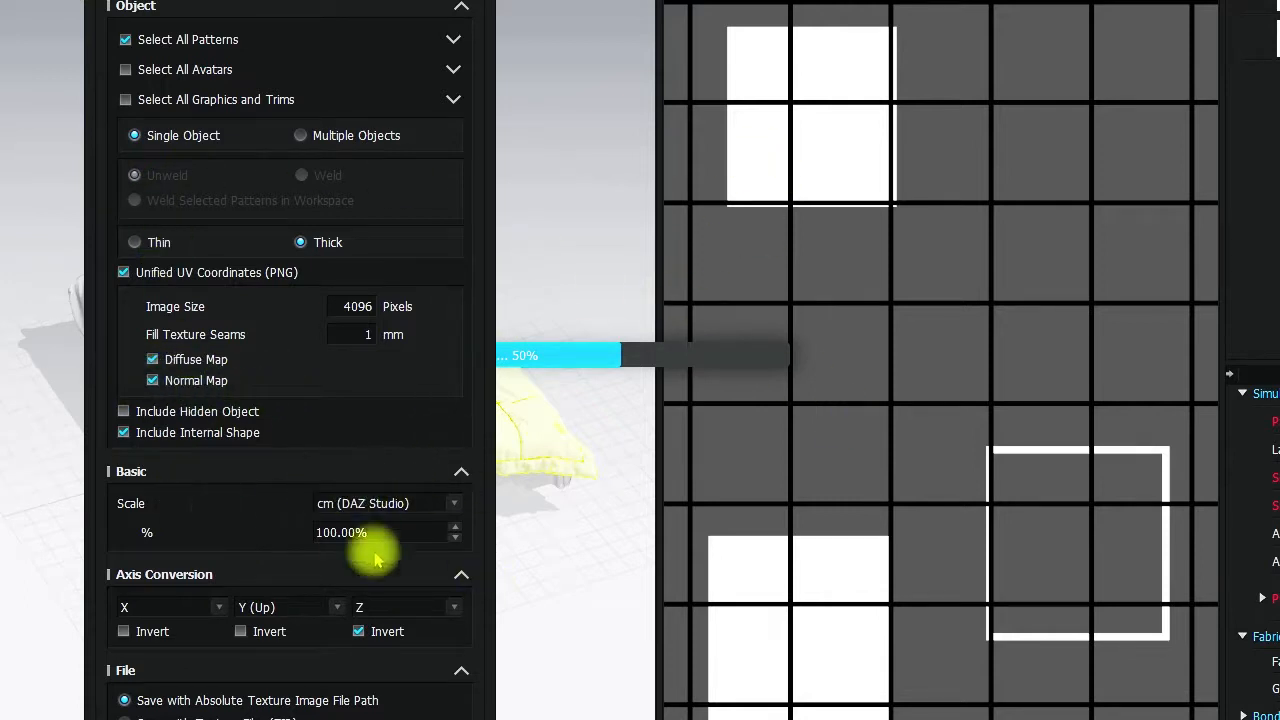
click(358, 631)
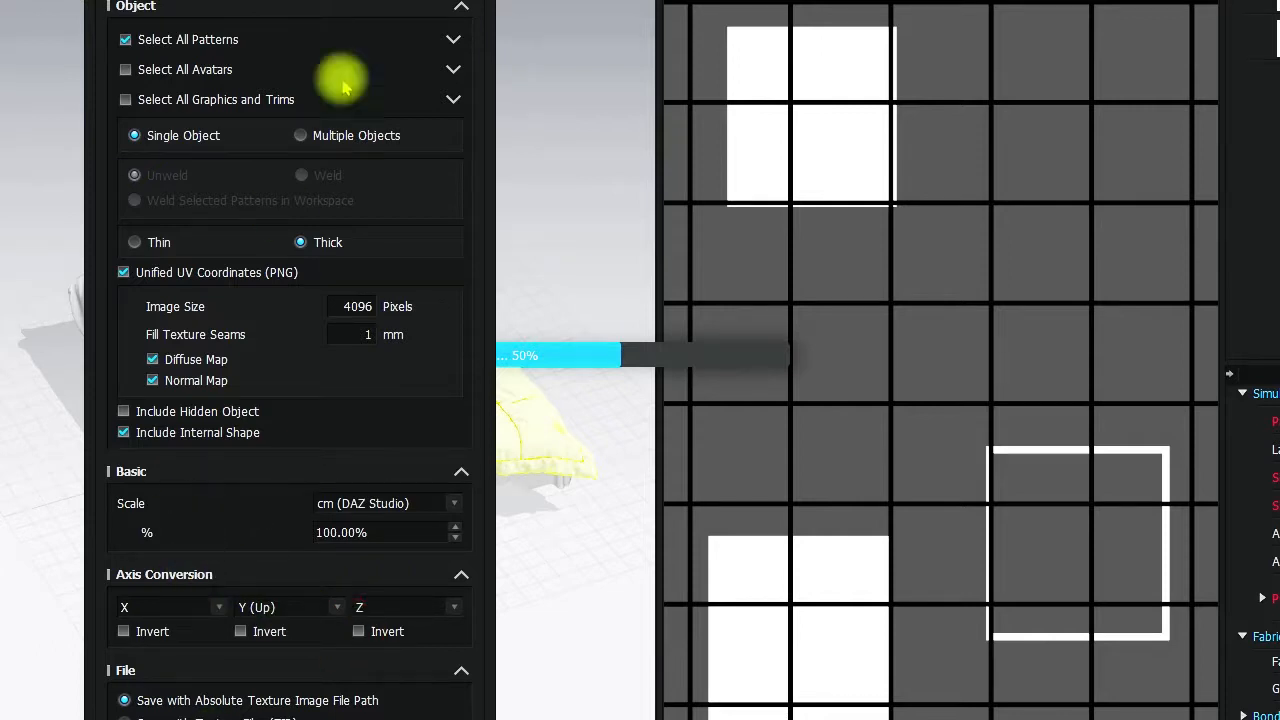
click(456, 7)
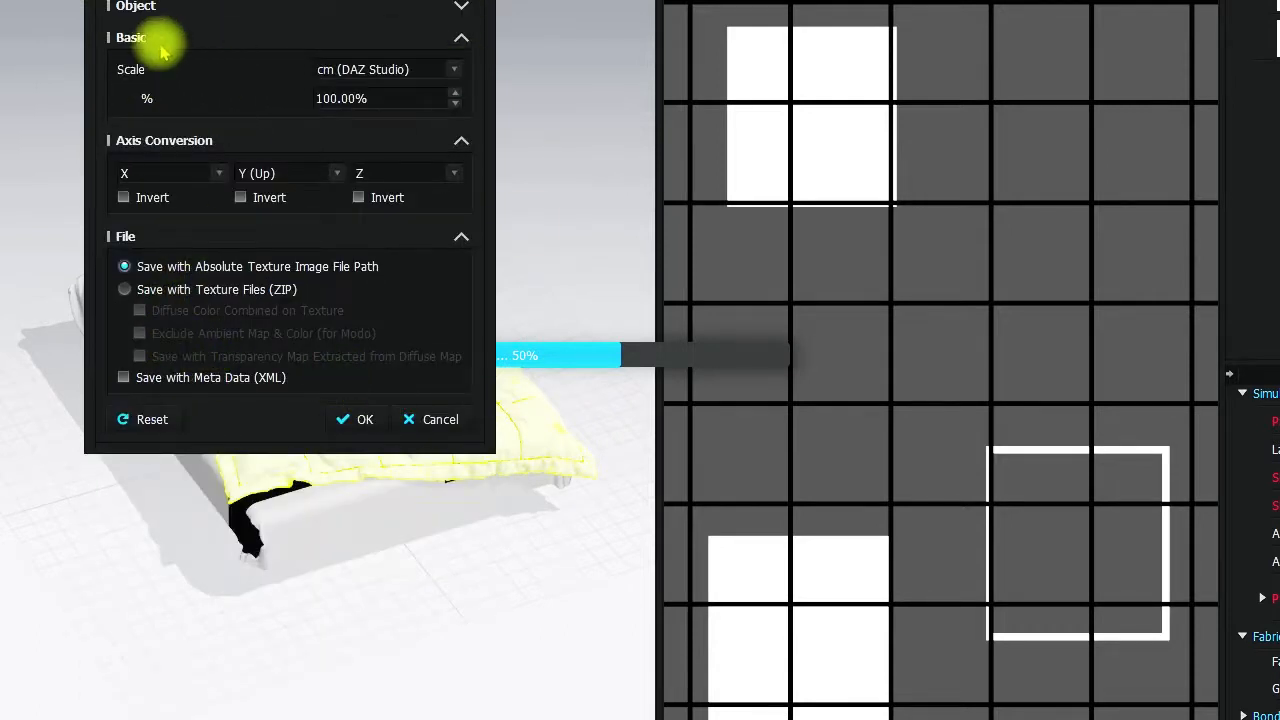
click(461, 40)
click(459, 8)
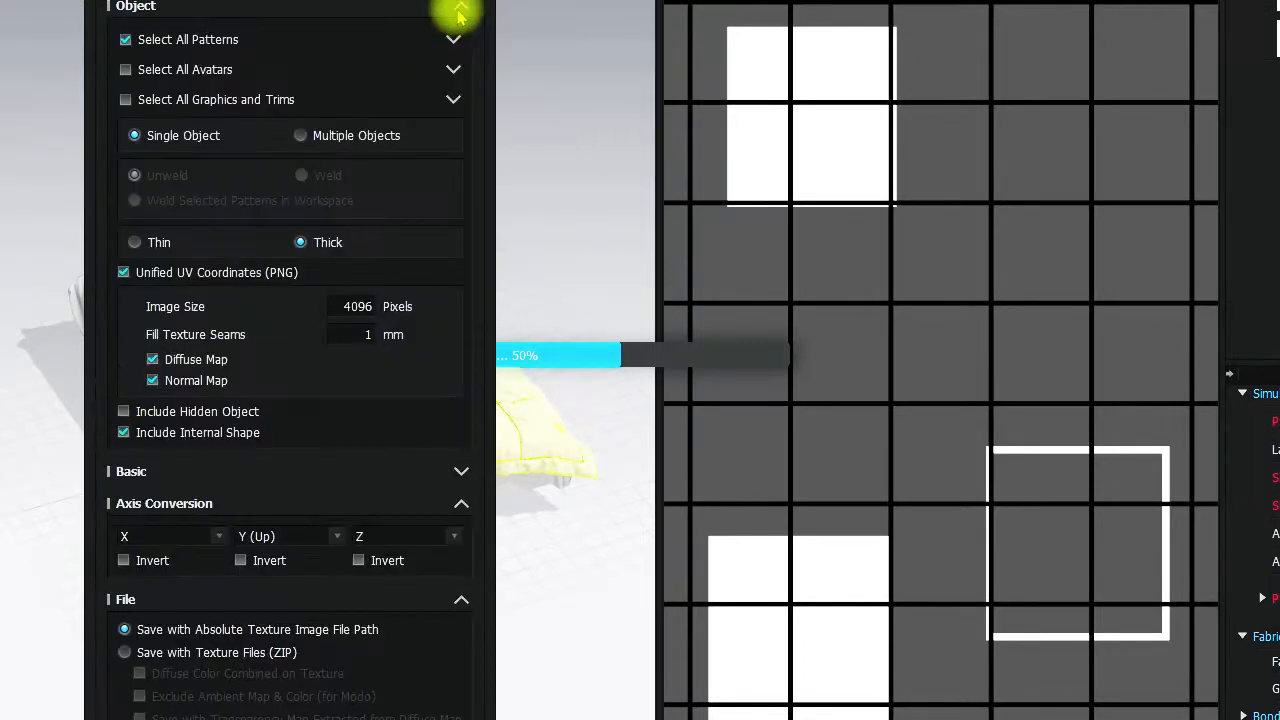